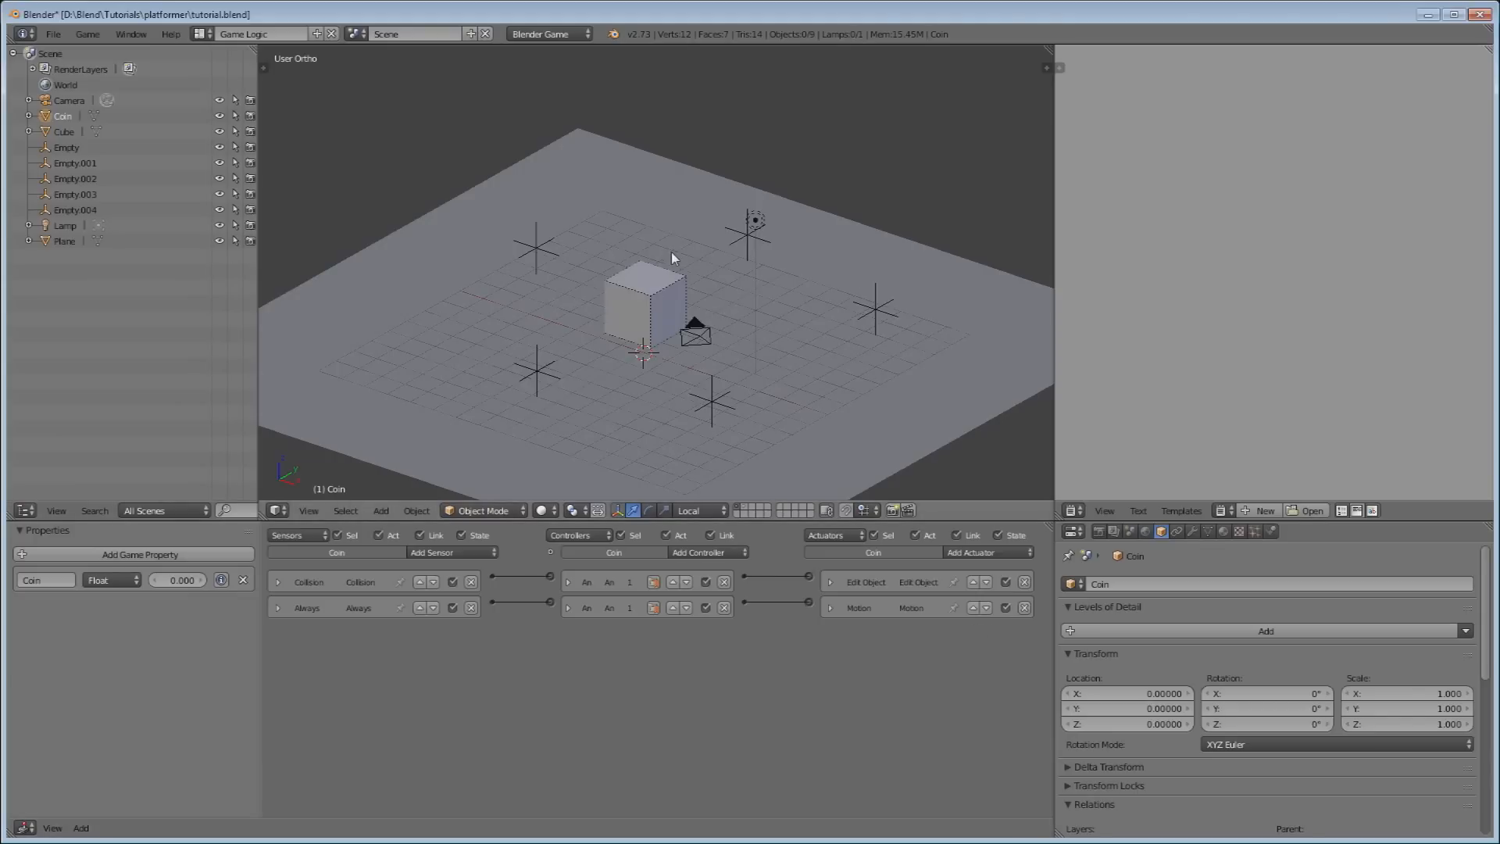
Inspect the empties and the ground plane on the main layer.
right_click(714, 410)
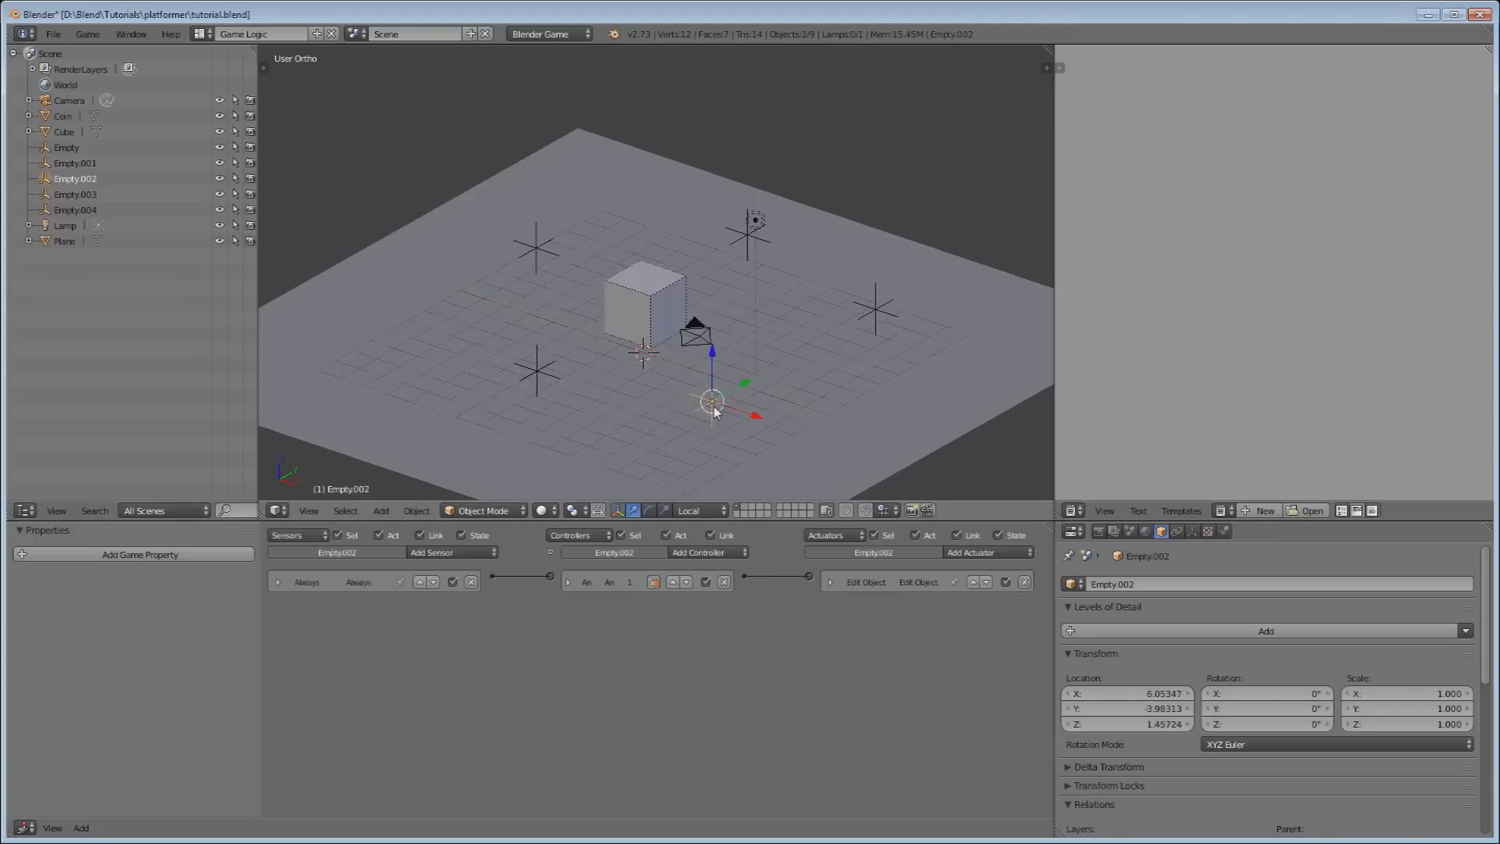
right_click(538, 376)
right_click(546, 259)
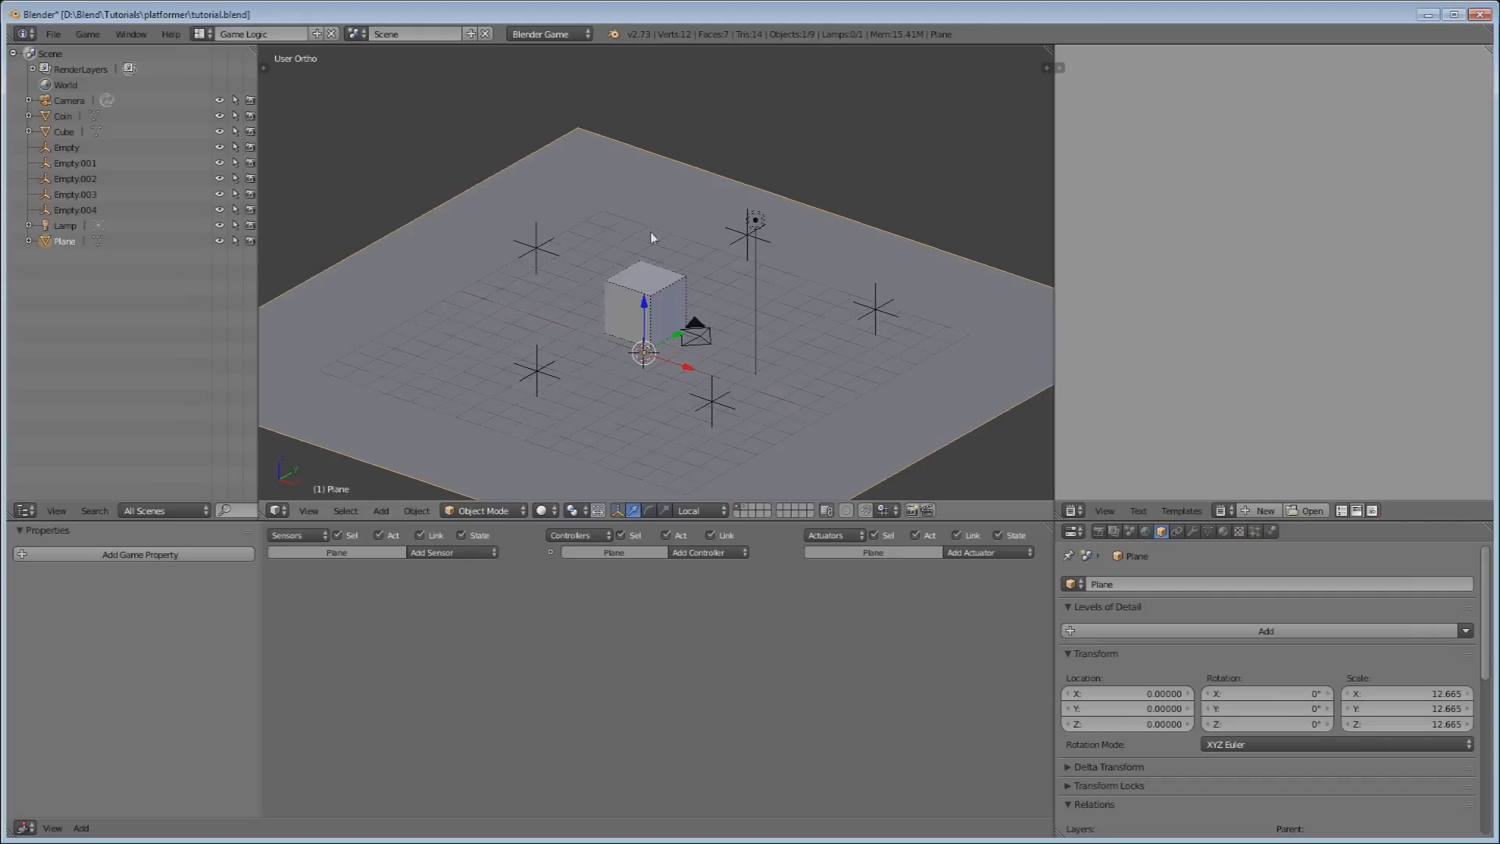
scroll(699, 274, up, 1)
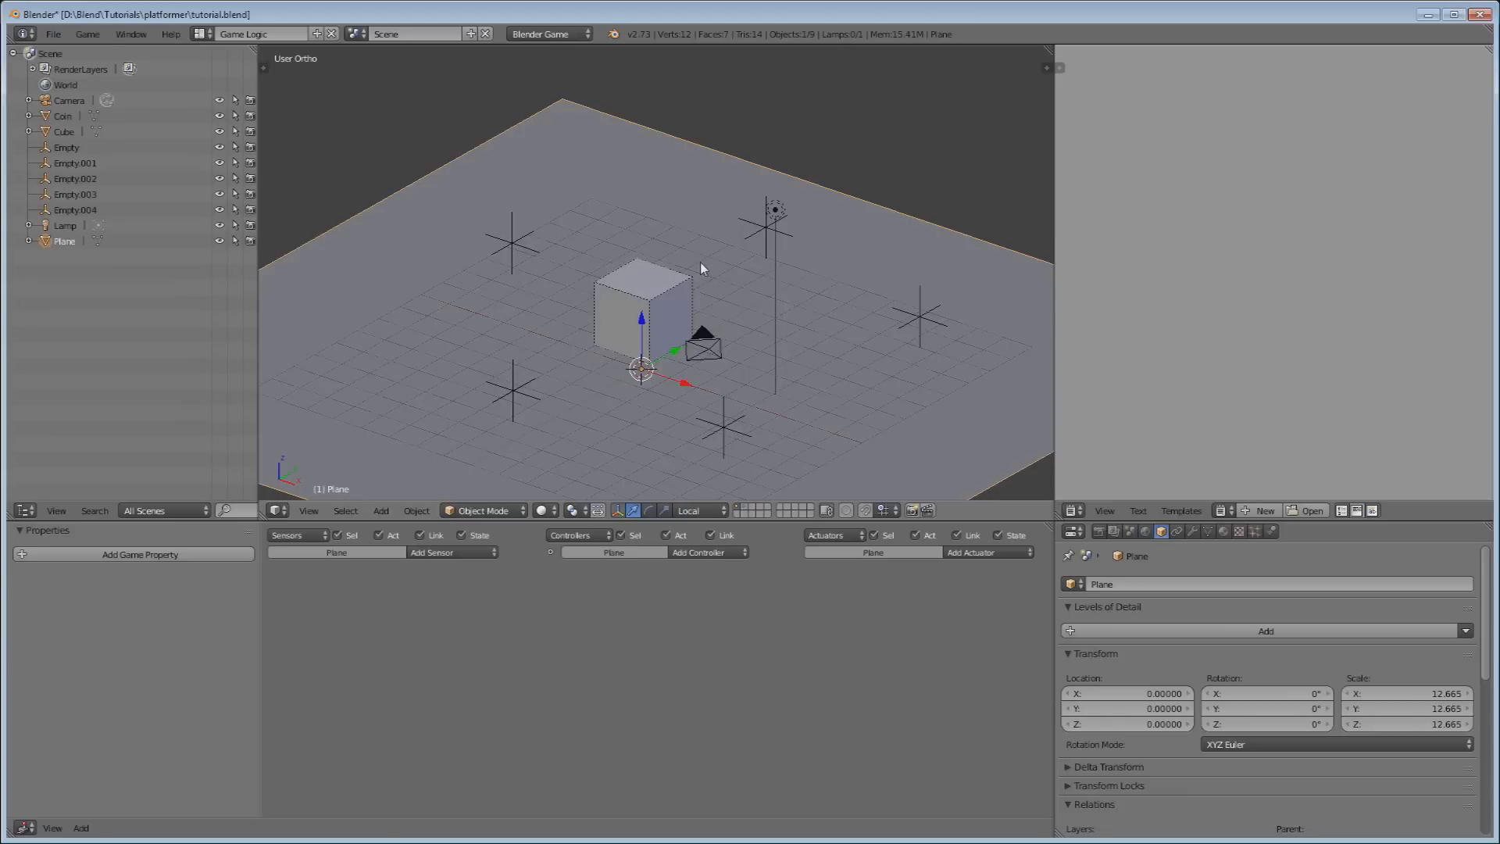
Move the player cube to the coin's layer and check both layers.
right_click(664, 291)
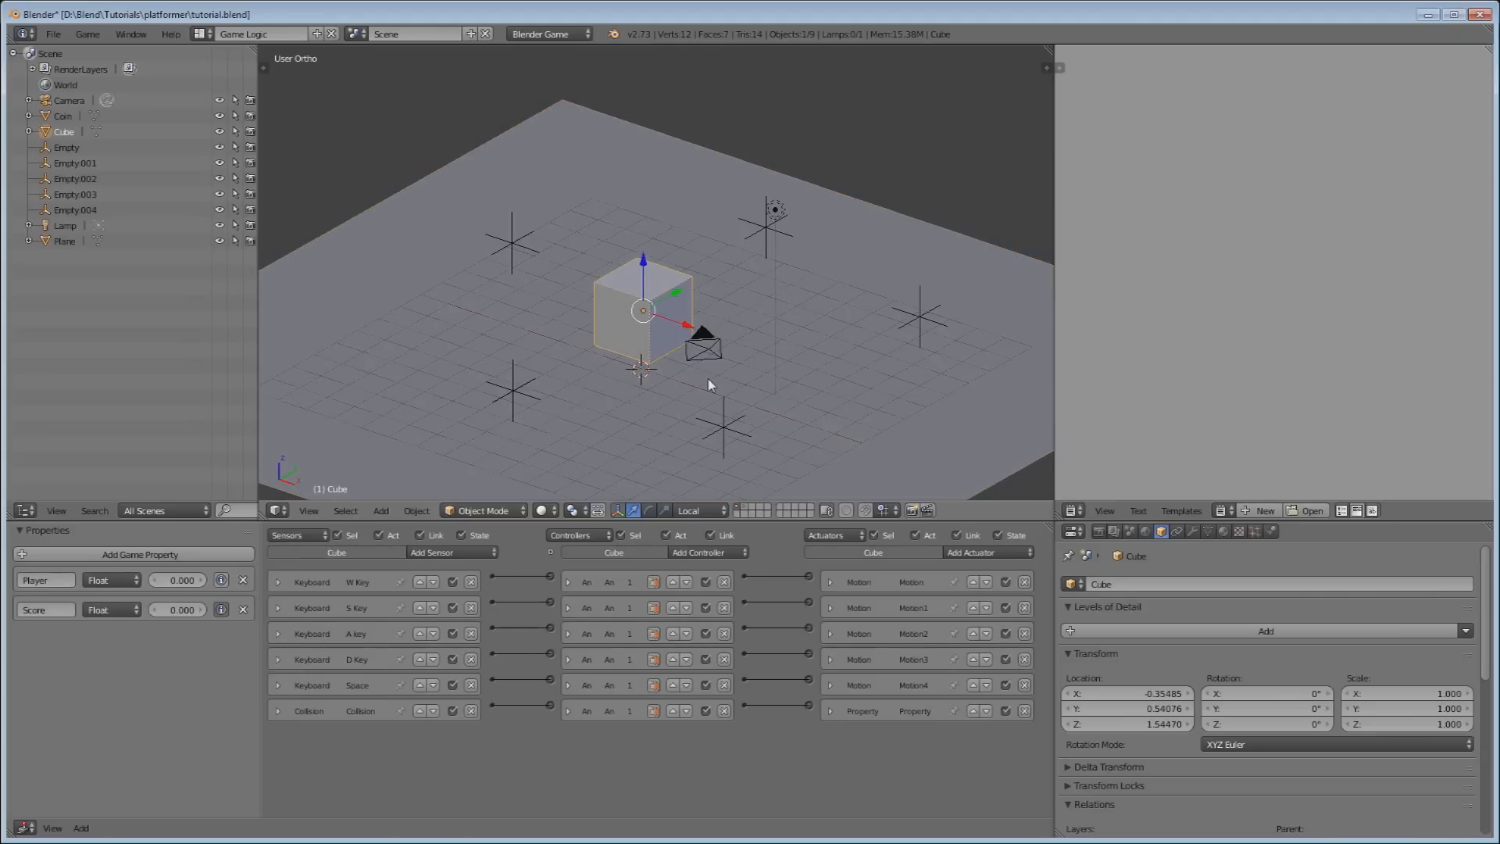
key(m)
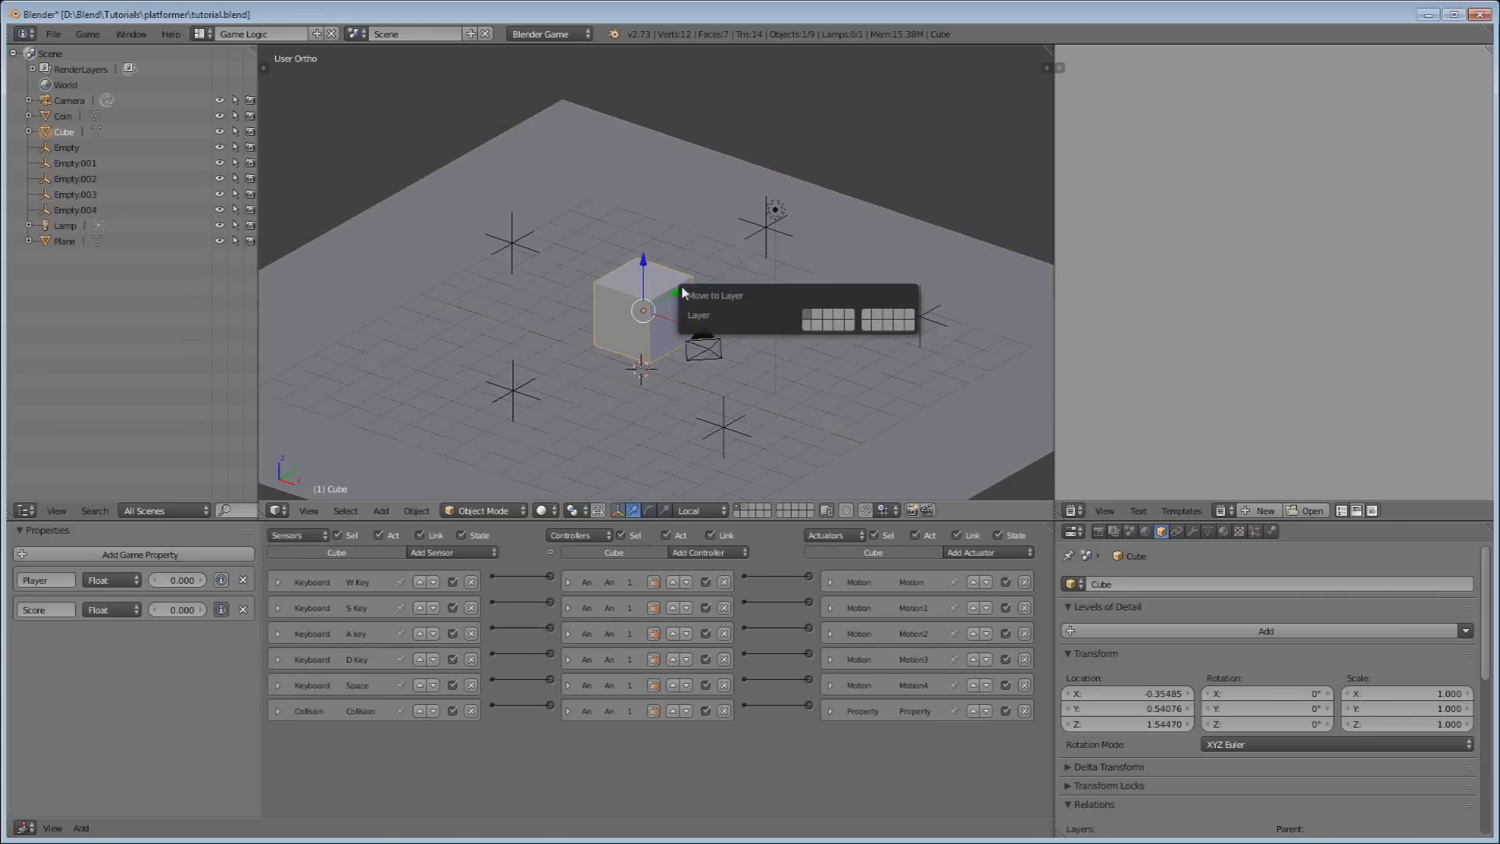
click(821, 314)
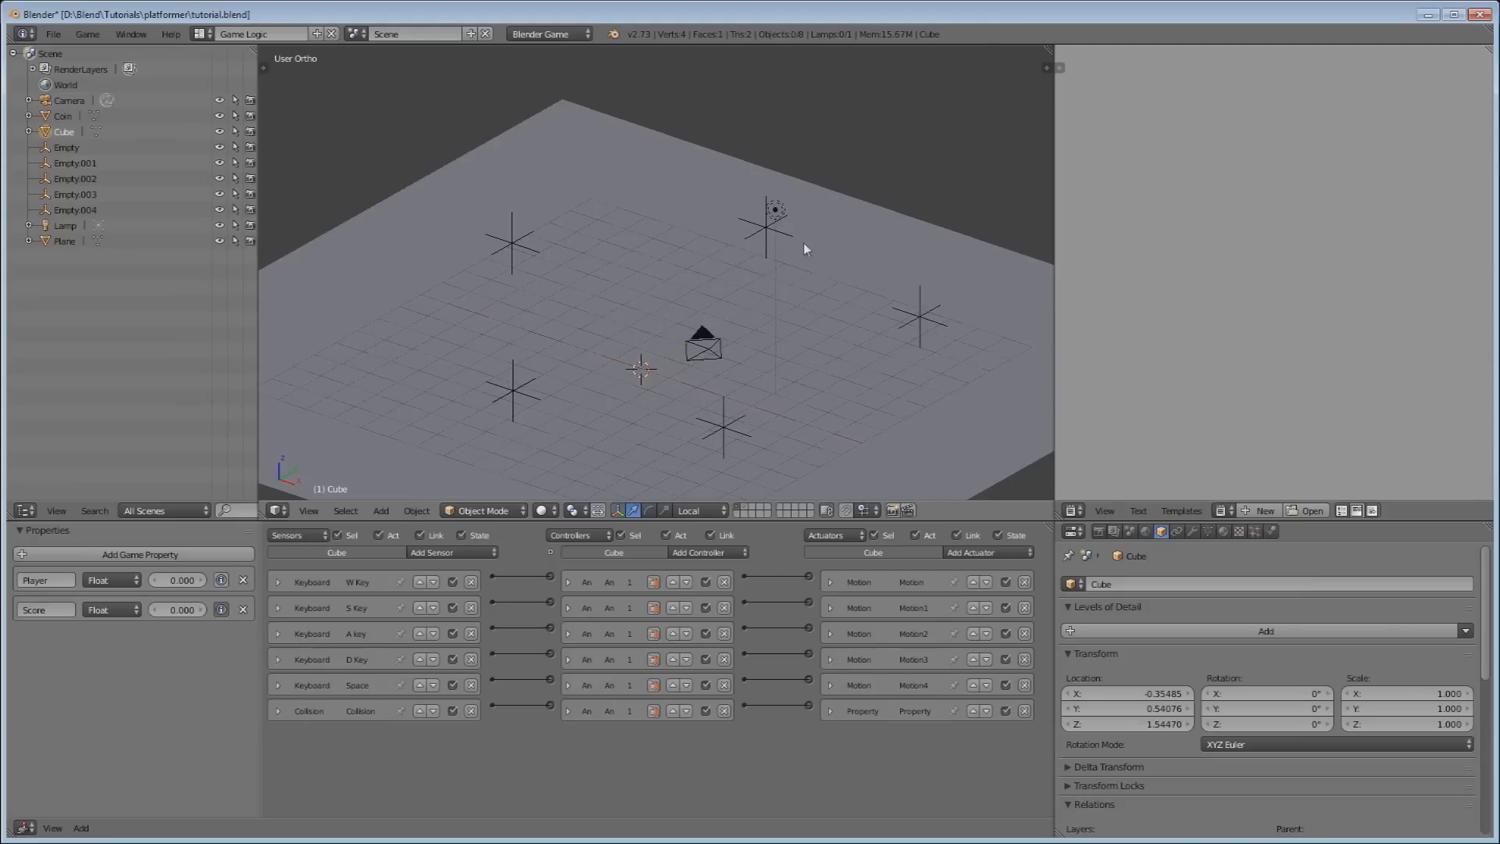
click(747, 506)
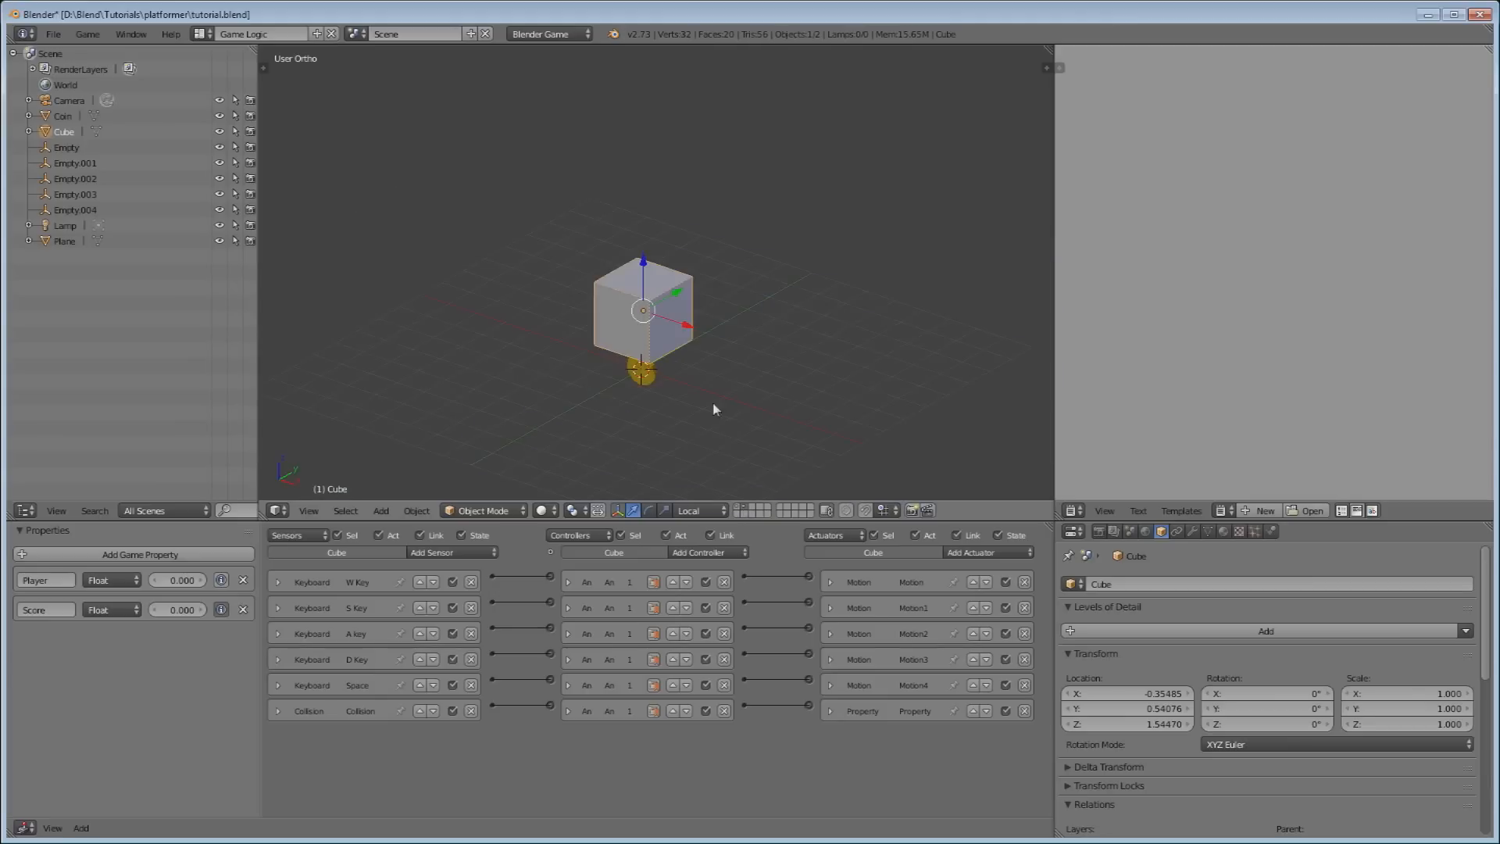
click(748, 507)
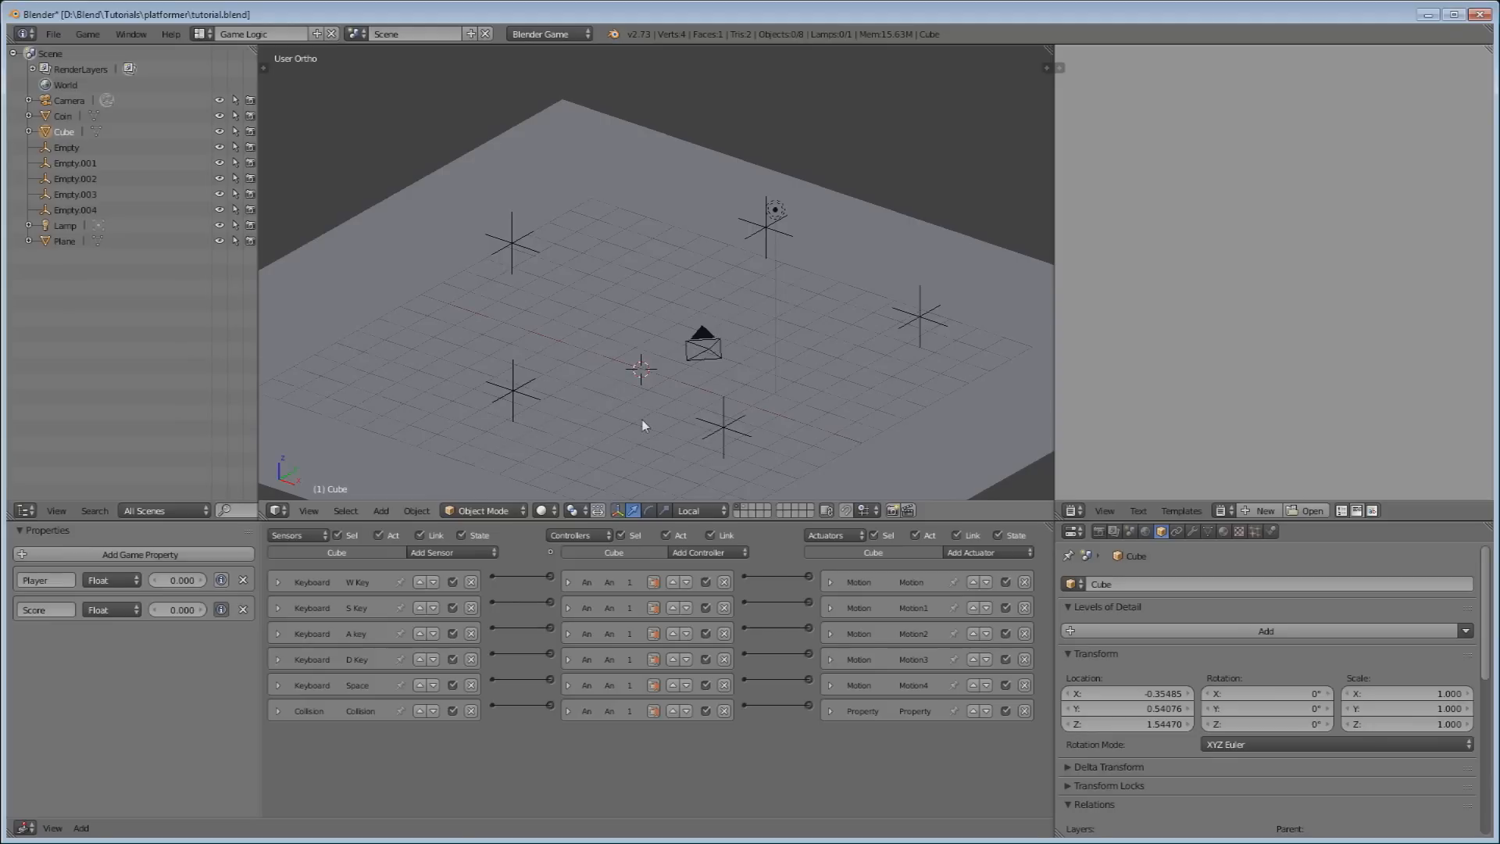
Add a cube-shaped empty, Empty.005, at the origin and raise it to Z 1.44530.
key(shift+a)
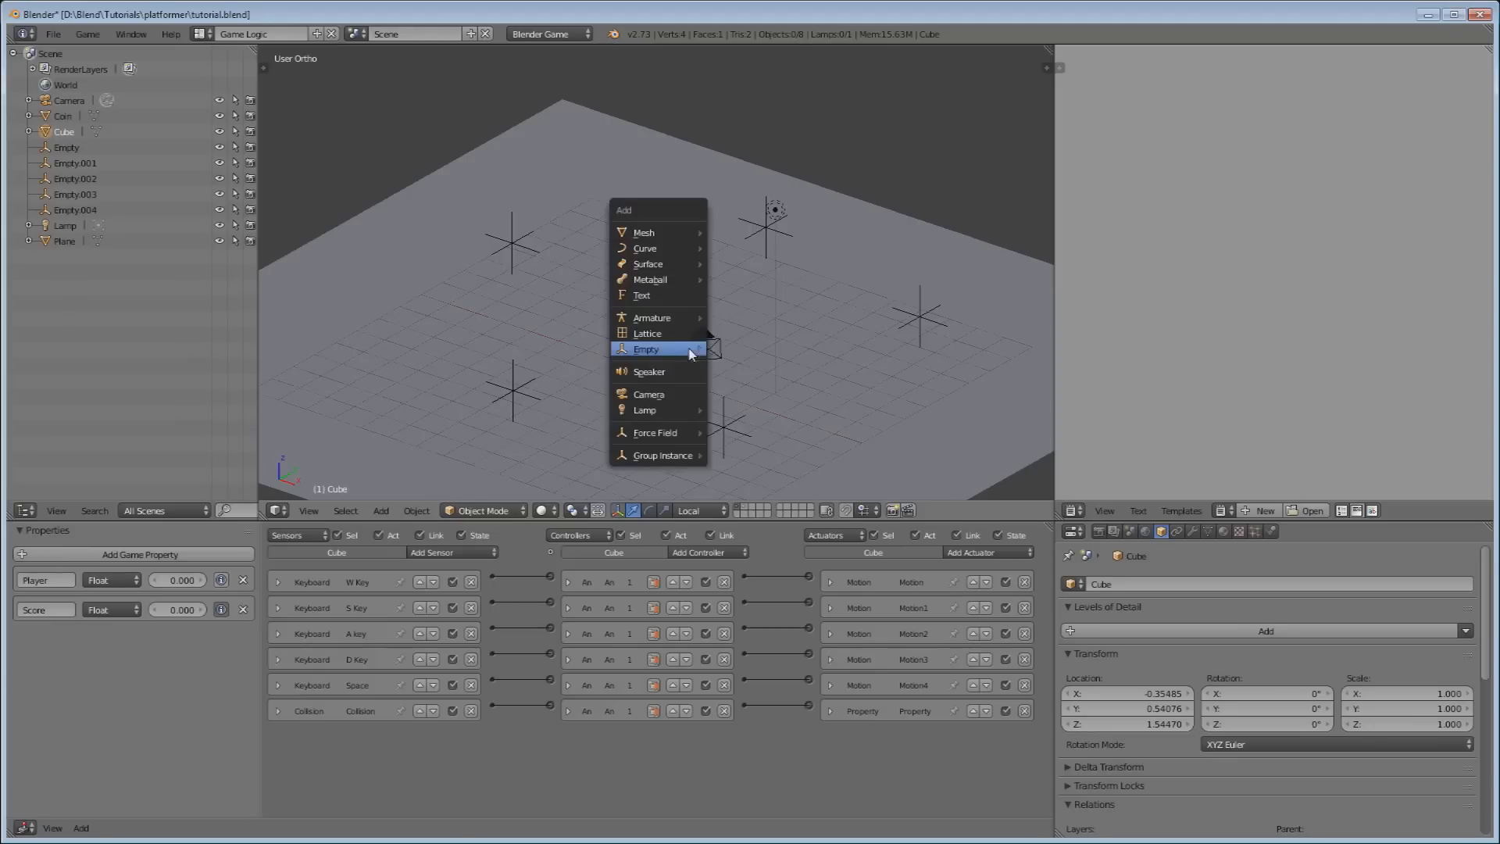
mouse_move(691, 351)
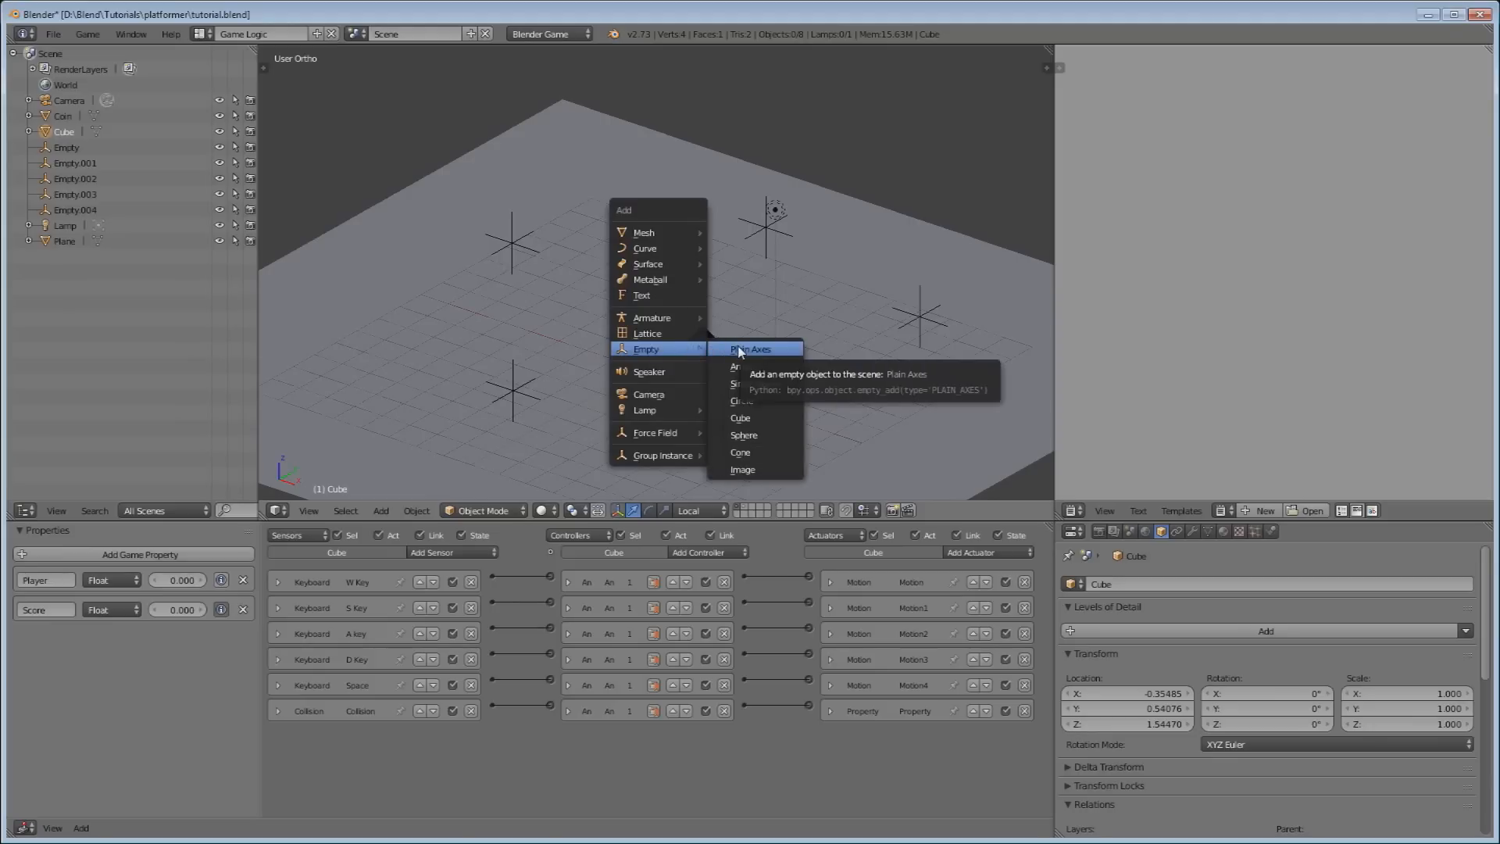
click(753, 422)
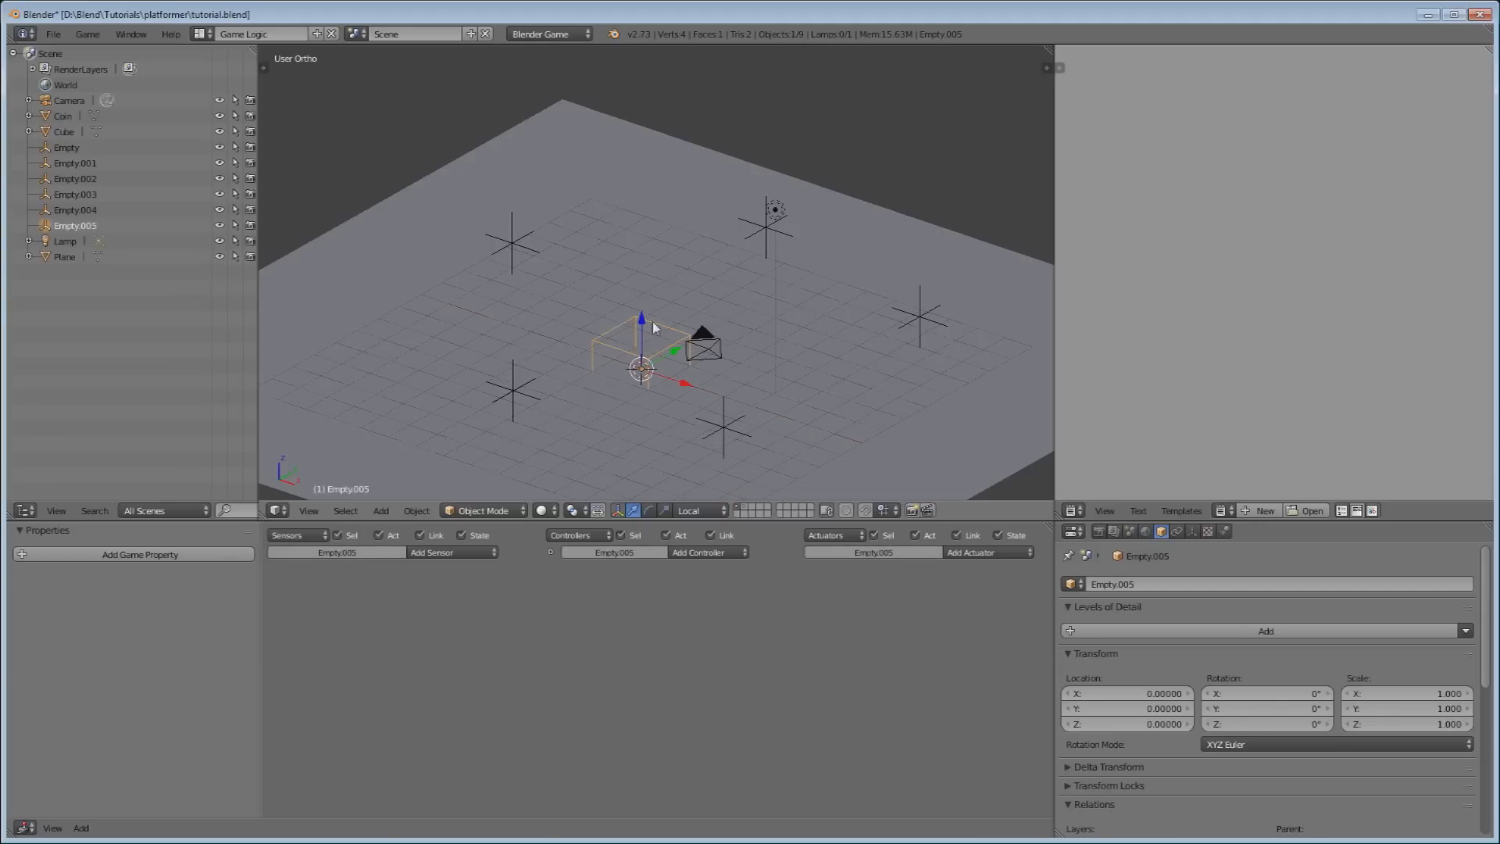
drag(653, 322, 660, 281)
Inspect Empty.005 from several angles, comparing it with Empty.002, and keep Empty.005 selected.
scroll(656, 313, up, 1)
middle_drag(653, 274, 863, 388)
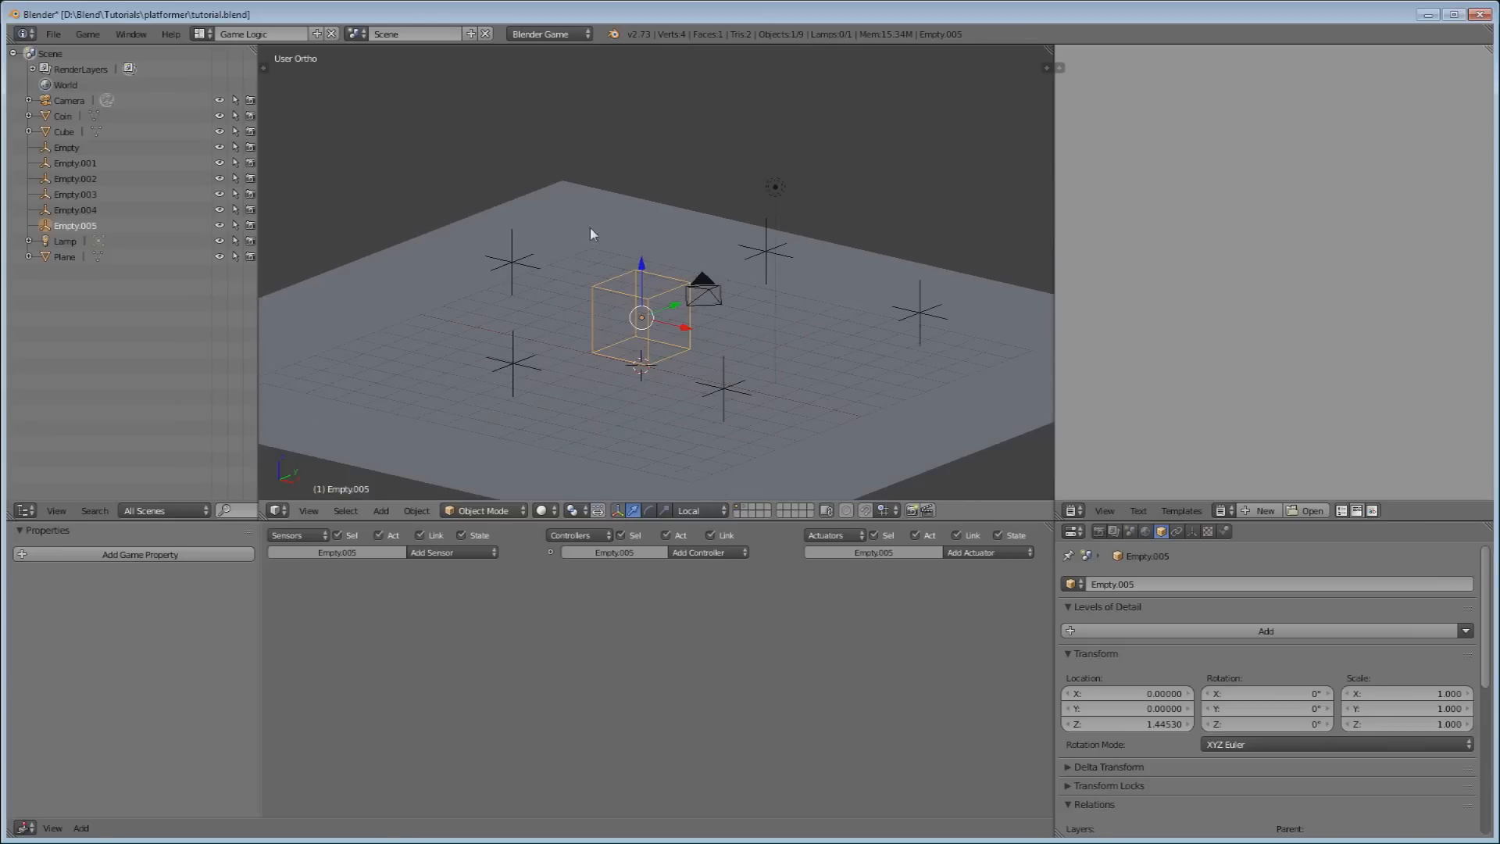
scroll(591, 232, up, 2)
scroll(590, 257, down, 2)
scroll(607, 251, up, 1)
middle_drag(617, 261, 721, 335)
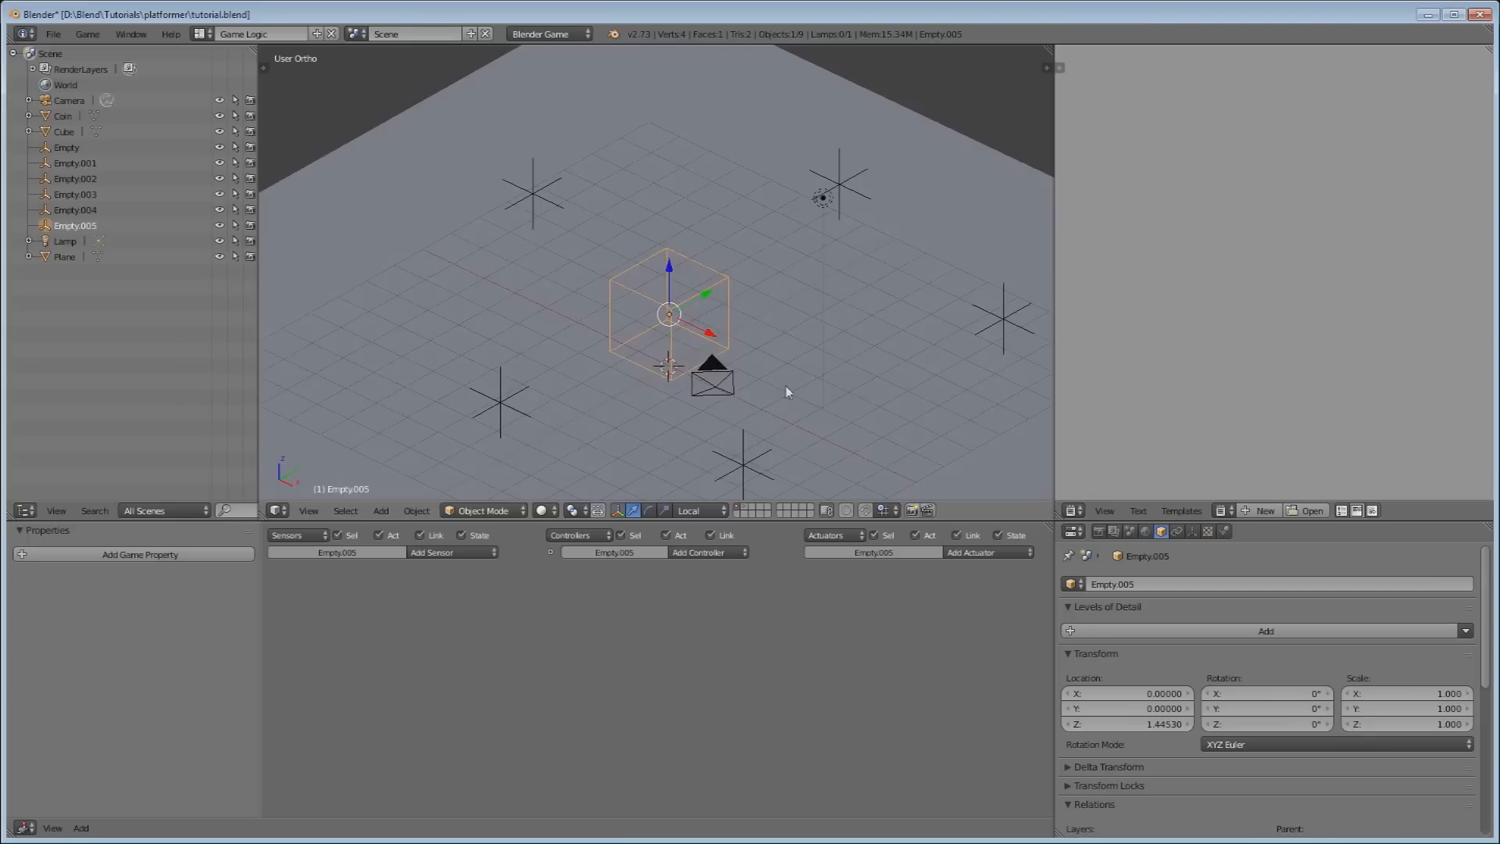
right_click(746, 467)
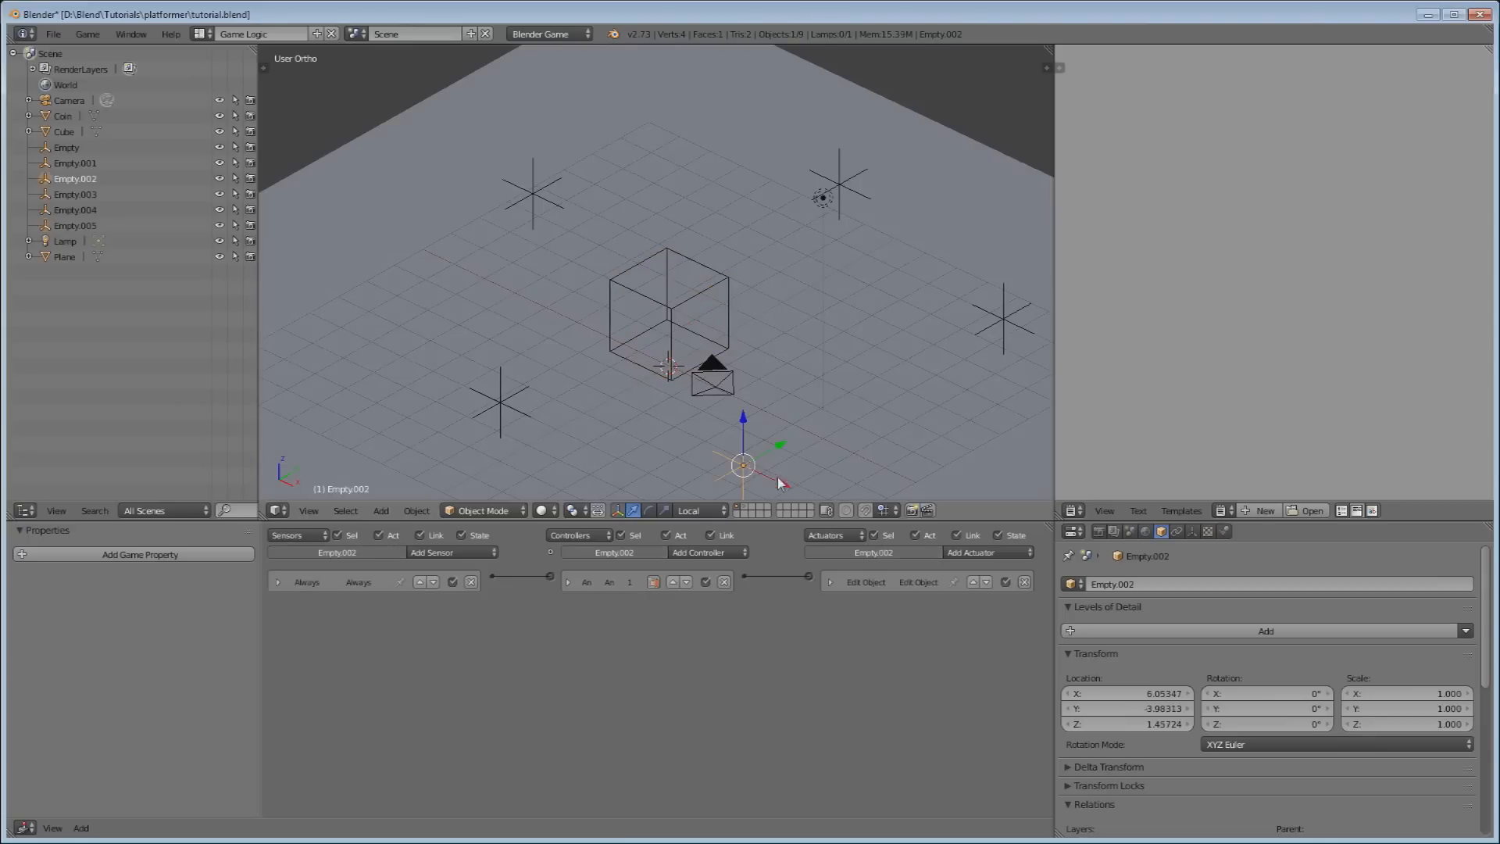
right_click(676, 339)
middle_drag(572, 489, 688, 342)
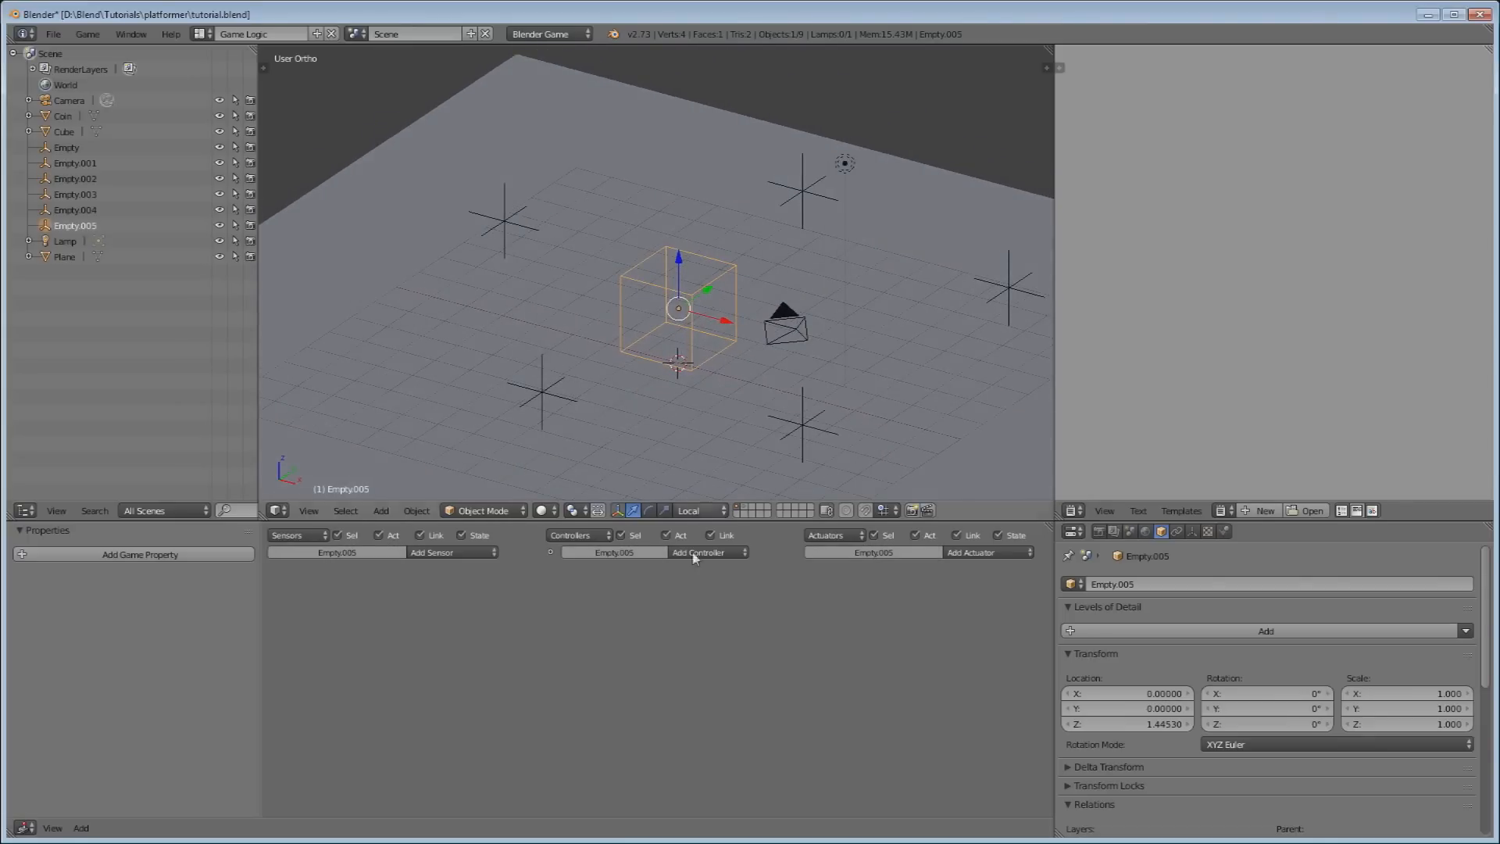
Give Empty.005 an Always sensor linked to an And controller.
click(439, 553)
click(441, 588)
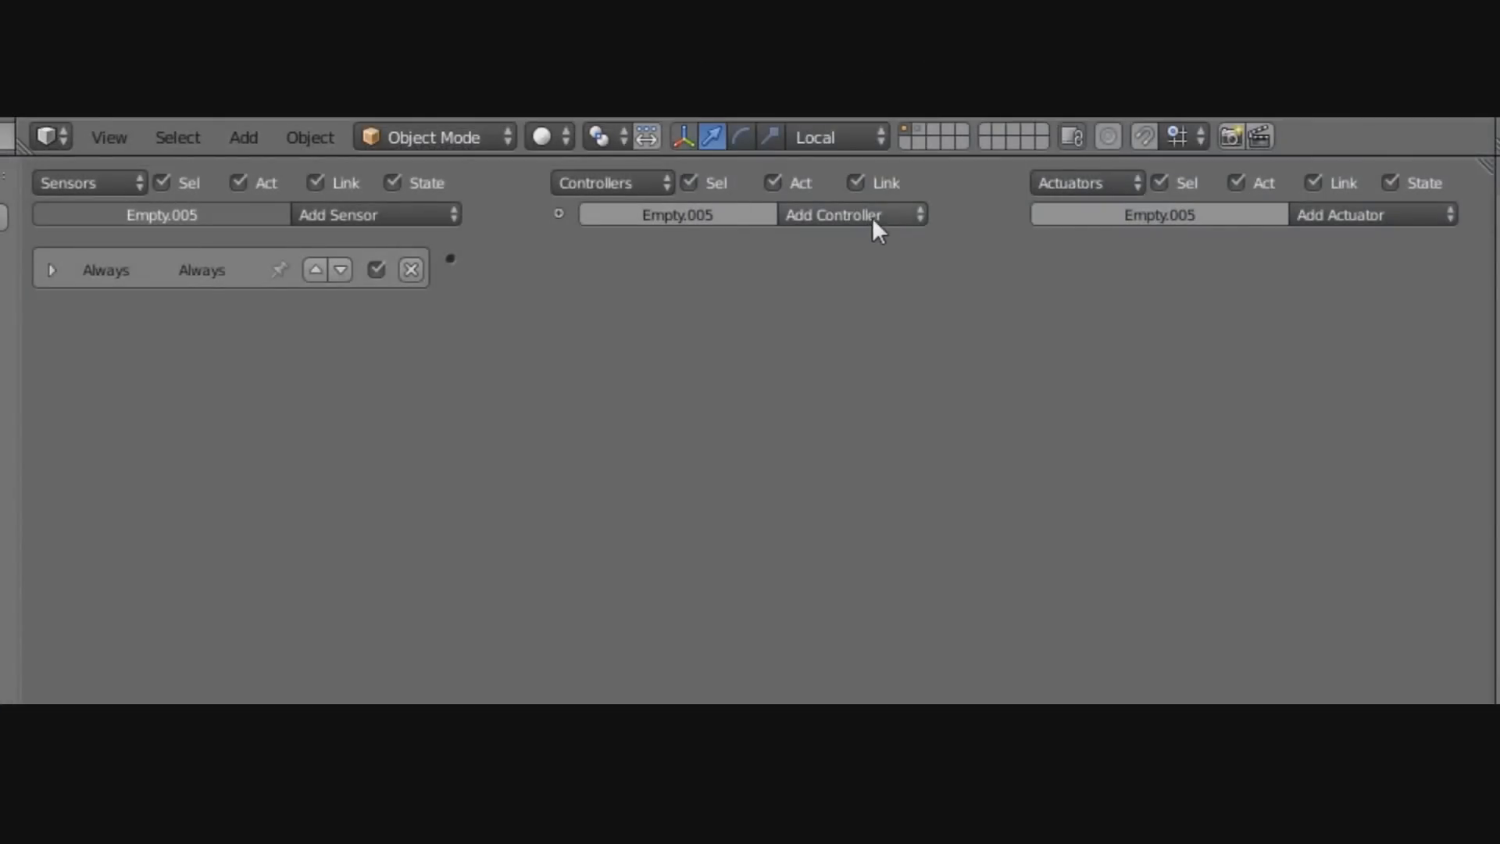
click(872, 218)
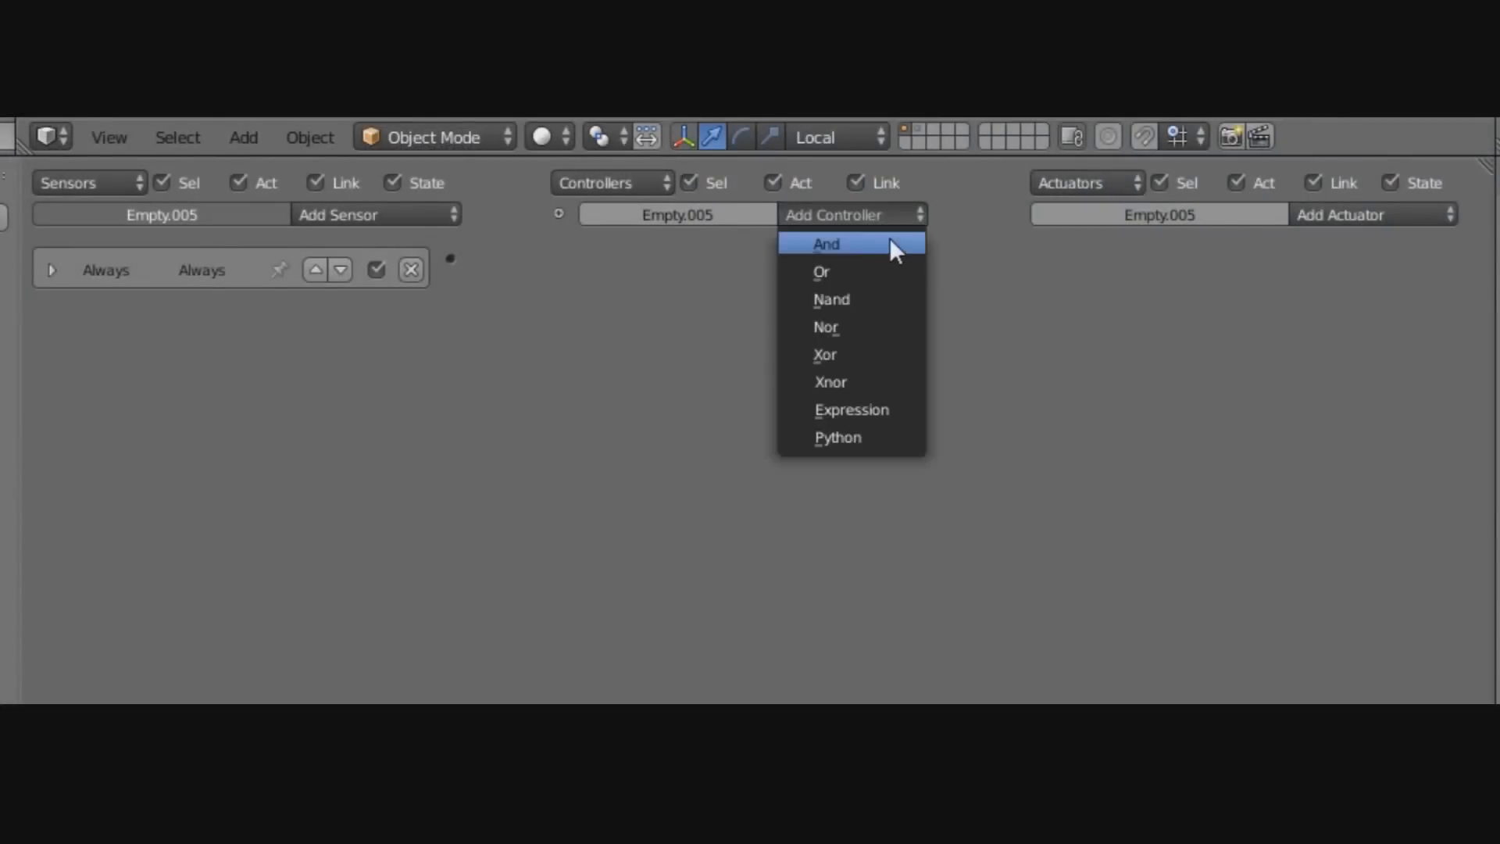
click(865, 248)
drag(551, 246, 557, 258)
Link the controller to an Edit Object actuator that adds the Cube.
click(1394, 209)
click(1375, 329)
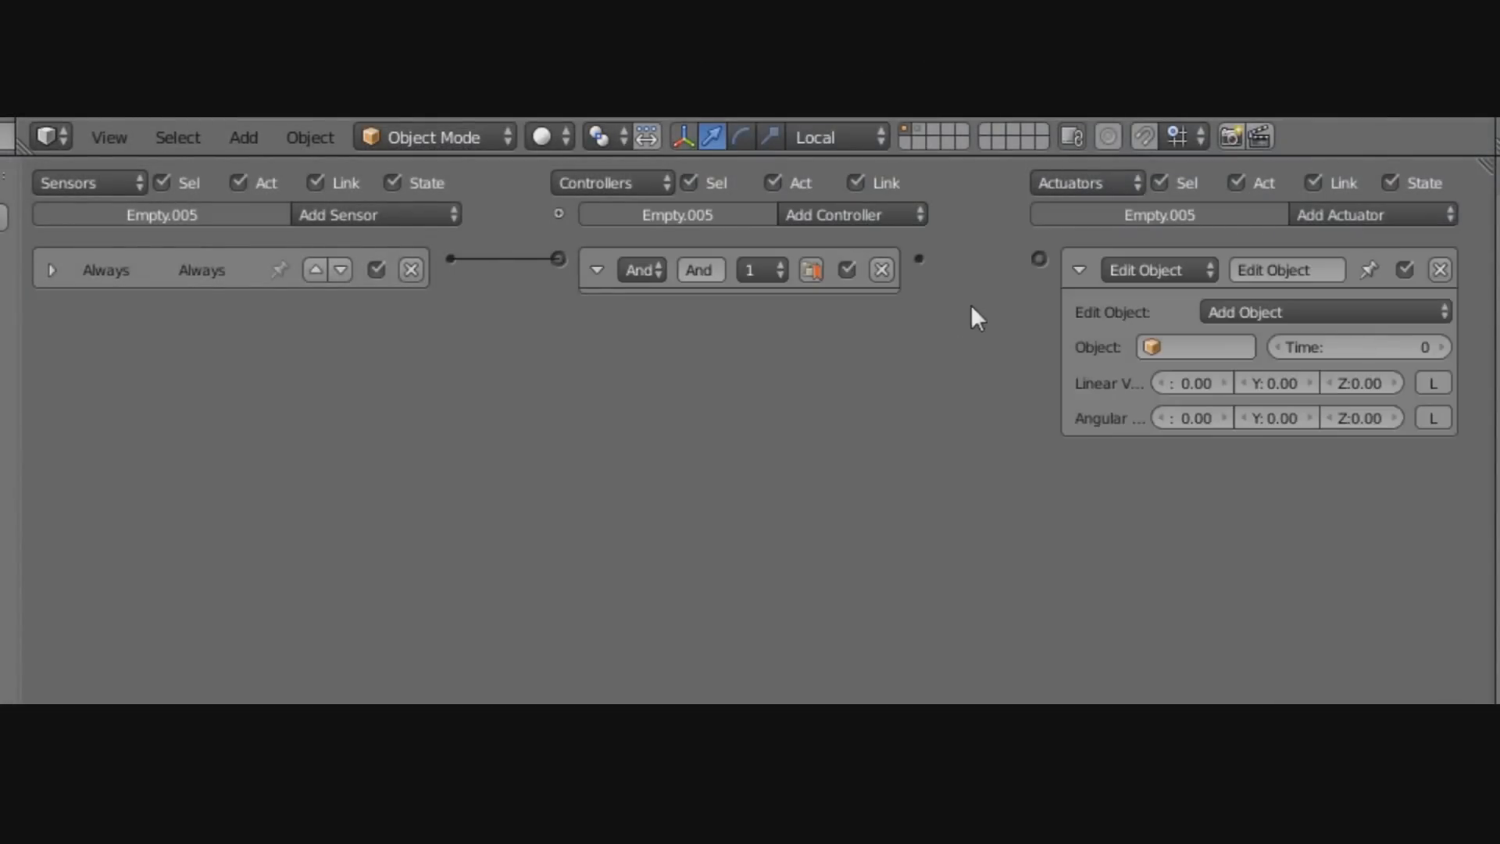
drag(919, 261, 1039, 259)
click(596, 270)
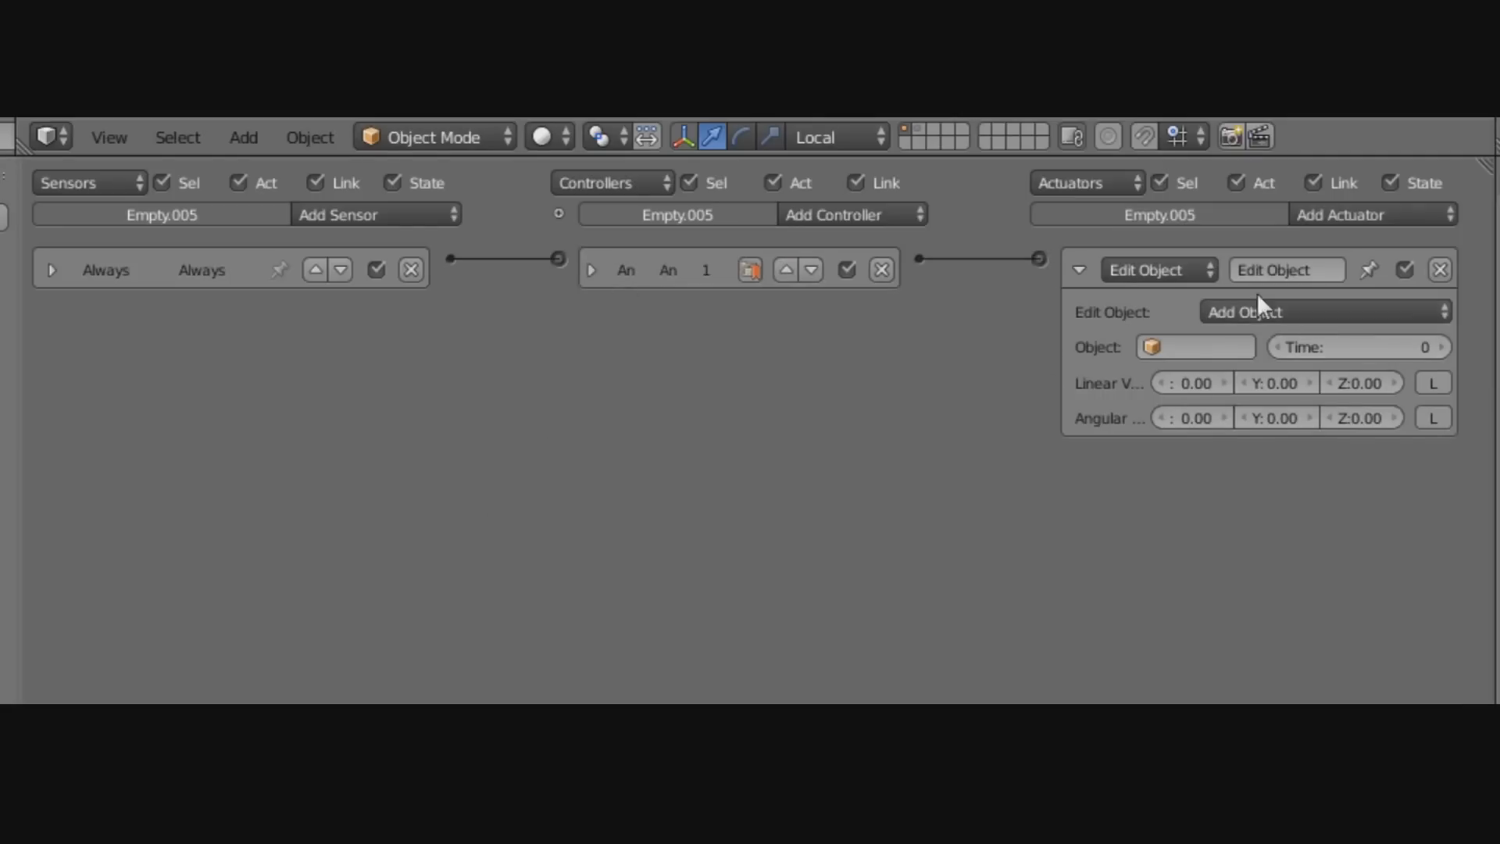
click(1209, 337)
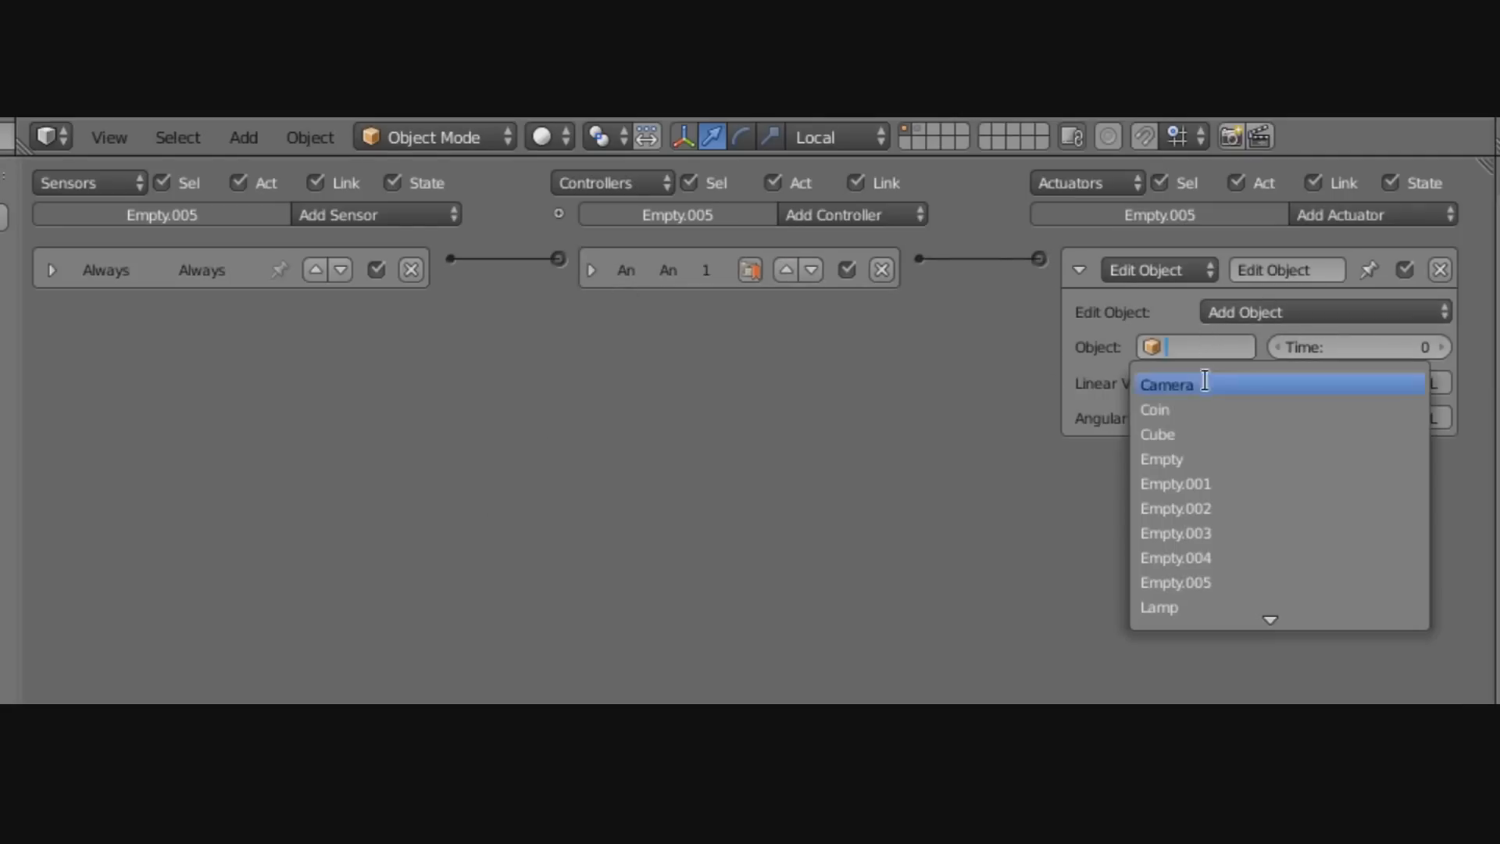
click(1190, 432)
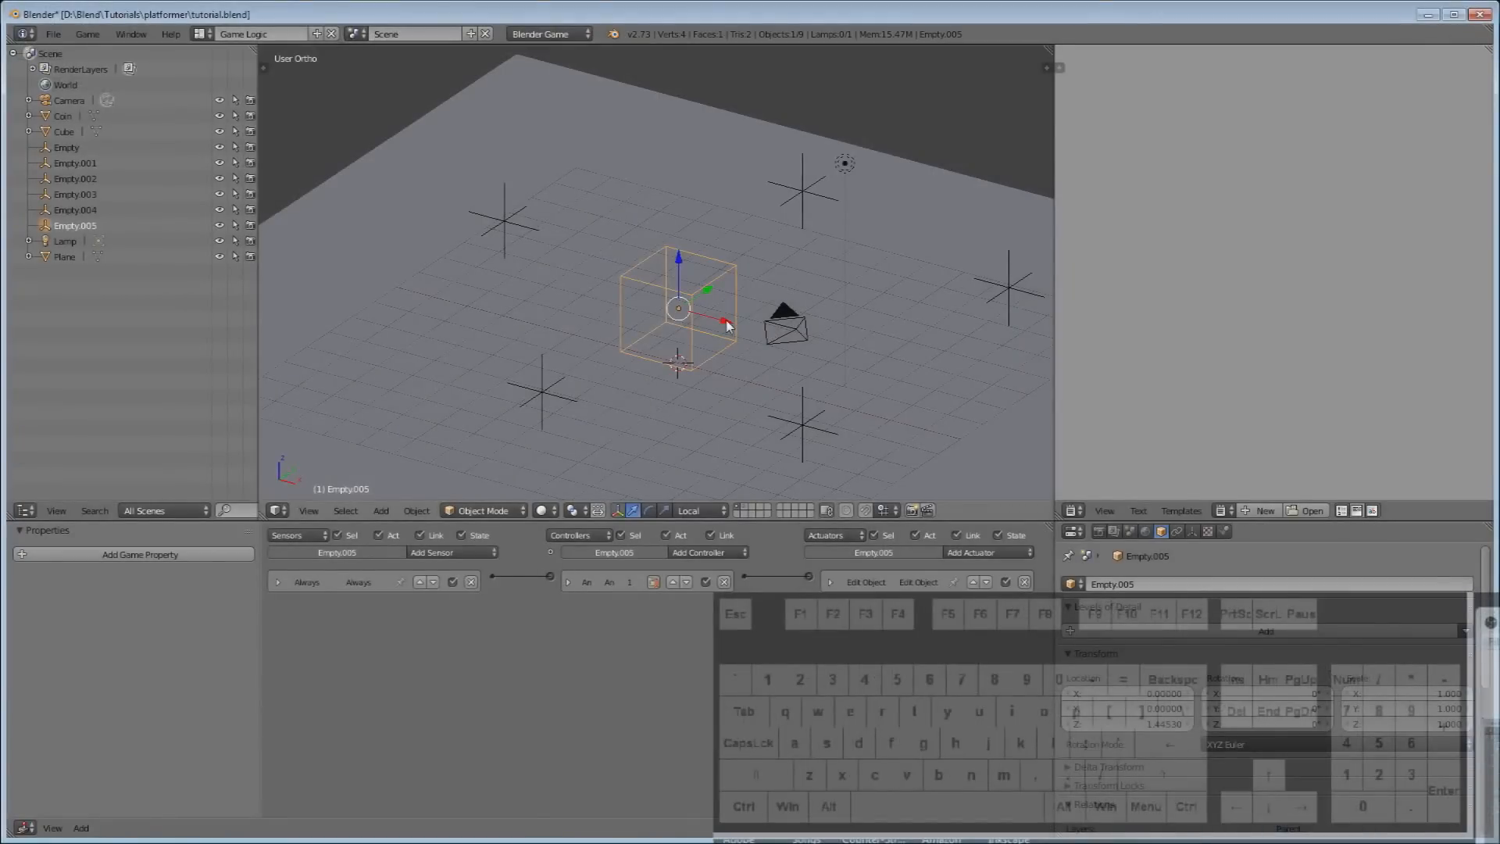
key(p)
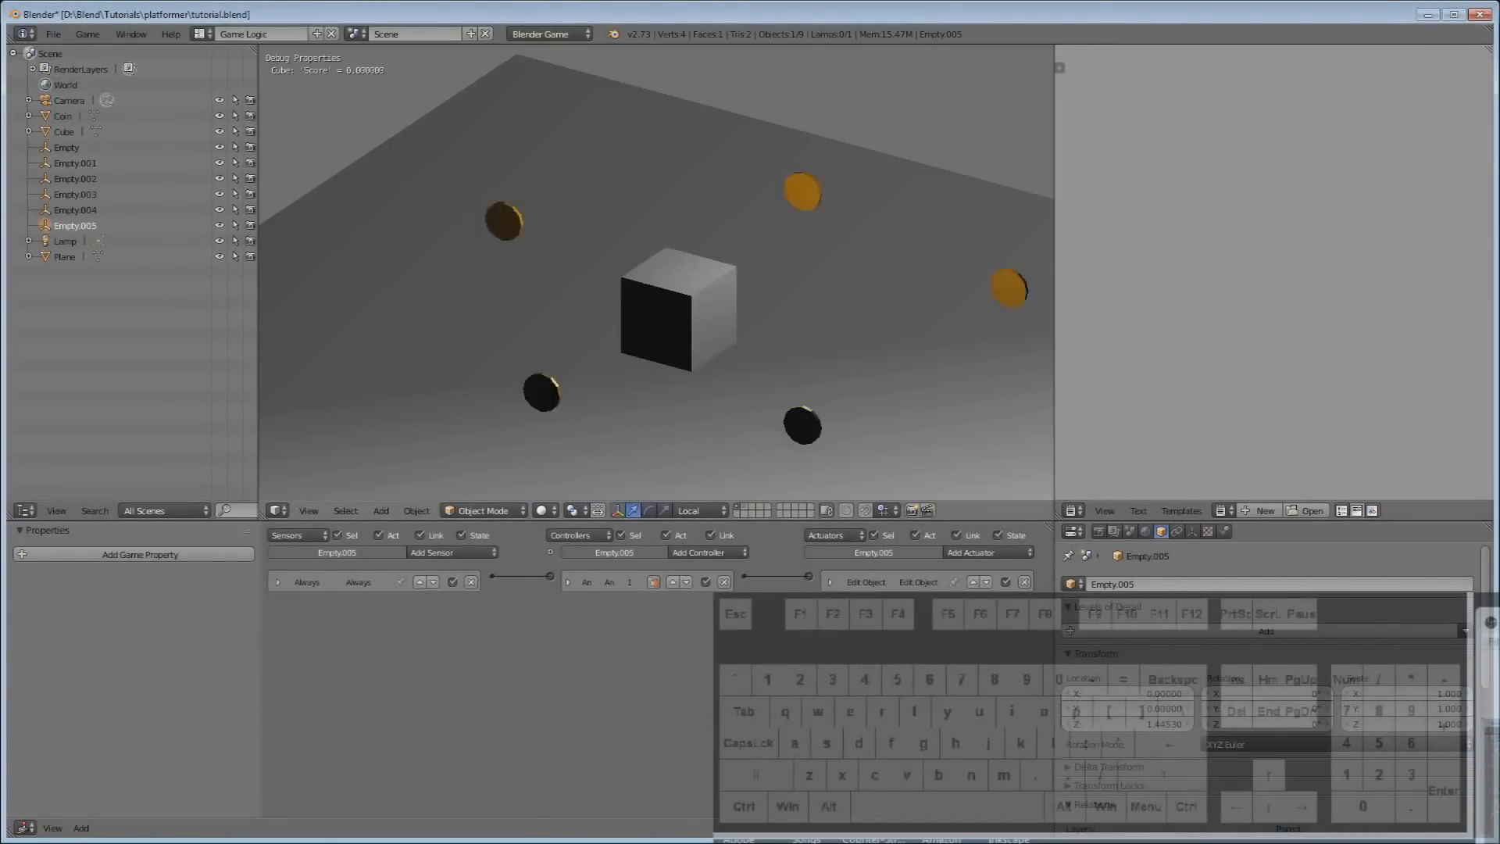
key(a)
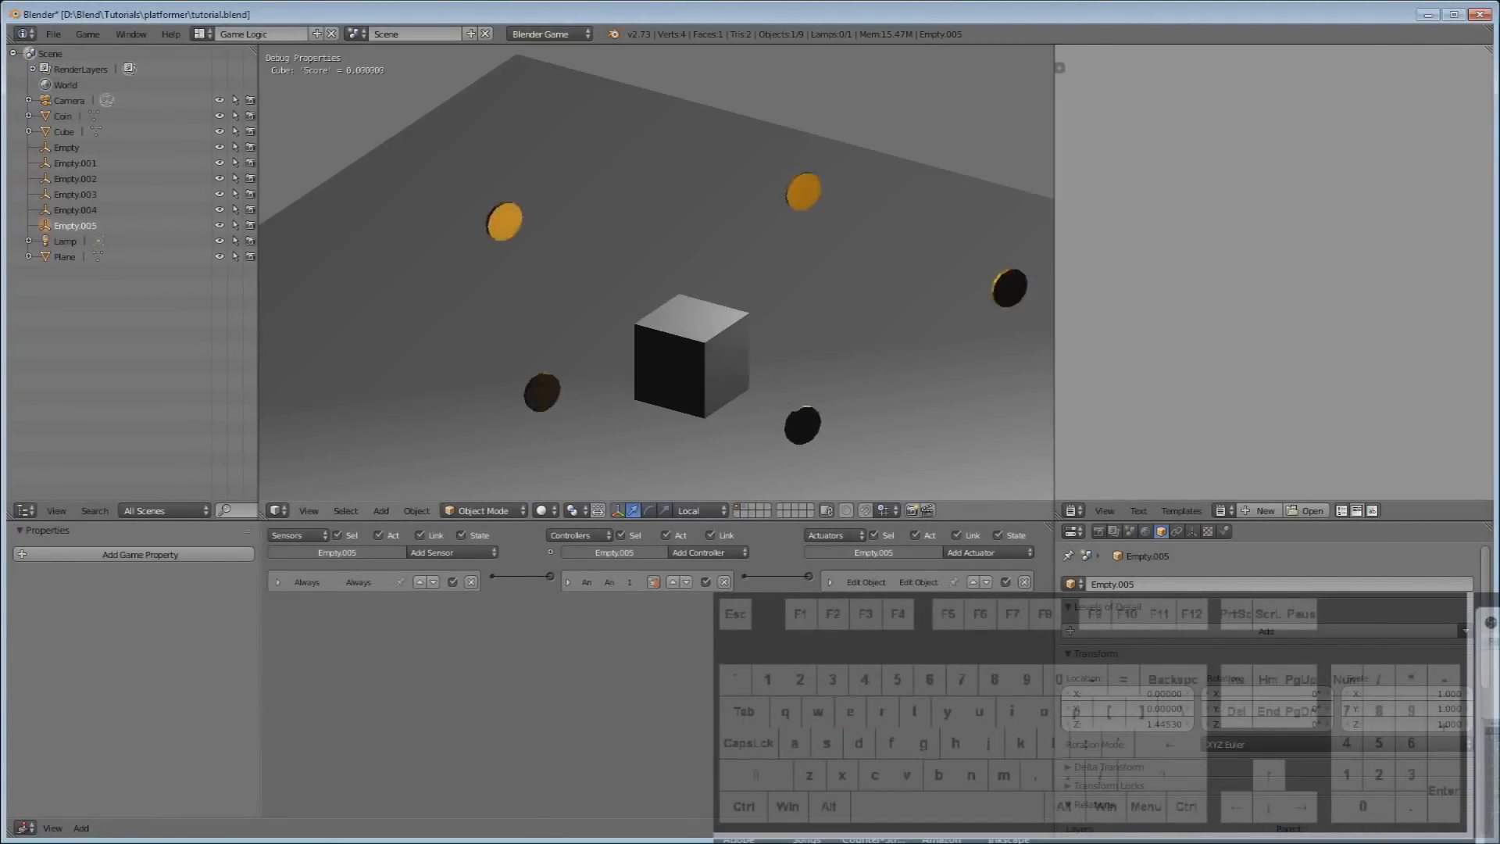
key(w)
key(a)
key(s)
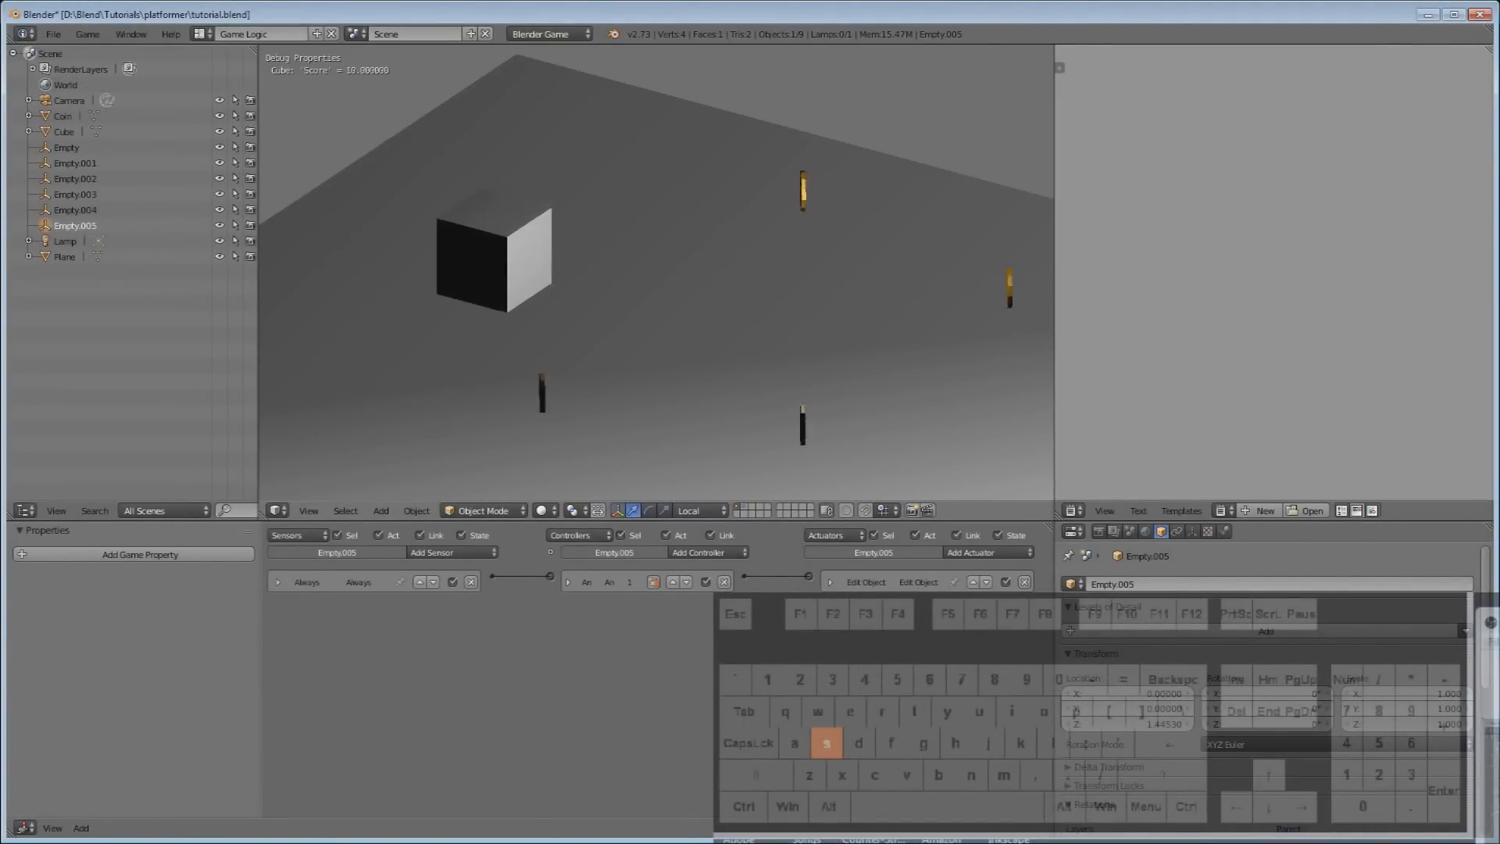
key(d)
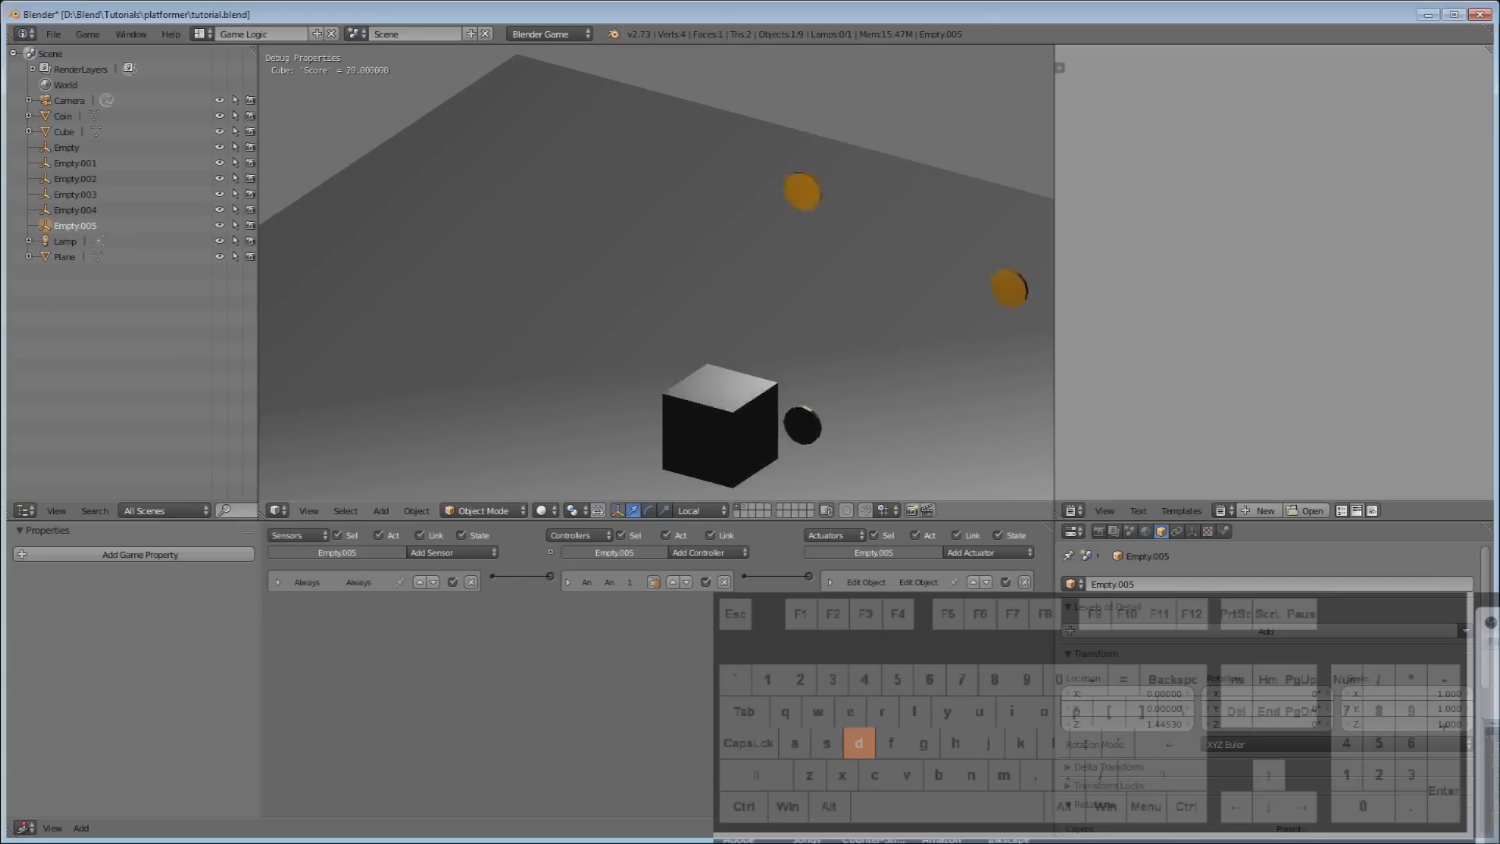
key(w)
key(a)
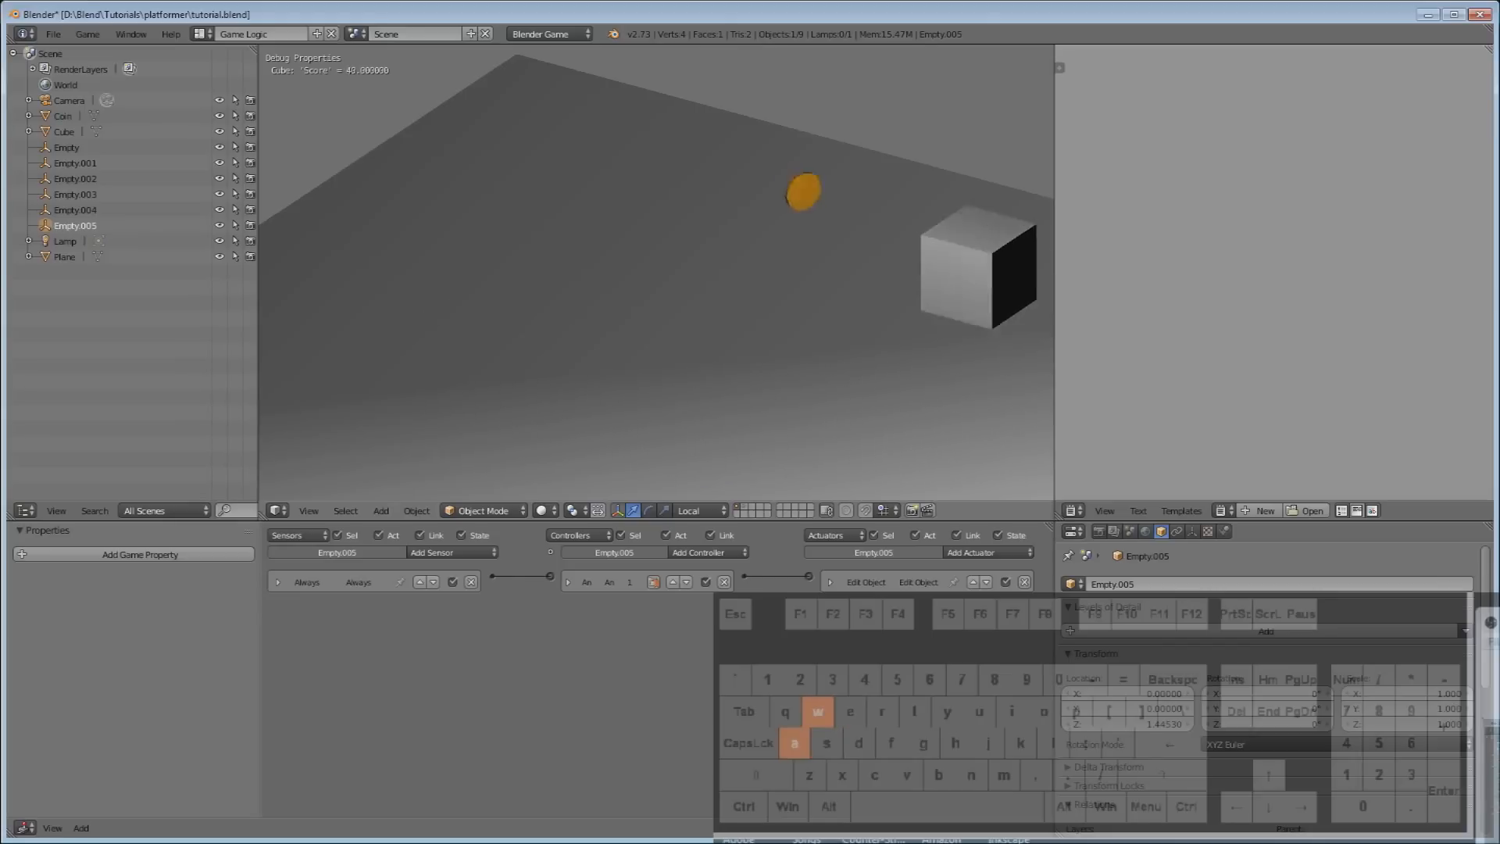
key(s)
key(d)
key(Escape)
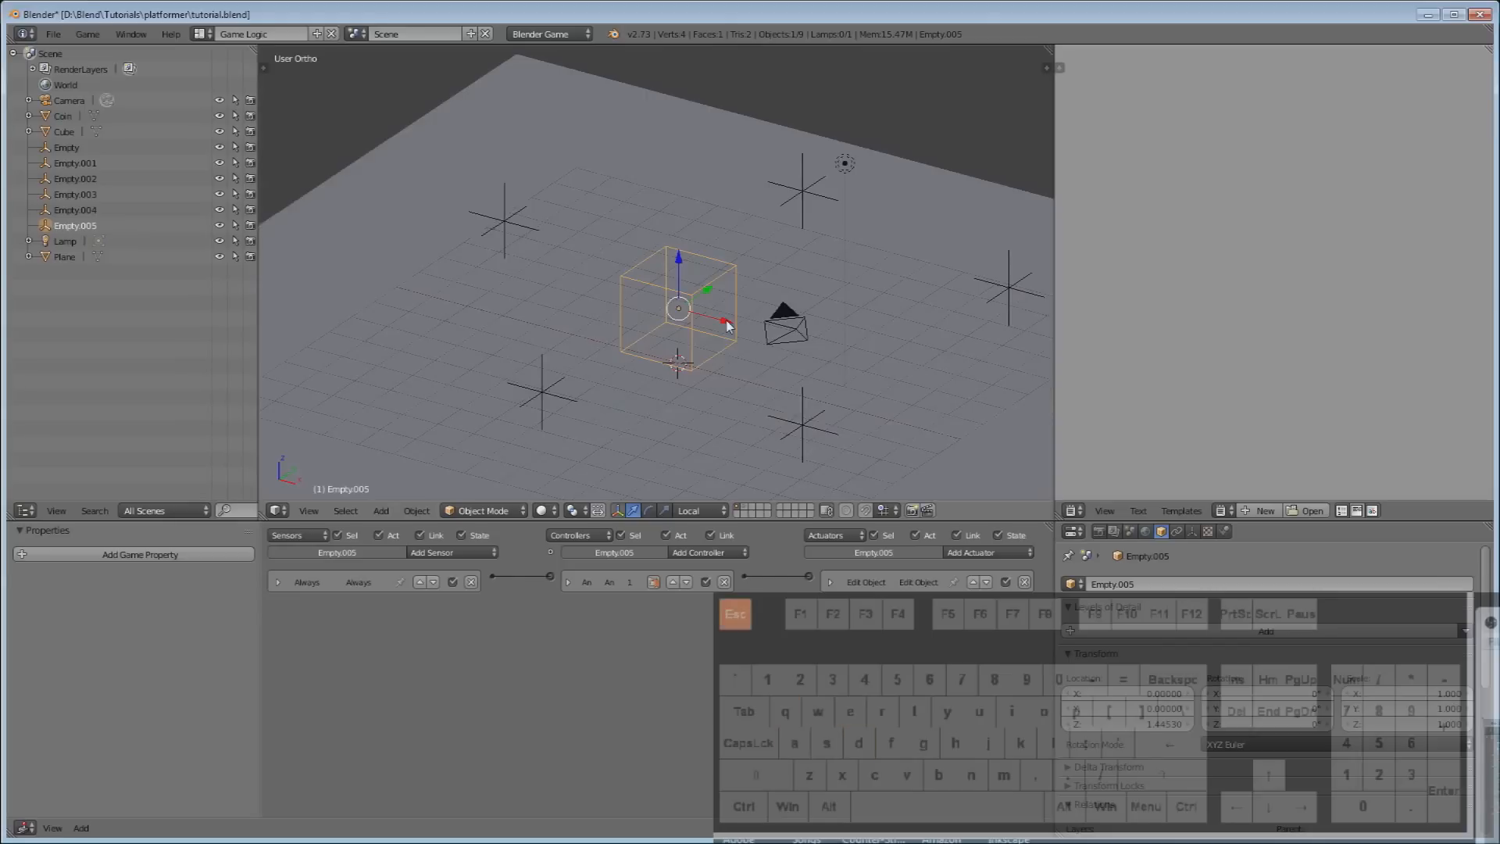
Orbit around the scene and select the camera.
scroll(756, 295, down, 3)
scroll(769, 294, up, 1)
middle_drag(785, 297, 887, 325)
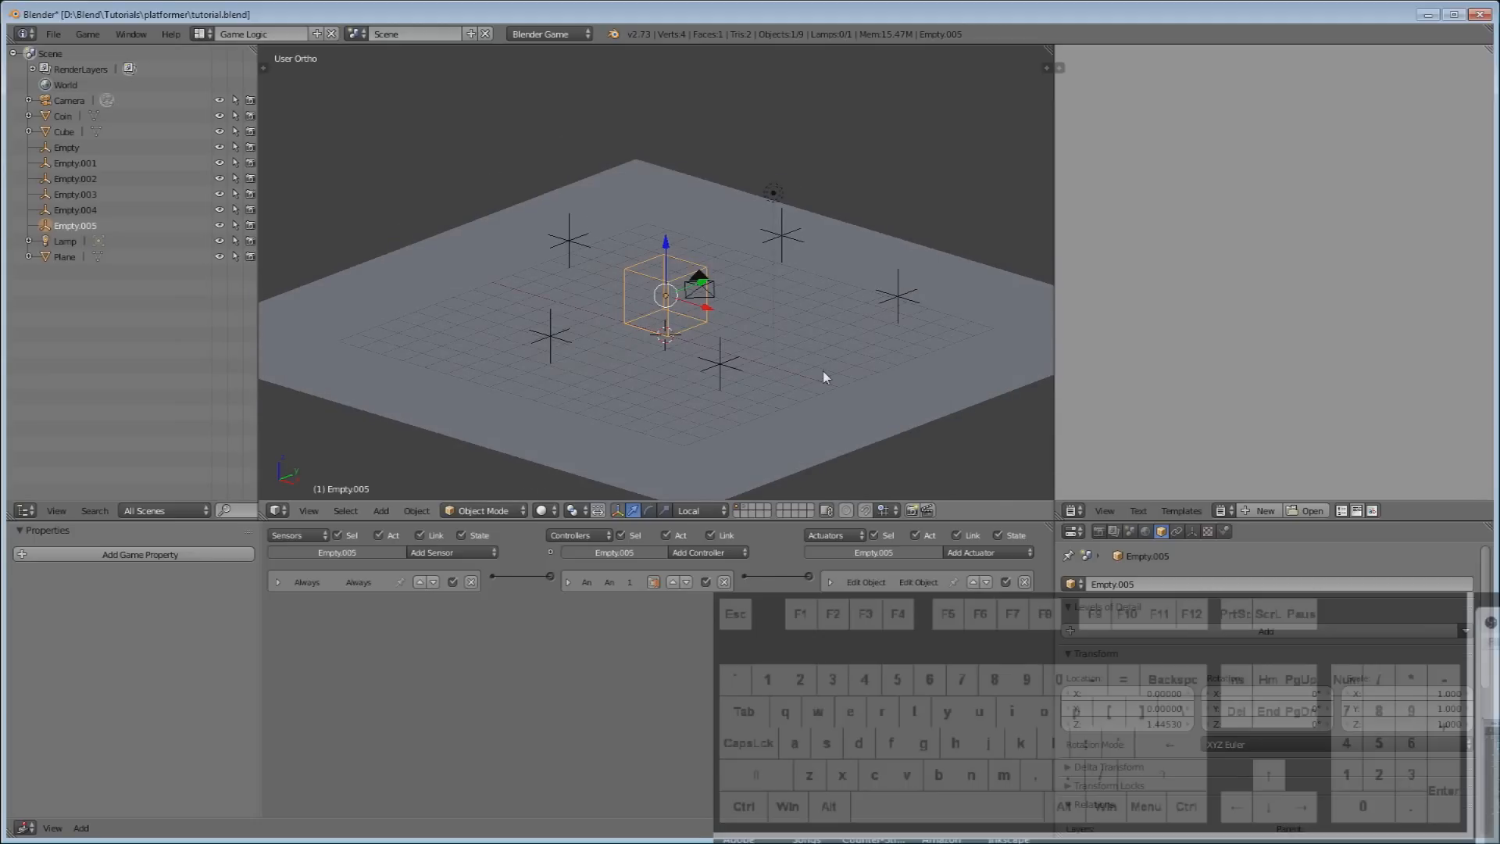
middle_drag(824, 378, 685, 352)
right_click(685, 352)
middle_drag(769, 397, 673, 375)
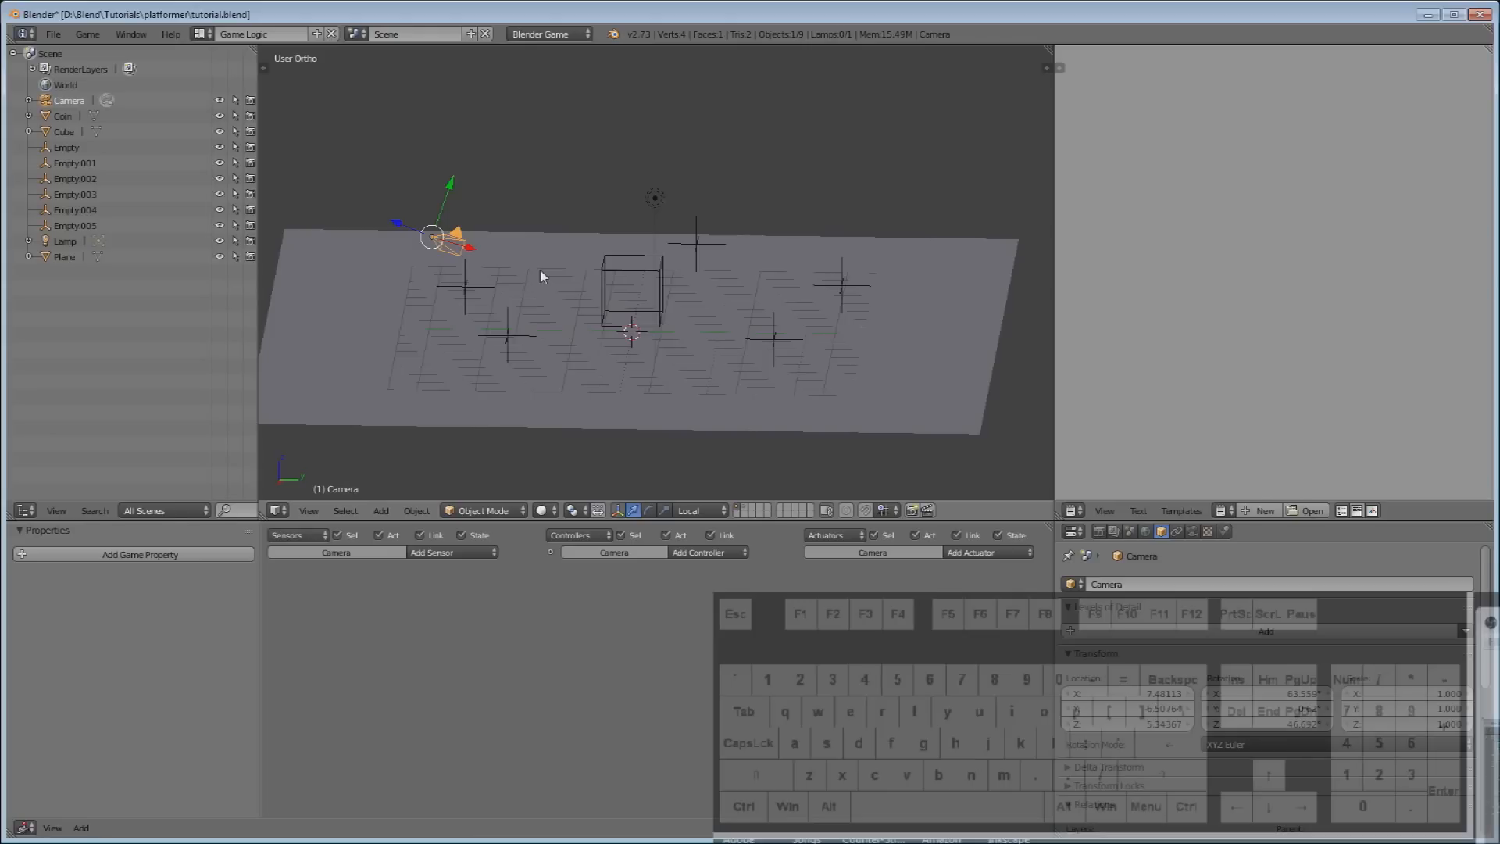
middle_drag(509, 334, 576, 336)
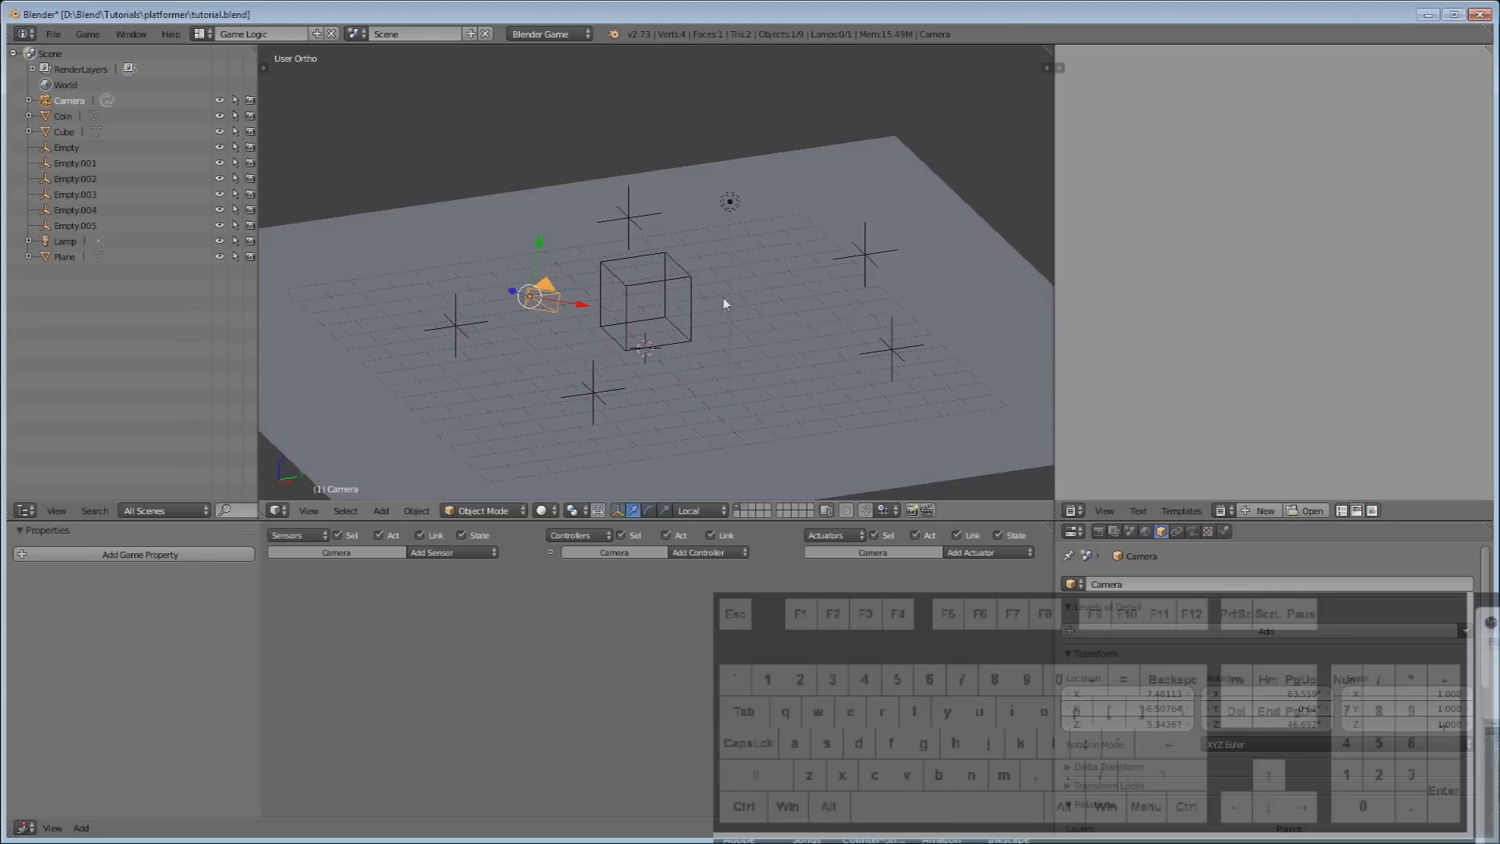
Switch the 3D viewport to the active camera view with Numpad 0.
click(319, 510)
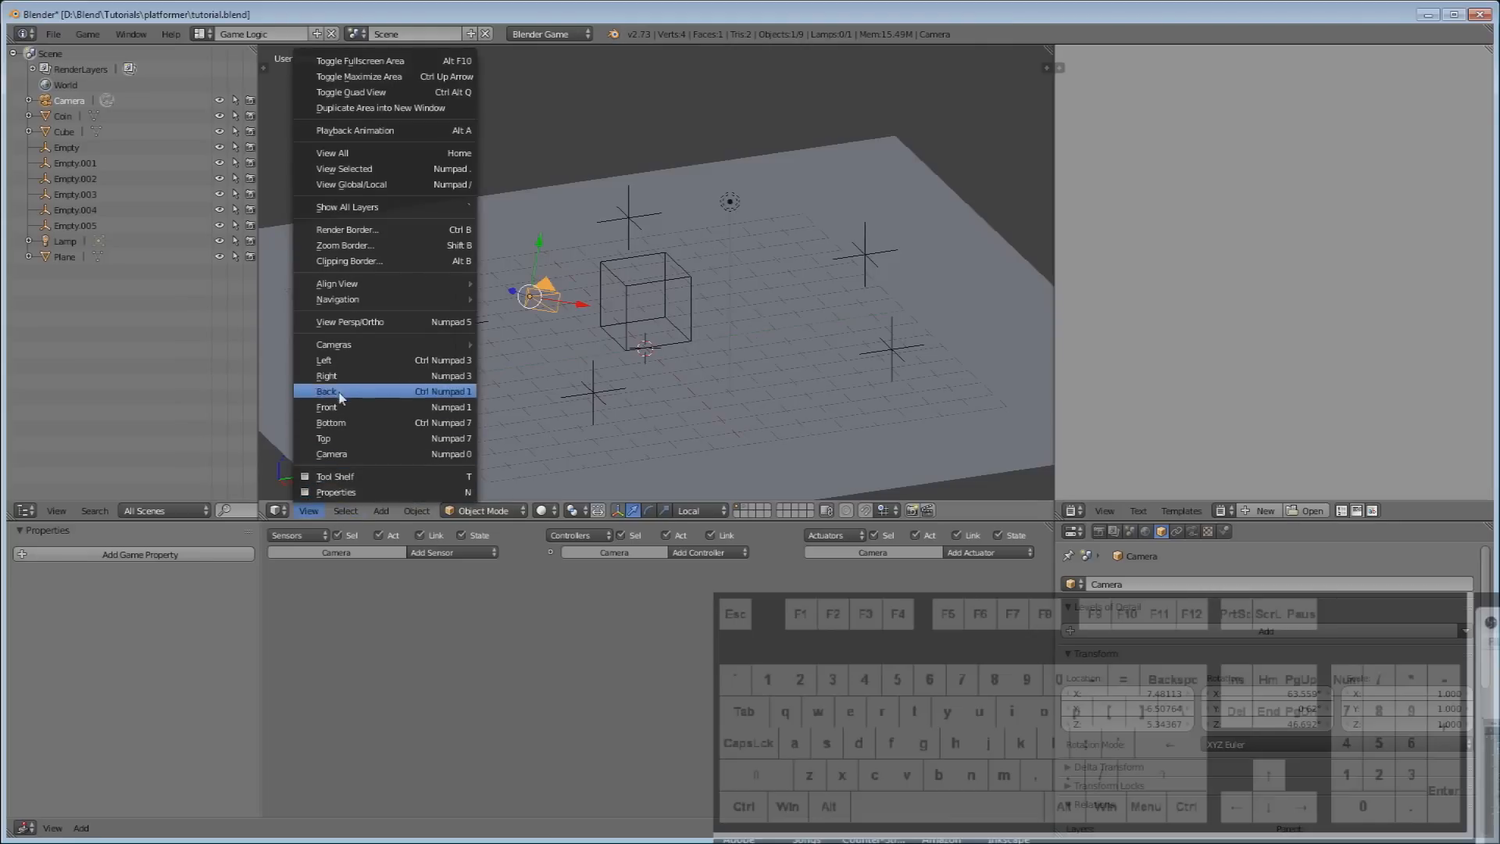
mouse_move(341, 347)
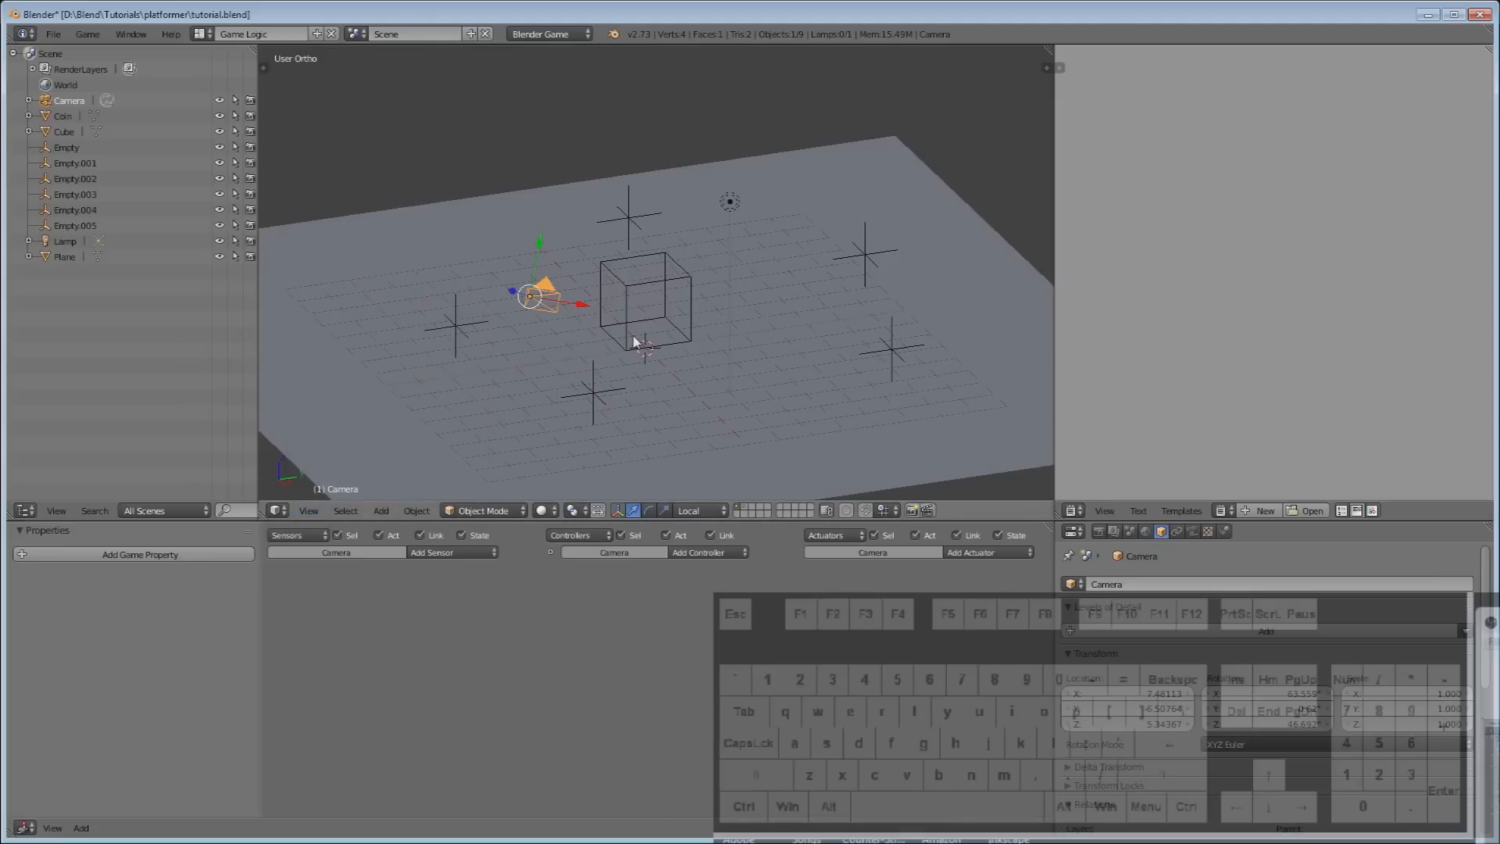
key(KP_0)
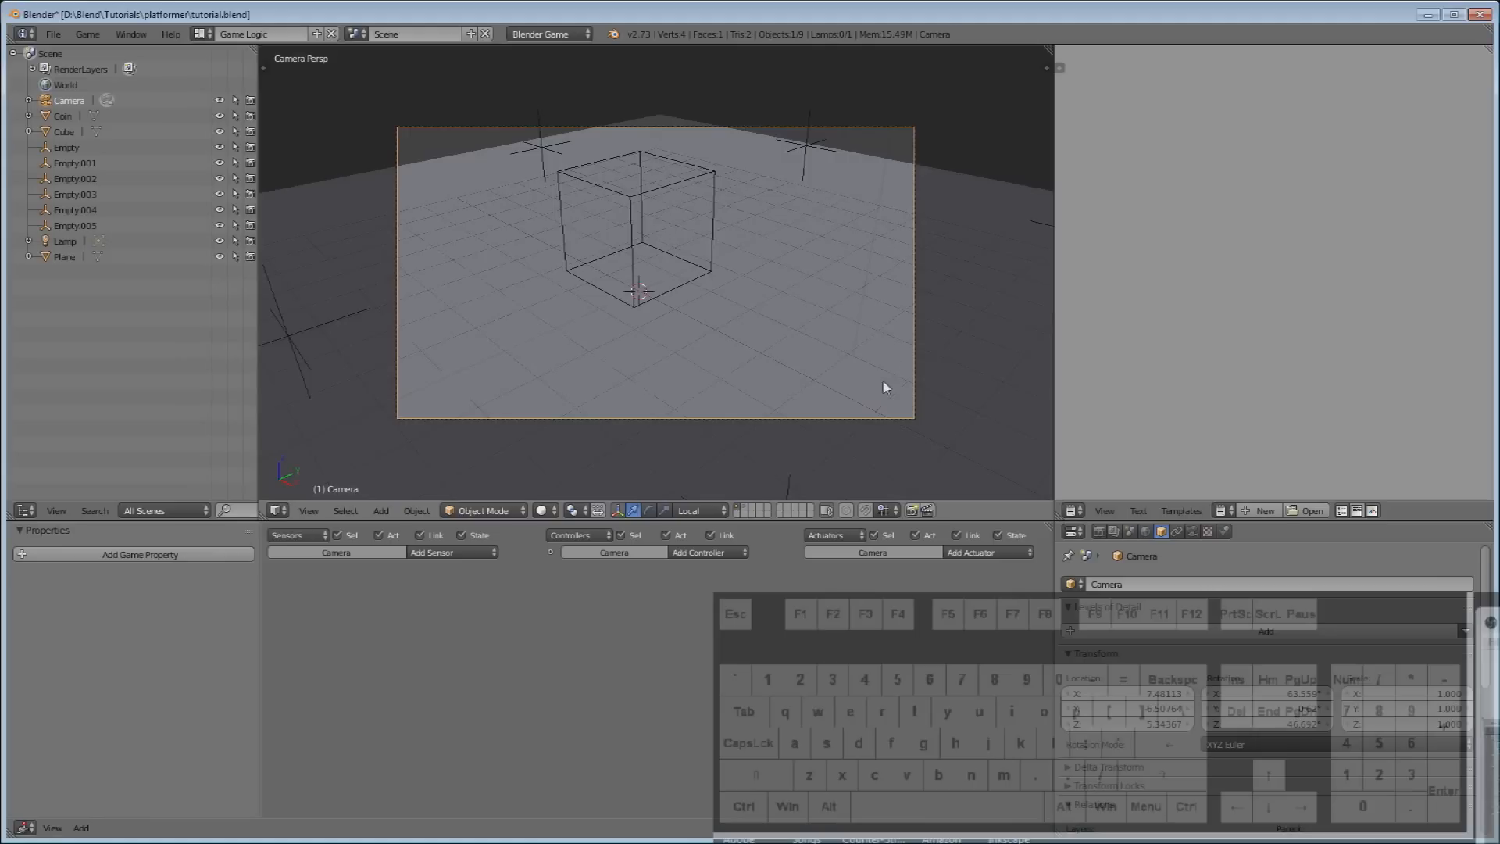
Pull the camera back along its local Z, fit the camera frame, and start the game.
scroll(869, 391, down, 2)
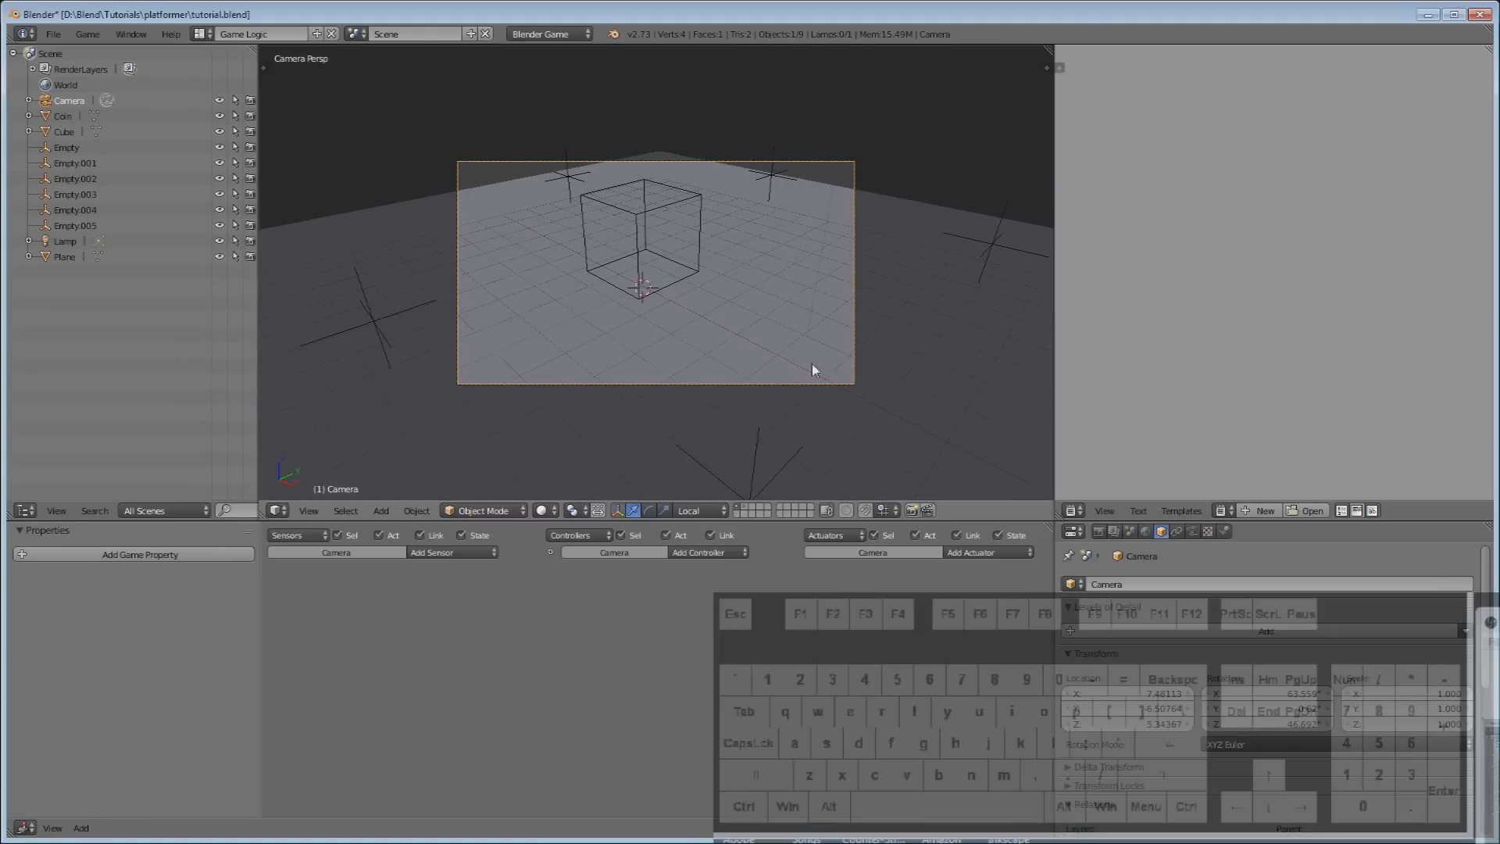
scroll(662, 299, down, 2)
scroll(673, 361, up, 2)
key(g)
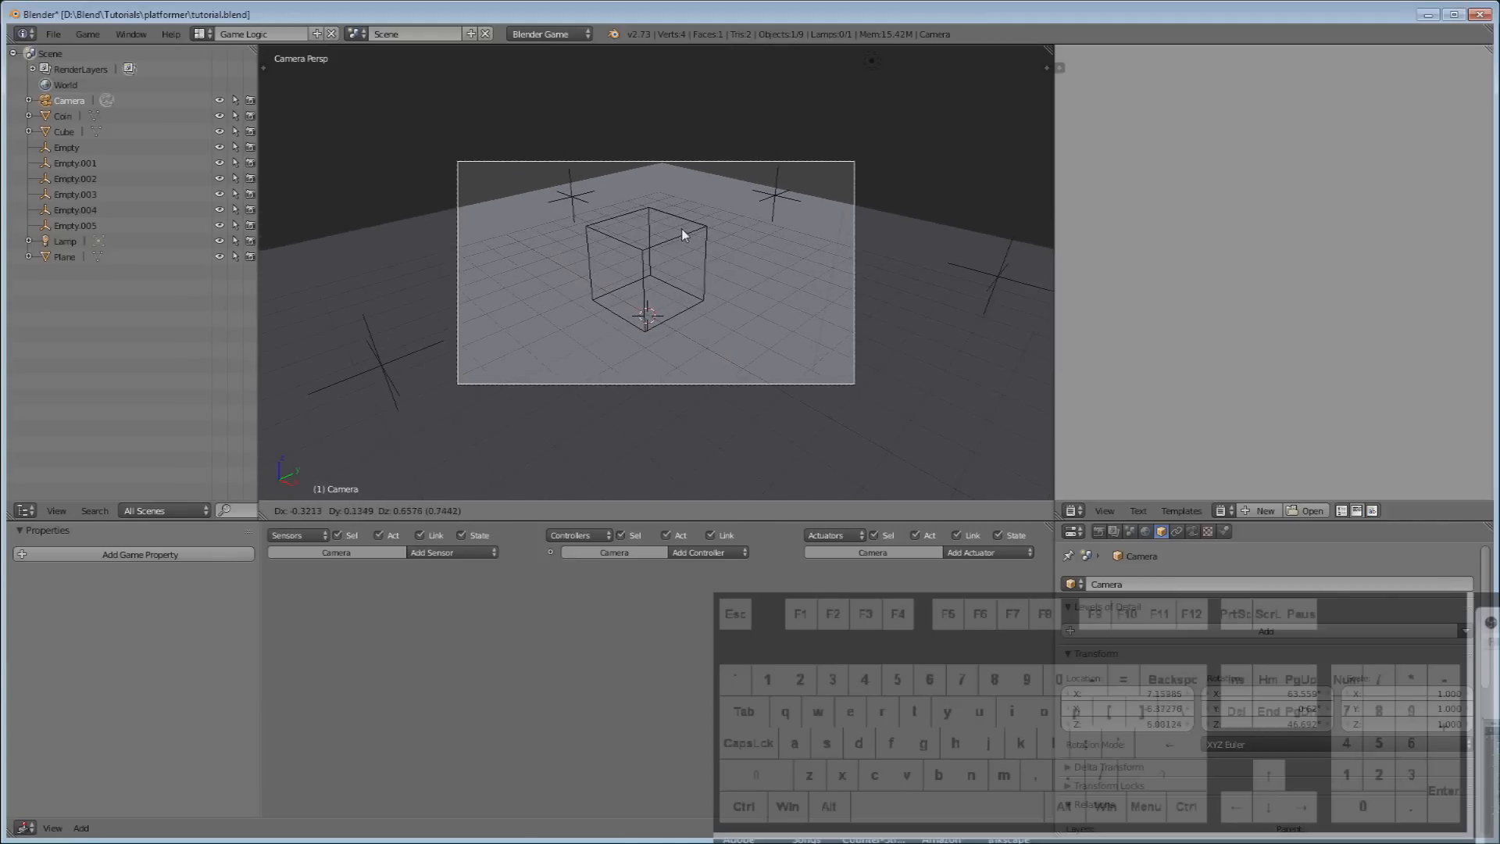
key(z)
key(z)
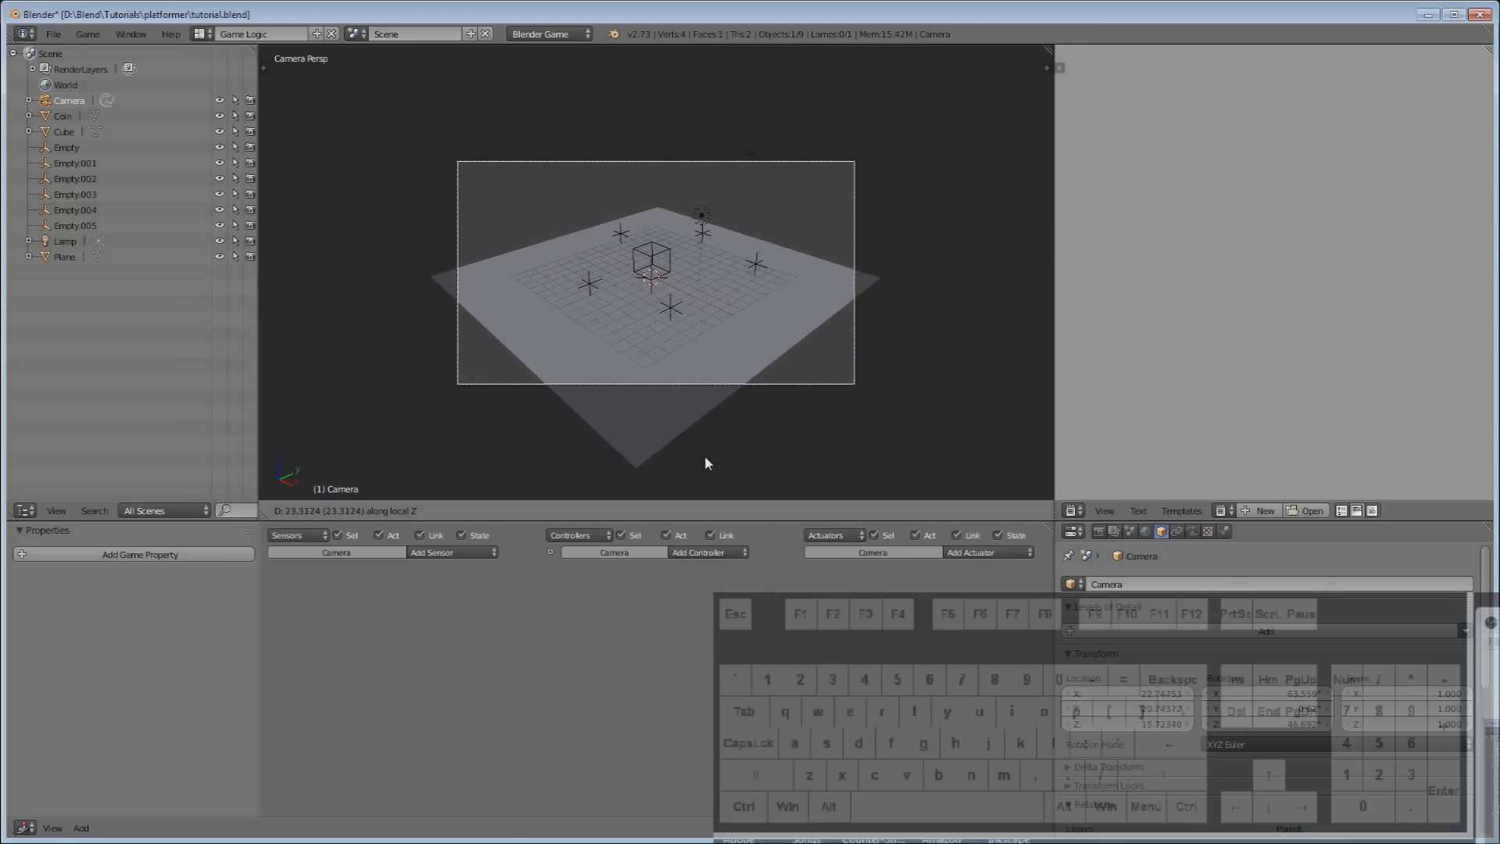
click(705, 457)
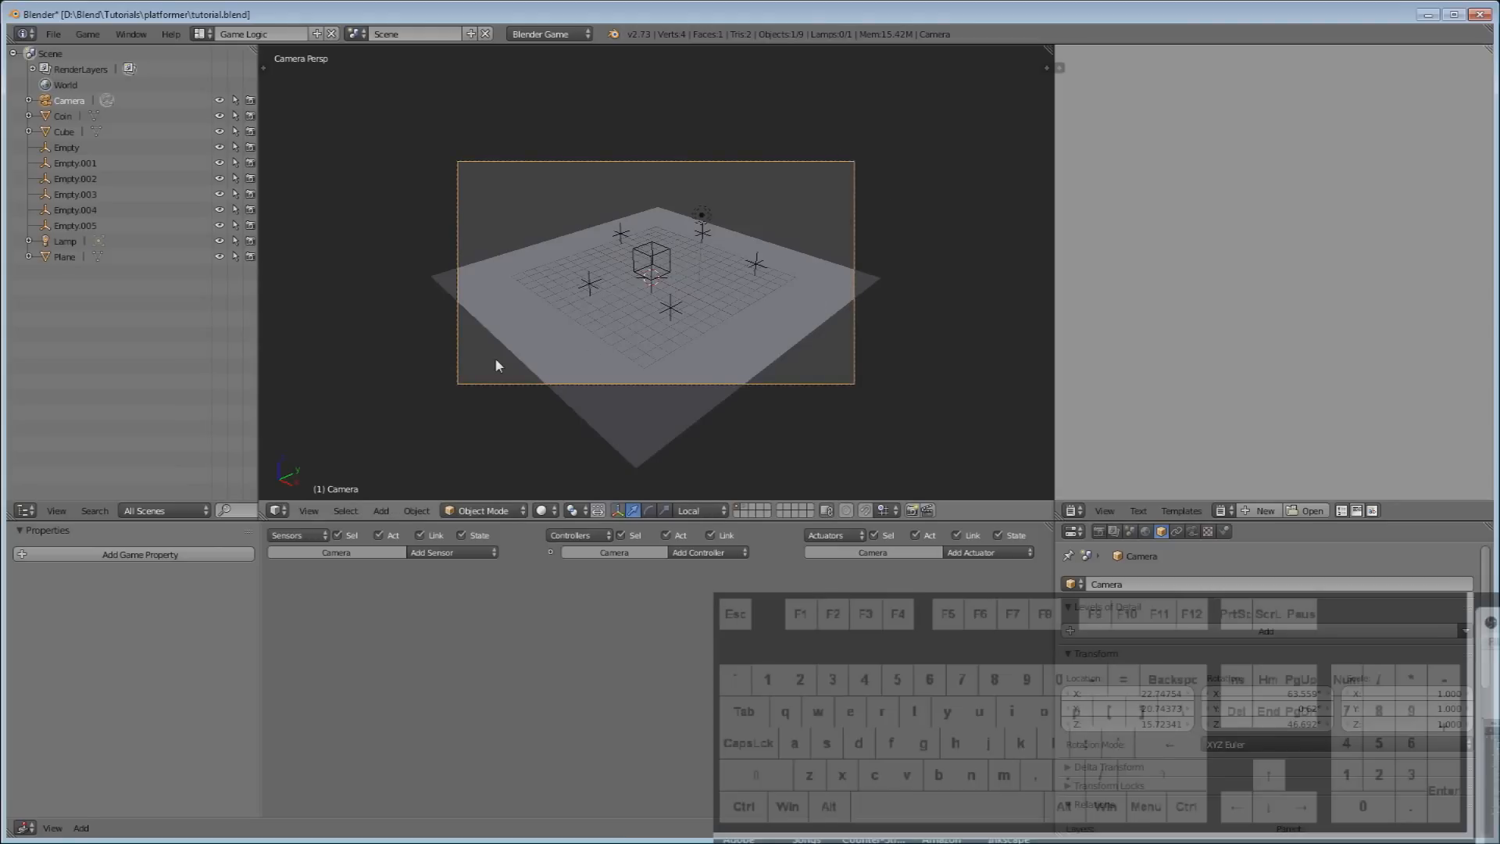
key(Home)
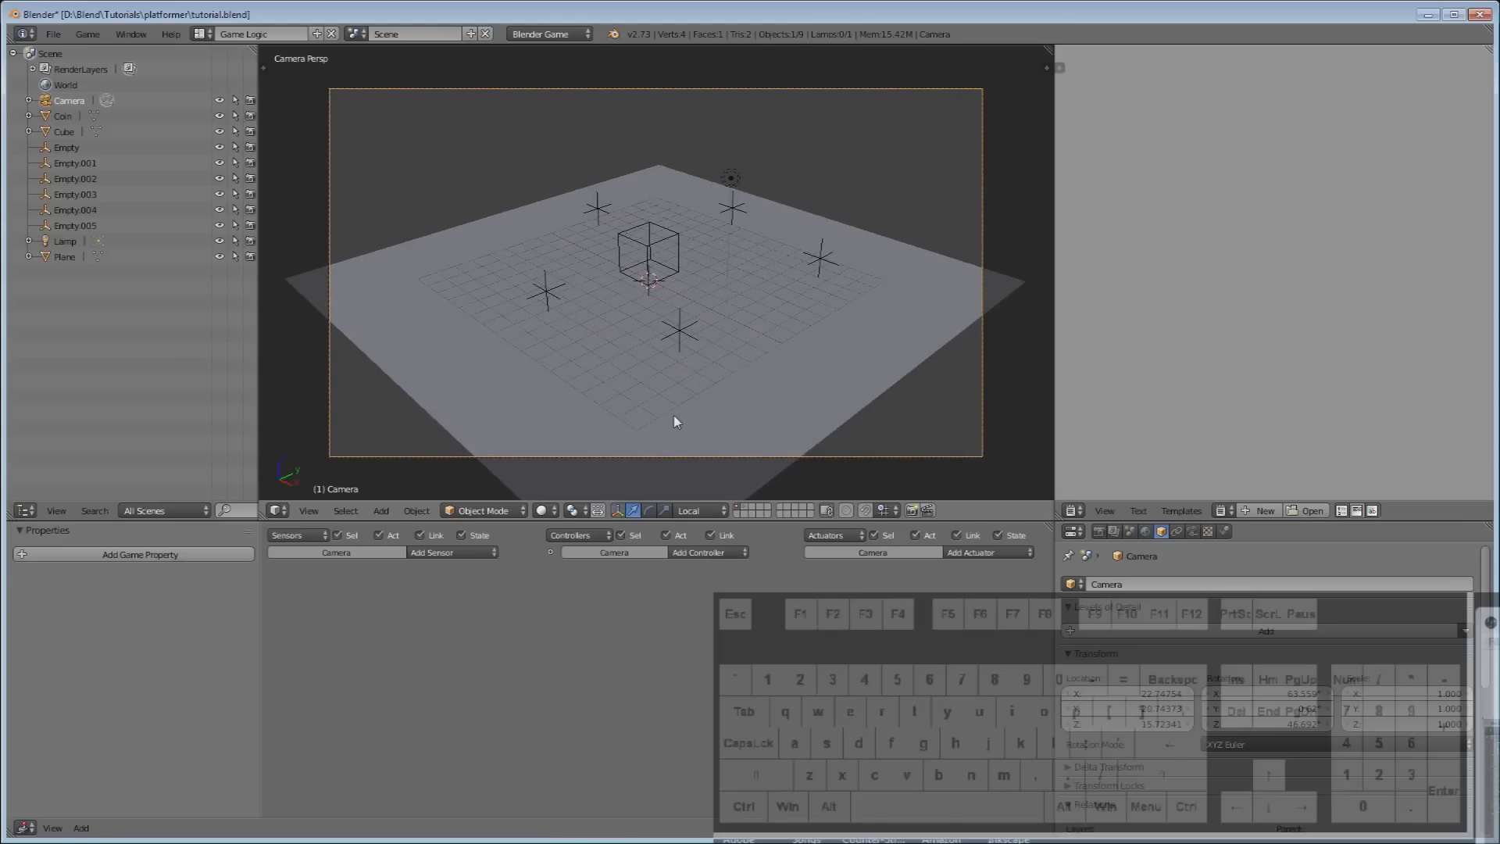
key(p)
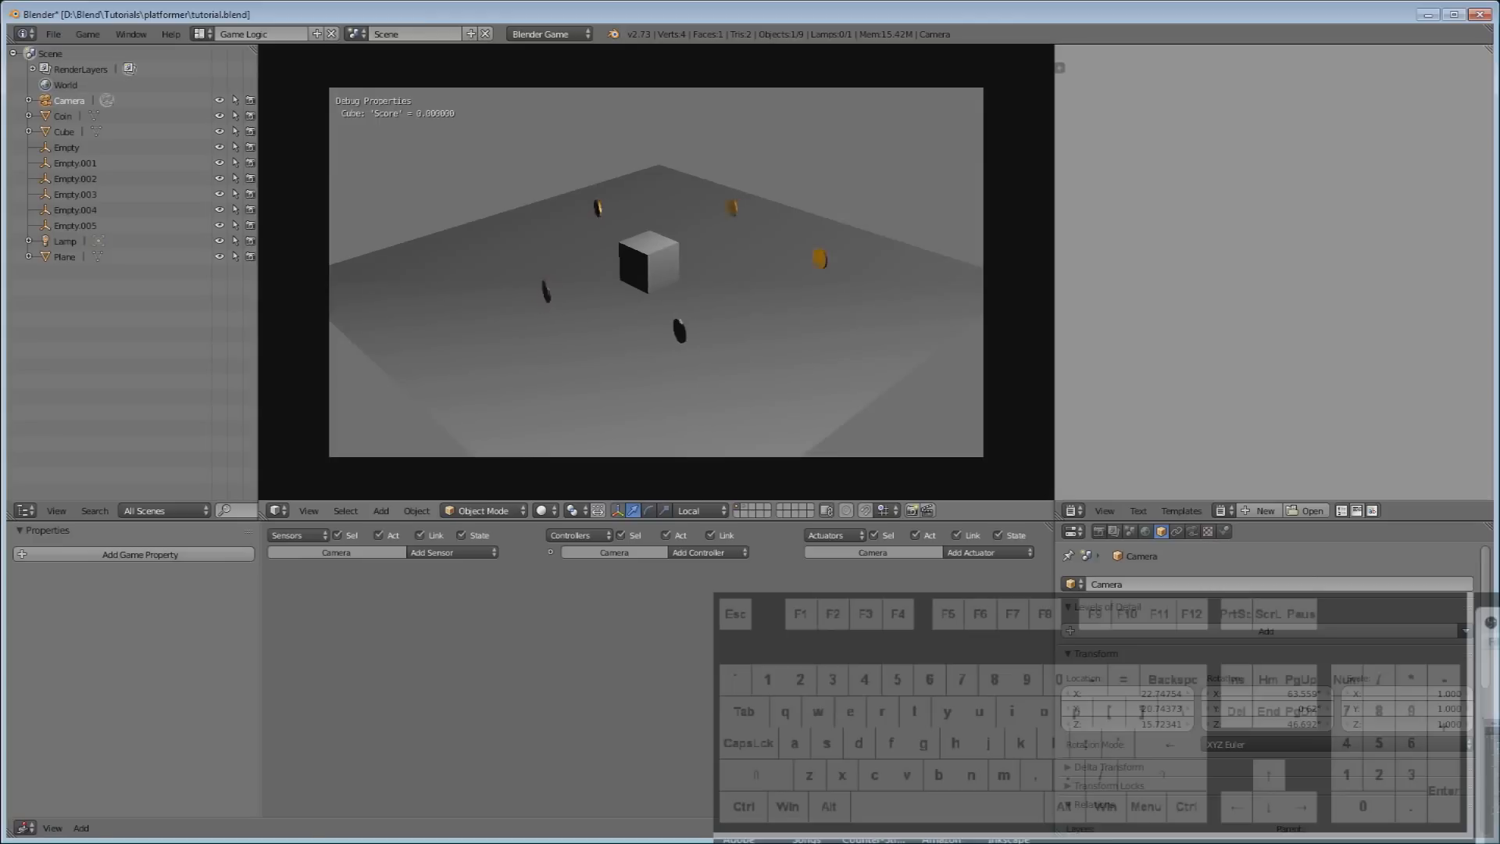
Steer the cube with W/A/S/D to collect all five coins for a score of 50, then stop the game.
key(s)
key(d)
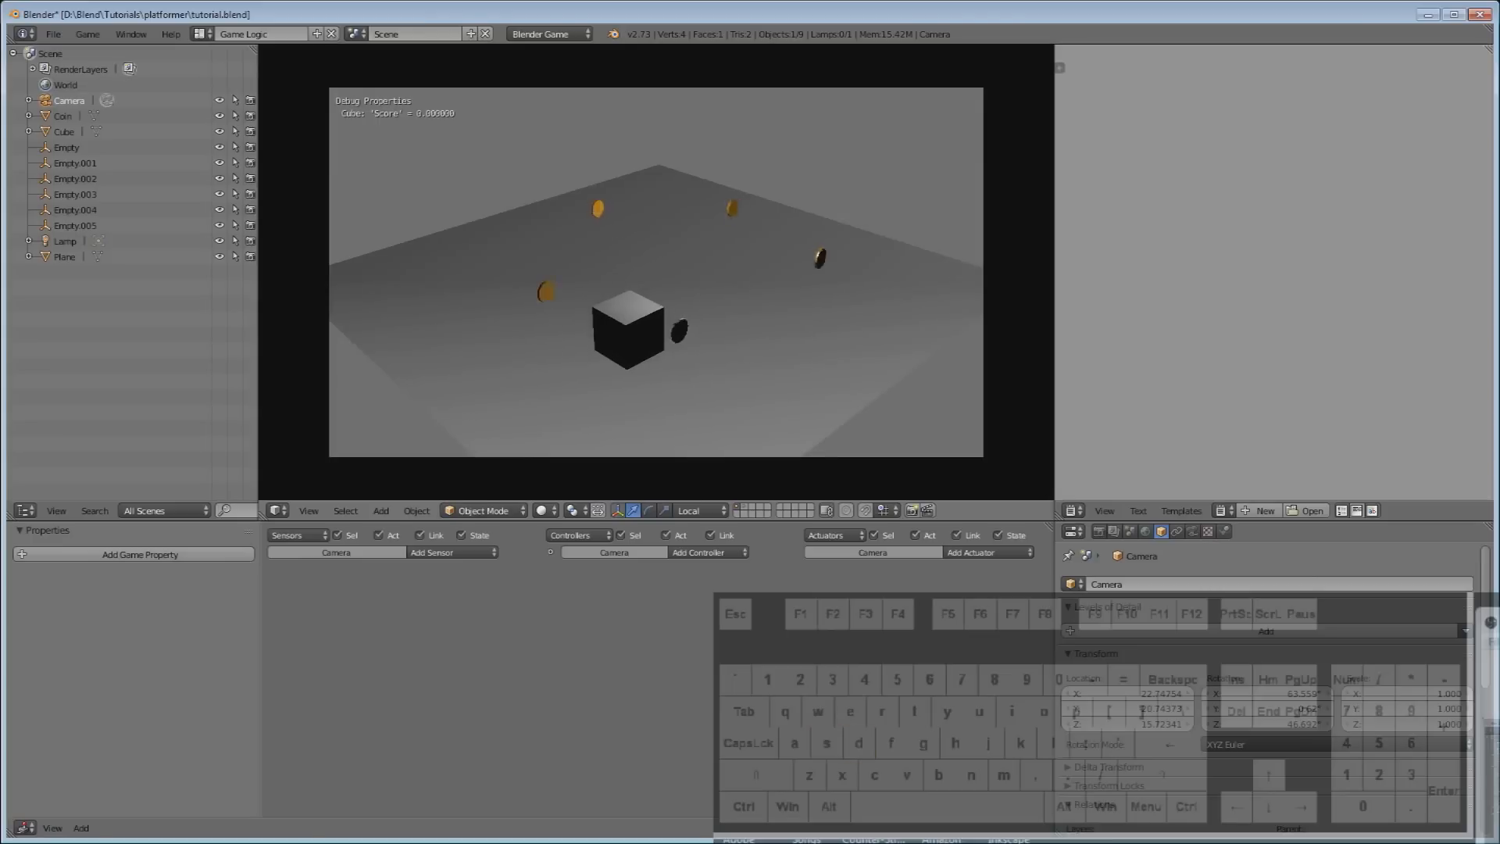
key(d)
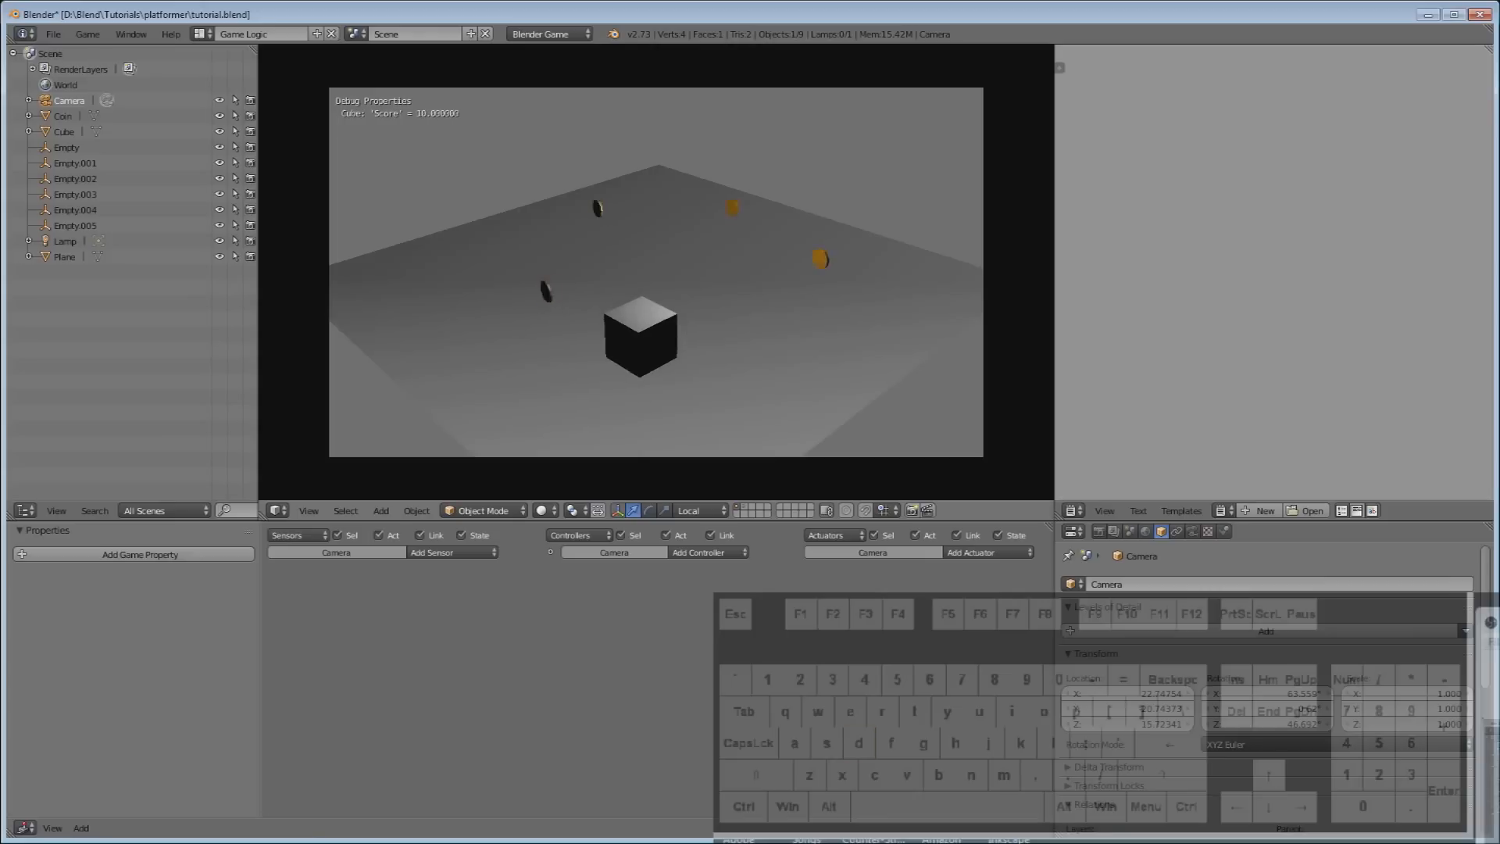
key(a)
key(w)
key(d)
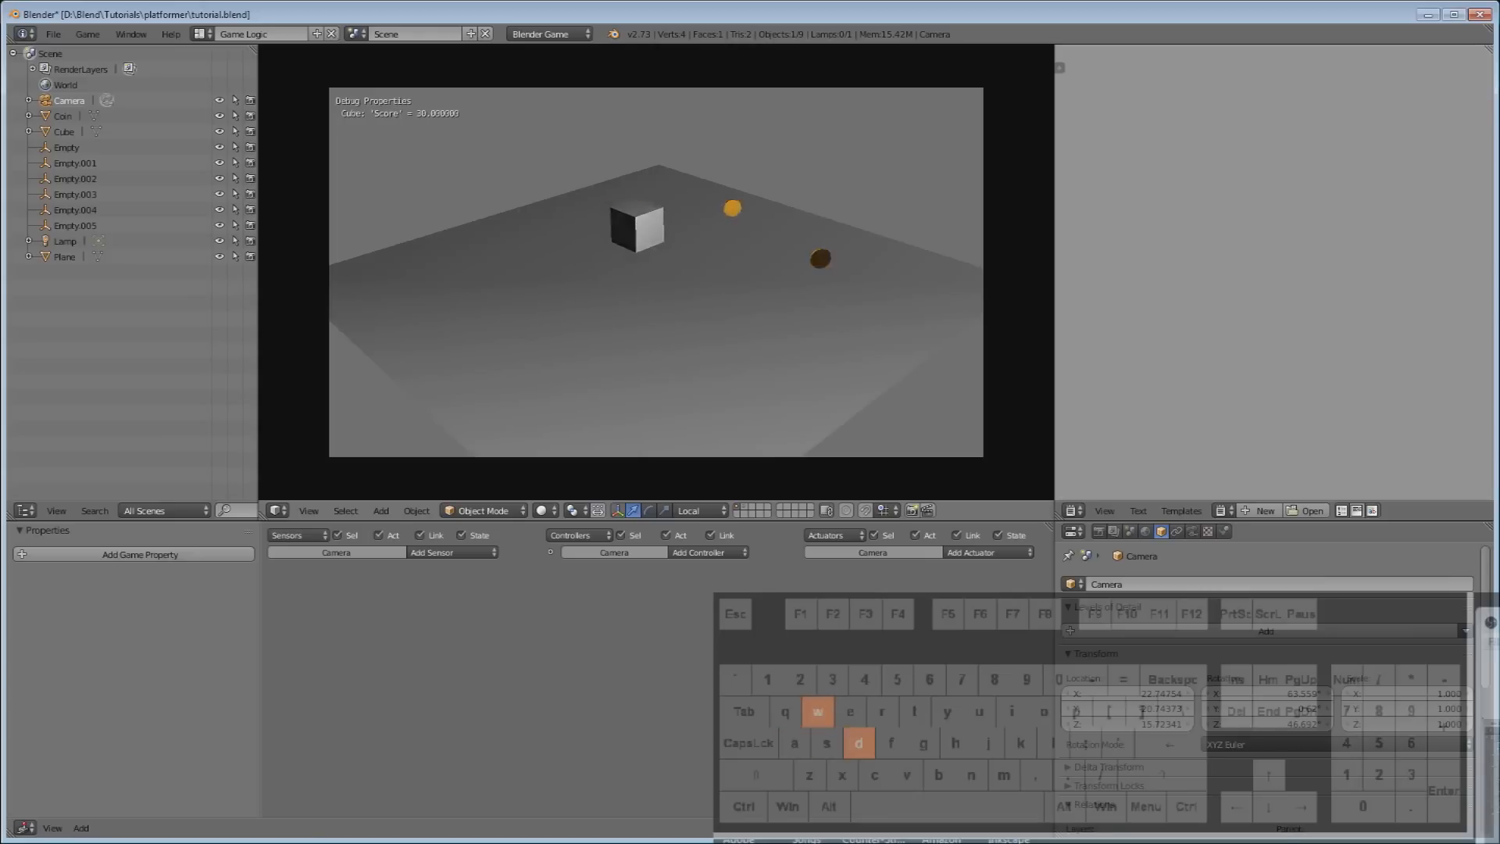
key(s)
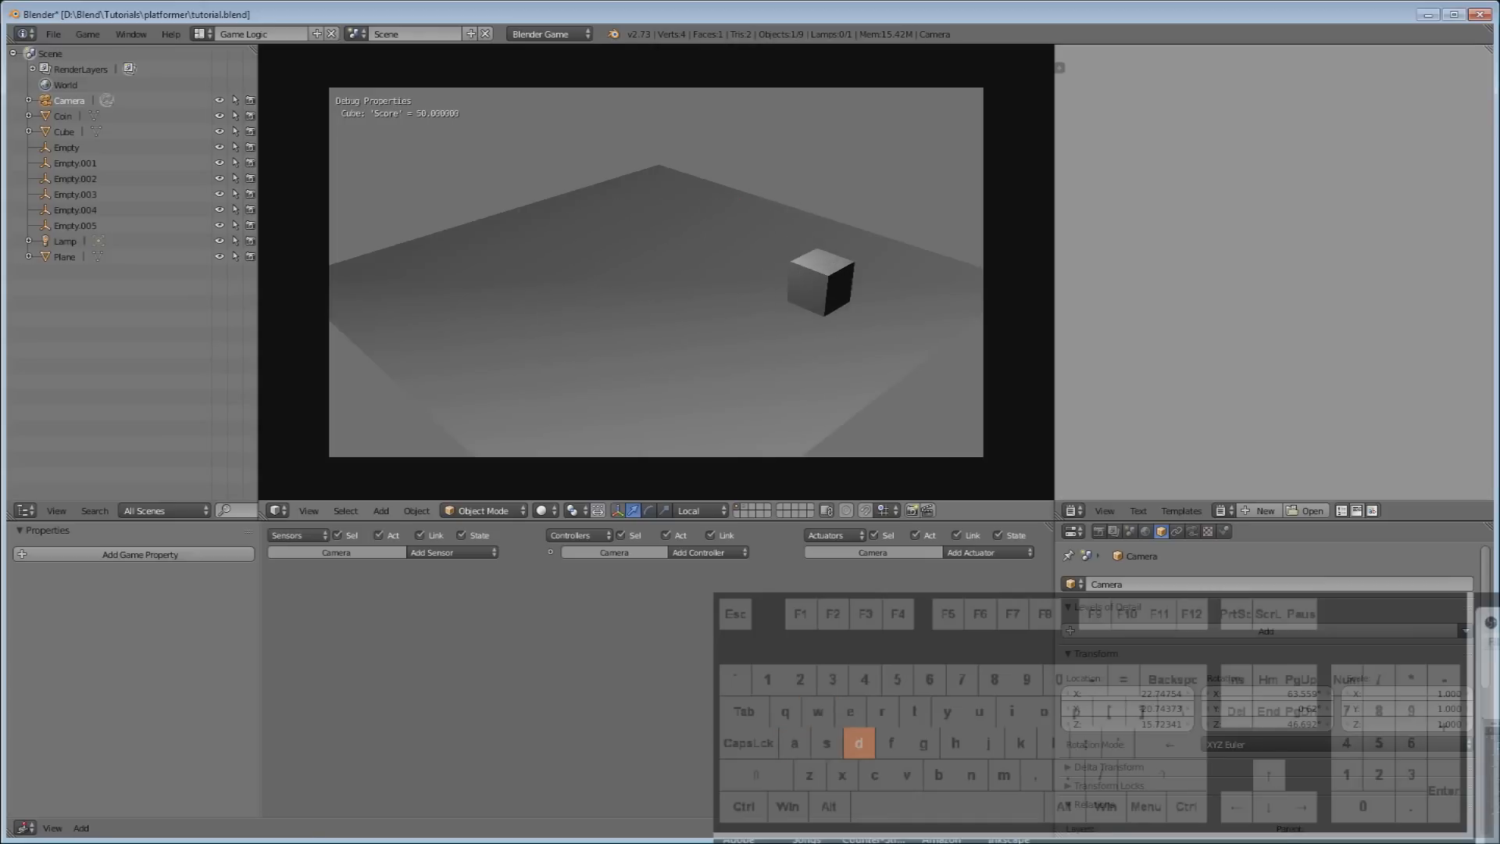
key(Escape)
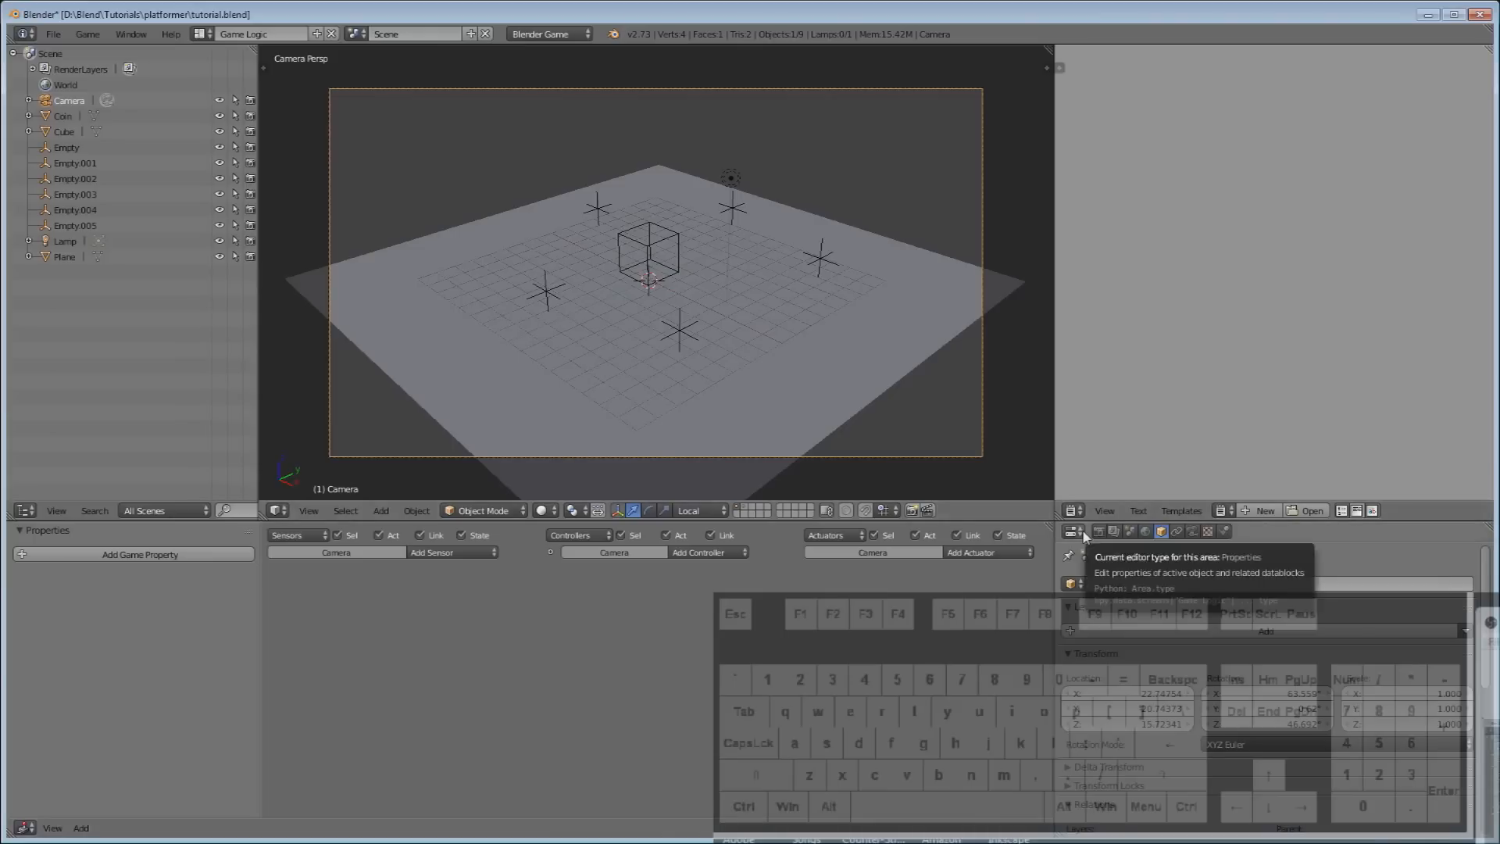
key(ctrl+alt+3)
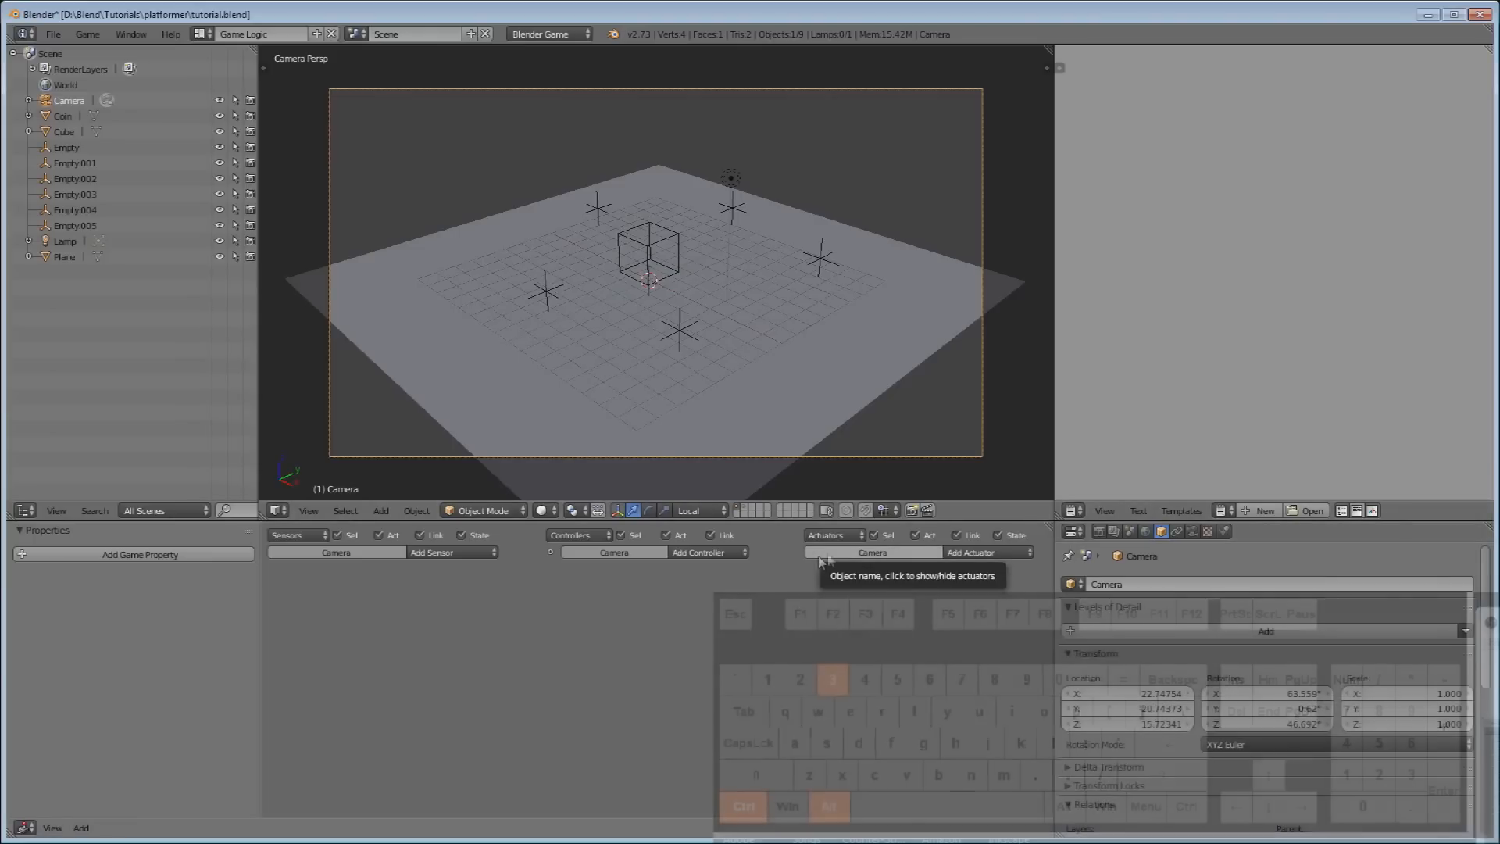
Change the game shading from Multitexture to GLSL, then select the lamp.
click(1098, 531)
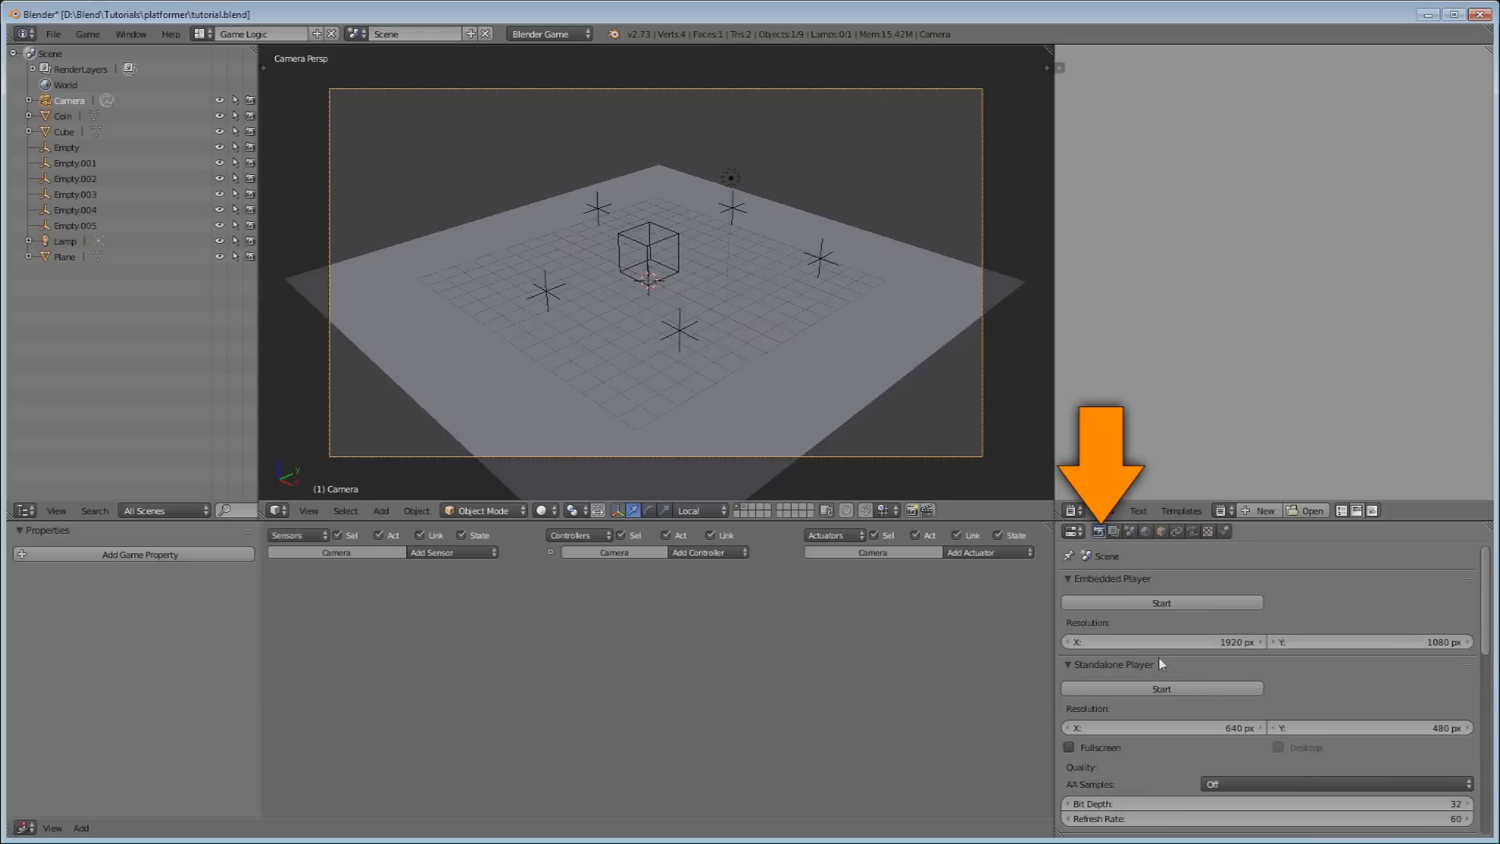
scroll(1159, 660, down, 6)
scroll(1159, 660, down, 4)
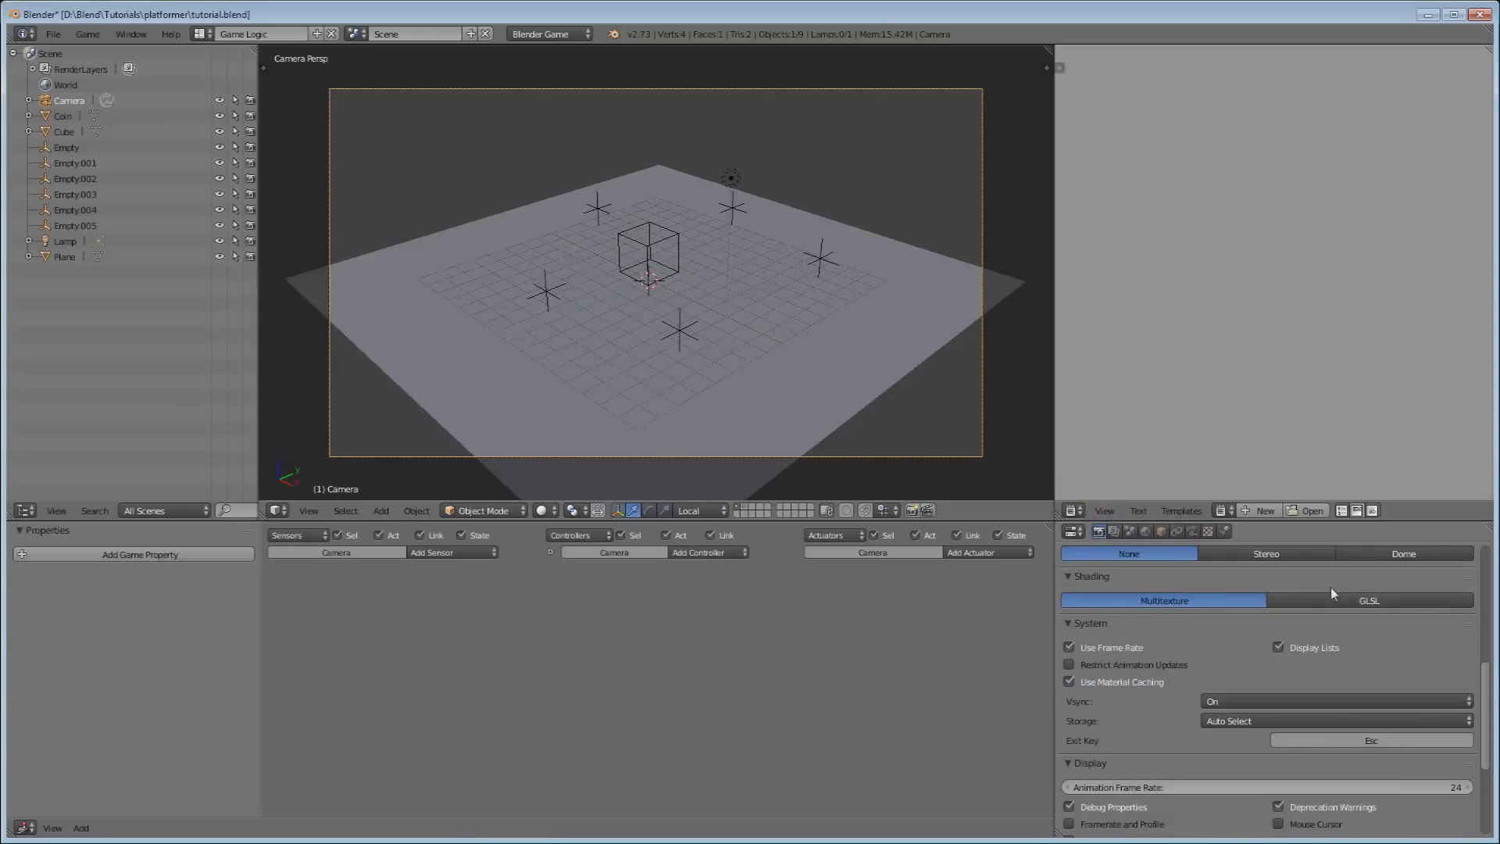
click(1321, 603)
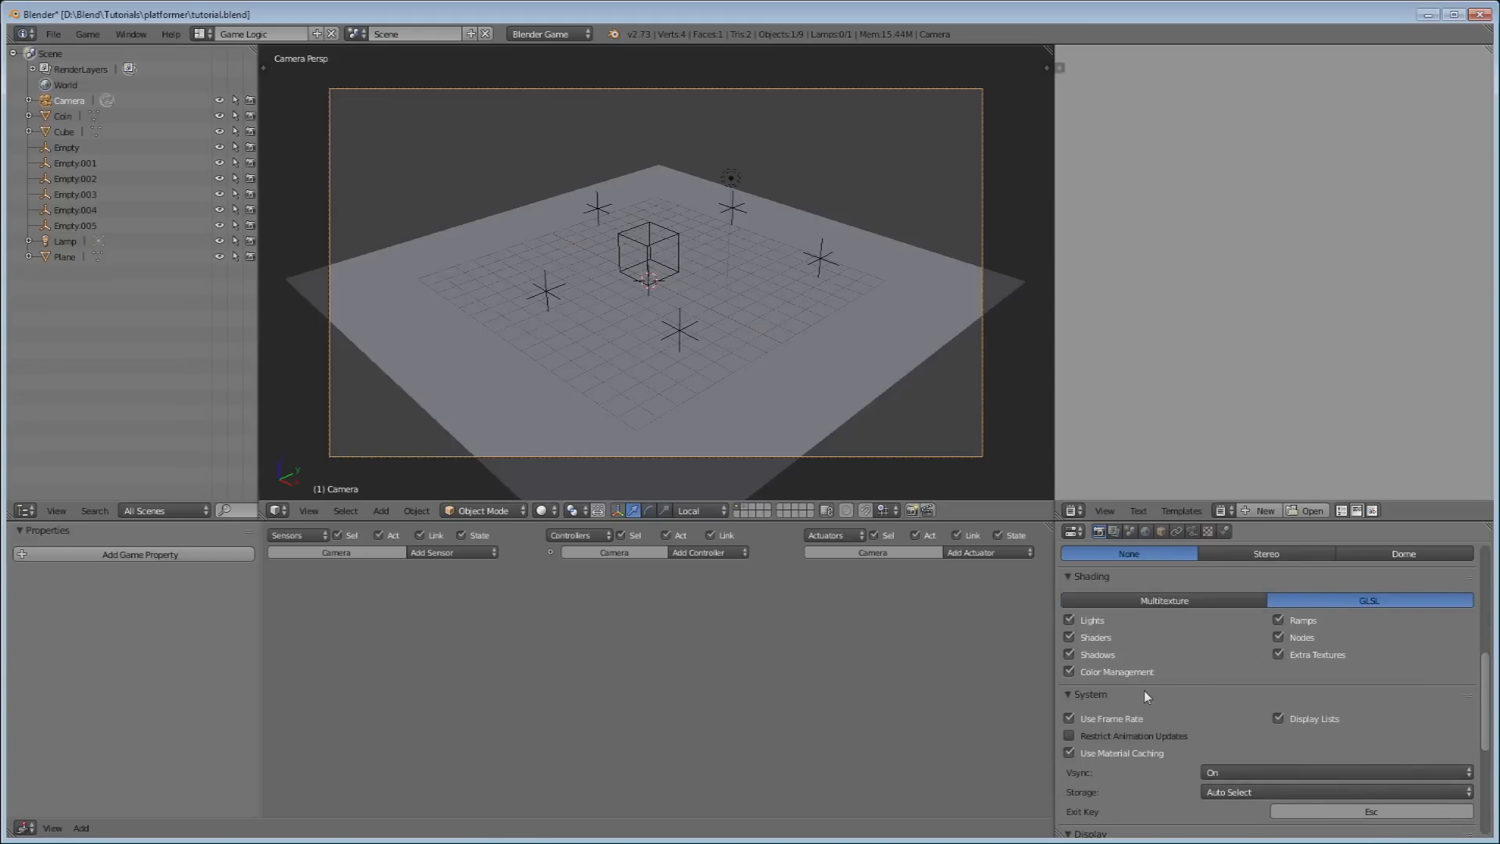
right_click(730, 178)
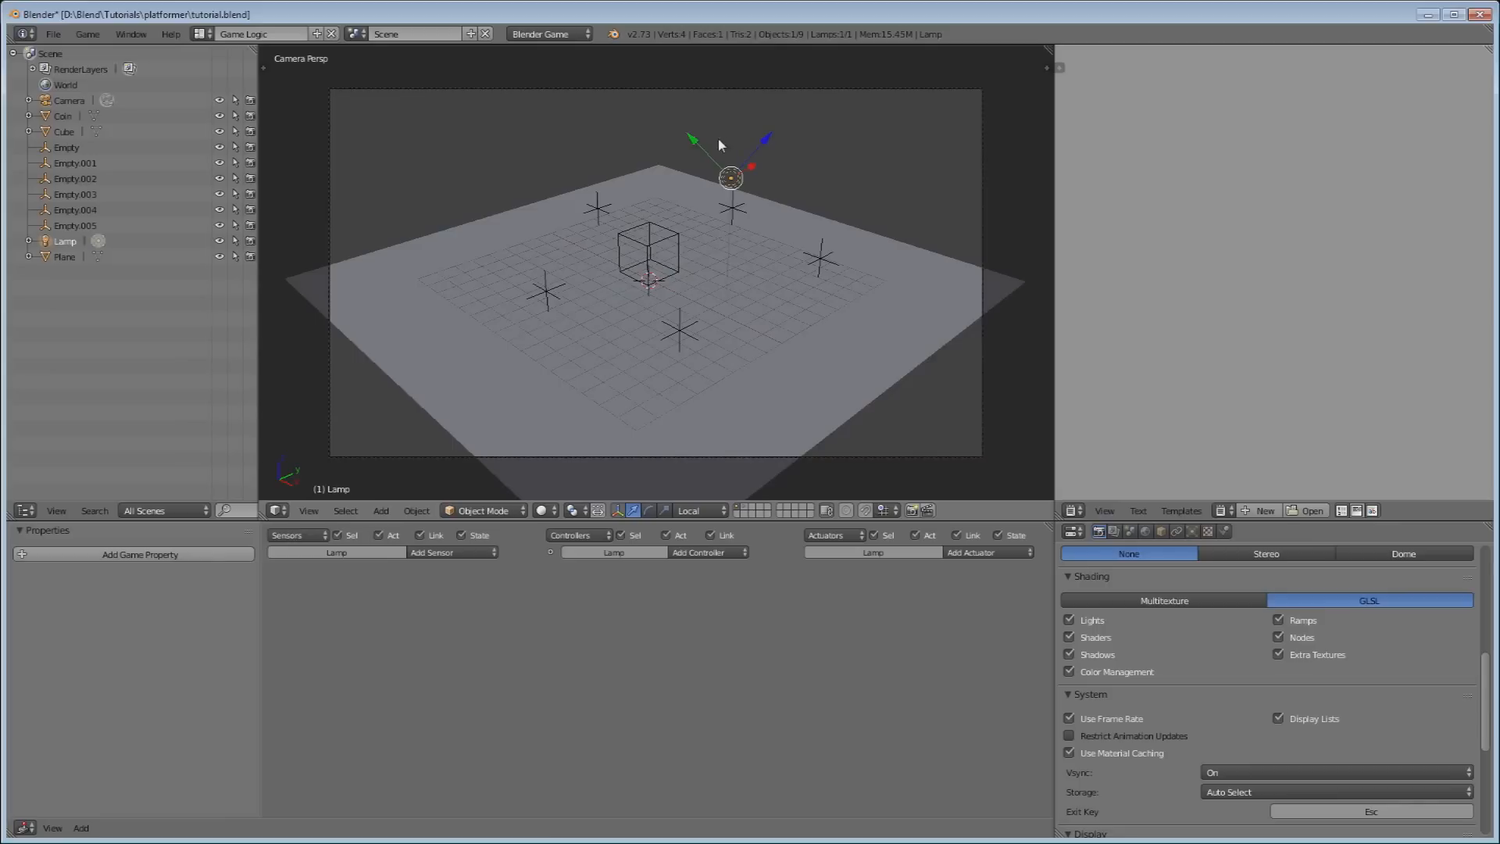
Make the lamp a Sun lamp and set the viewport shading to Texture.
click(1192, 533)
scroll(1184, 612, down, 2)
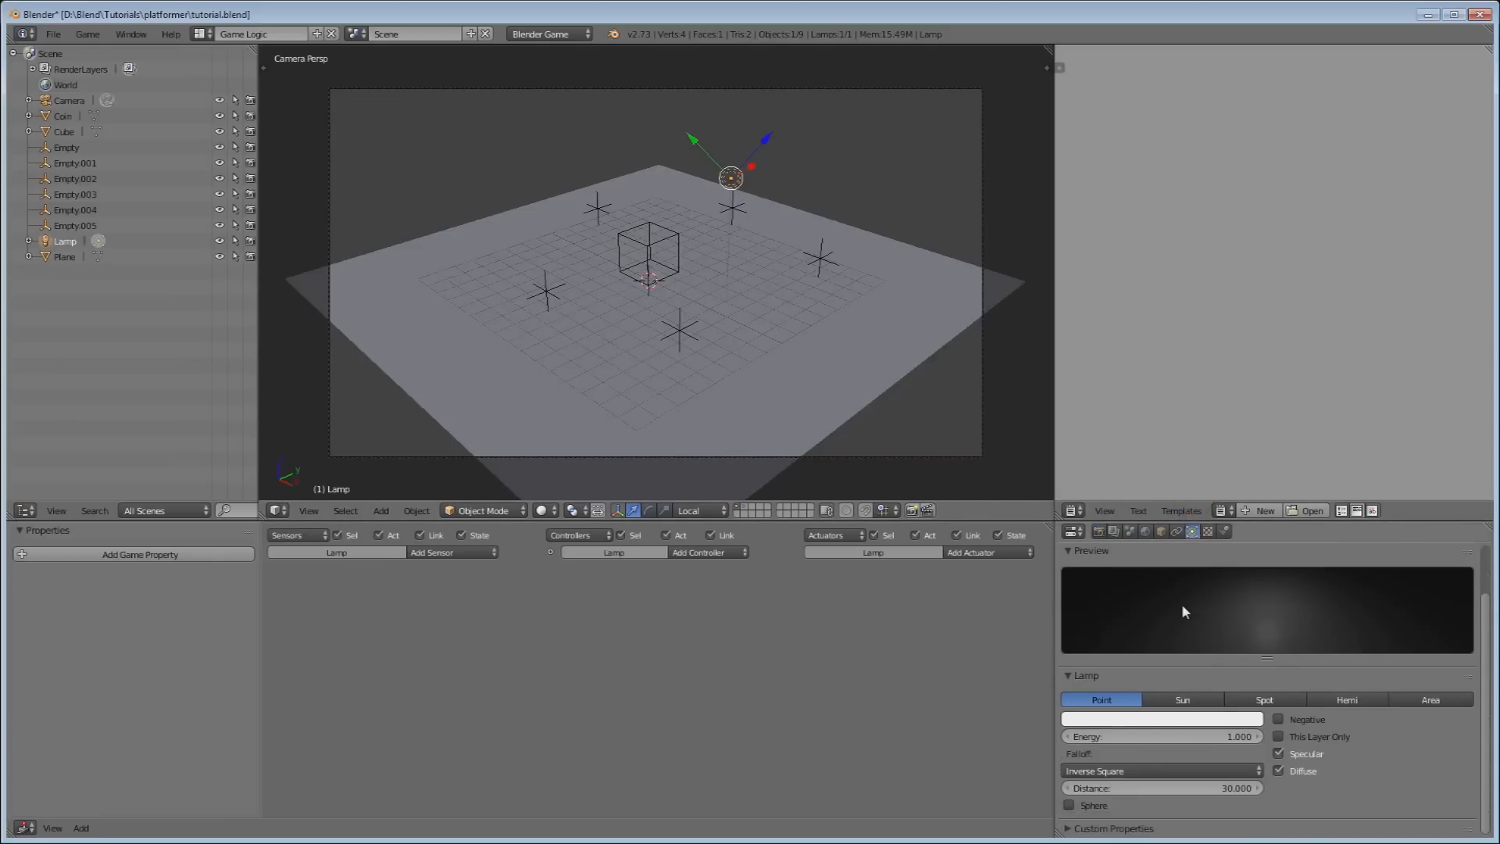
click(1171, 701)
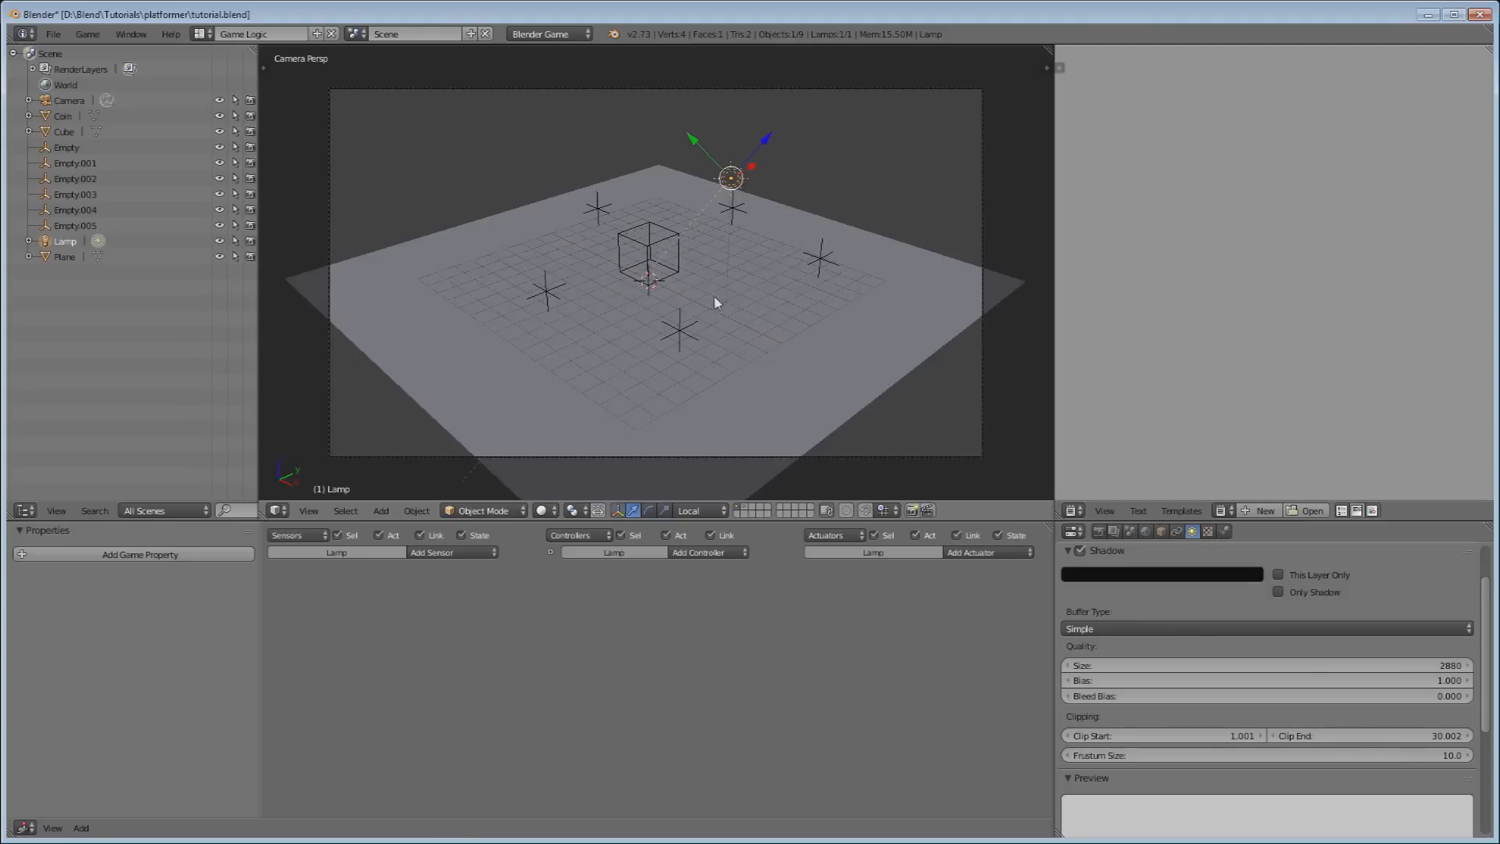
click(545, 512)
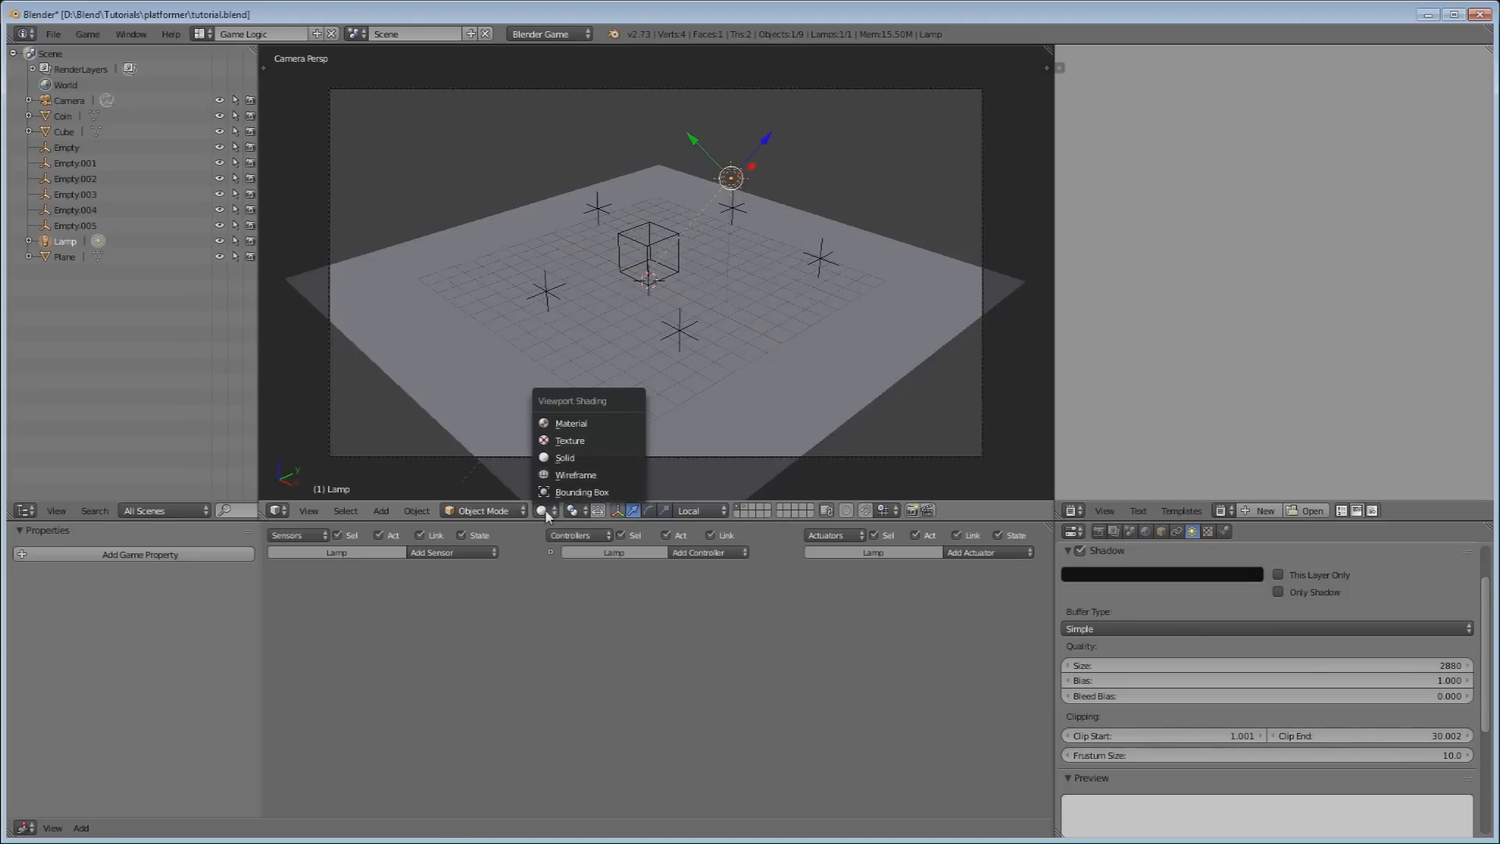
click(559, 444)
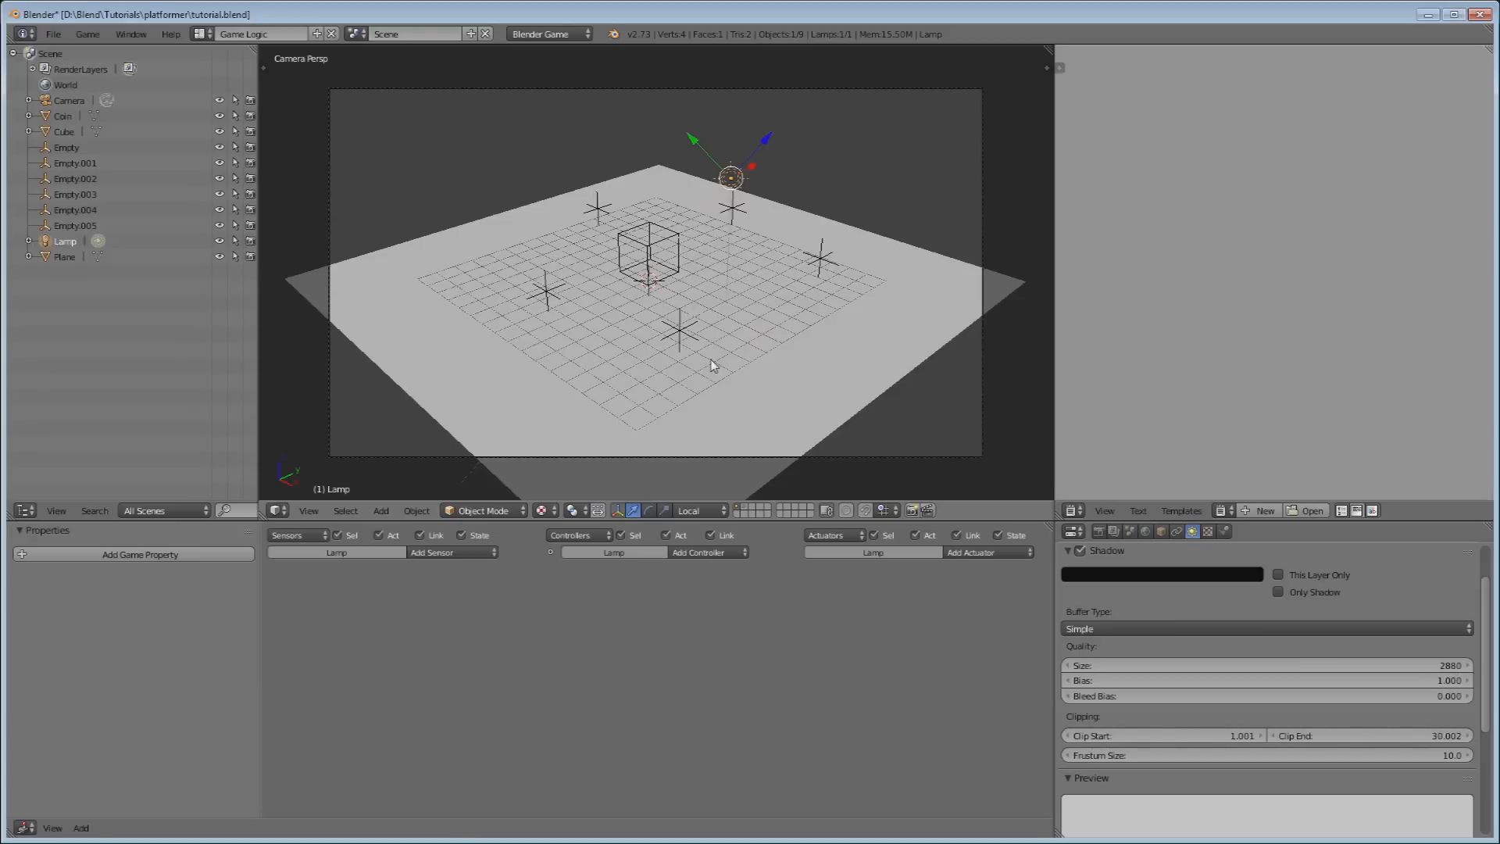
Run the game, steer the cube with the arrow keys to collect coins for a score of 20, then stop.
key(p)
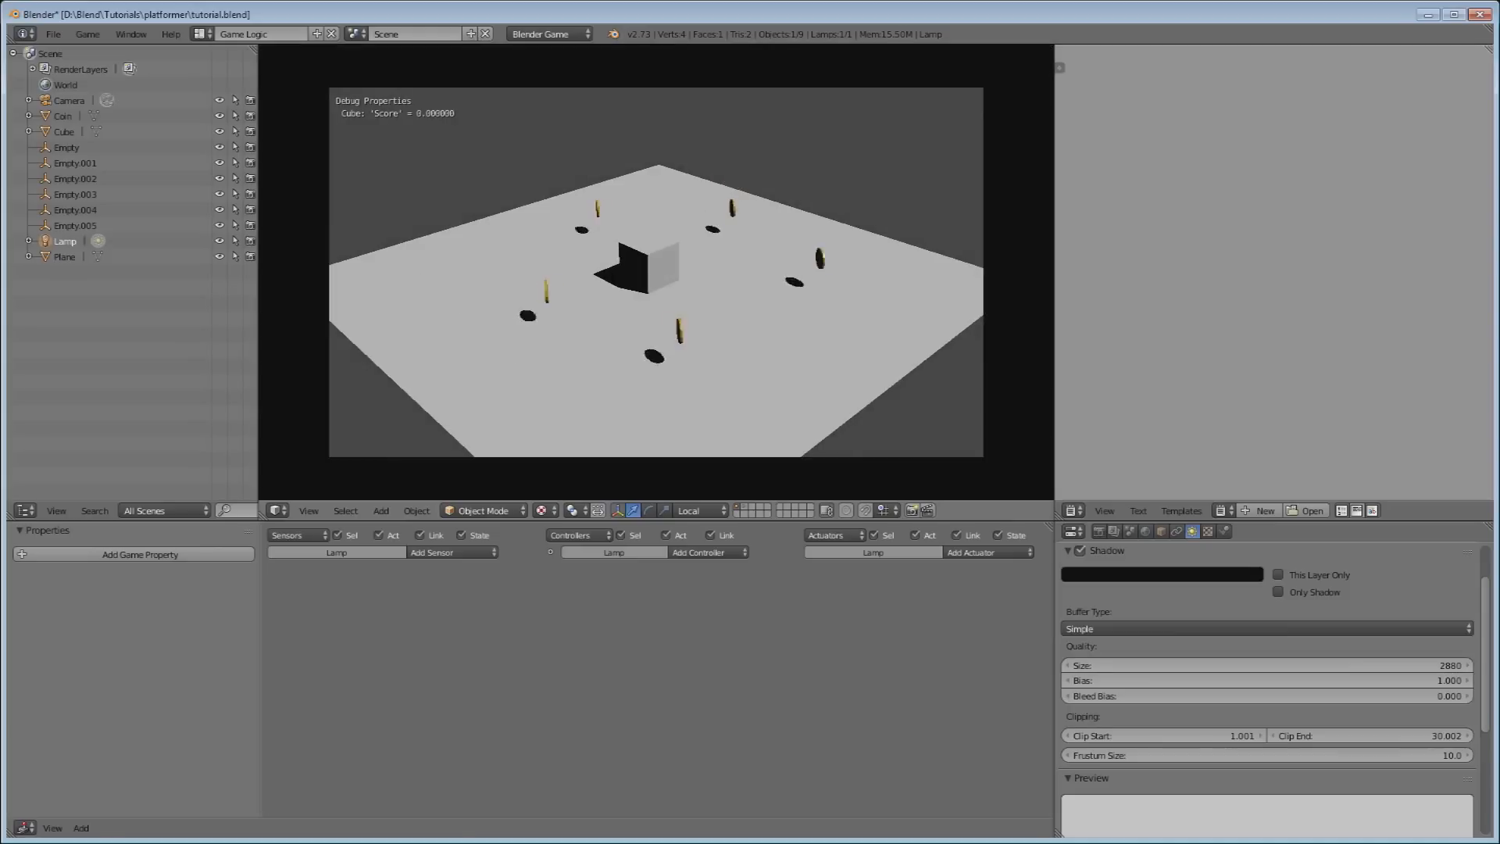
key(Down)
key(Right)
key(Up)
key(Left)
key(Down)
key(Right)
key(Up)
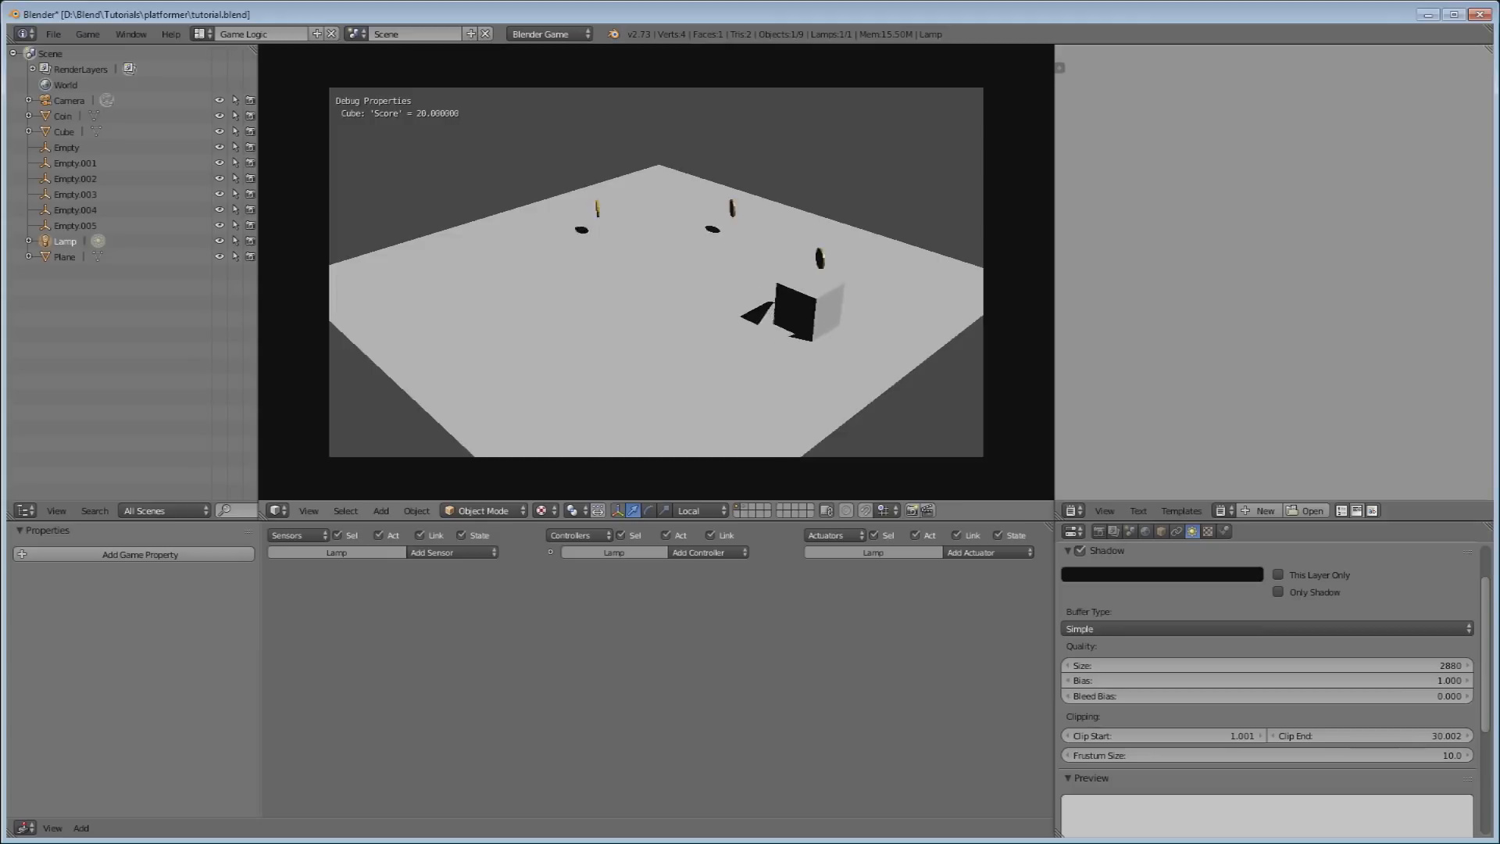
key(Escape)
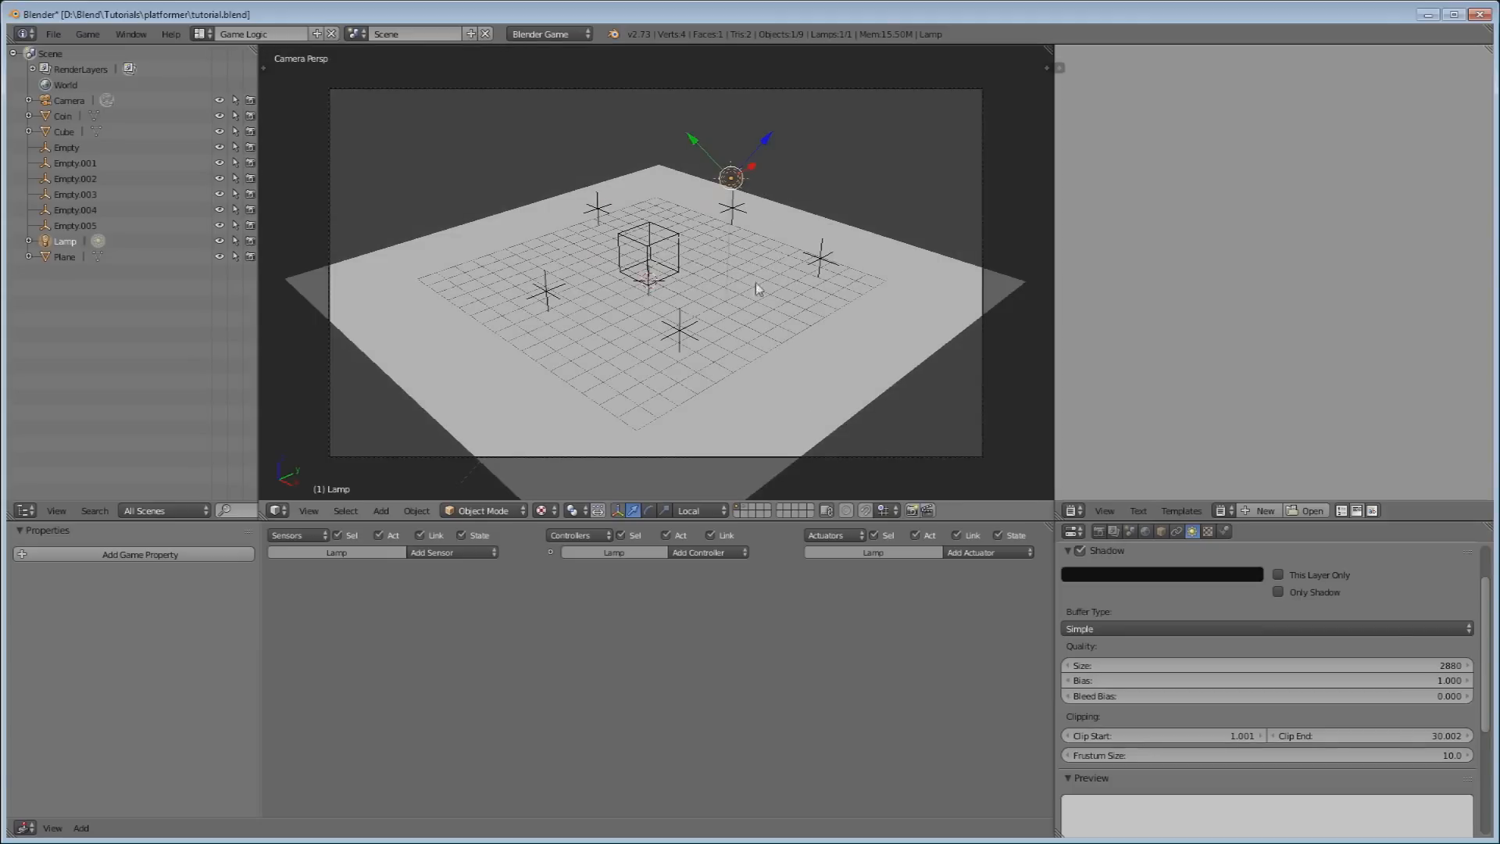
Add a Hemi lamp and move it up above the scene.
key(shift+a)
mouse_move(633, 354)
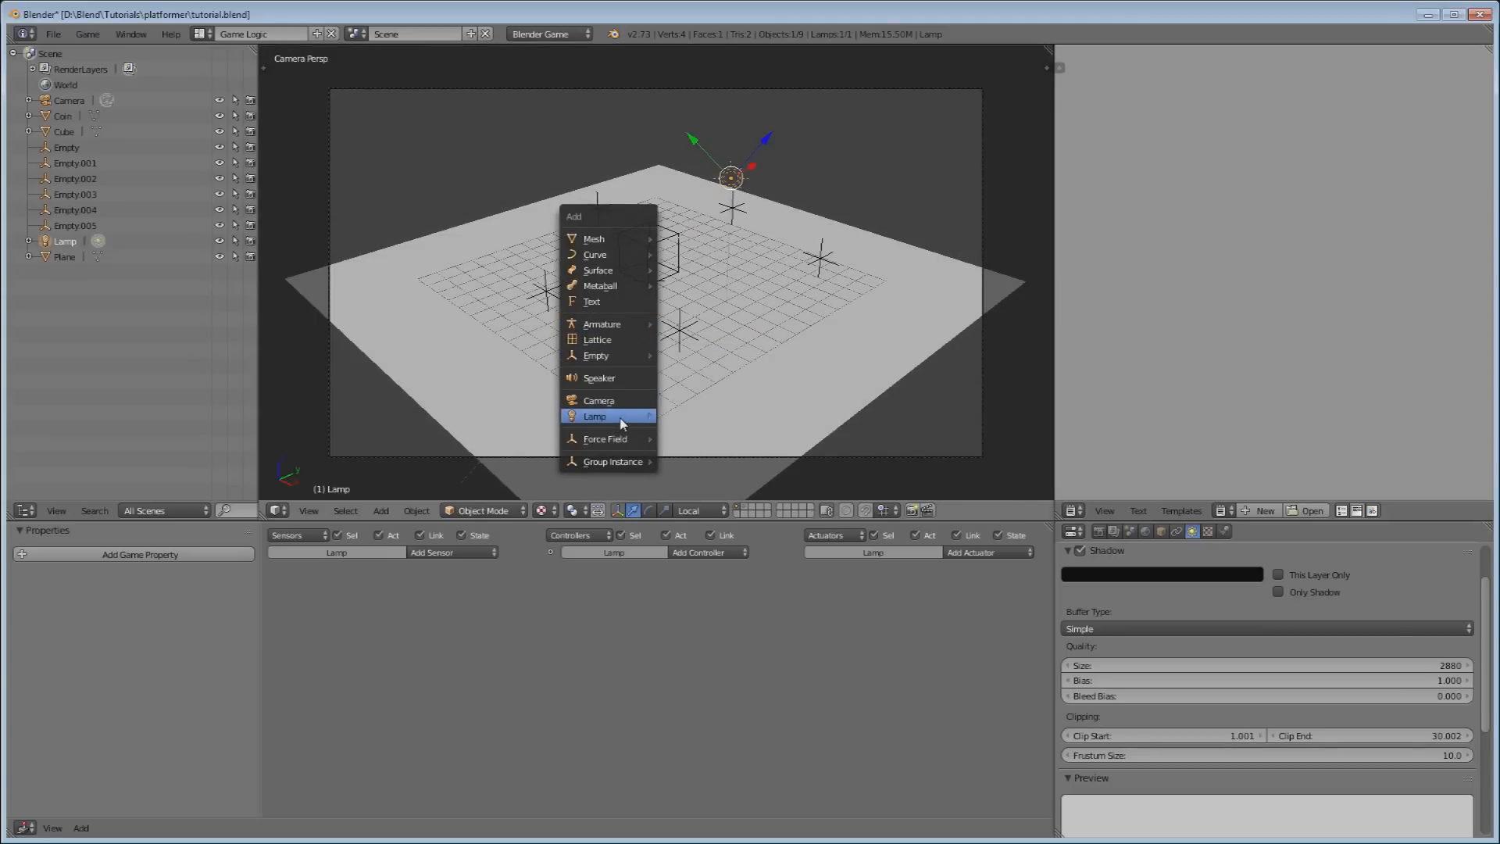
mouse_move(623, 423)
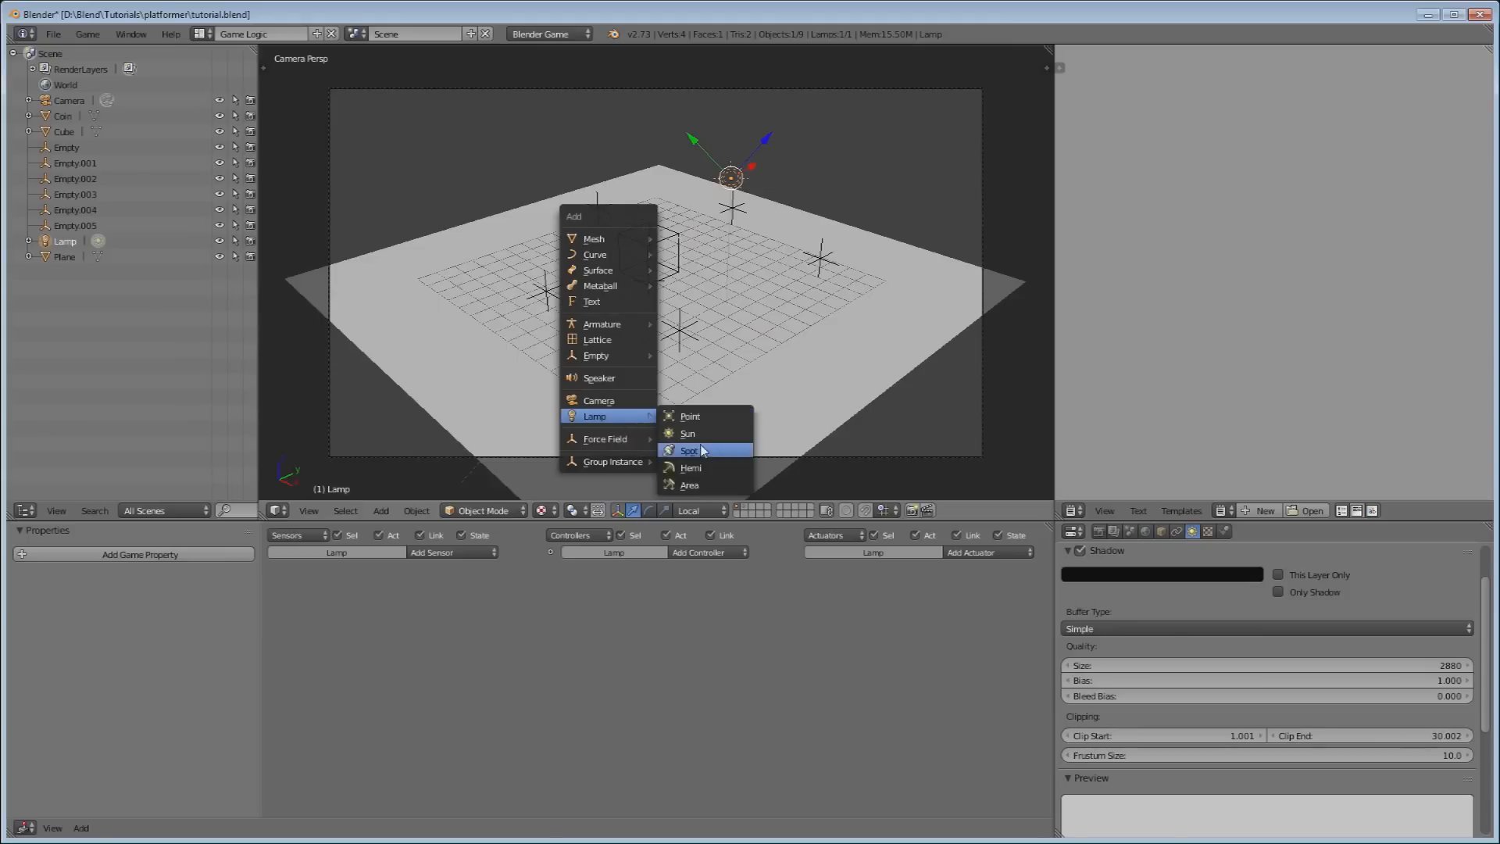
click(700, 469)
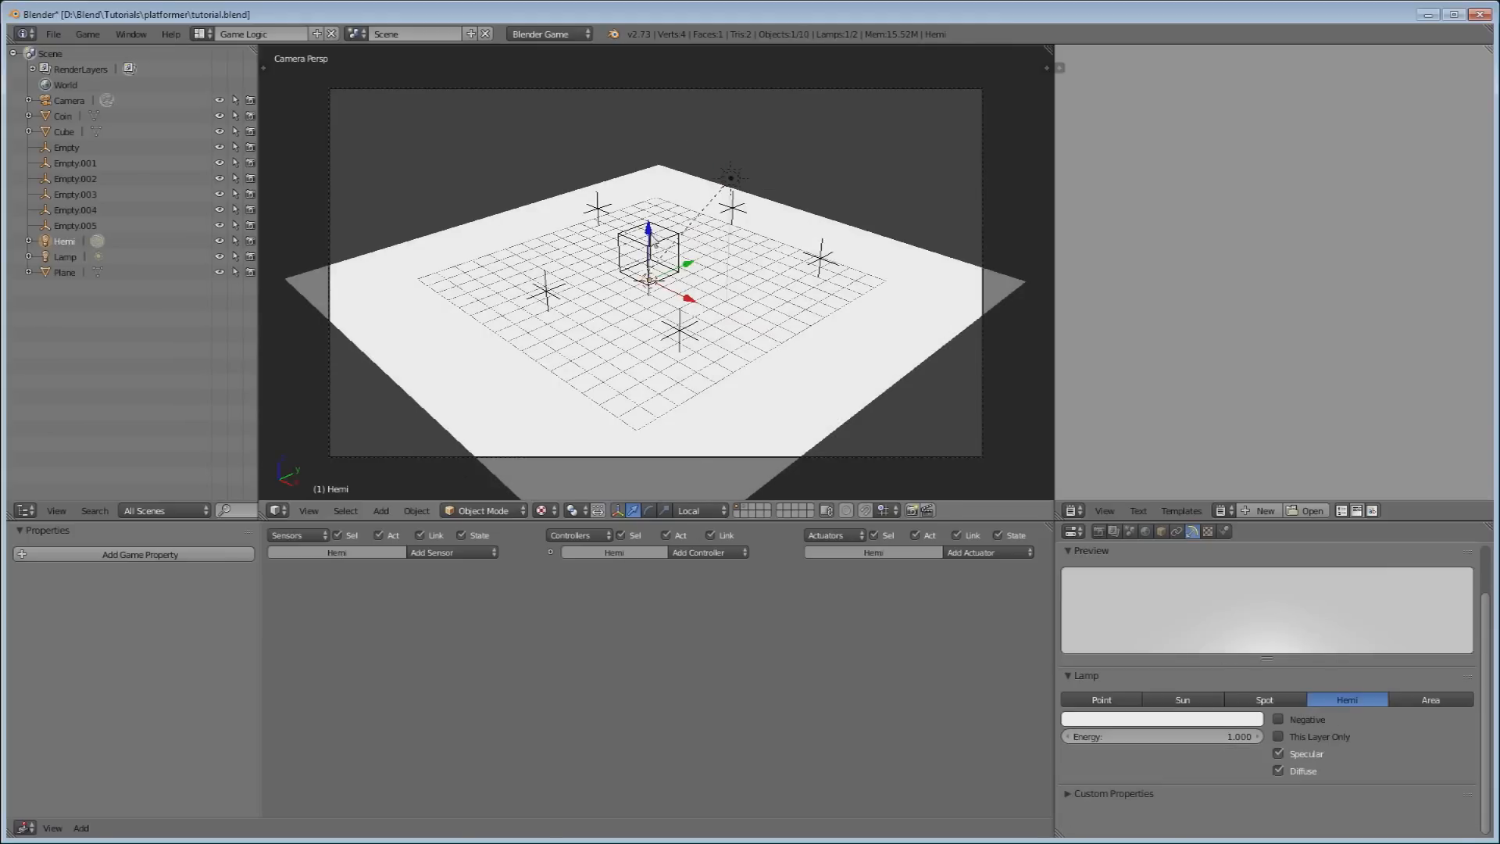
key(g)
click(656, 136)
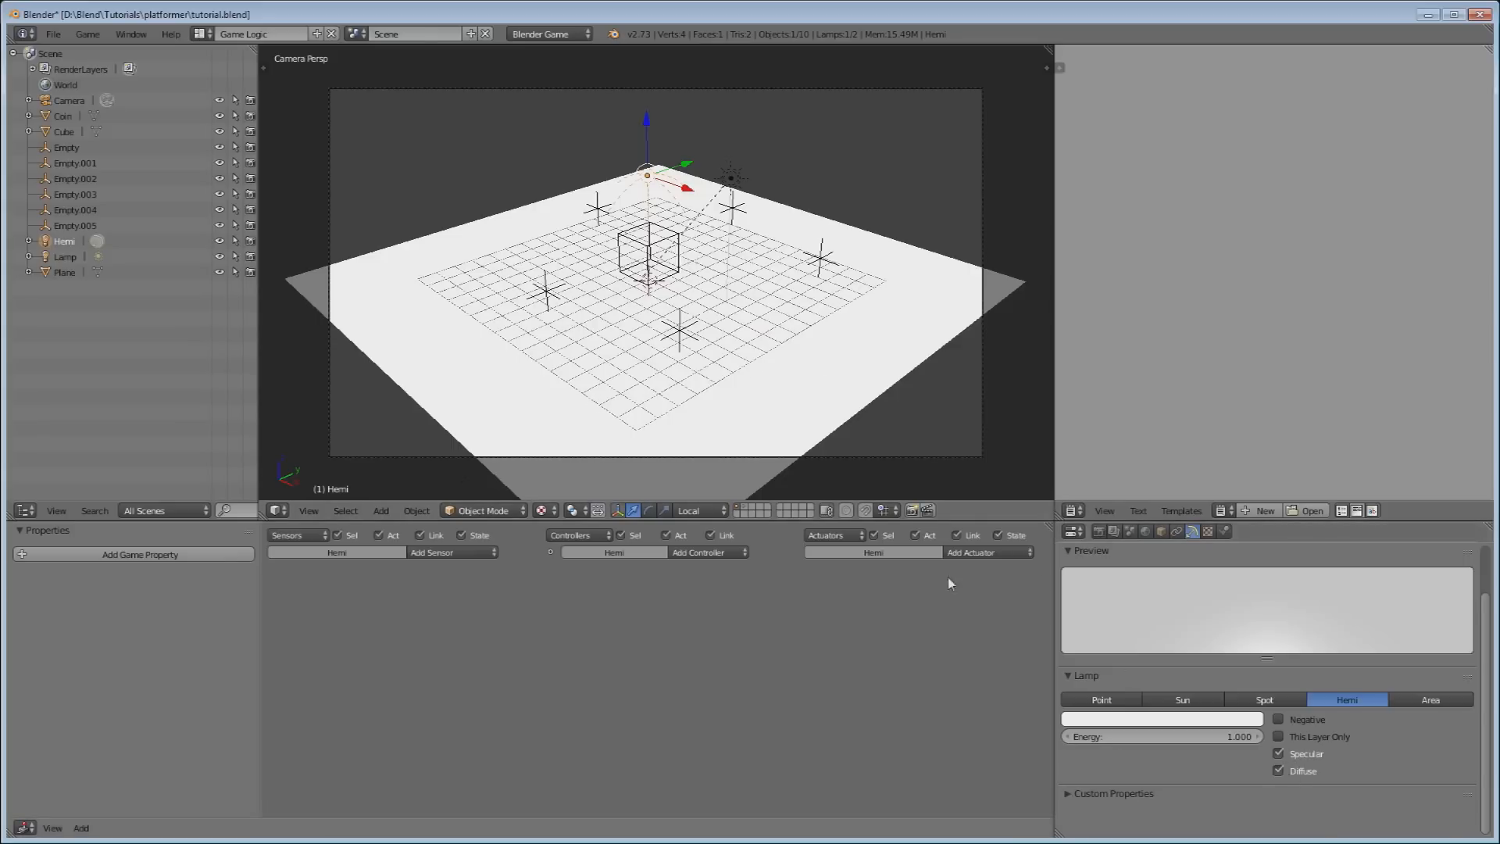
Turn off the Hemi lamp's specular, set its energy to 0.300, and start the game.
click(1279, 754)
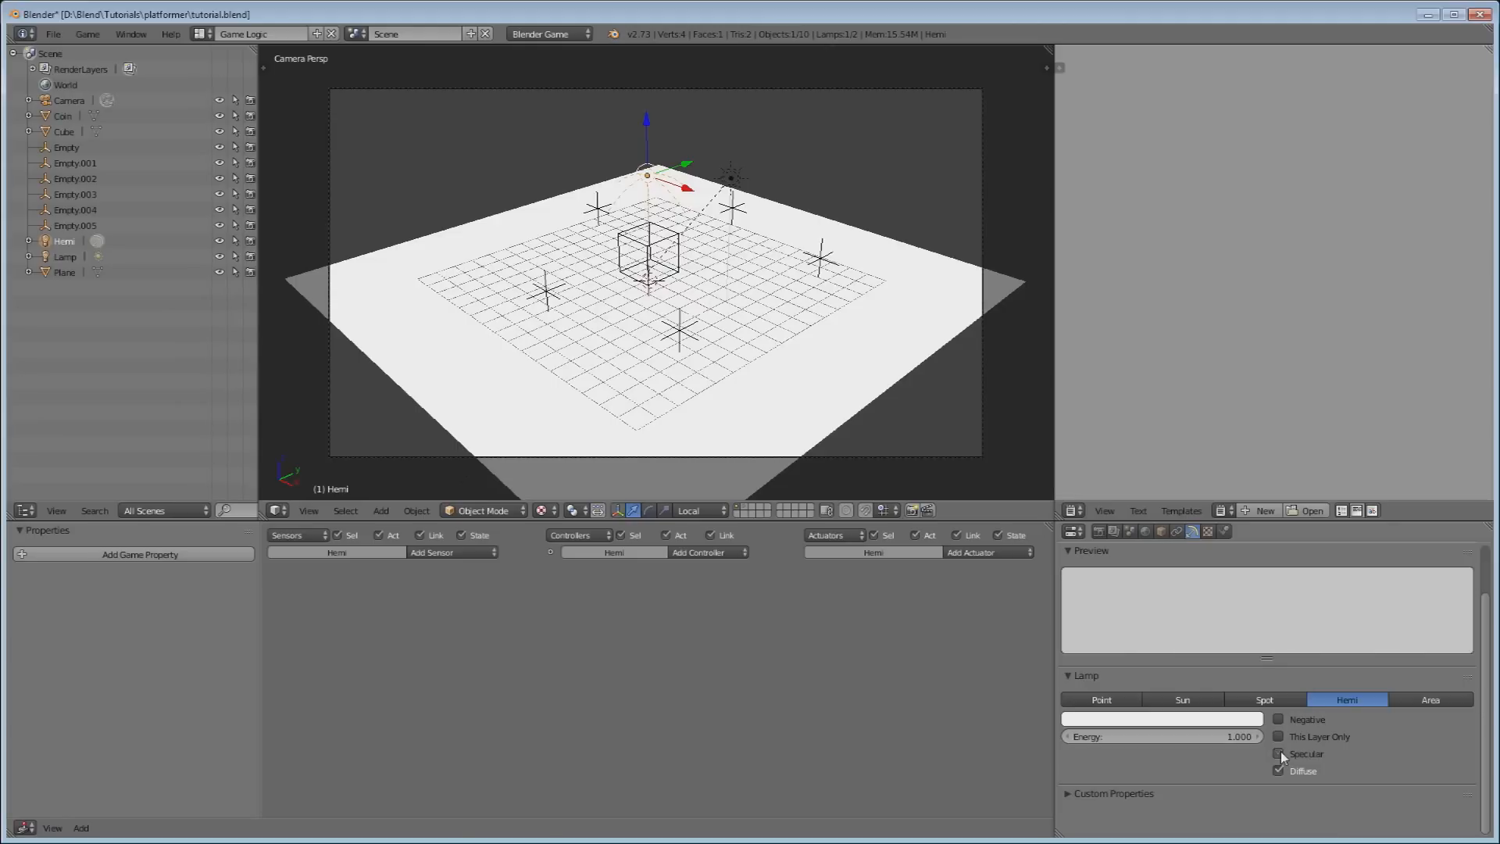
click(1190, 734)
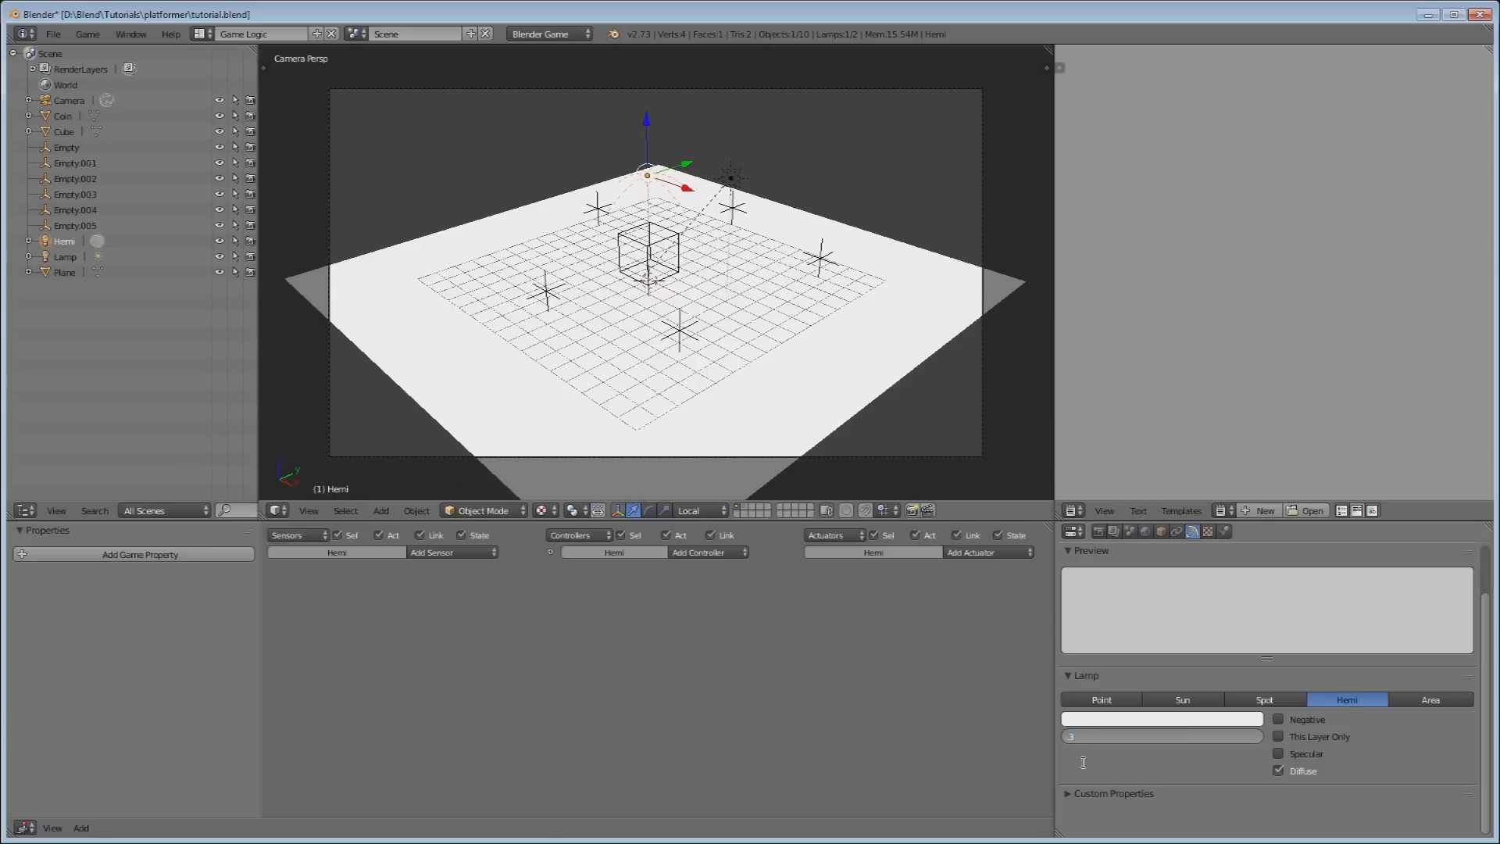
key(Return)
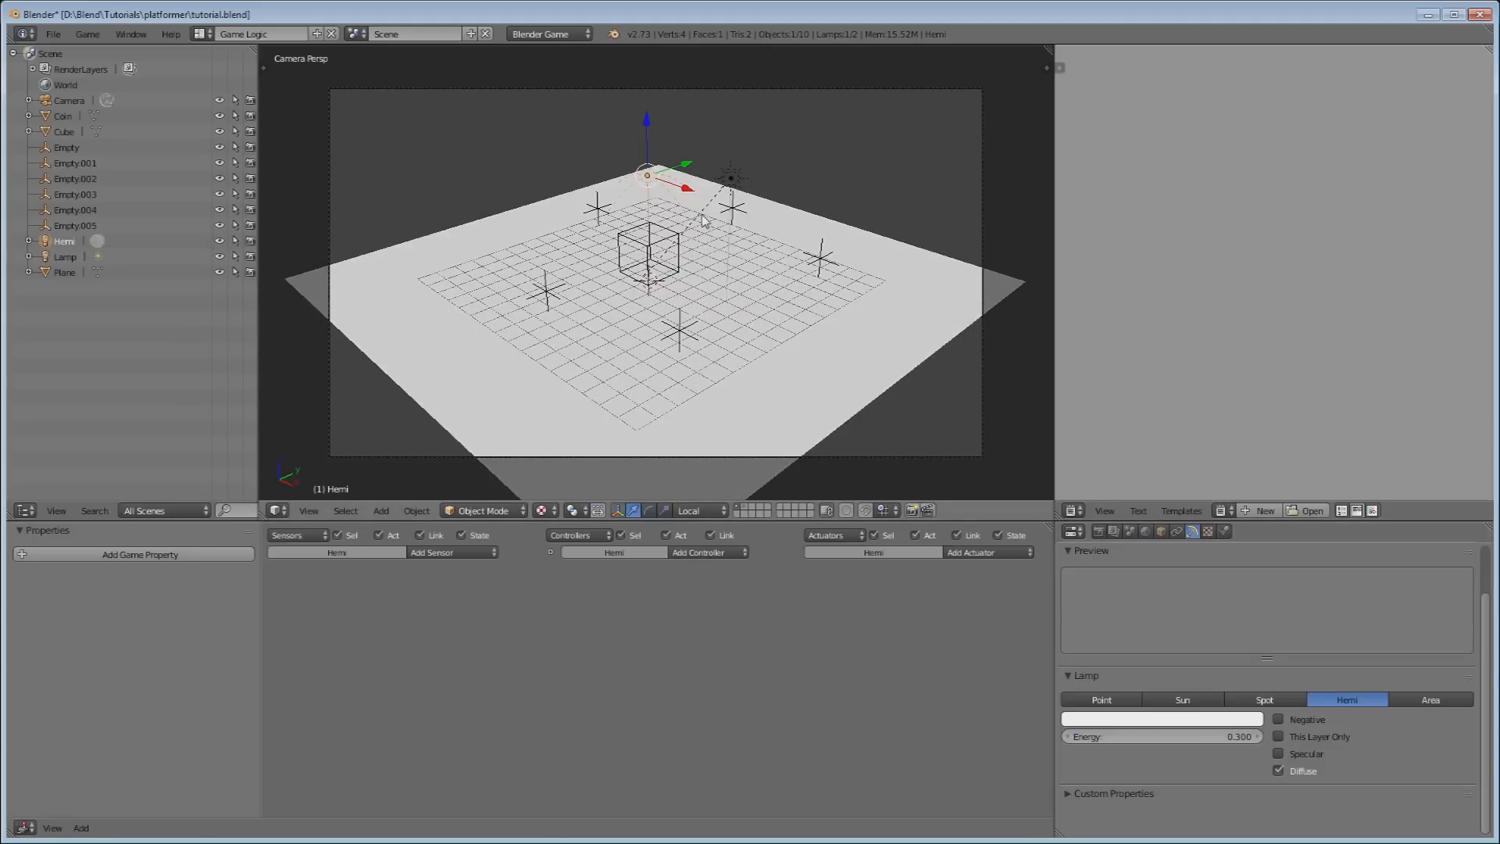
key(p)
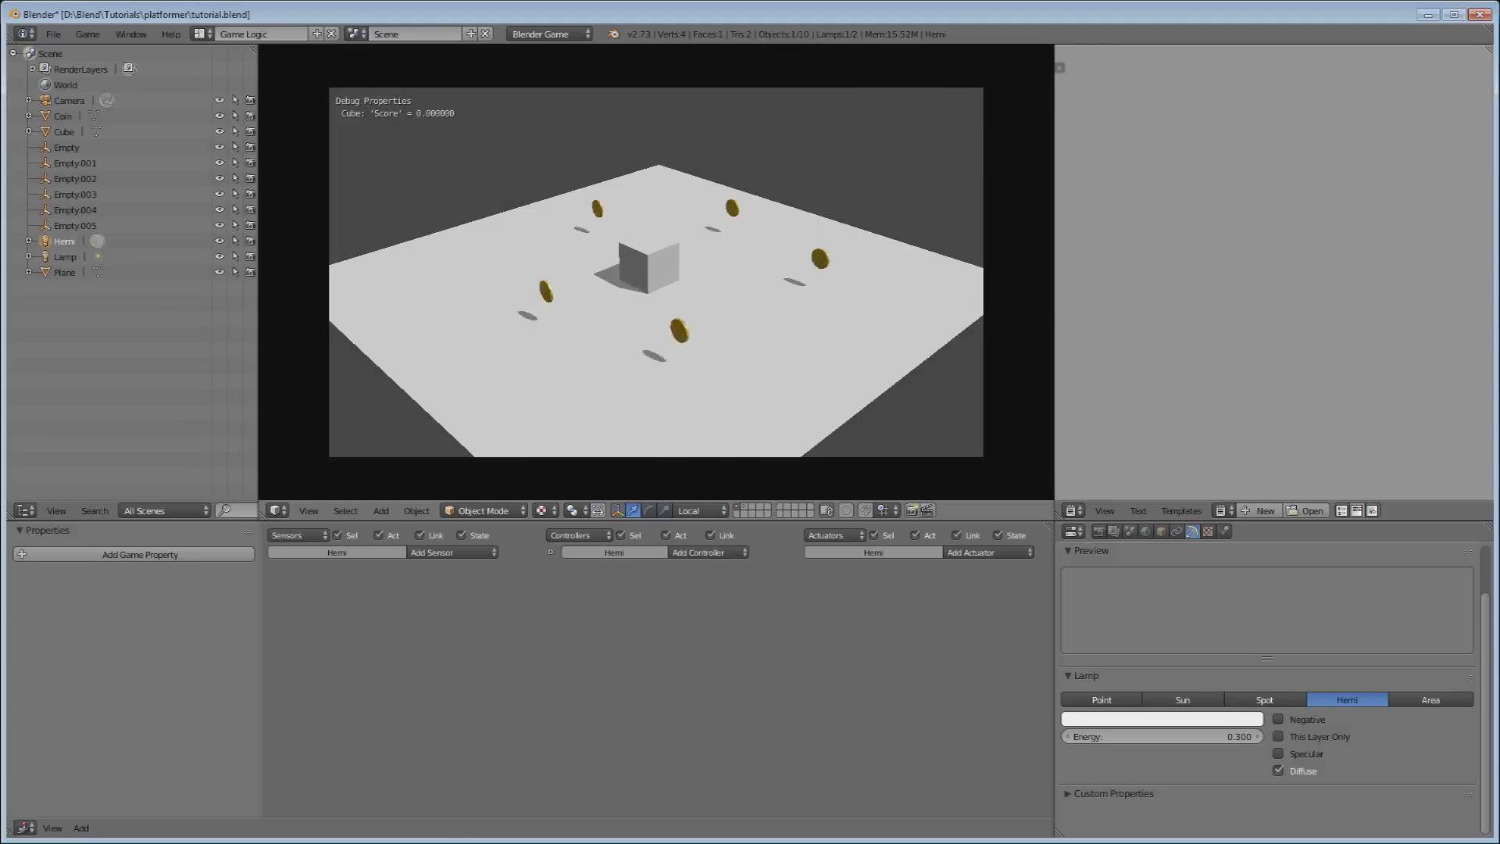
Steer and jump the cube onto the first coins with the arrow keys and space.
key(Down)
key(Right)
key(Up)
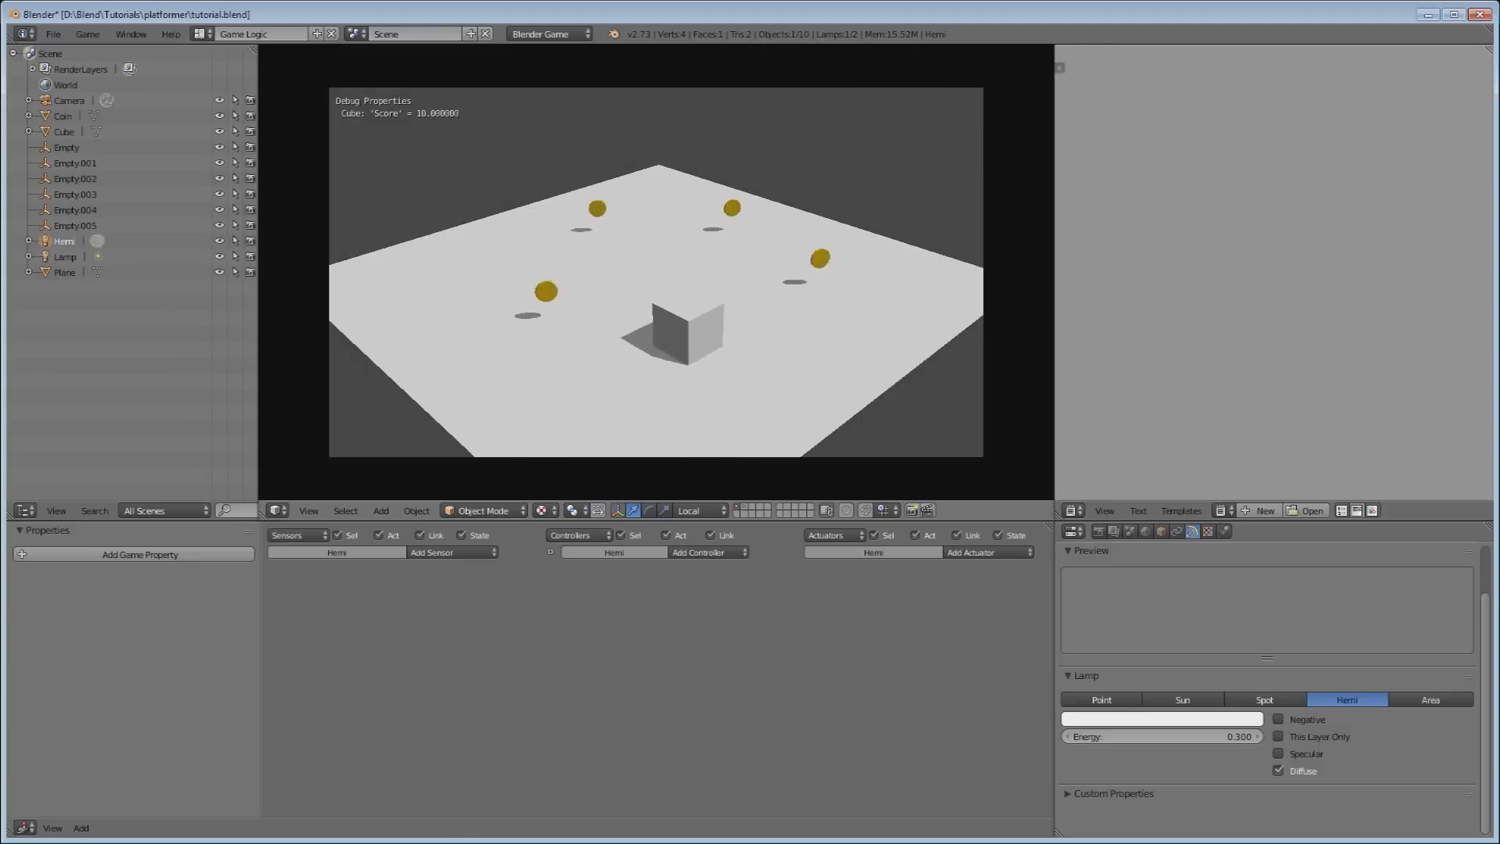
key(Up)
key(space)
key(space)
key(Left)
key(space)
Collect more coins to reach Score 40, quit the game, and select the Lamp.
key(Down)
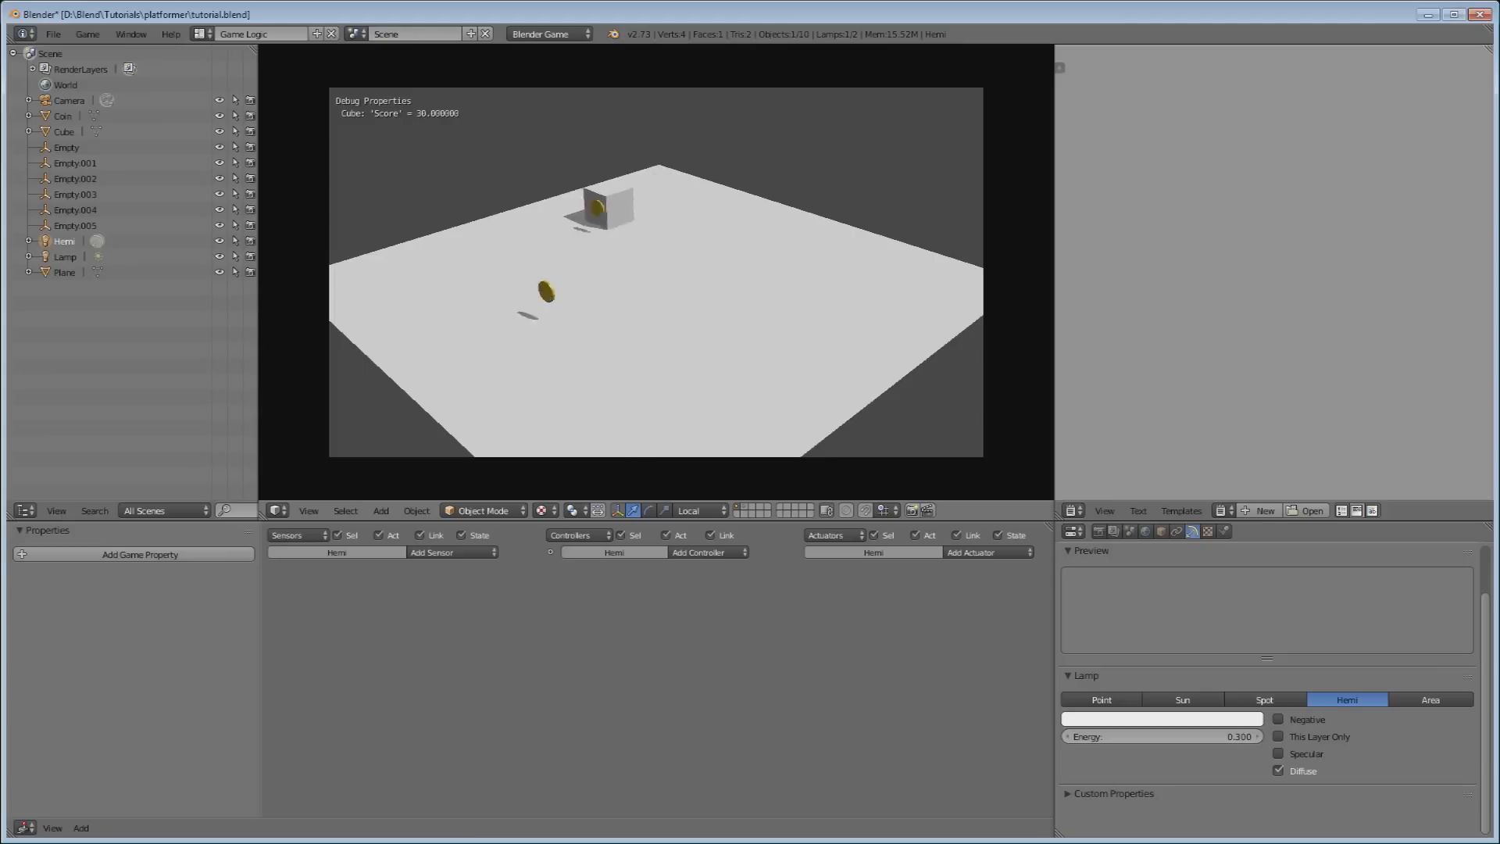
key(Right)
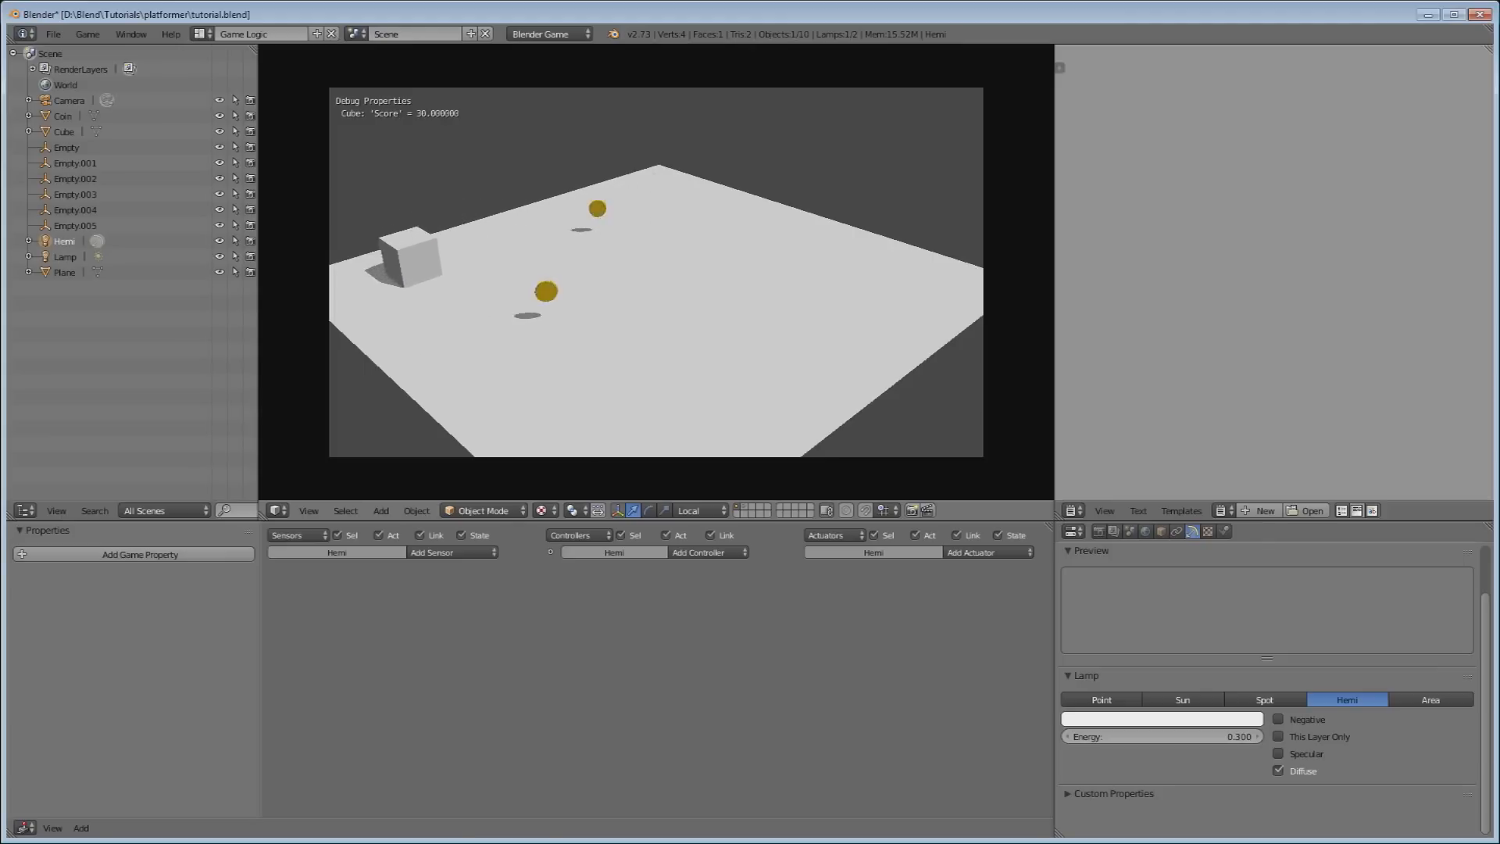
key(Up)
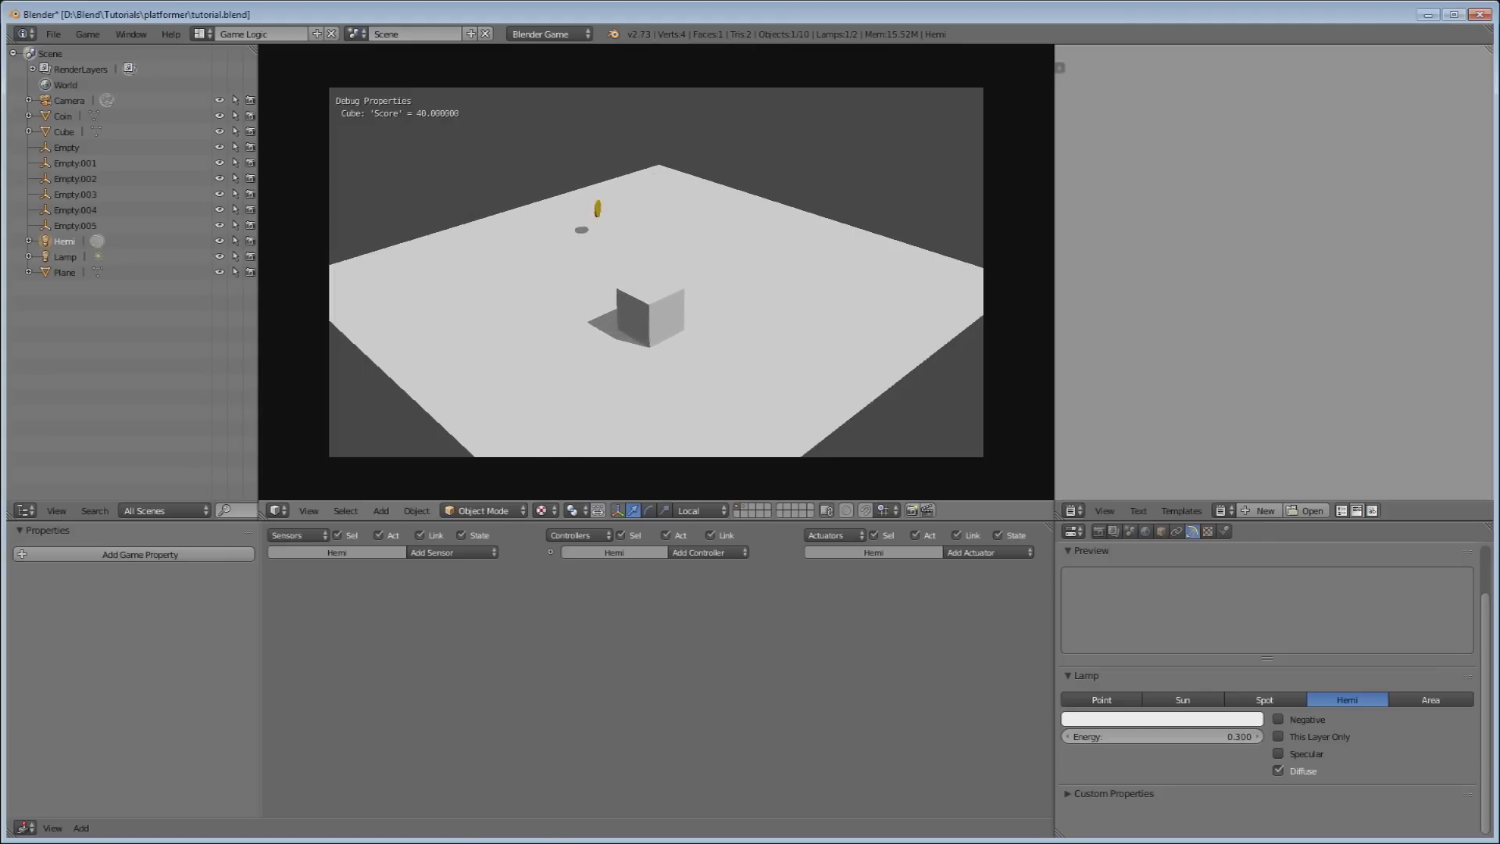
key(Left)
key(Escape)
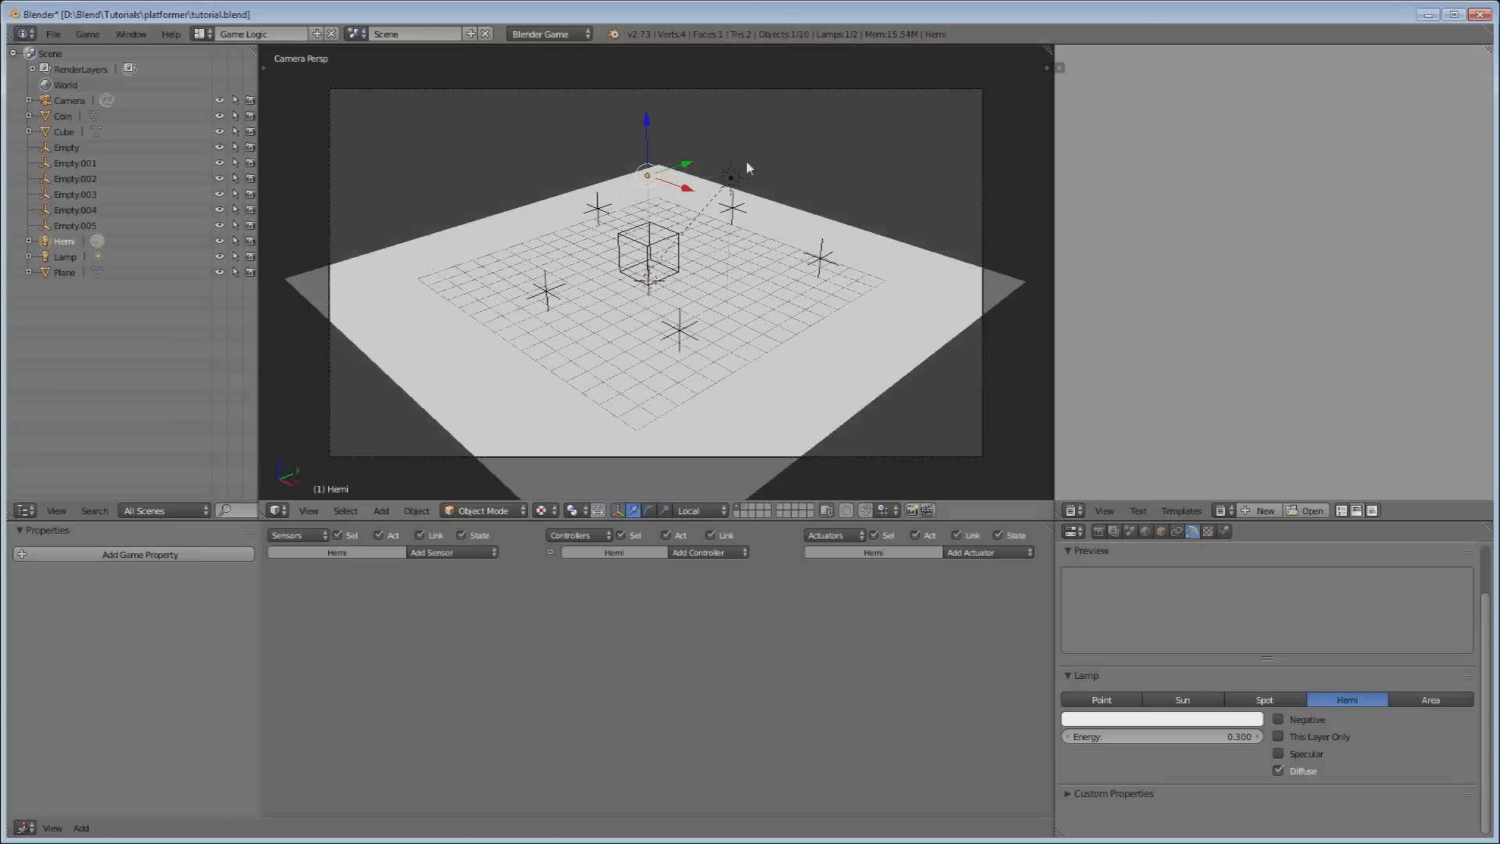
right_click(729, 175)
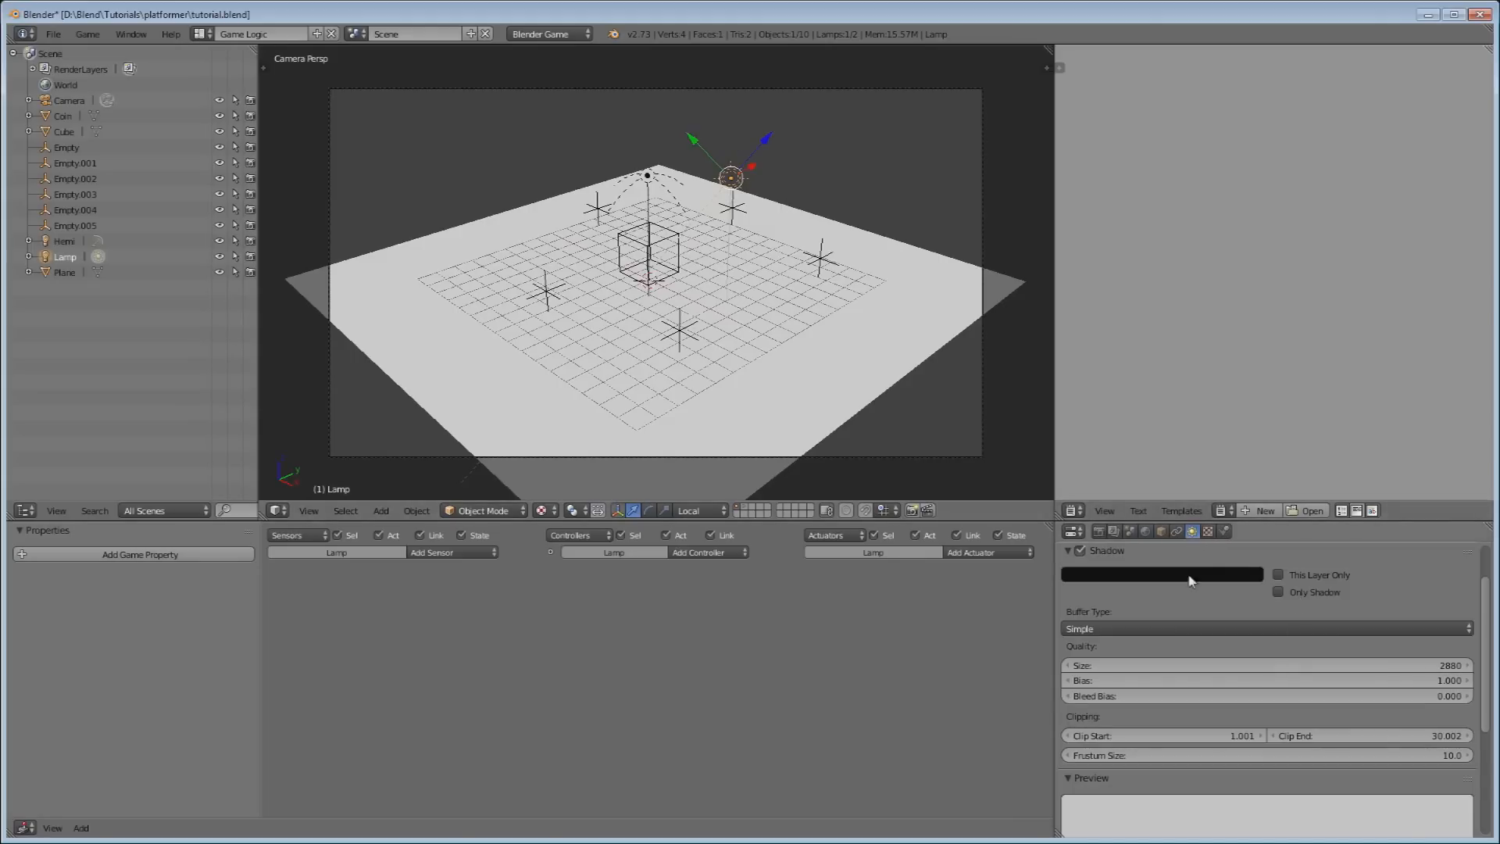
Enlarge the Lamp's shadow Frustum Size to 24.4 and test-run the game to check the shadows.
click(1137, 756)
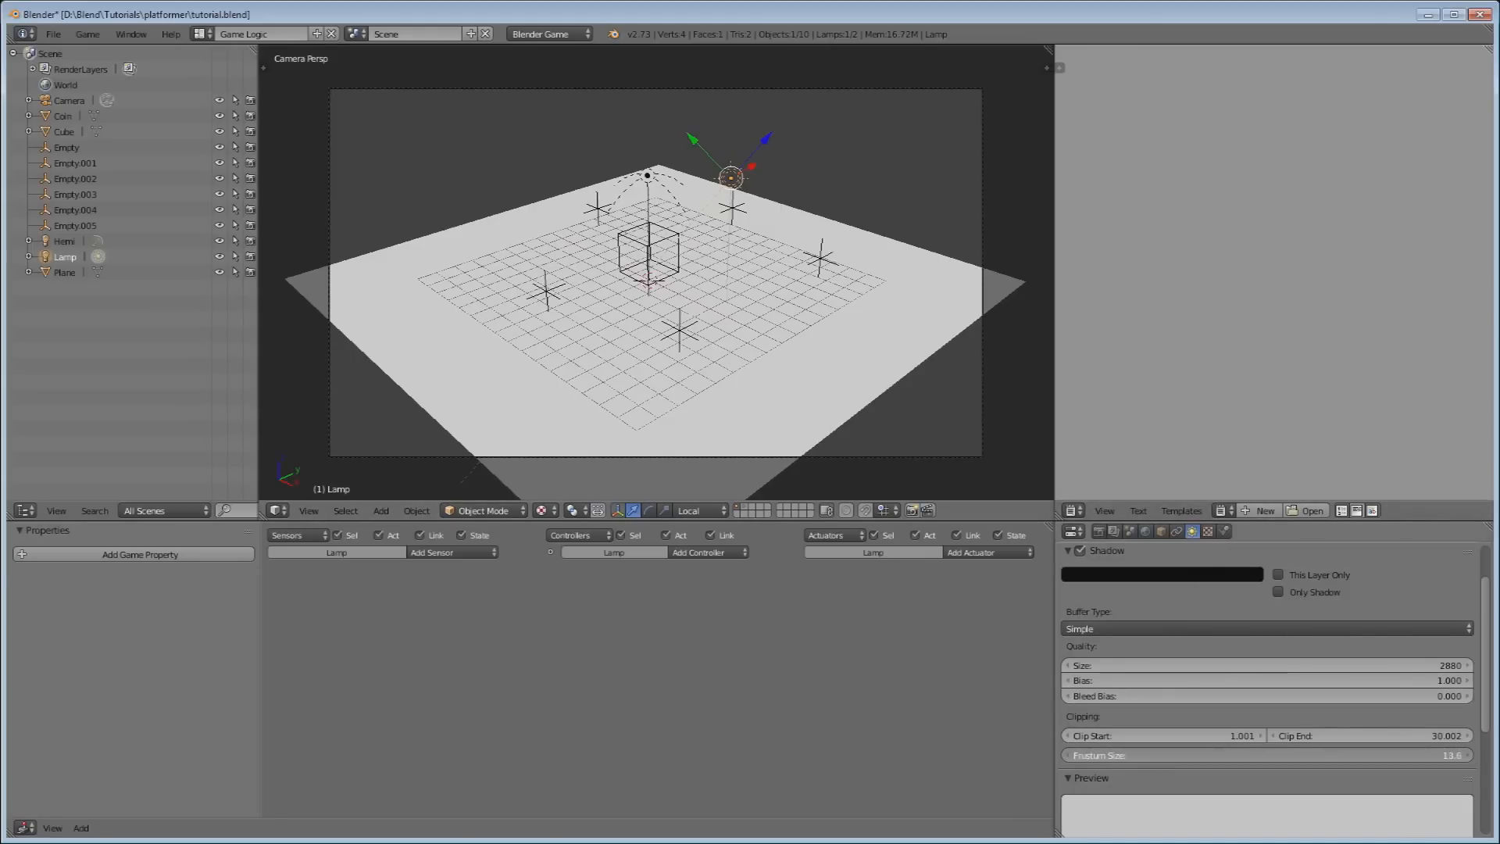
drag(1137, 756, 1172, 756)
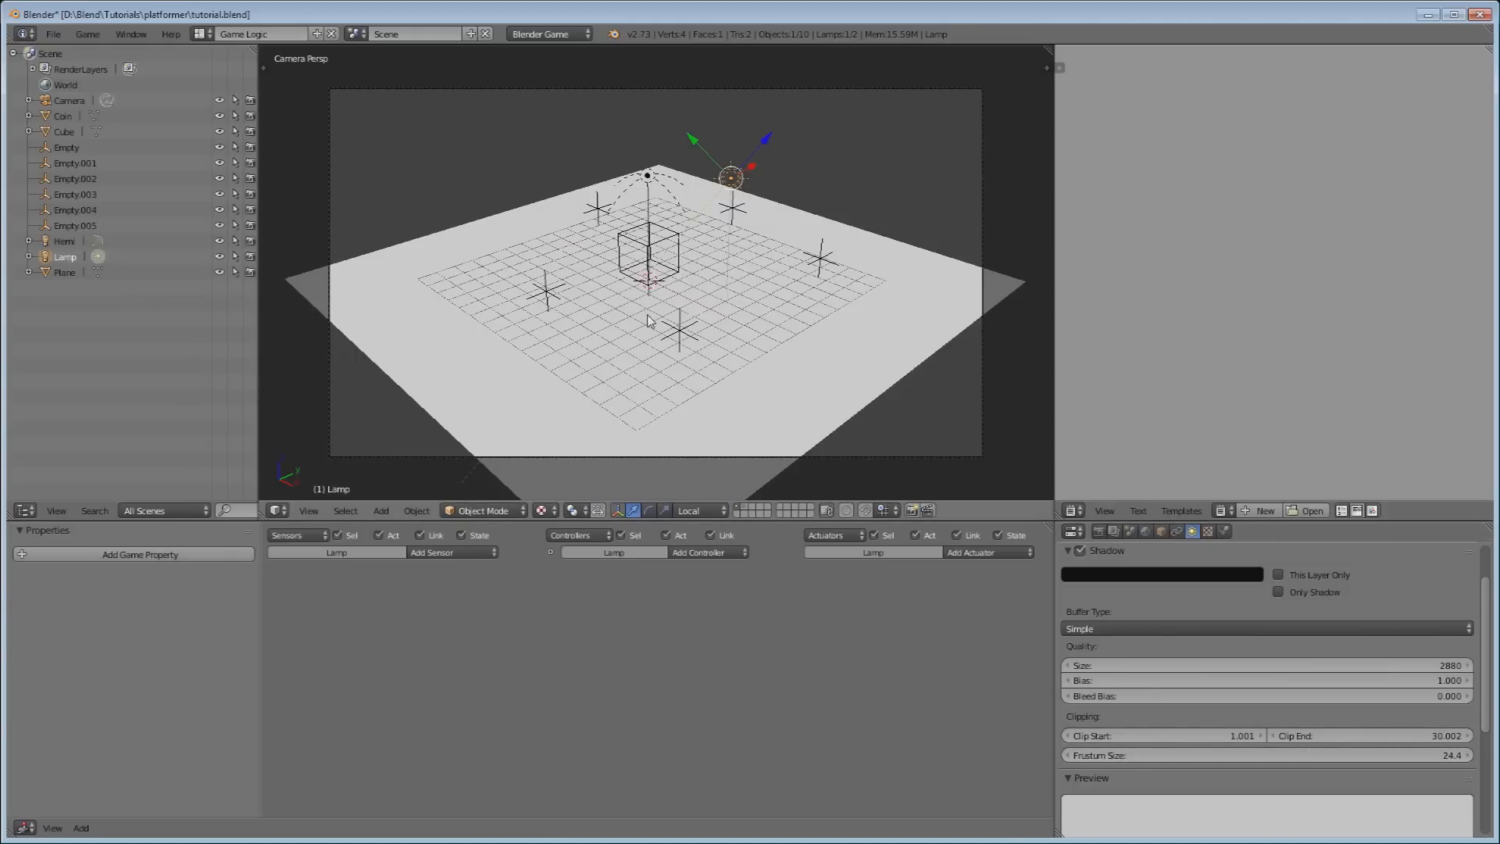
key(p)
key(Right)
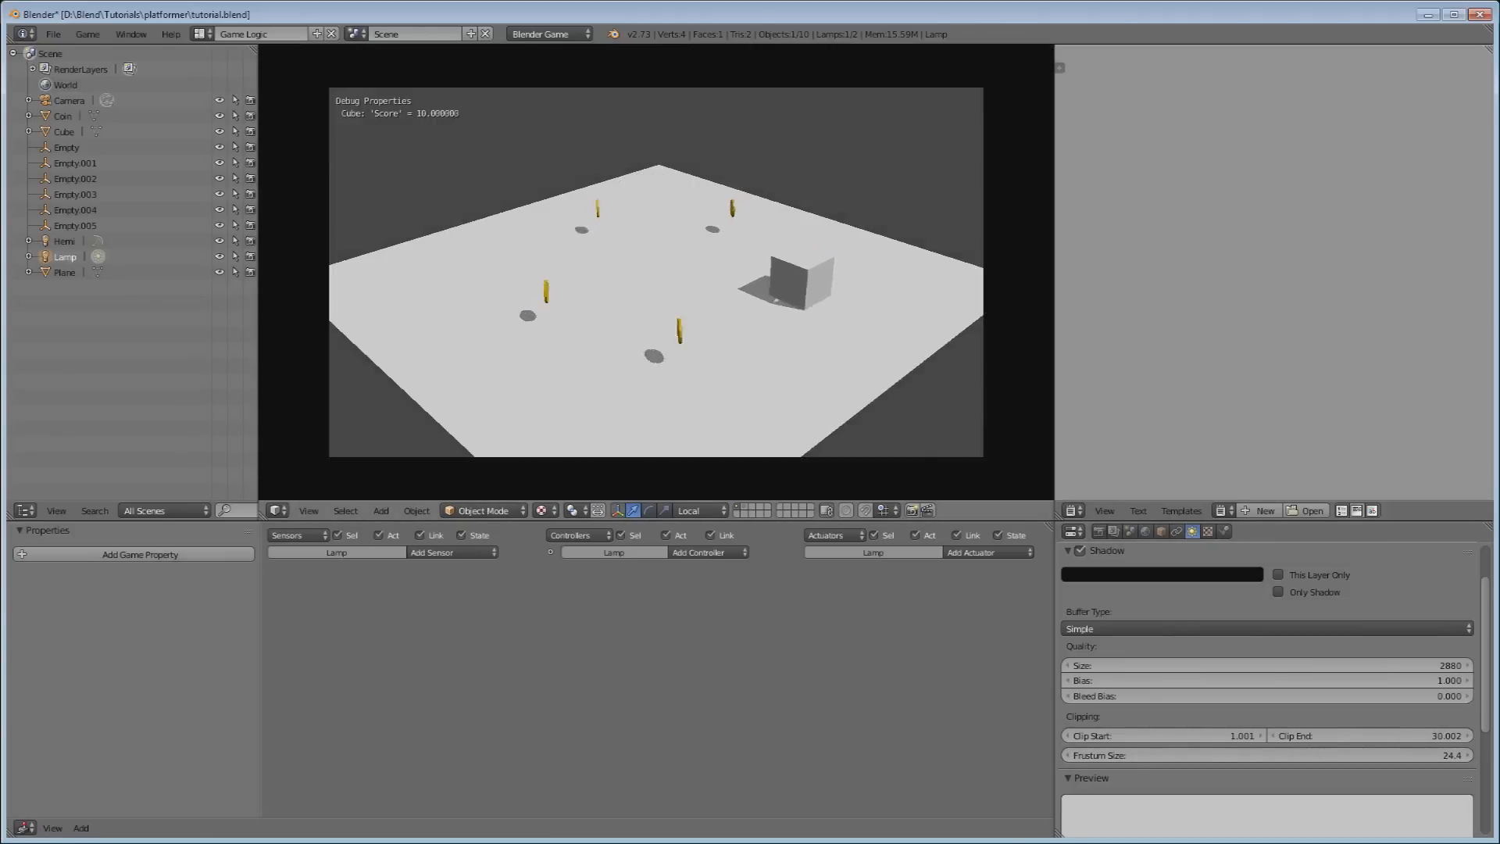
key(Up)
key(Left)
key(Escape)
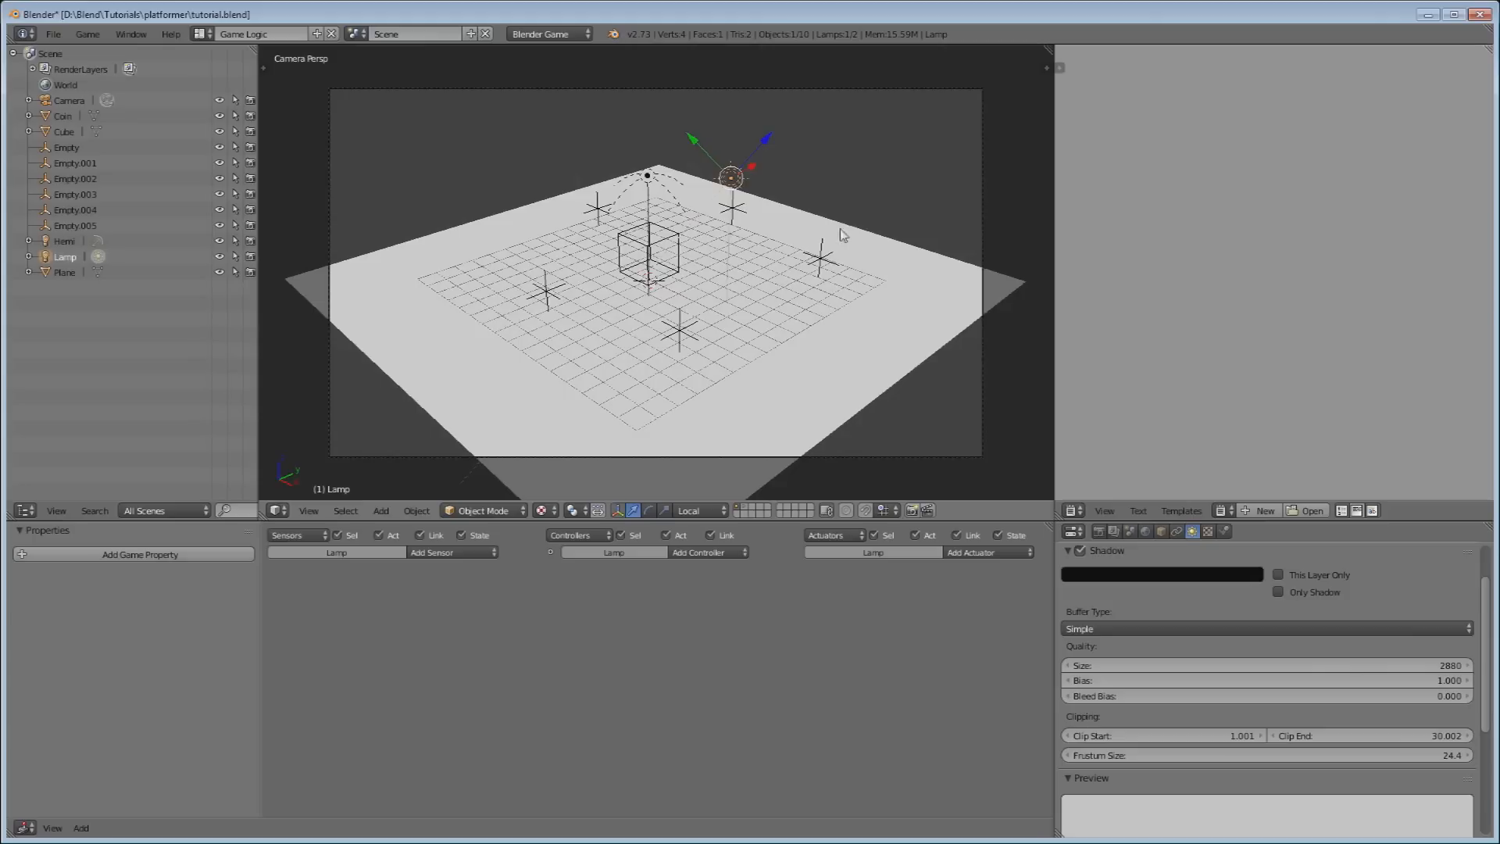
Move the Lamp to the upper right in Global orientation and run the game again.
click(699, 510)
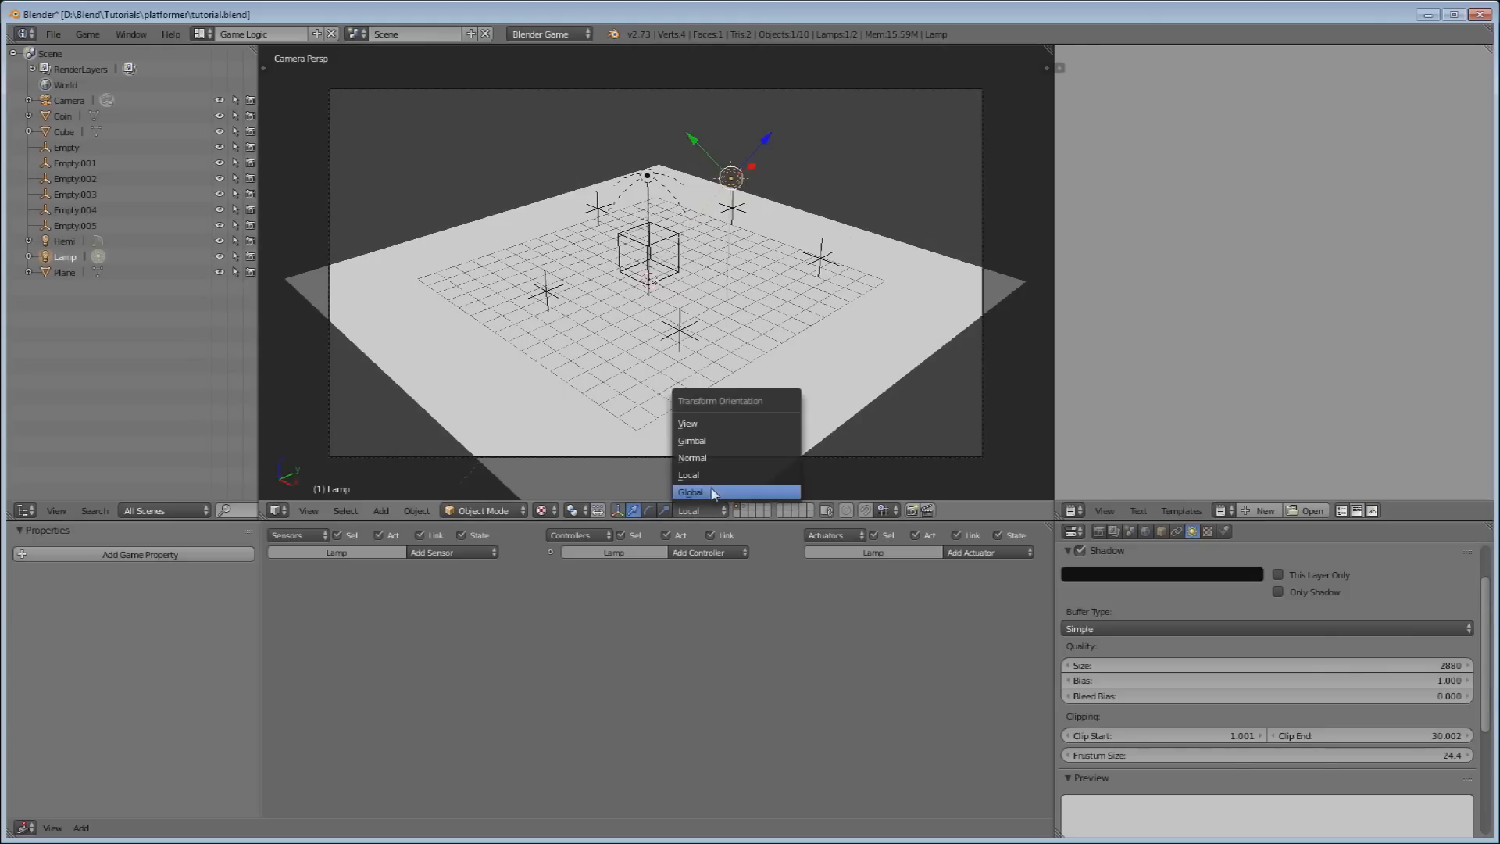
click(715, 493)
drag(766, 167, 976, 157)
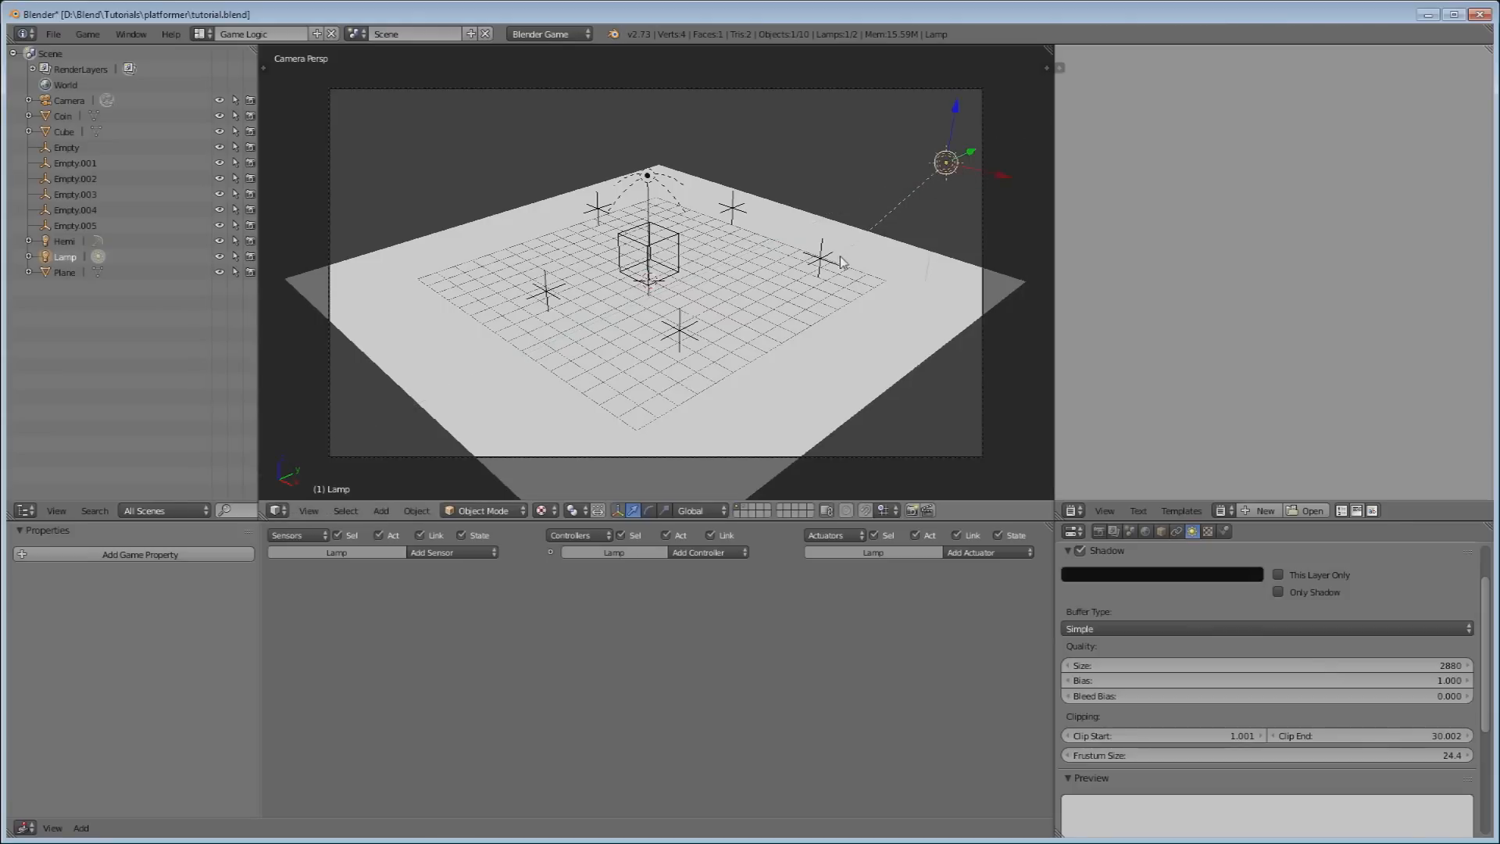
key(p)
key(Right)
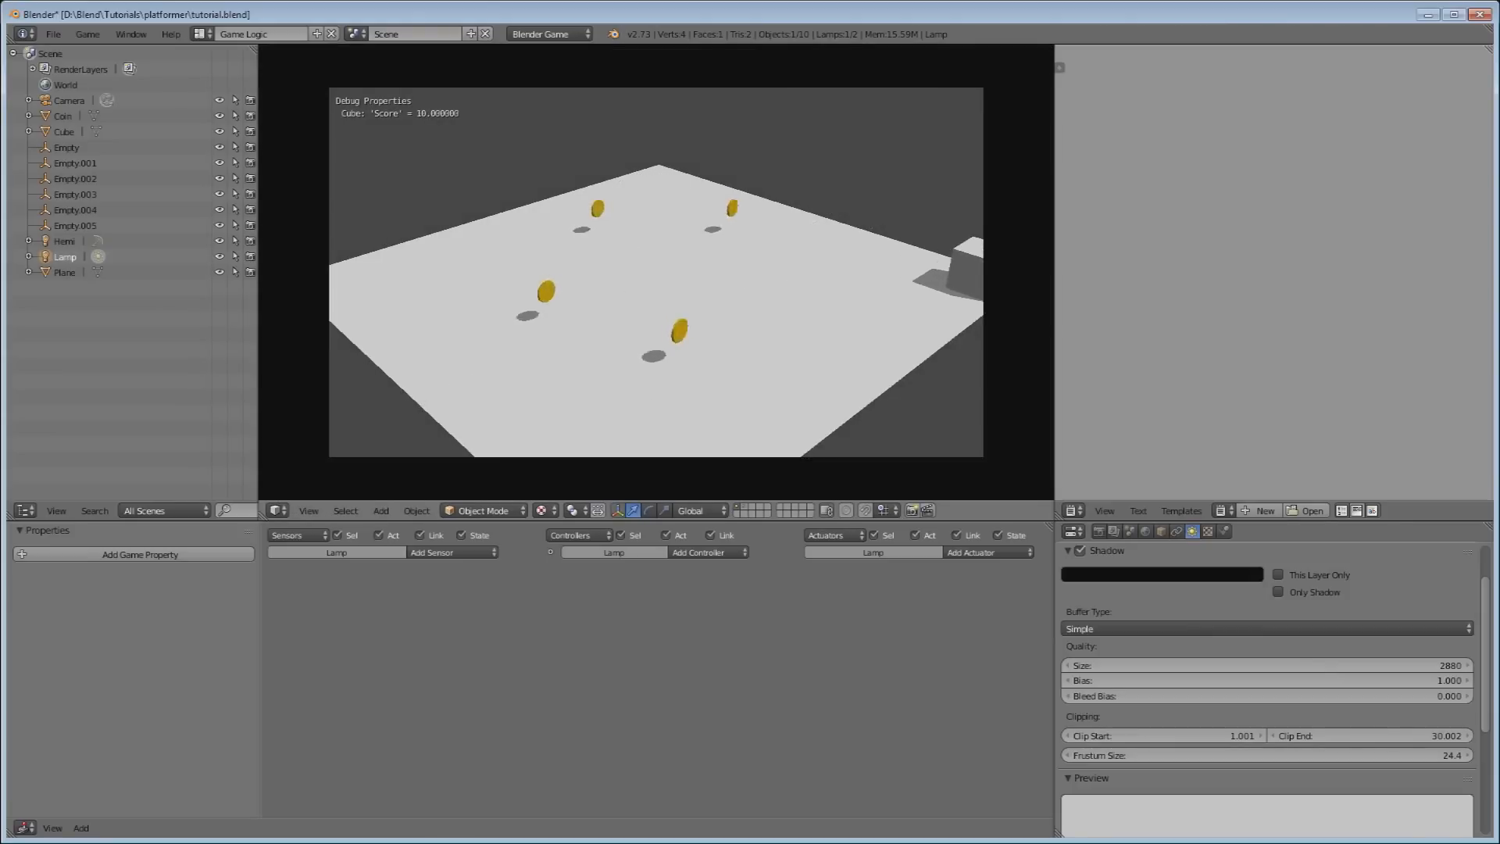
Steer and jump the cube over the remaining coins until Score reaches 50, then quit.
key(Left)
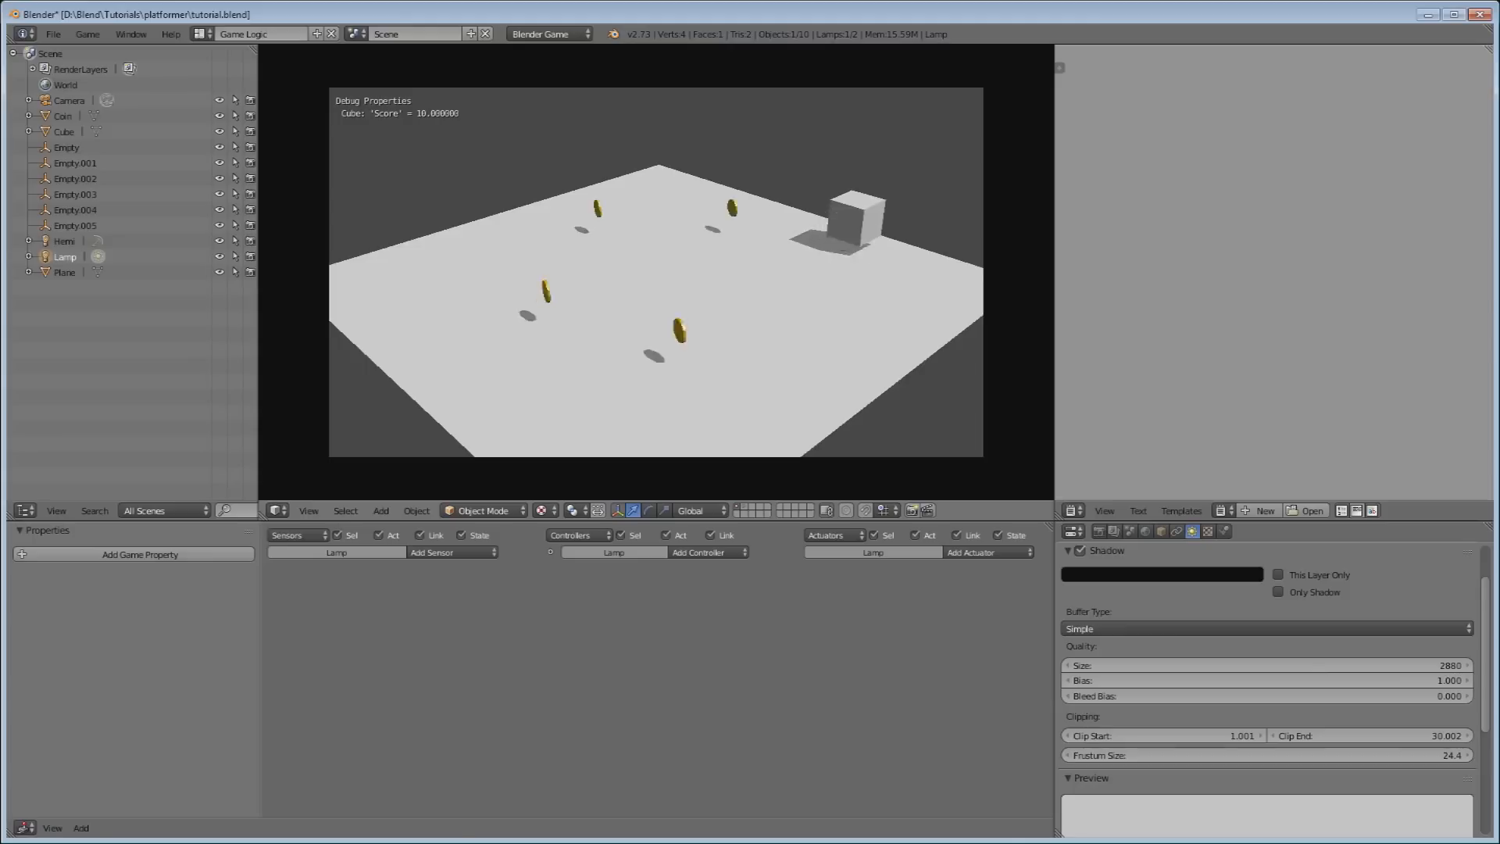
key(space)
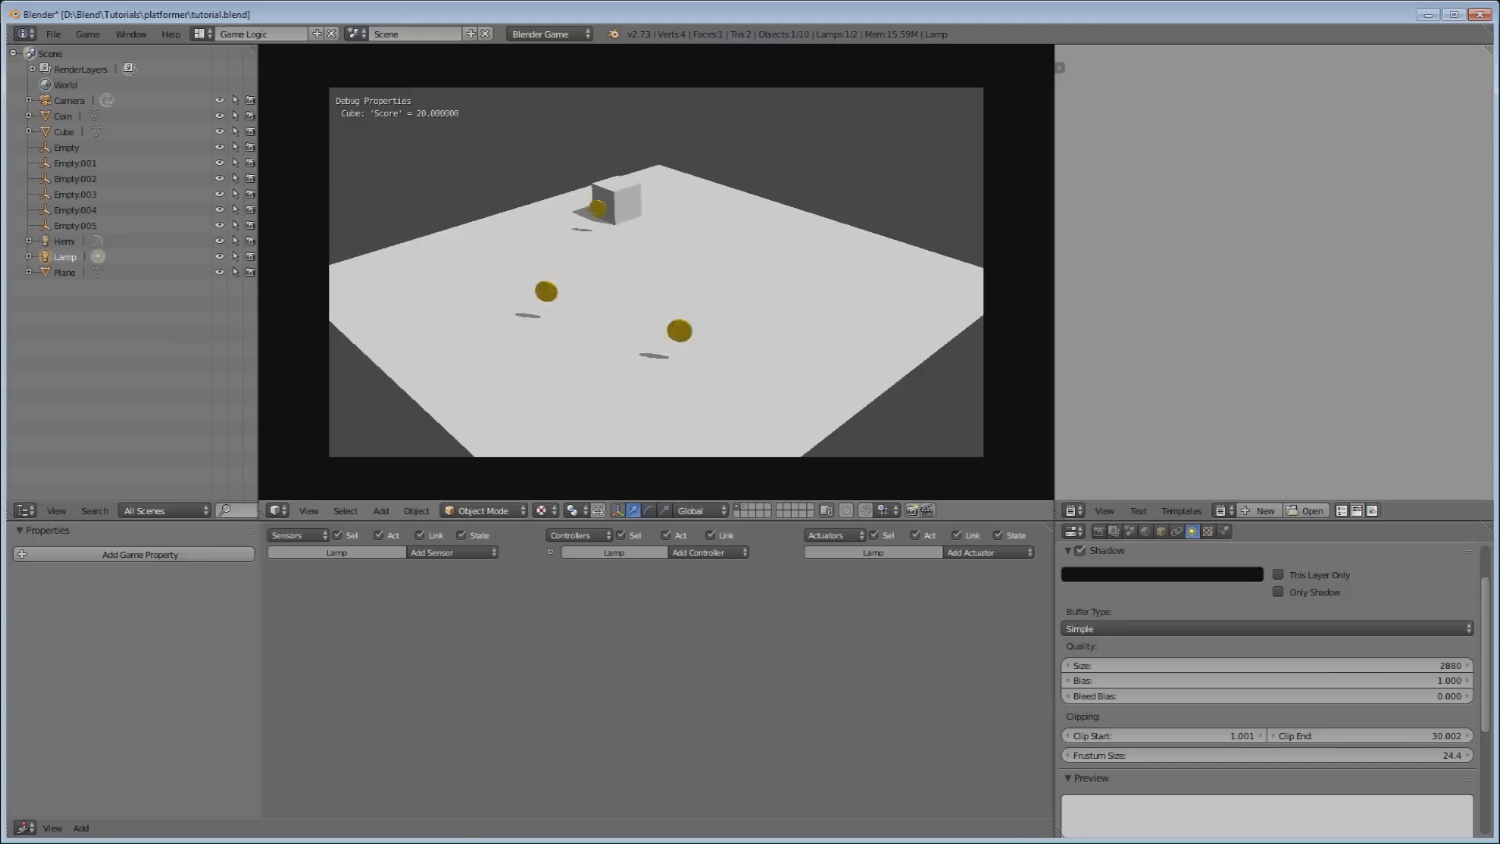
key(Down)
key(space)
key(Right)
key(space)
key(Right)
key(space)
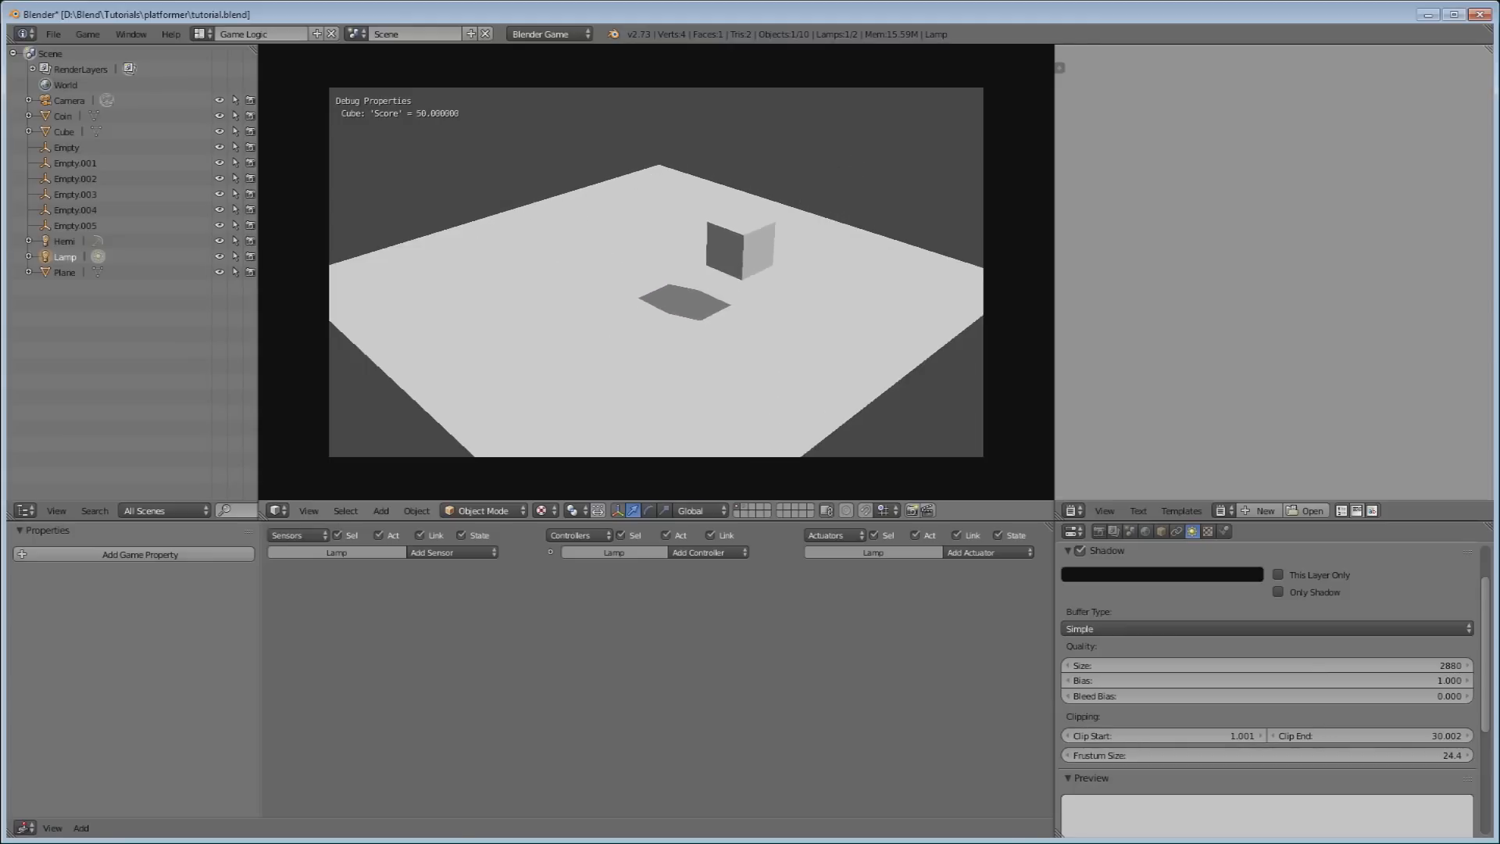
key(Escape)
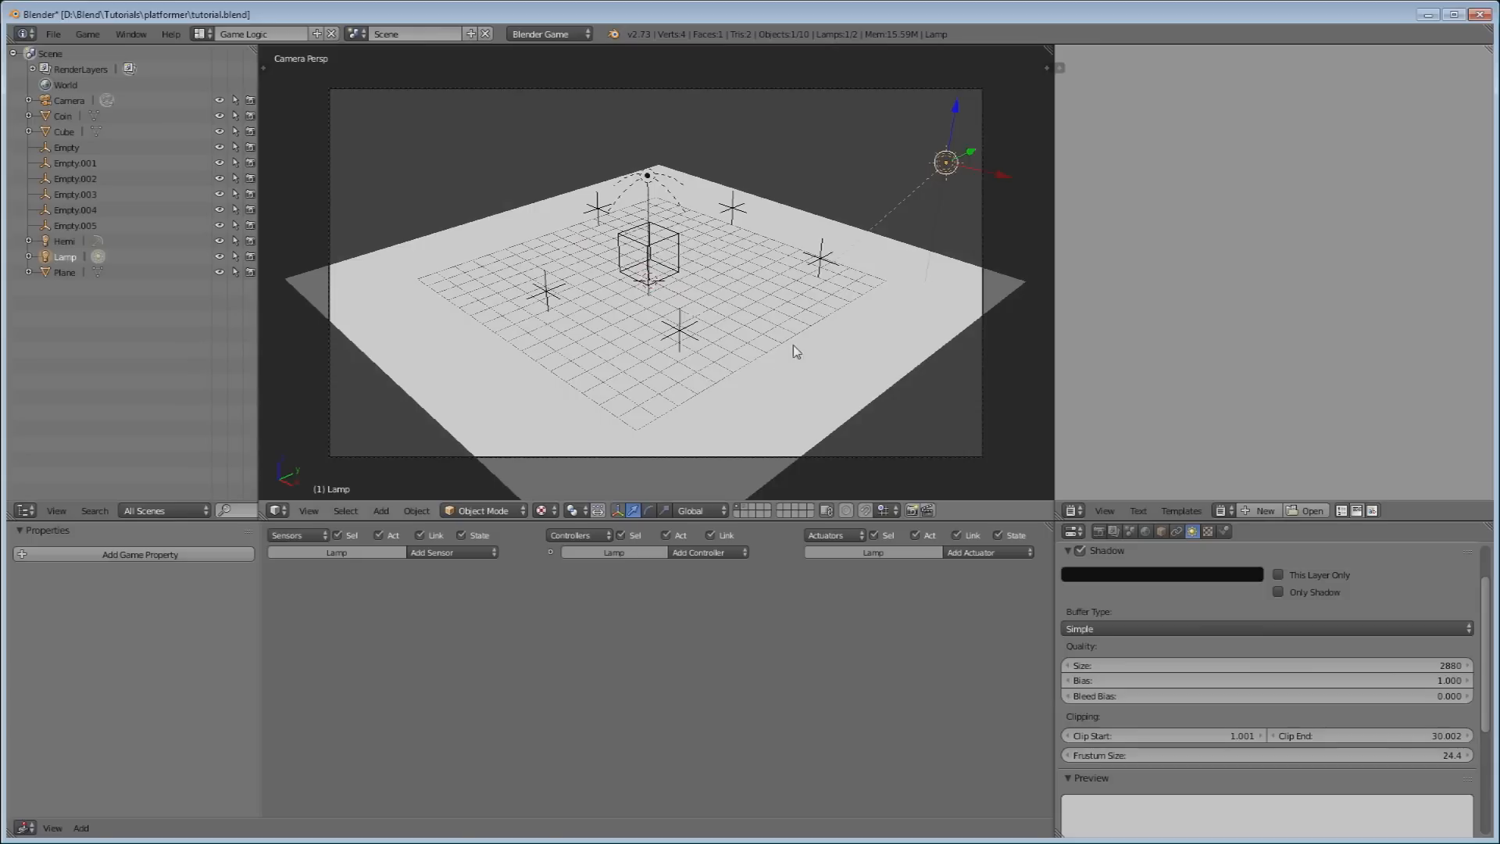
Show layer 2, select its dark cube, and bring up the Add menu's Lamp types.
click(752, 513)
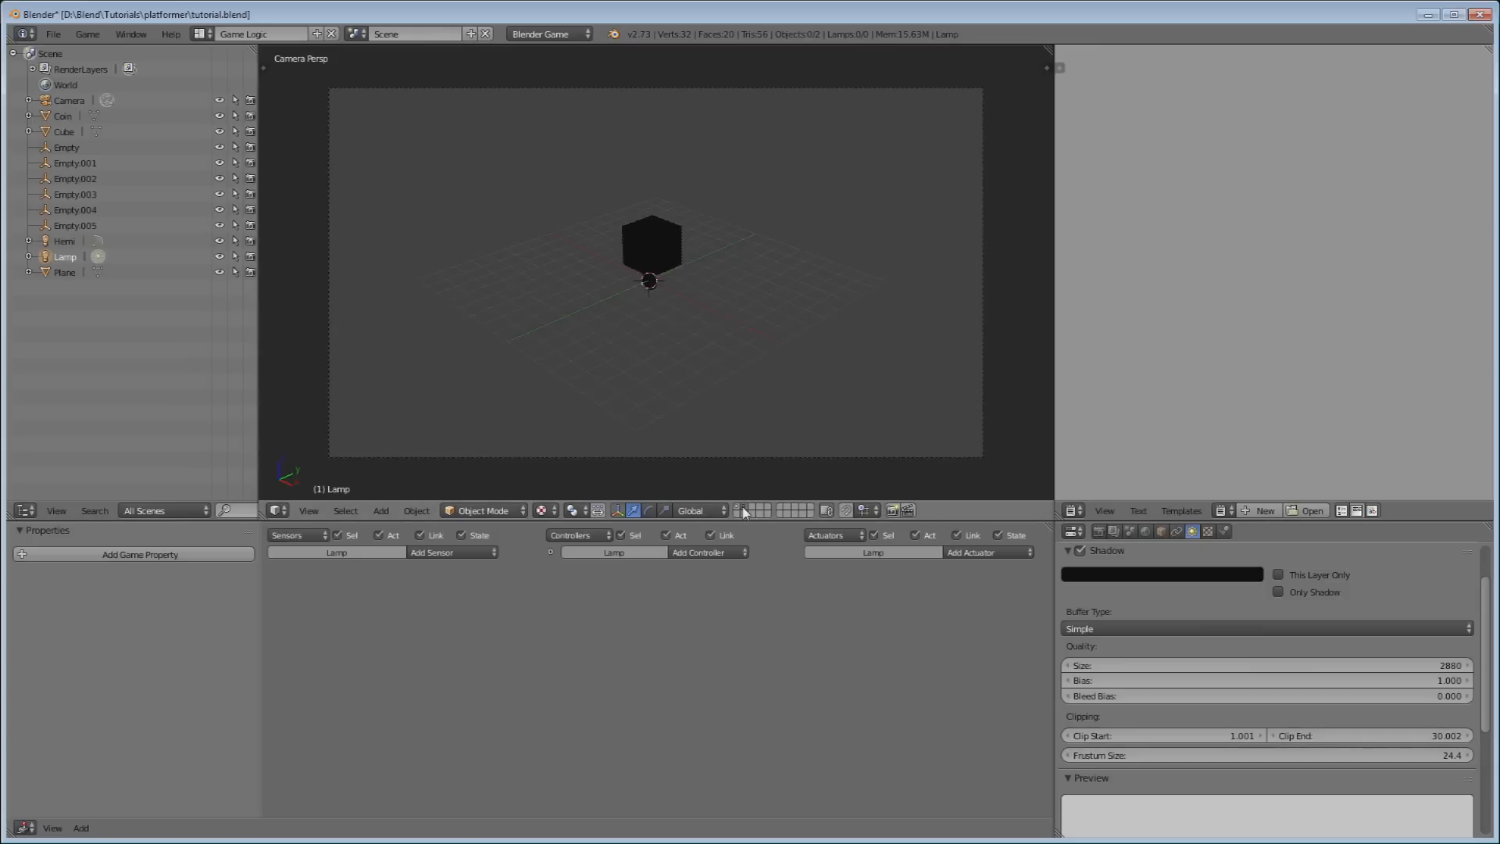
right_click(654, 241)
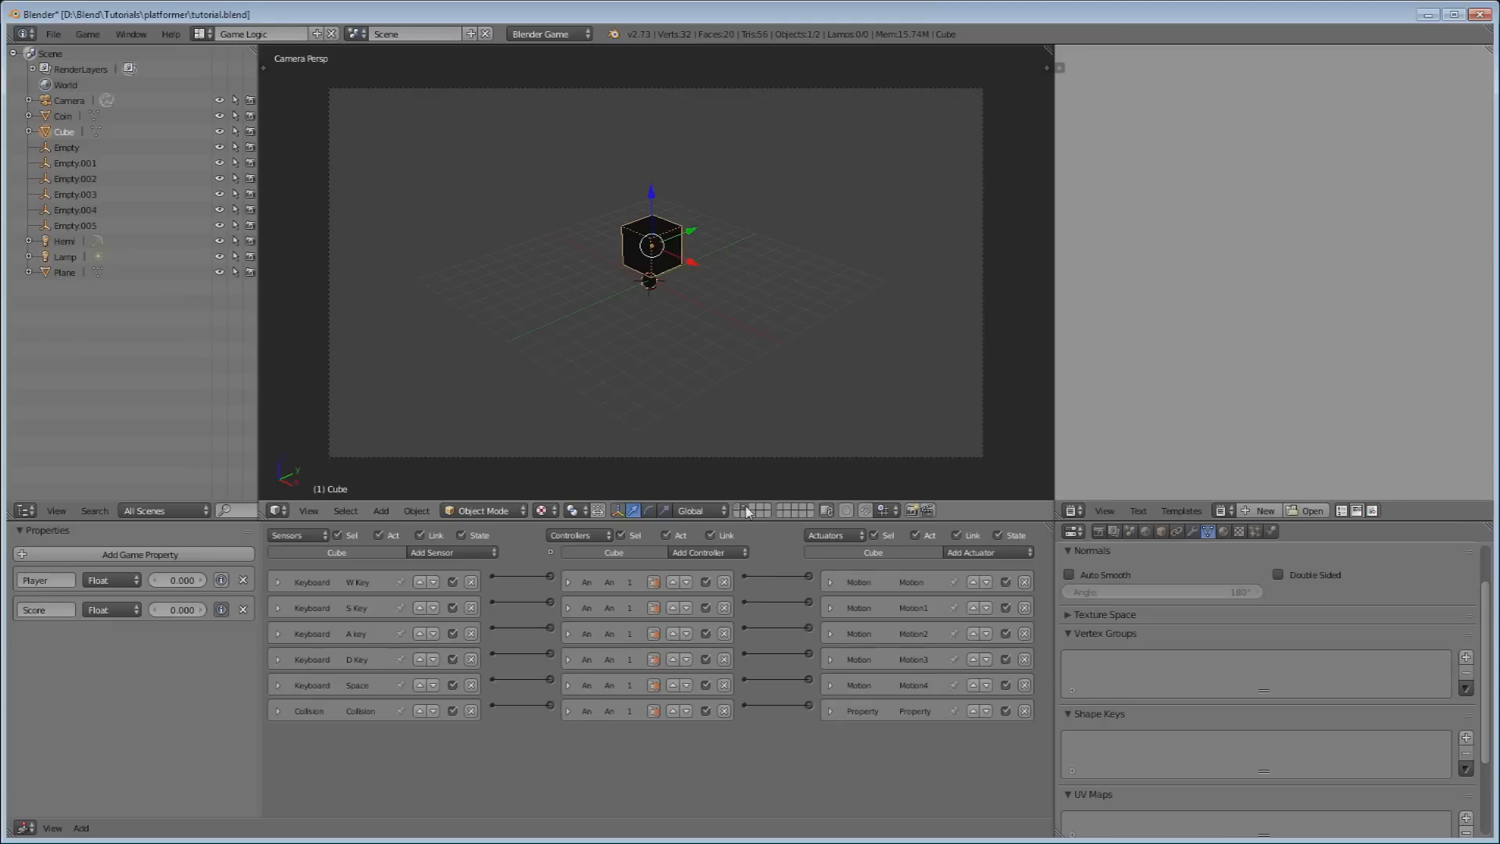
scroll(603, 208, up, 6)
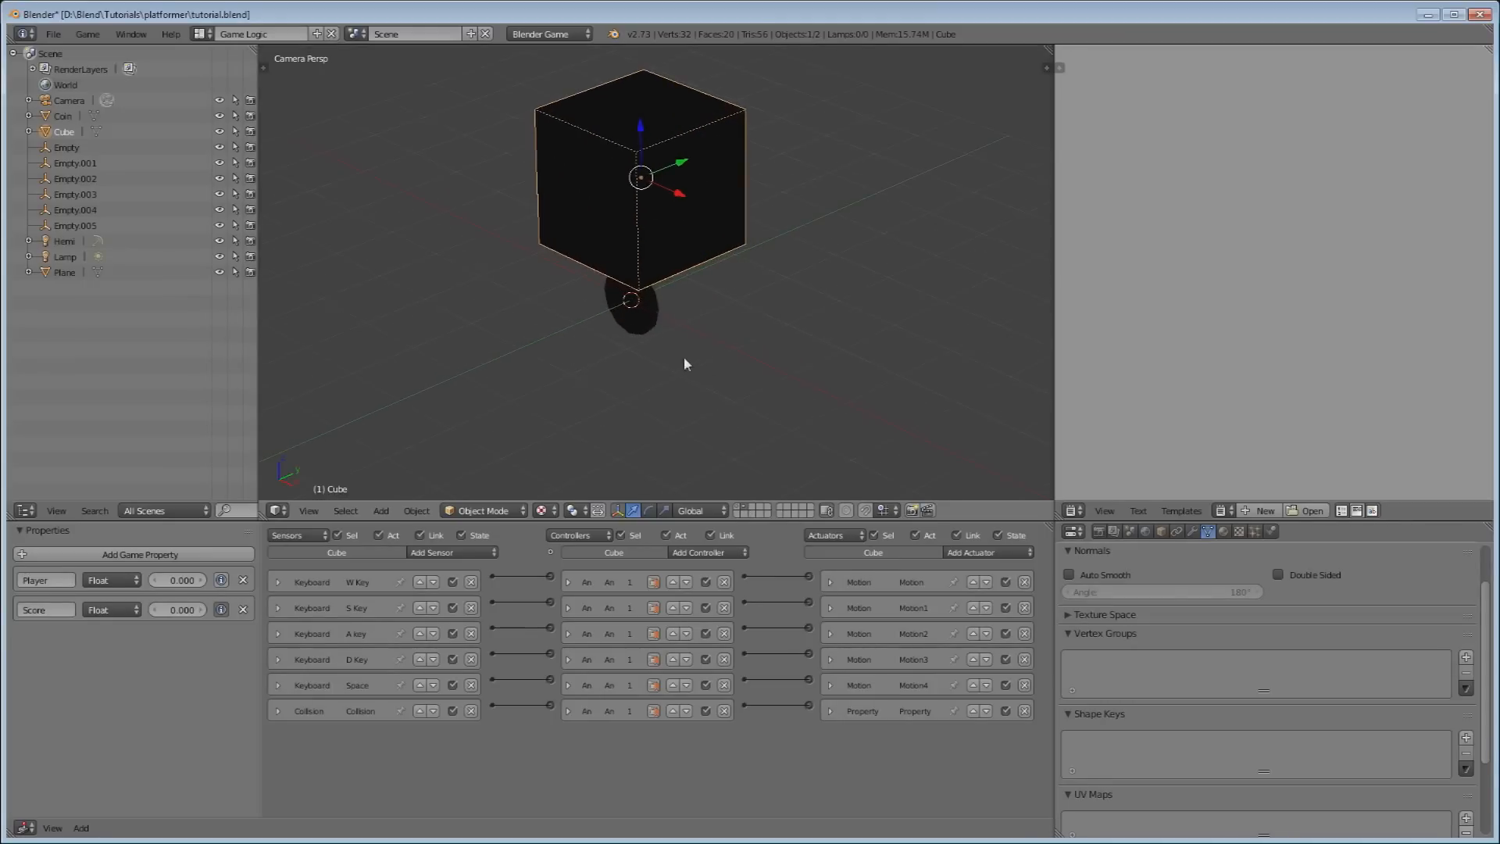
scroll(694, 364, down, 5)
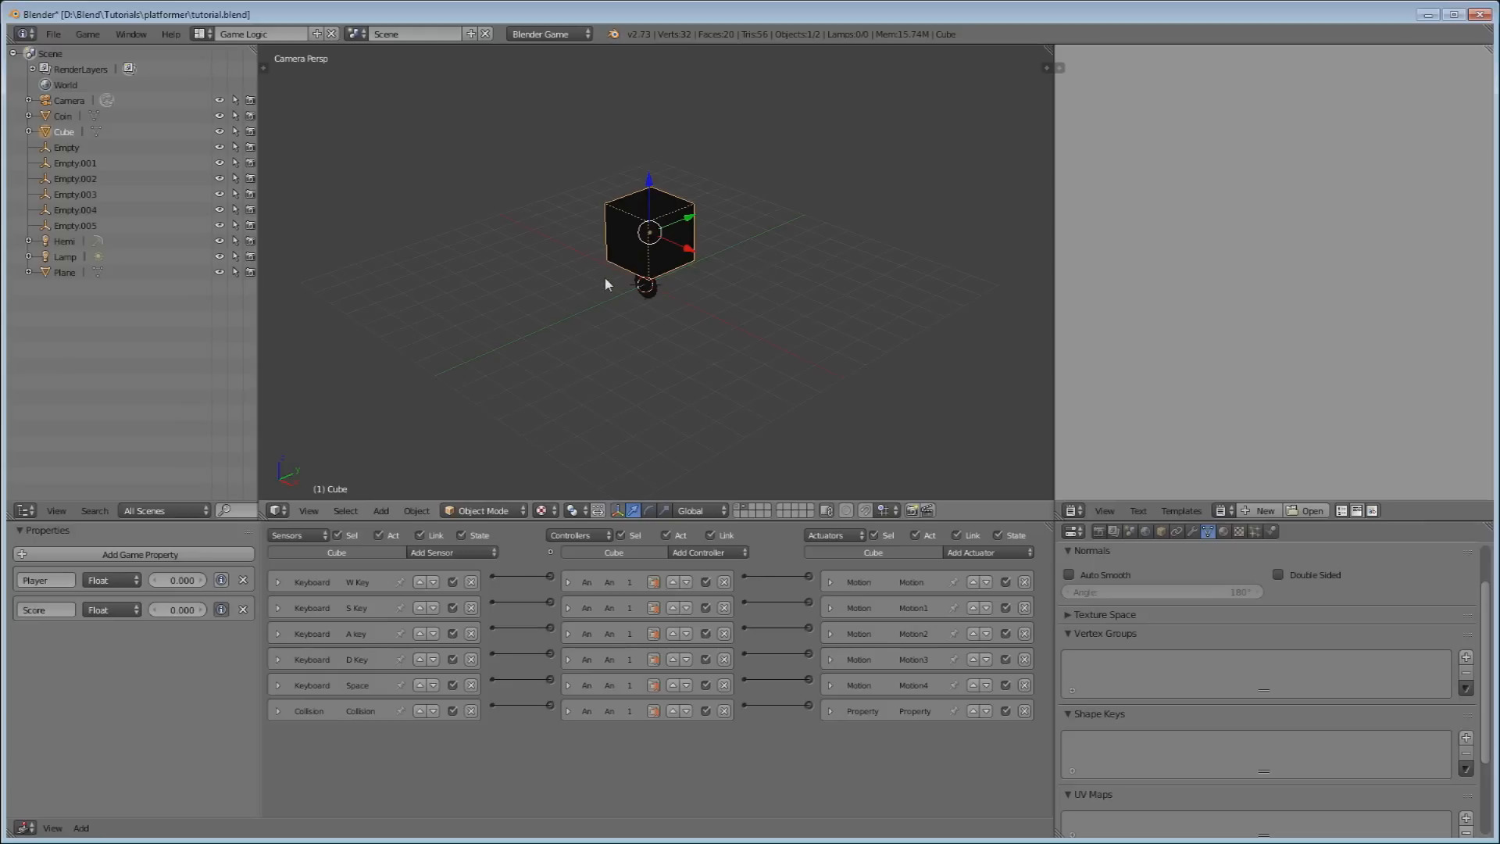
key(shift+a)
mouse_move(601, 279)
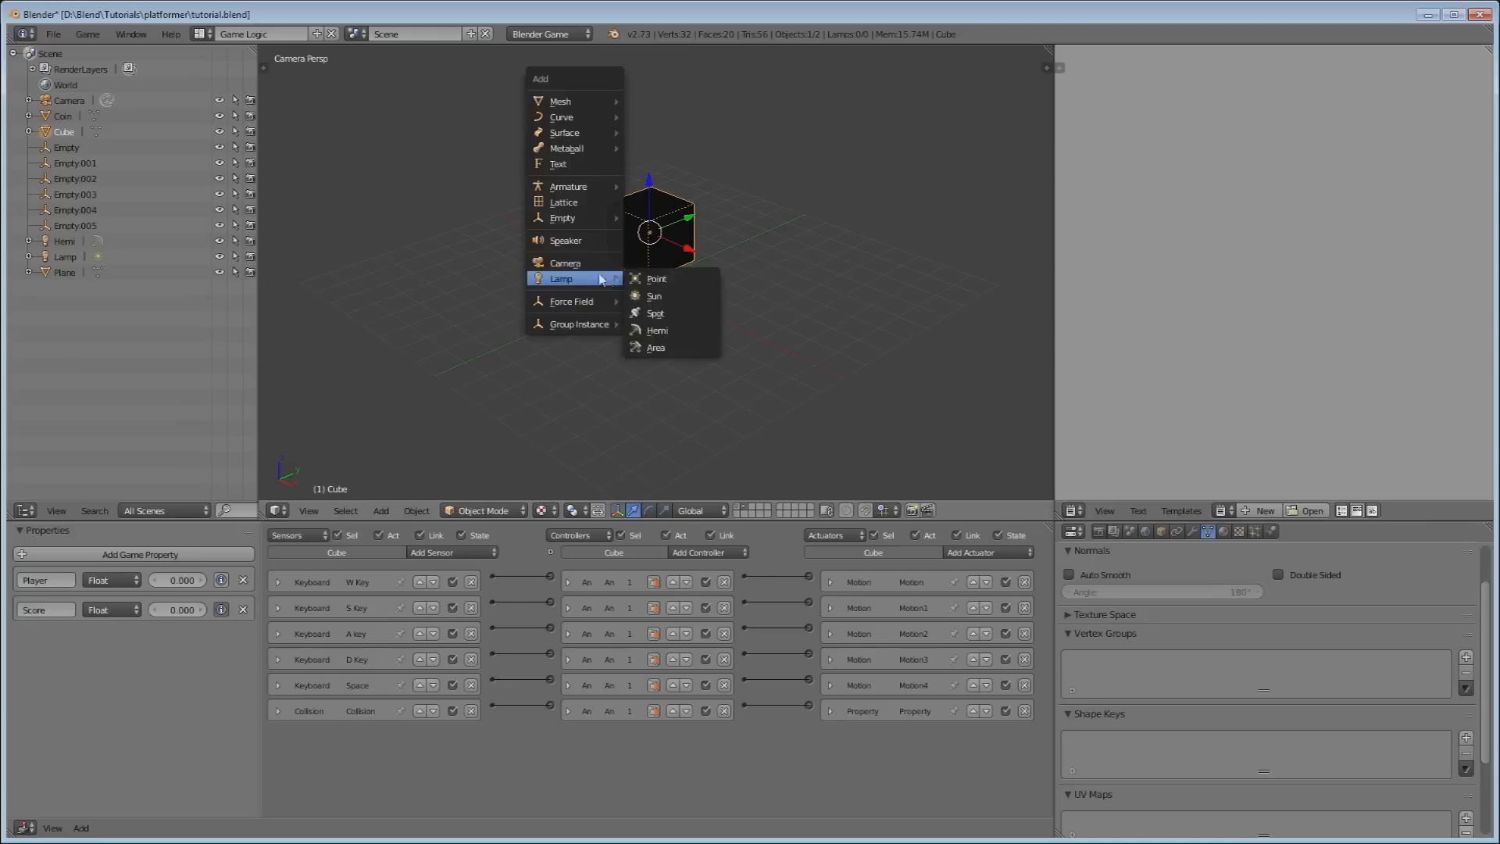
Add a Hemi lamp, move it aside along Y, return to camera view, and select the cube.
click(669, 331)
drag(685, 268, 533, 330)
scroll(713, 300, up, 2)
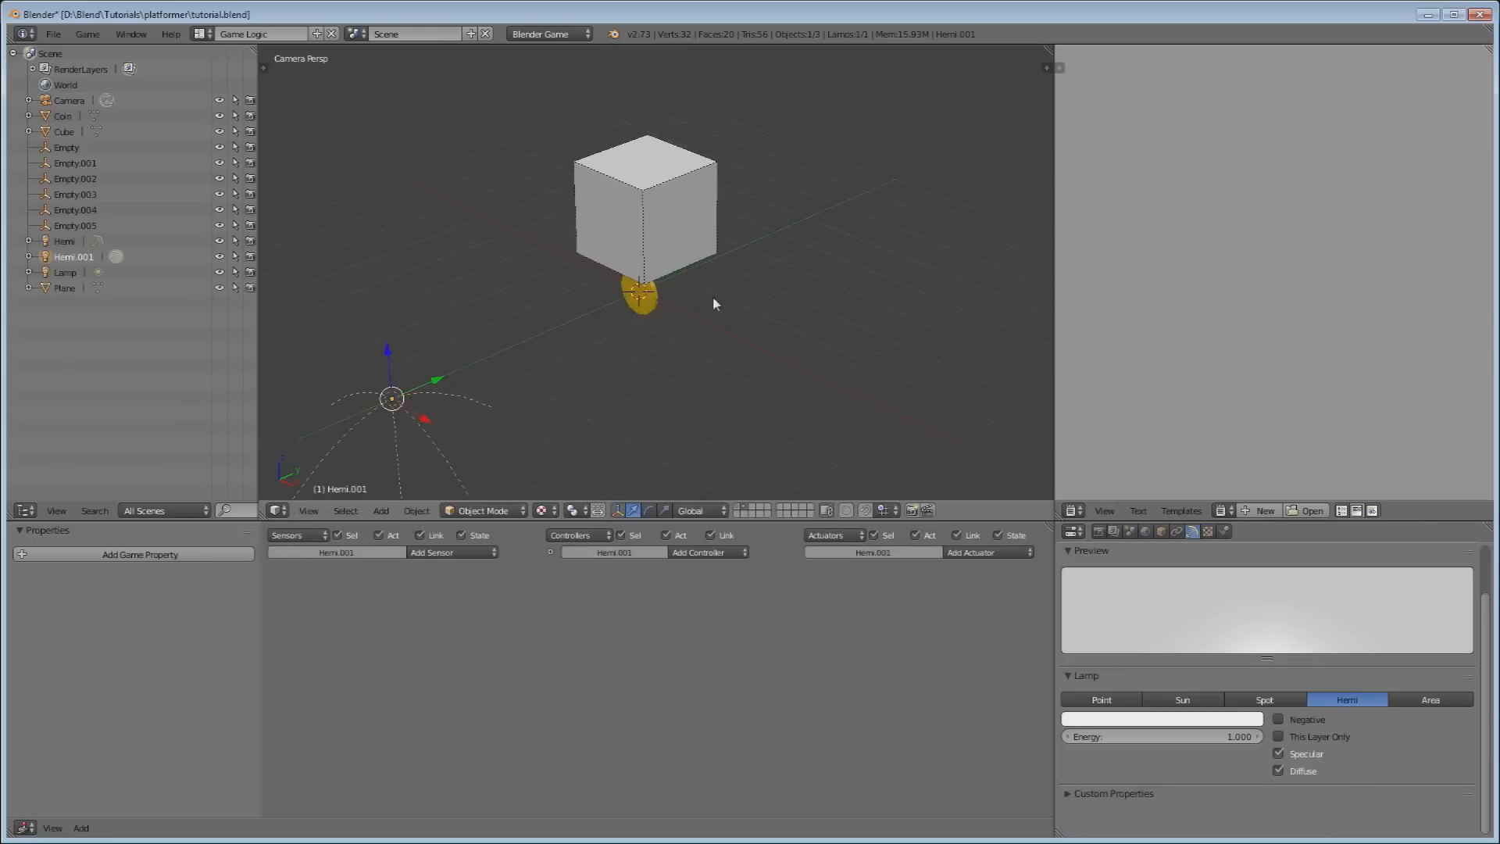
middle_drag(712, 300, 648, 267)
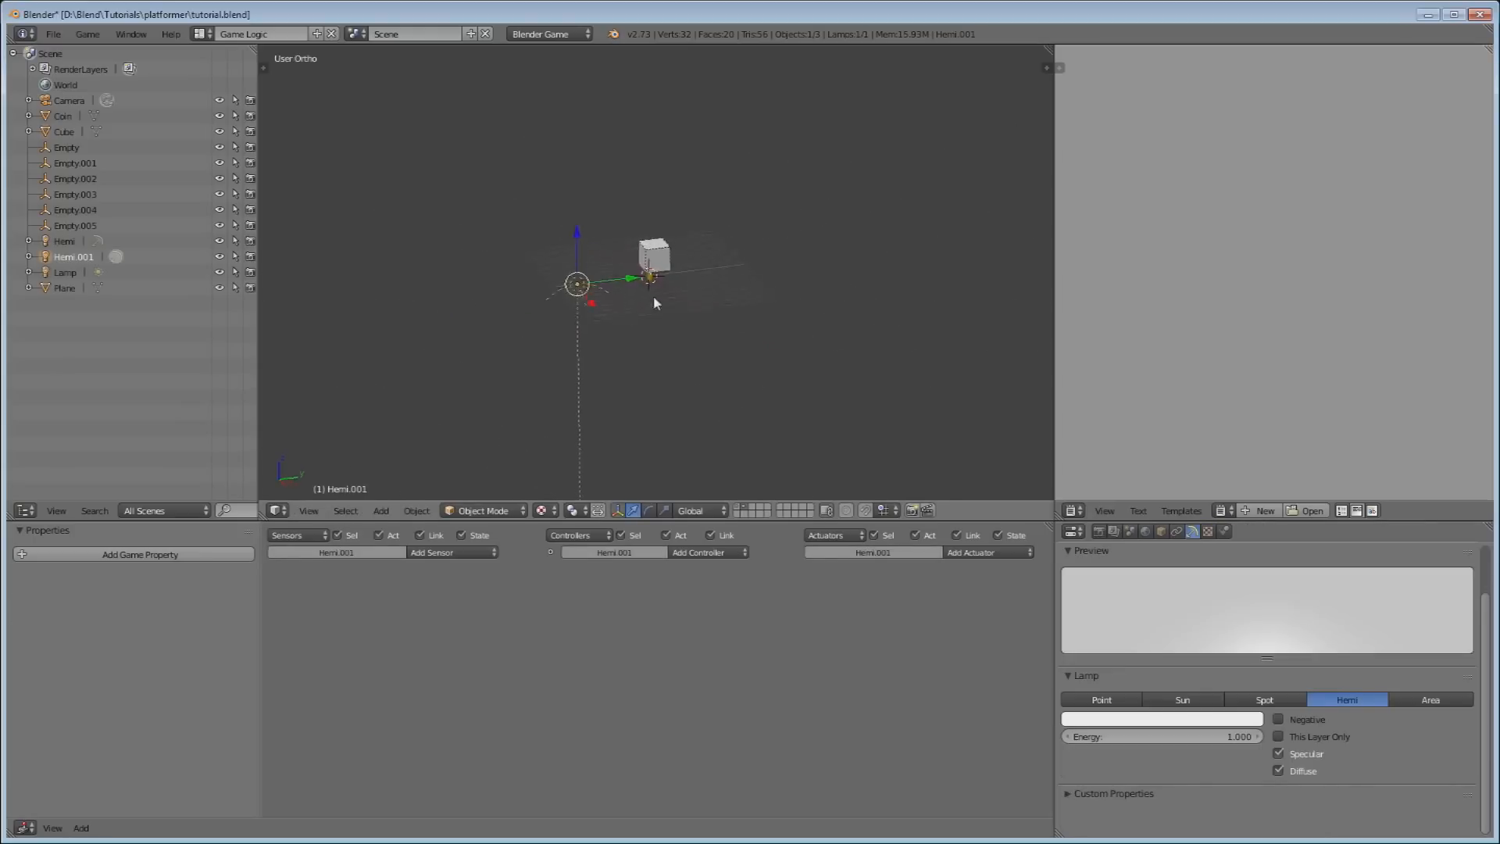
scroll(642, 213, up, 9)
middle_drag(568, 129, 636, 192)
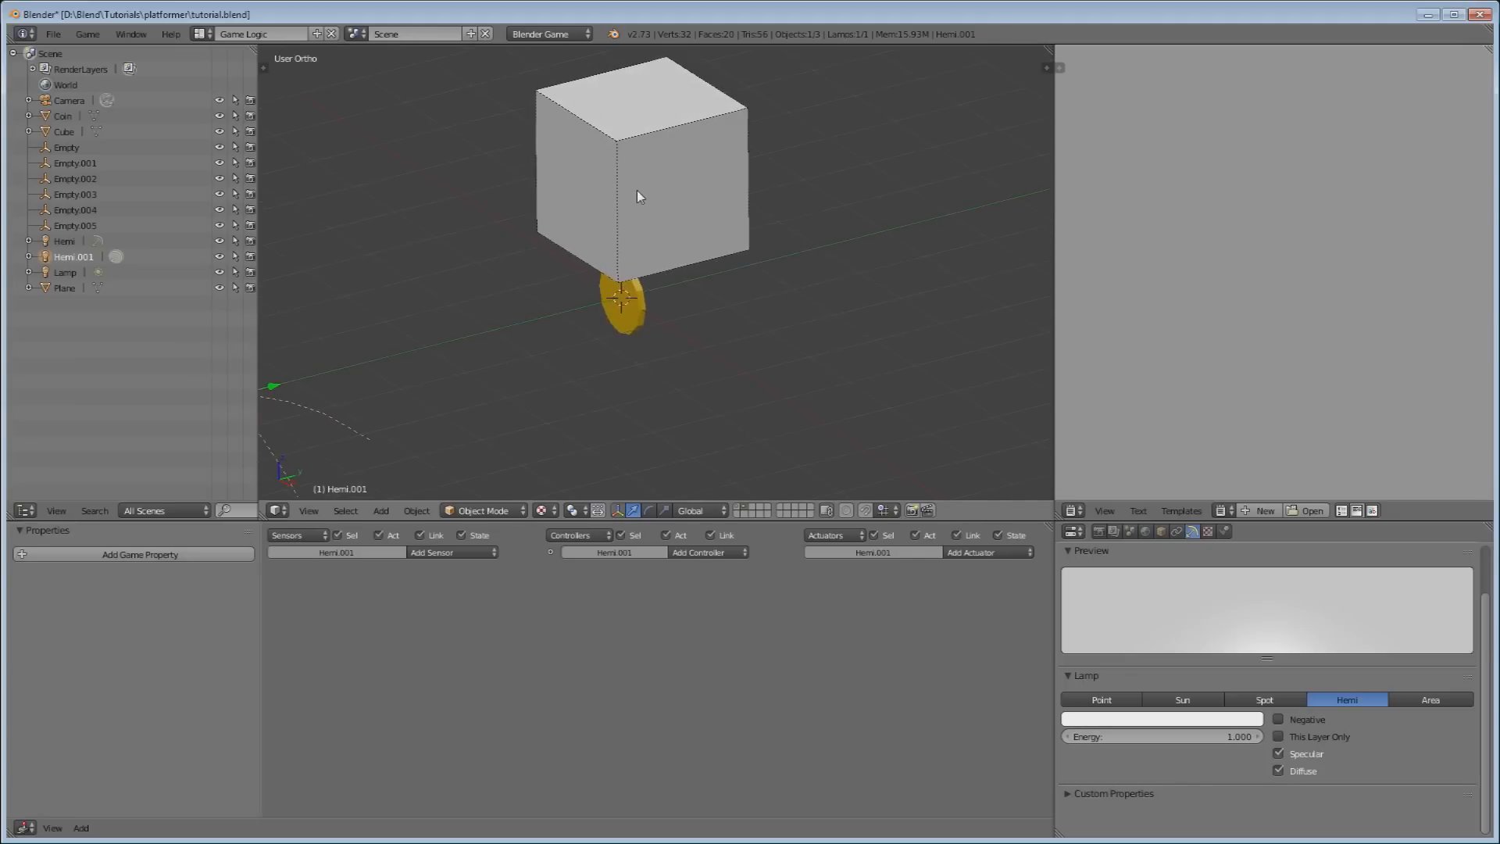
key(KP_0)
scroll(641, 194, down, 7)
scroll(653, 195, up, 3)
right_click(678, 238)
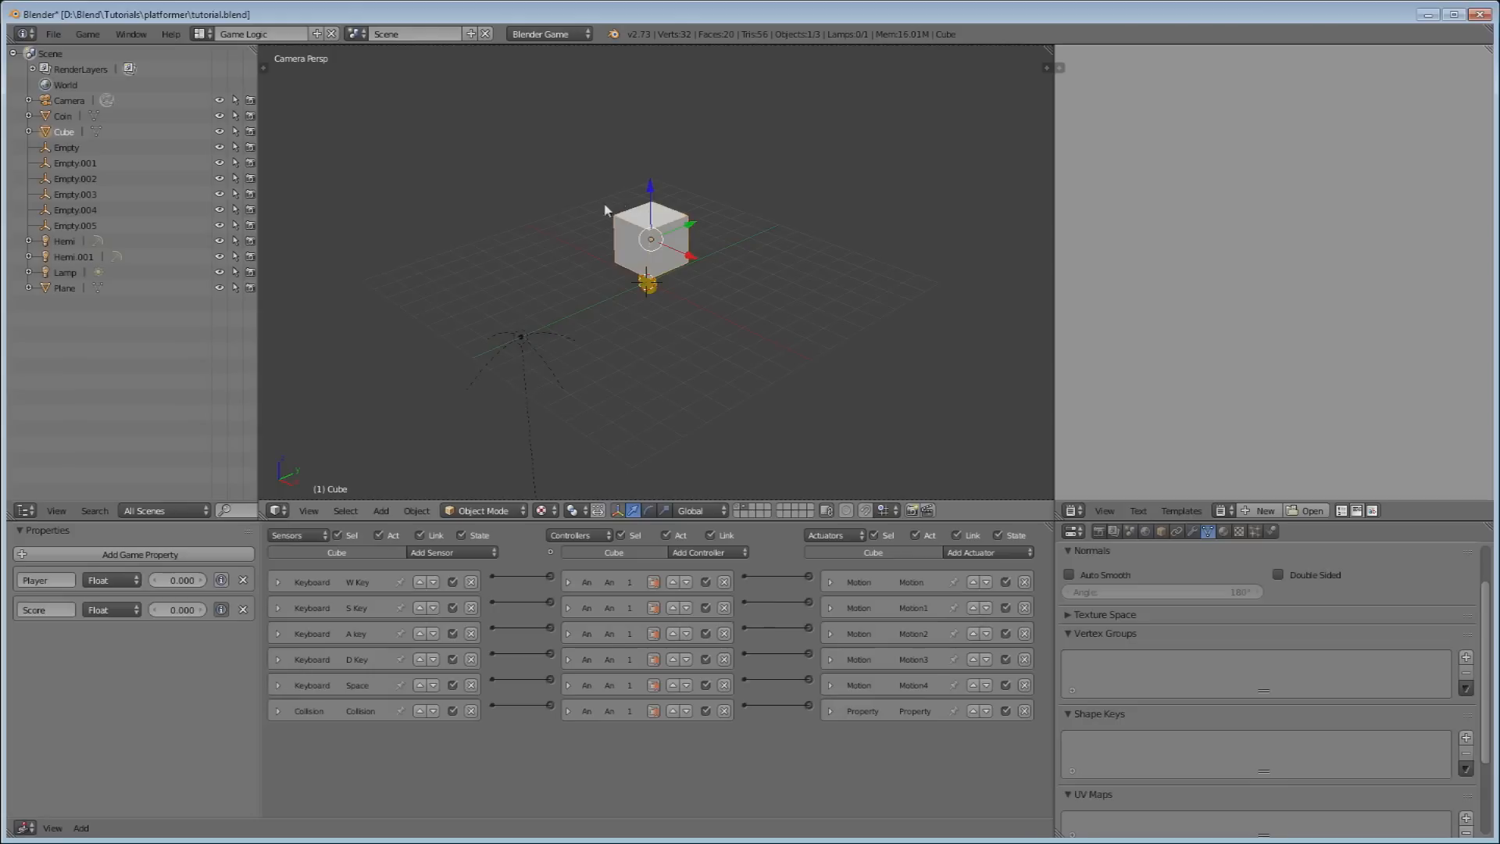
Set the cube's material diffuse colour to golden yellow, then return to the first layer.
click(1223, 531)
scroll(1182, 644, down, 5)
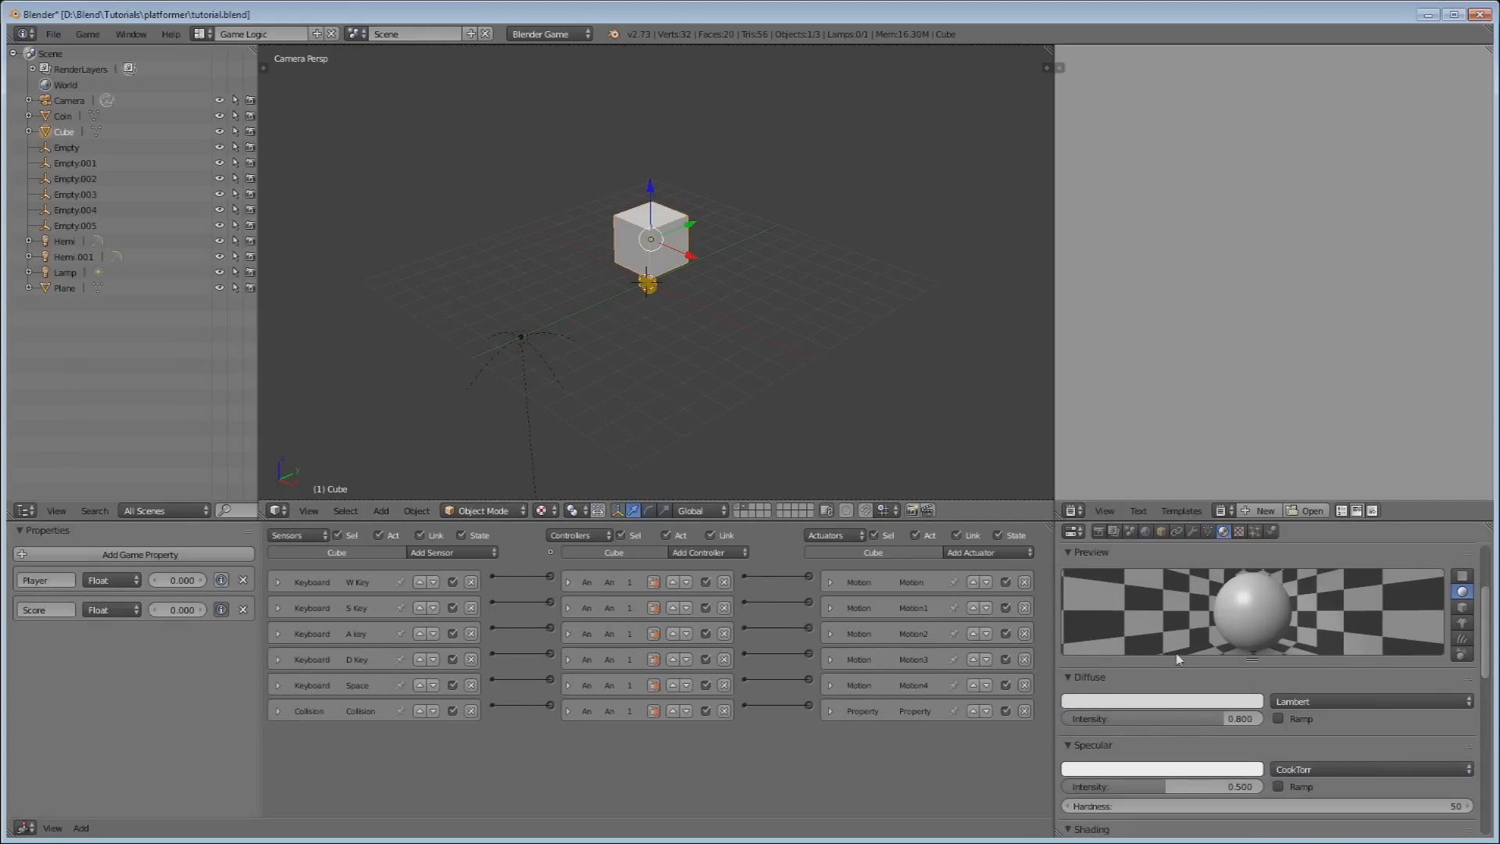
click(1157, 703)
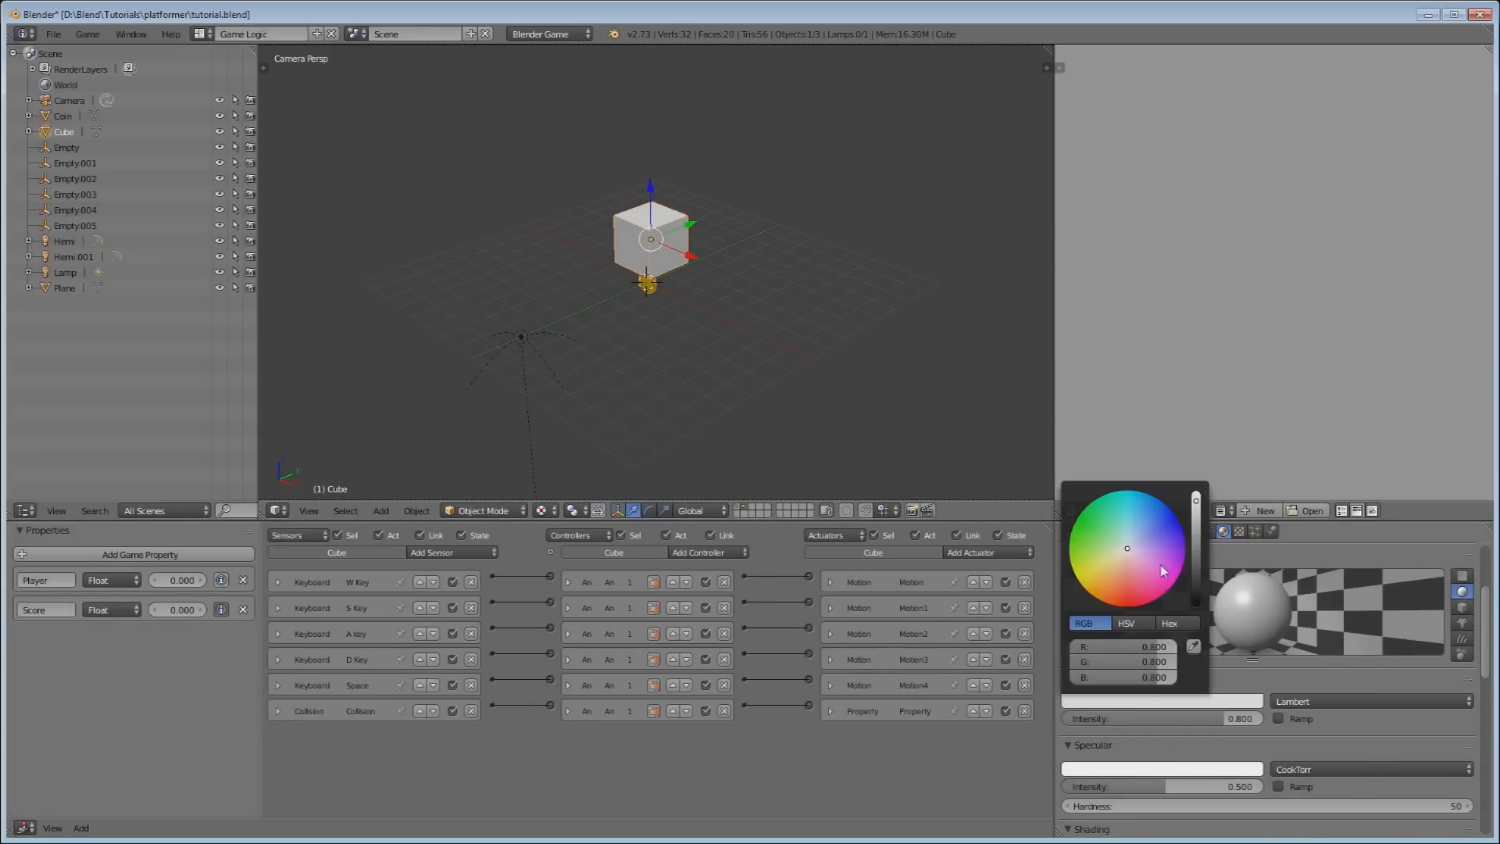
drag(1128, 552, 1086, 587)
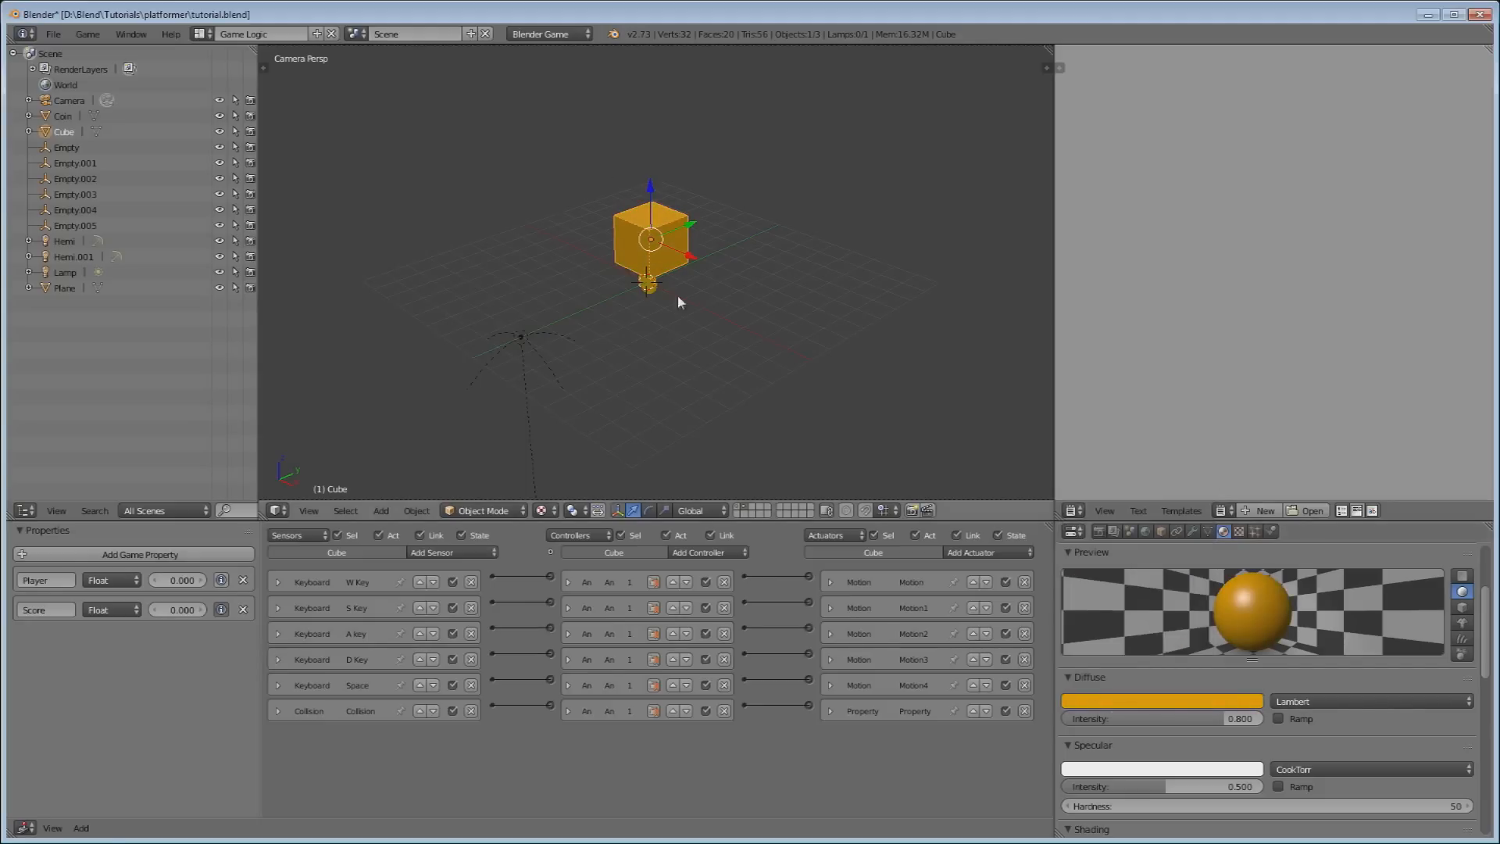
click(740, 509)
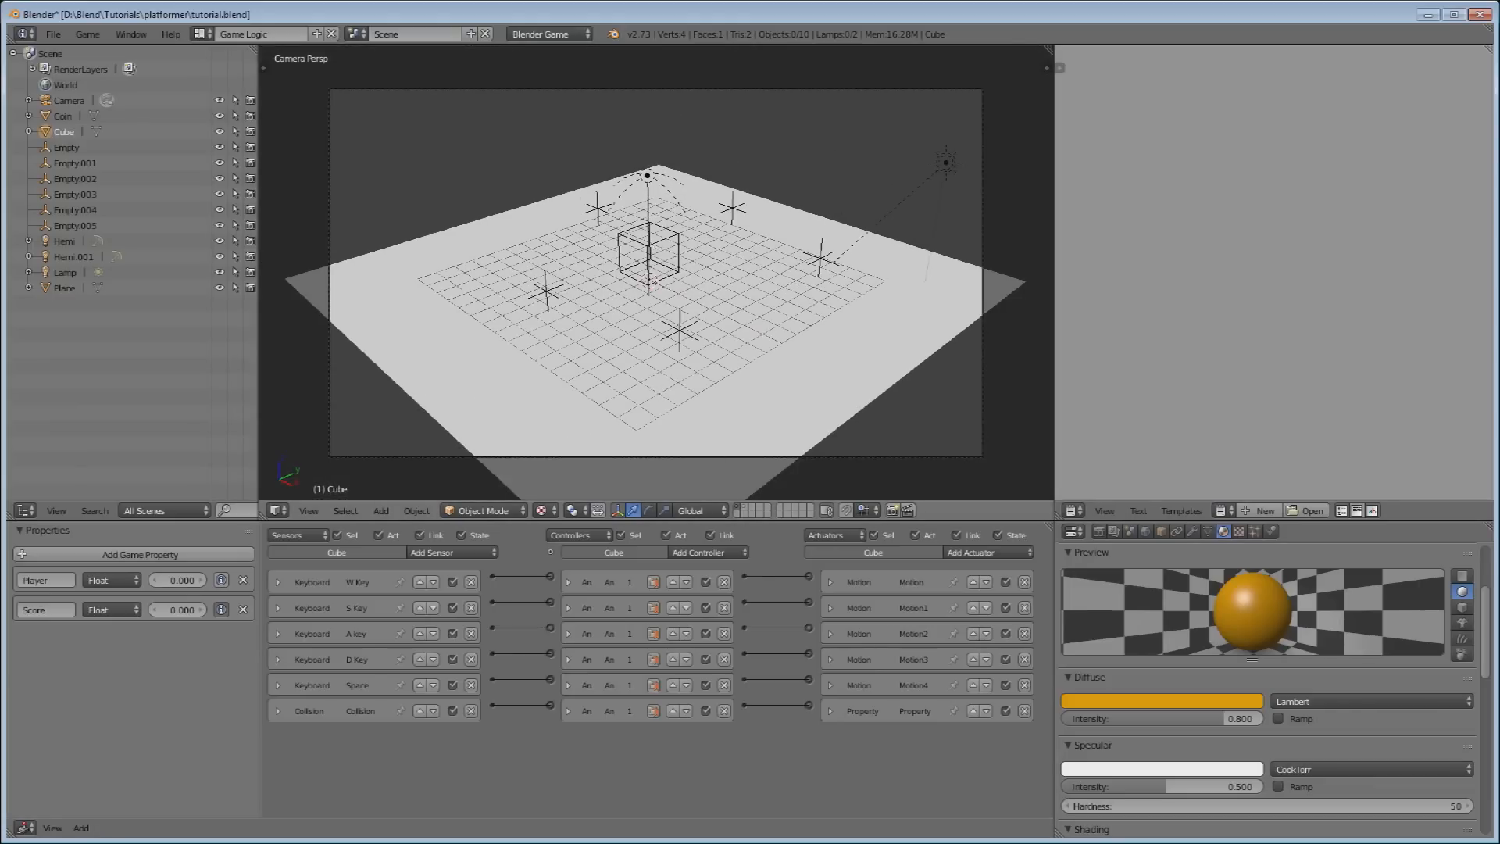
key(p)
key(s)
key(w)
key(space)
key(a)
key(space)
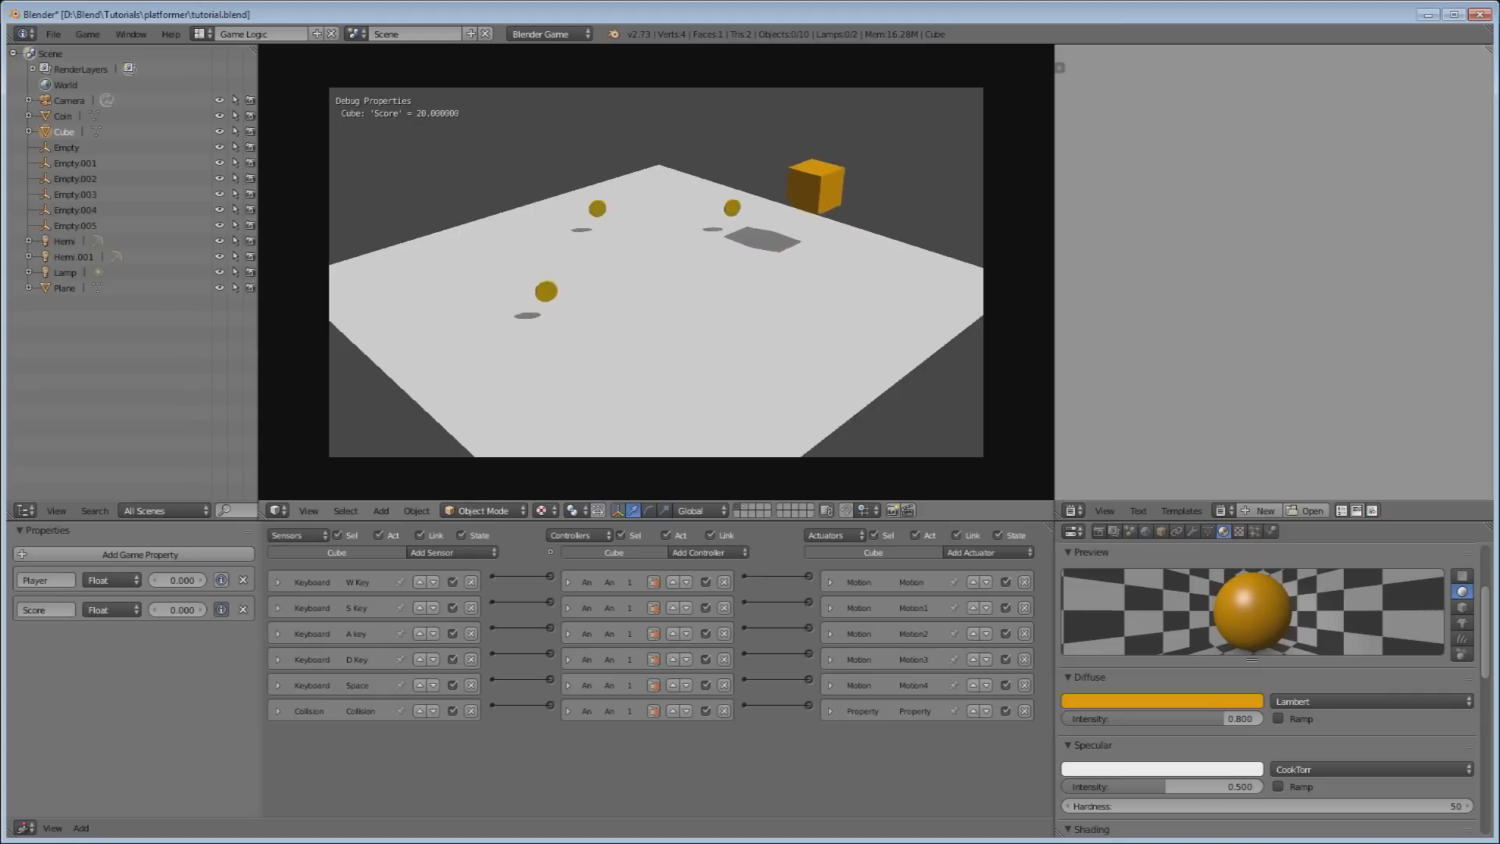
key(space)
key(s)
key(space)
key(s)
key(d)
key(w)
key(space)
key(a)
key(space)
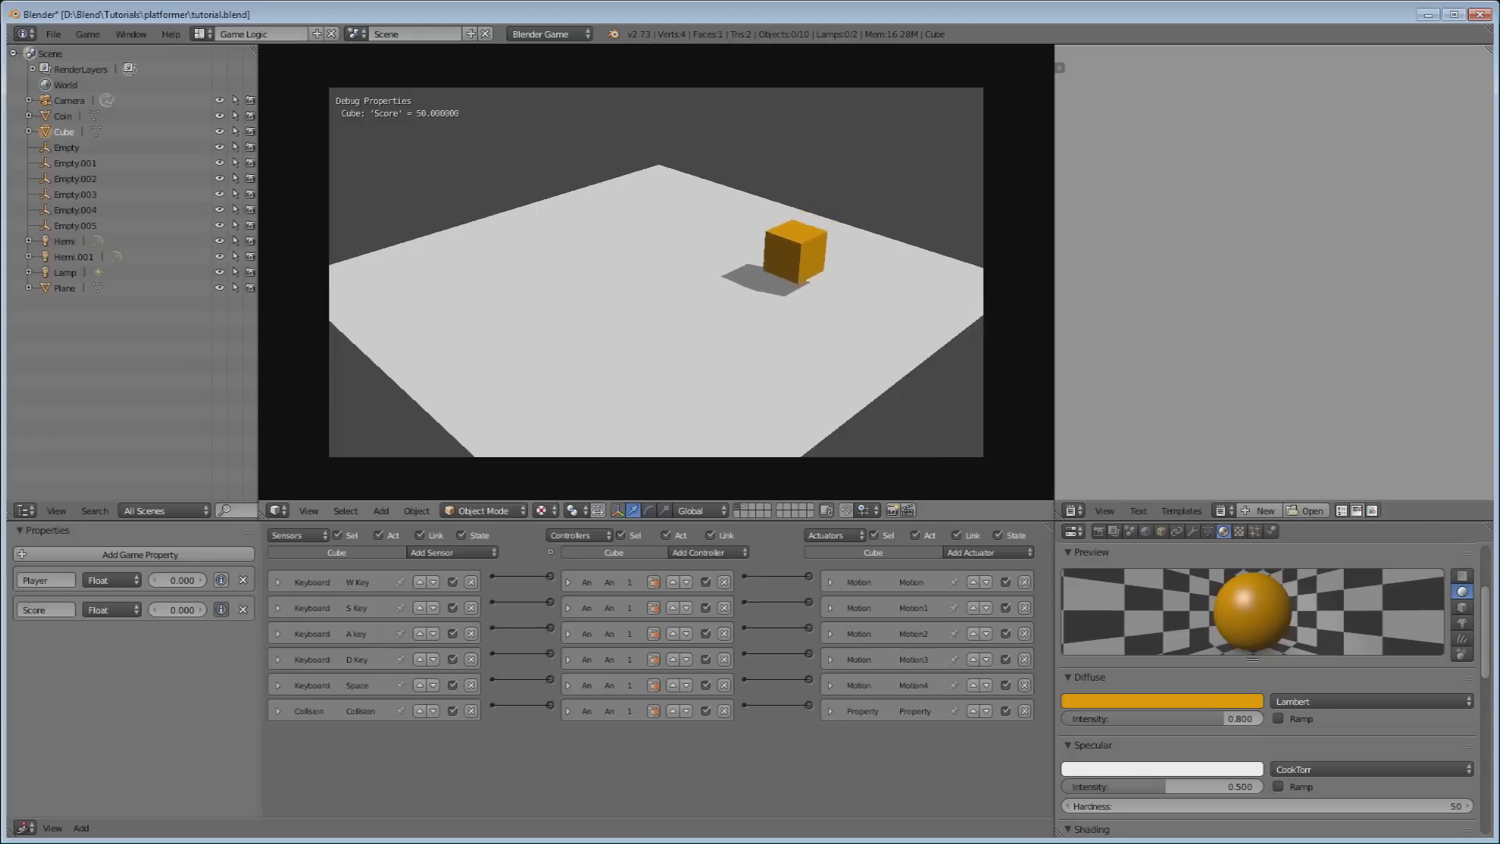
key(Escape)
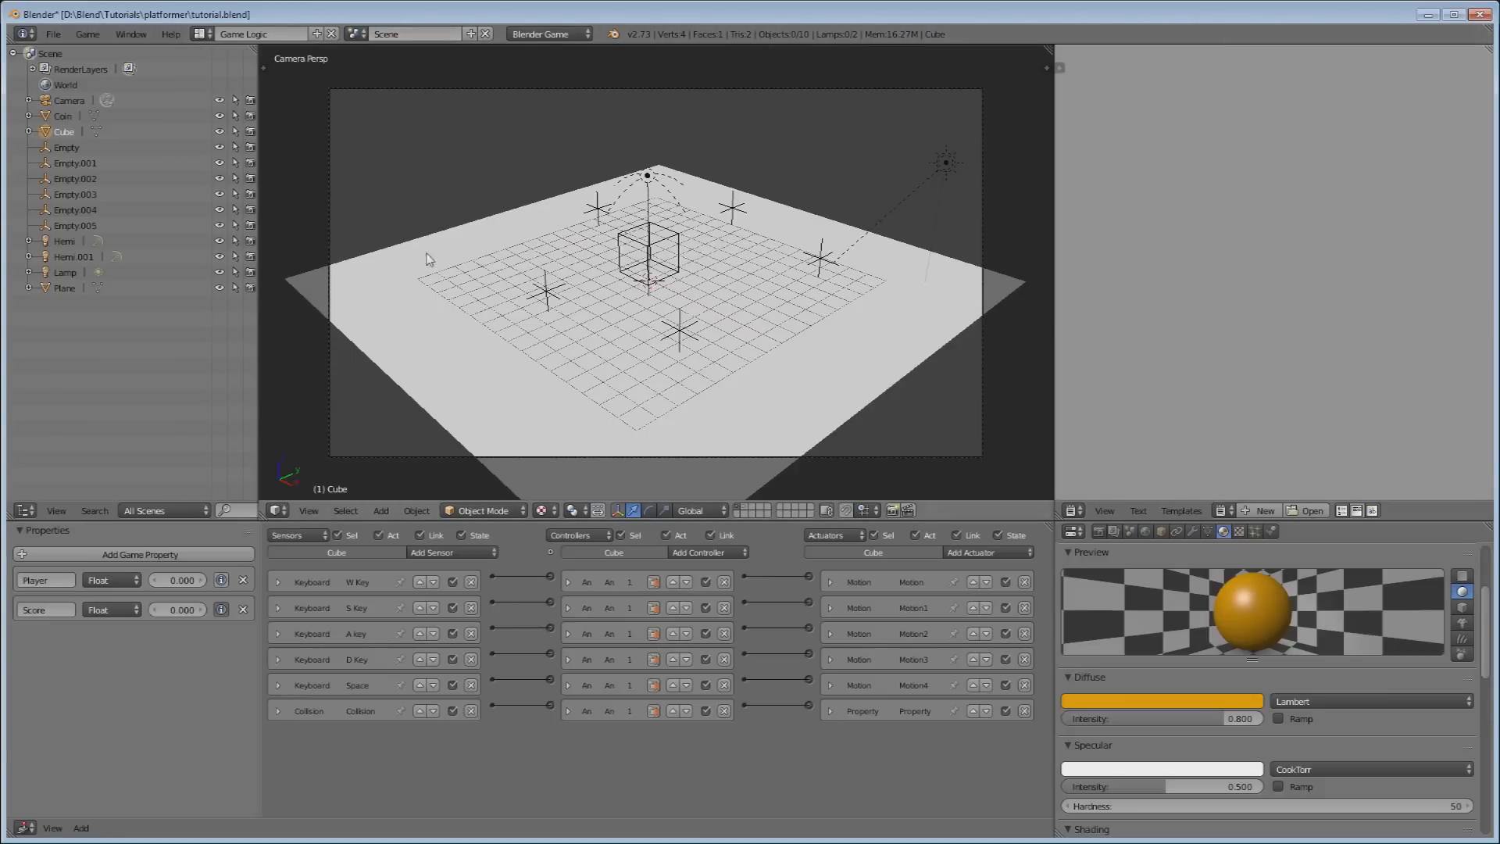
Rename the scene from 'Scene' to 'Level 1' in the Info header.
click(405, 34)
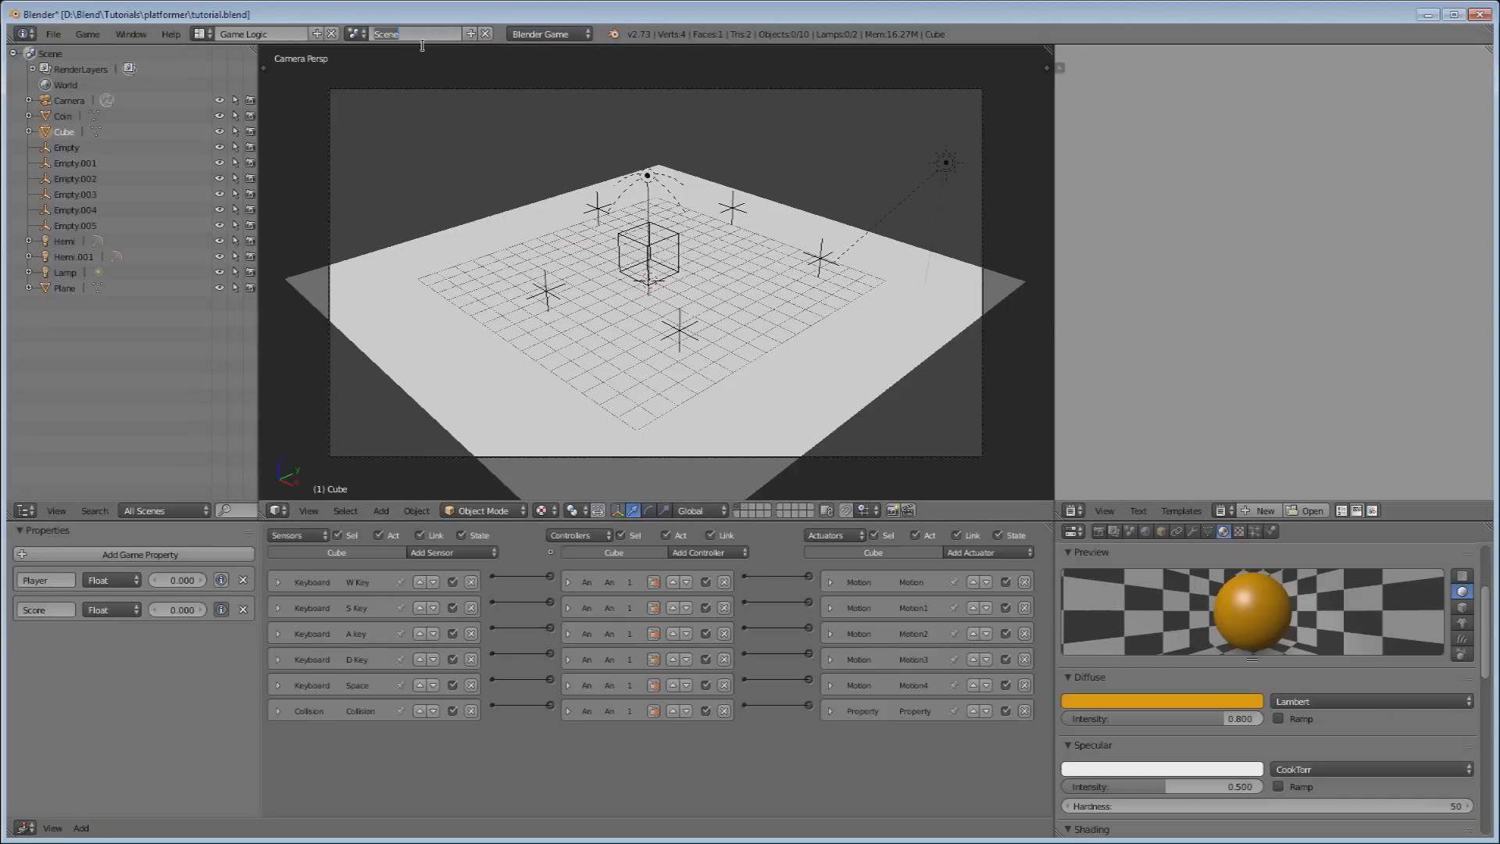
text(Level 1)
key(Return)
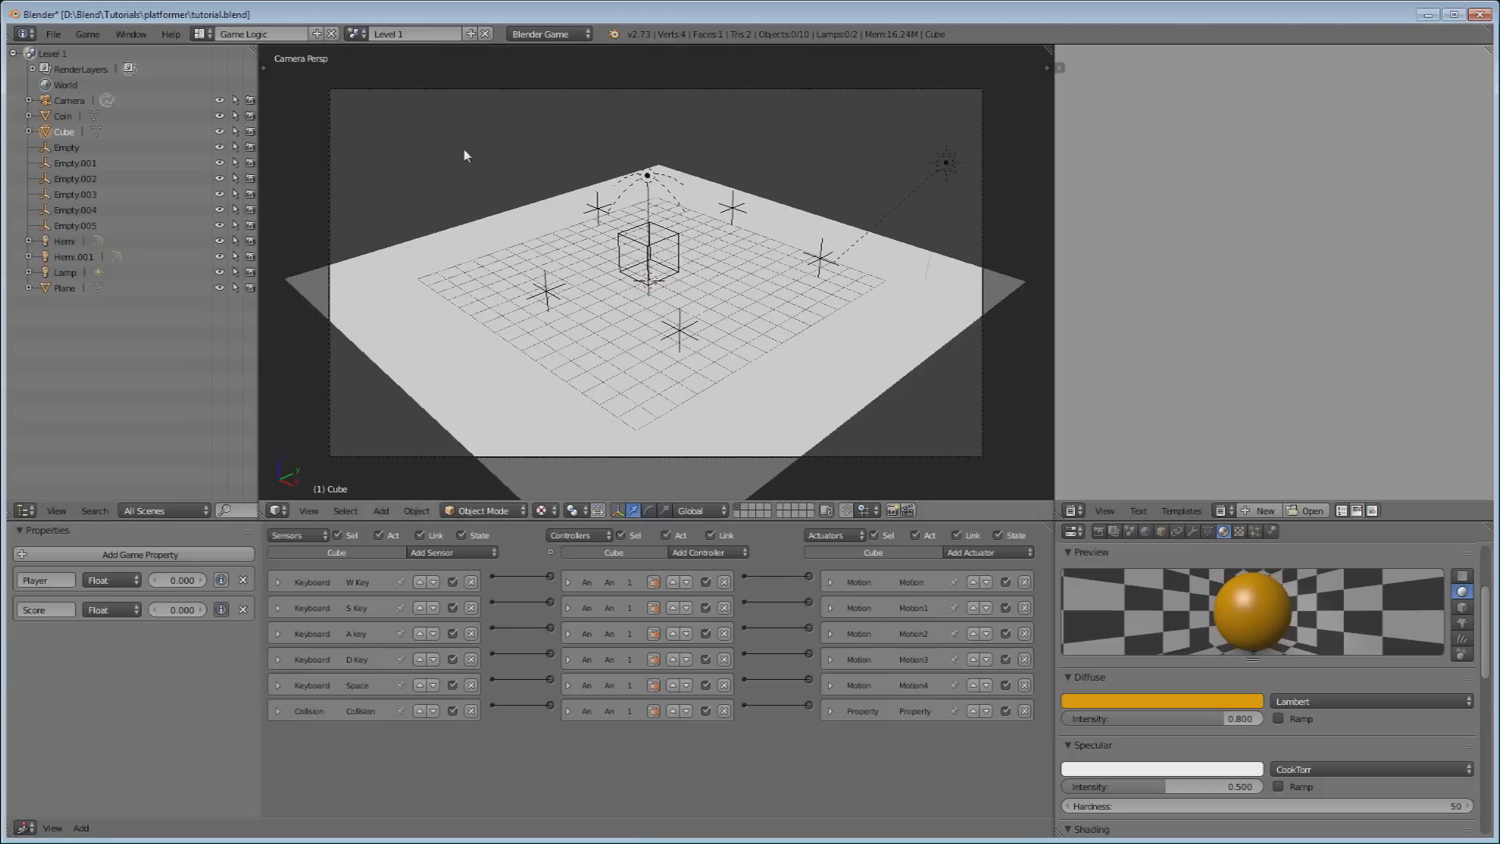
scroll(676, 194, down, 5)
scroll(724, 270, up, 5)
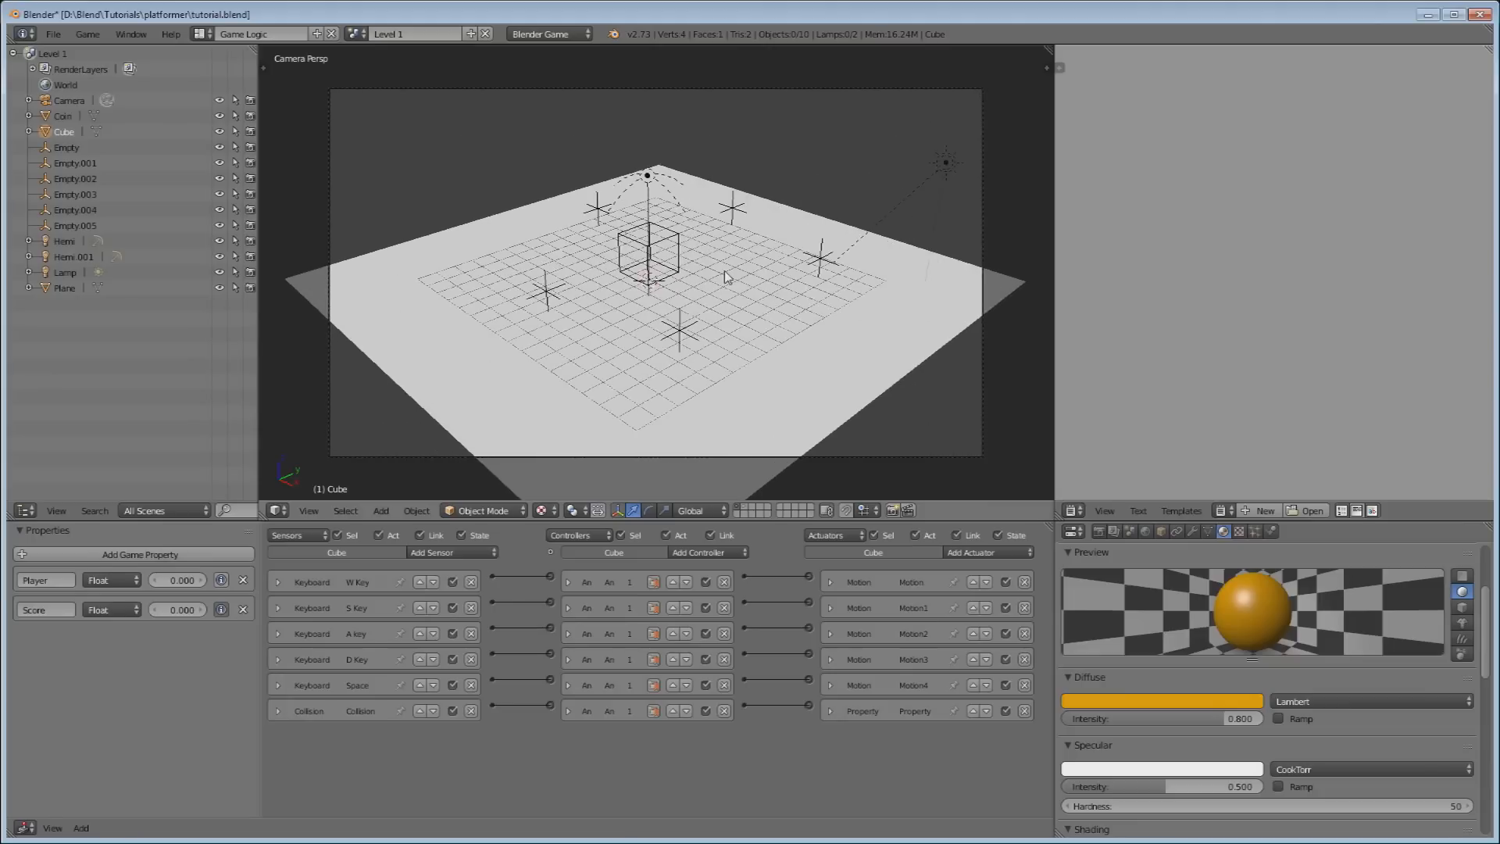
scroll(724, 270, down, 1)
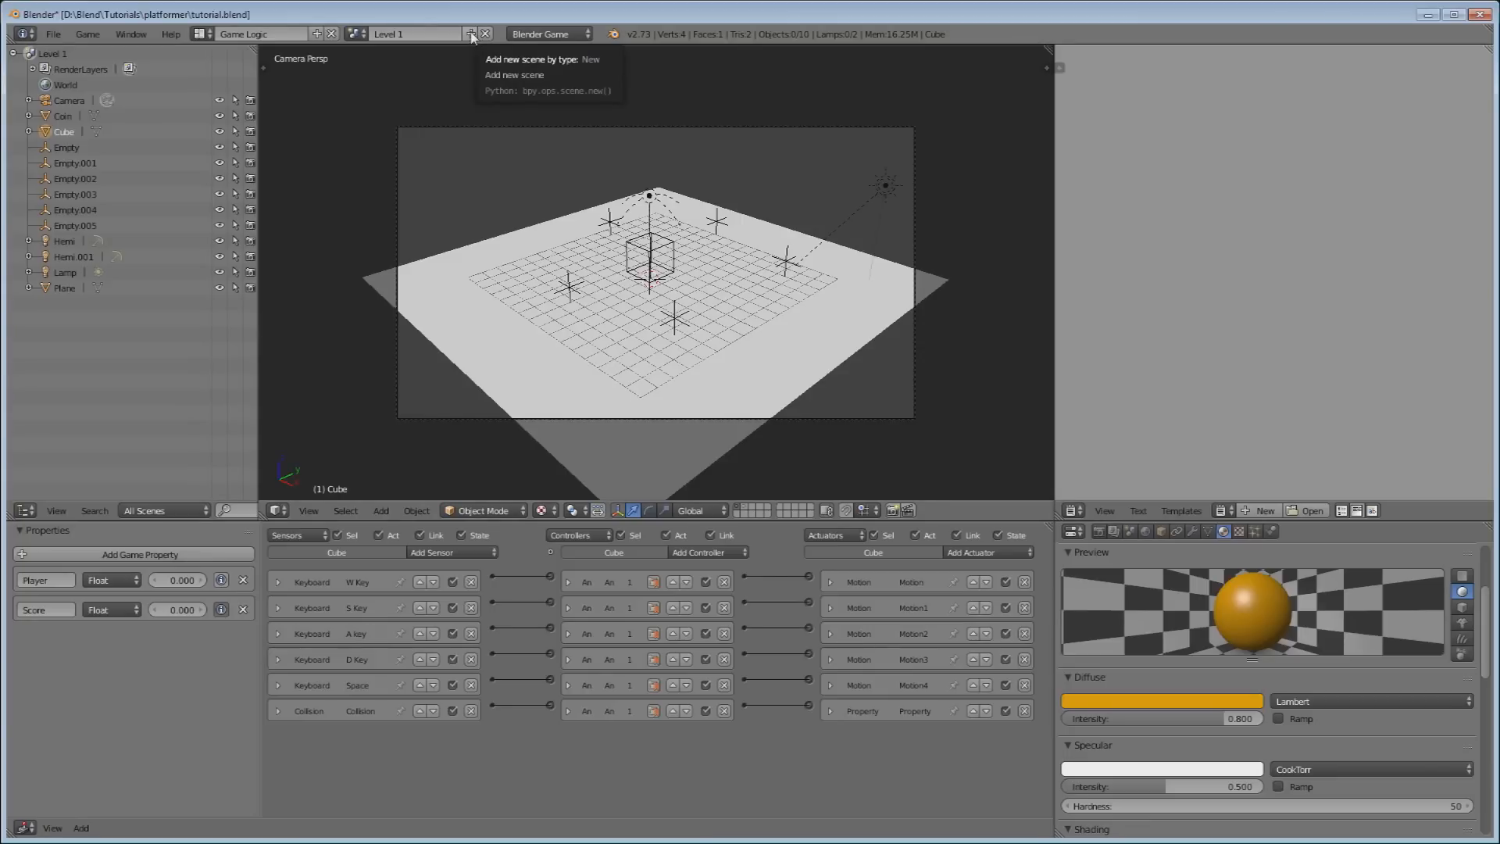
Create a new empty scene with the New option from the scene + menu.
click(471, 34)
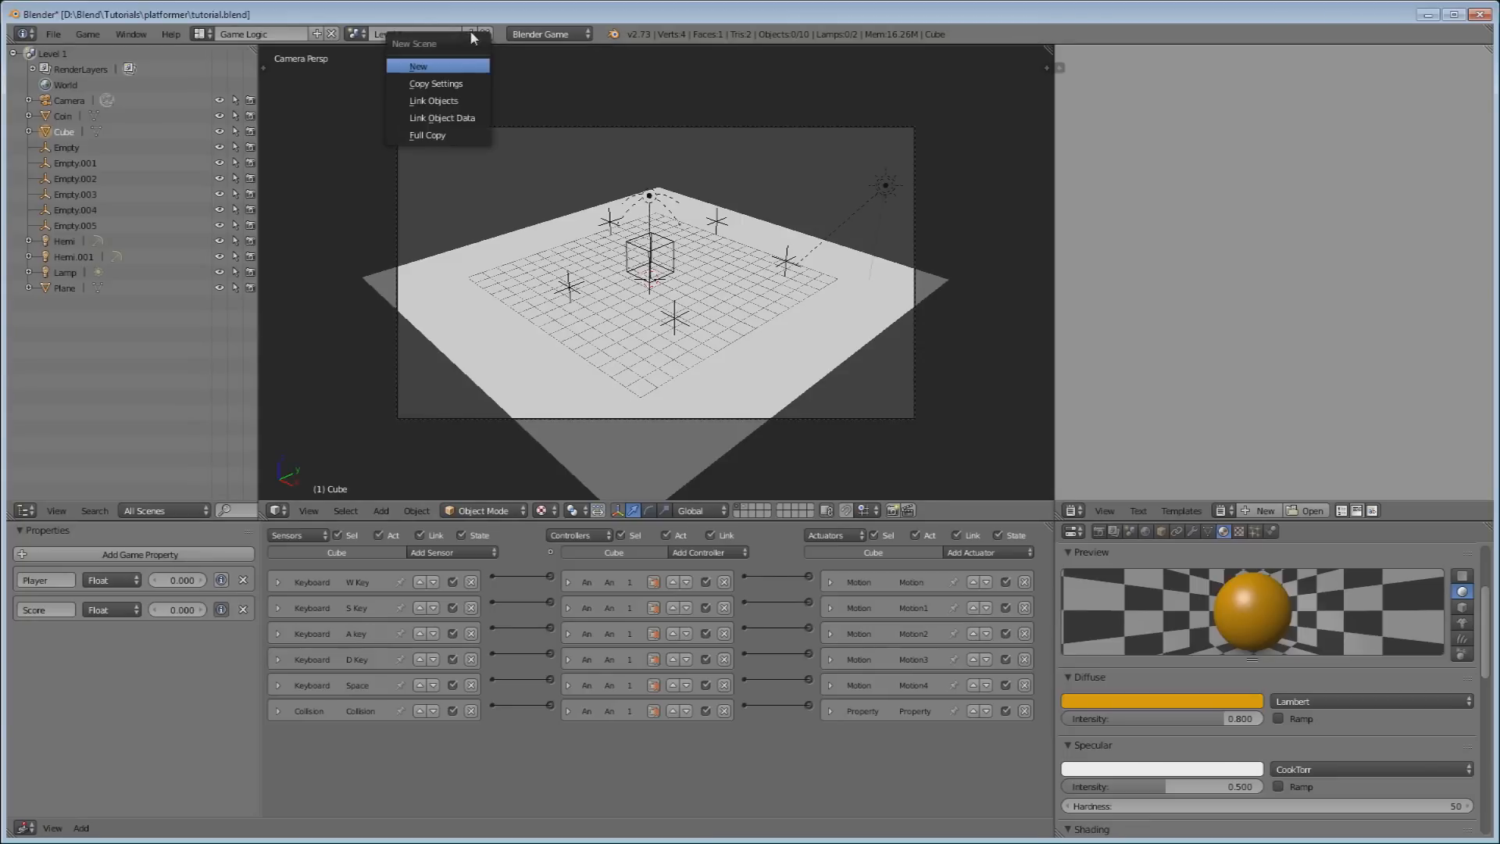
click(418, 67)
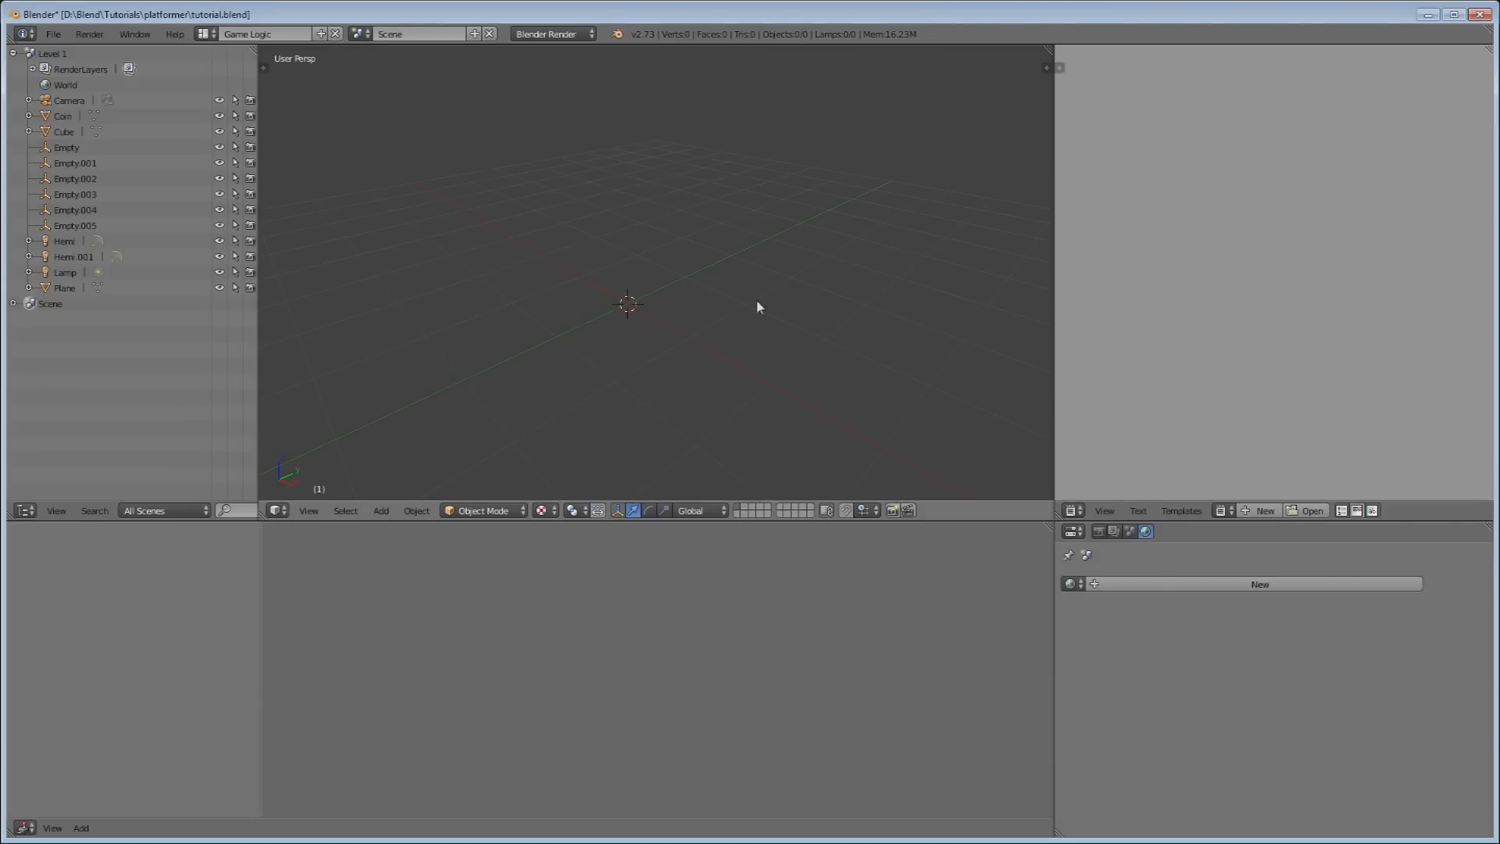
middle_drag(623, 228, 783, 269)
scroll(781, 267, down, 2)
scroll(578, 280, up, 3)
Set the new scene's render engine to Blender Game and its game shading to GLSL.
click(559, 41)
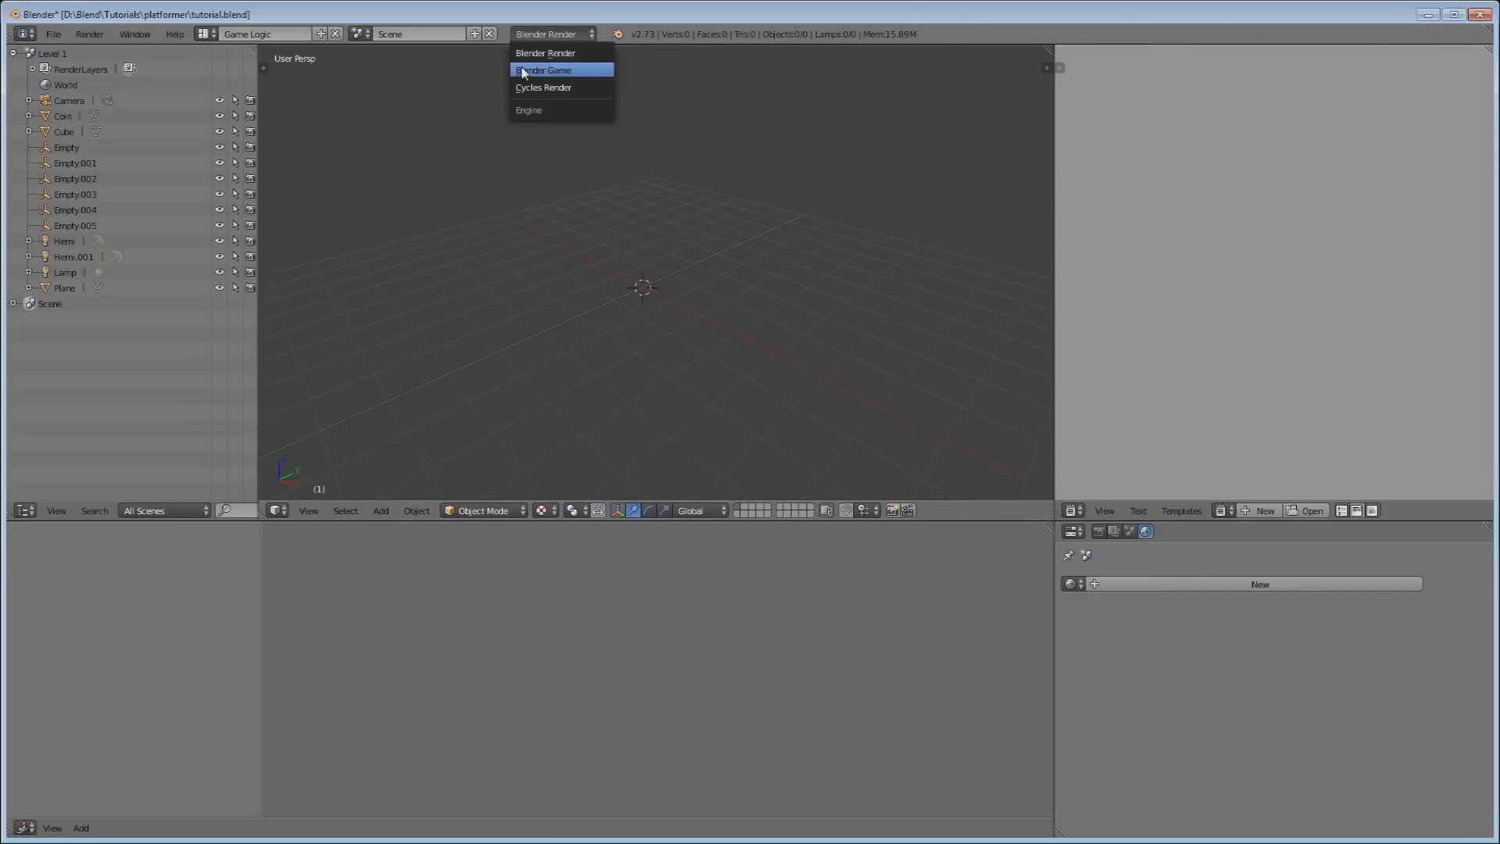
click(528, 74)
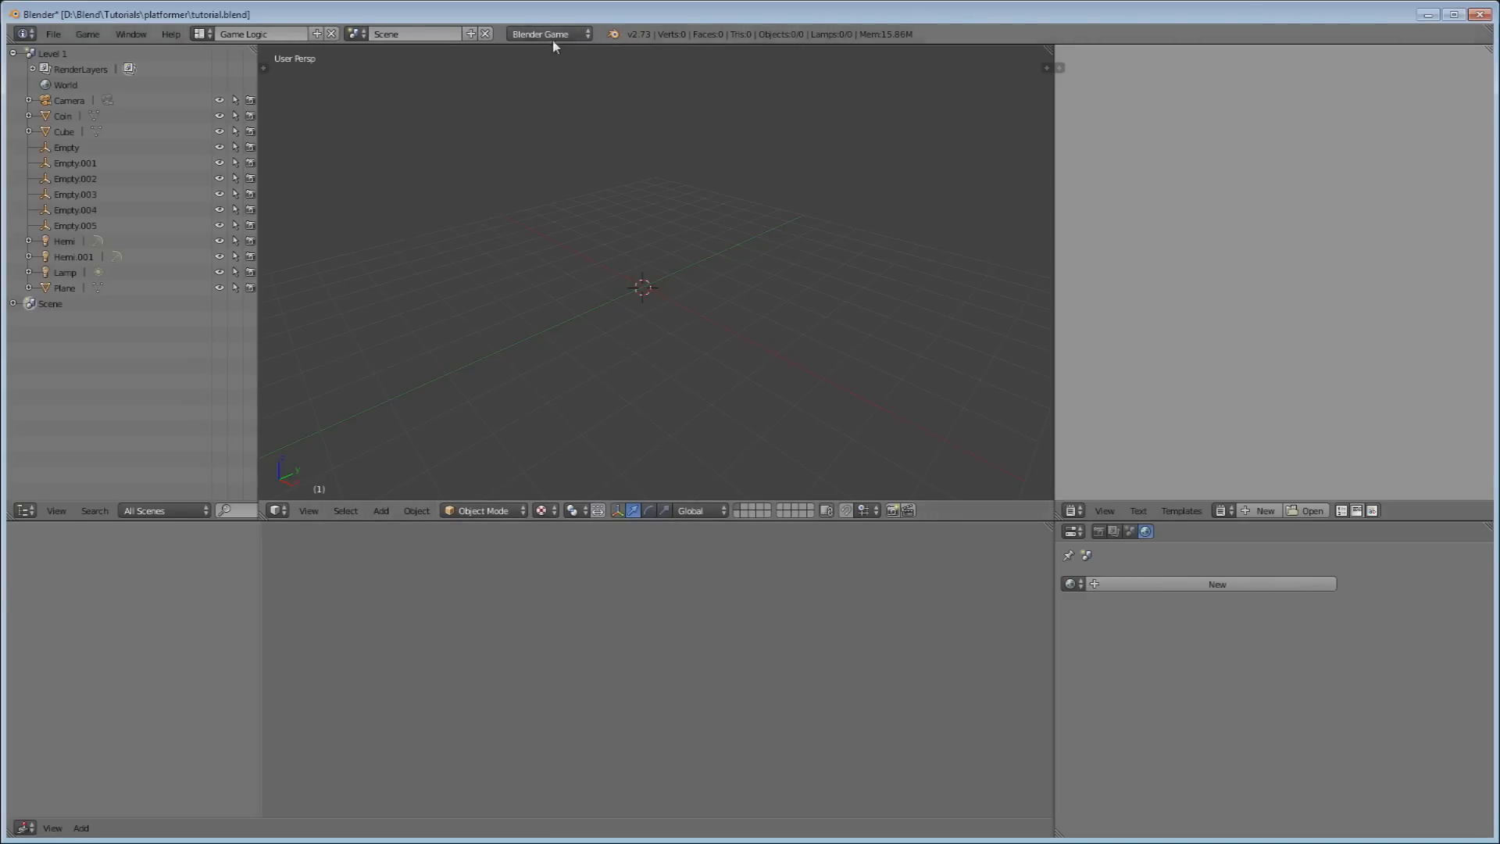
click(1099, 532)
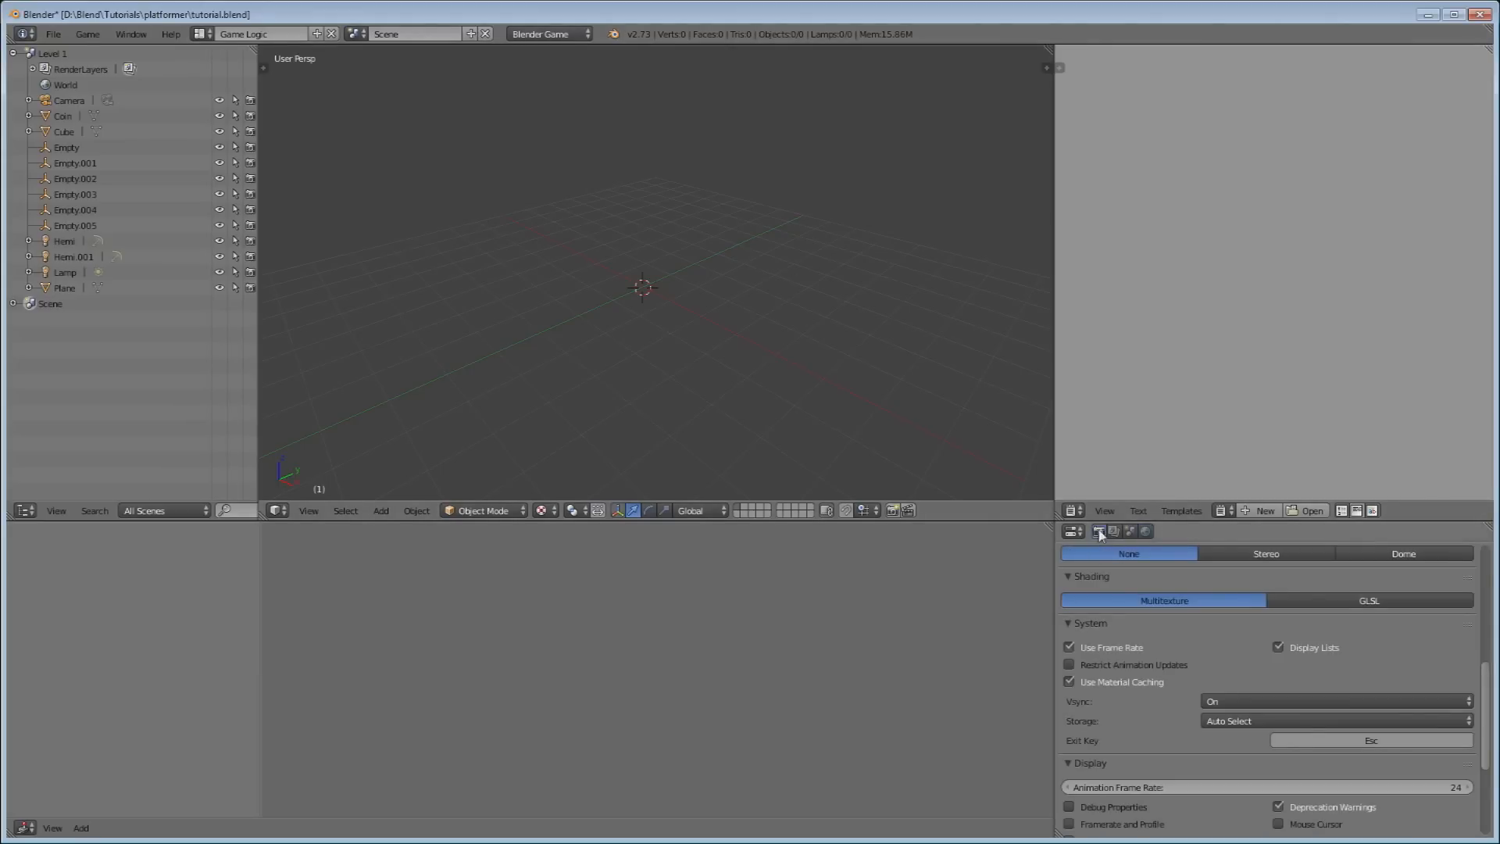
scroll(1113, 552, down, 3)
scroll(1114, 551, up, 4)
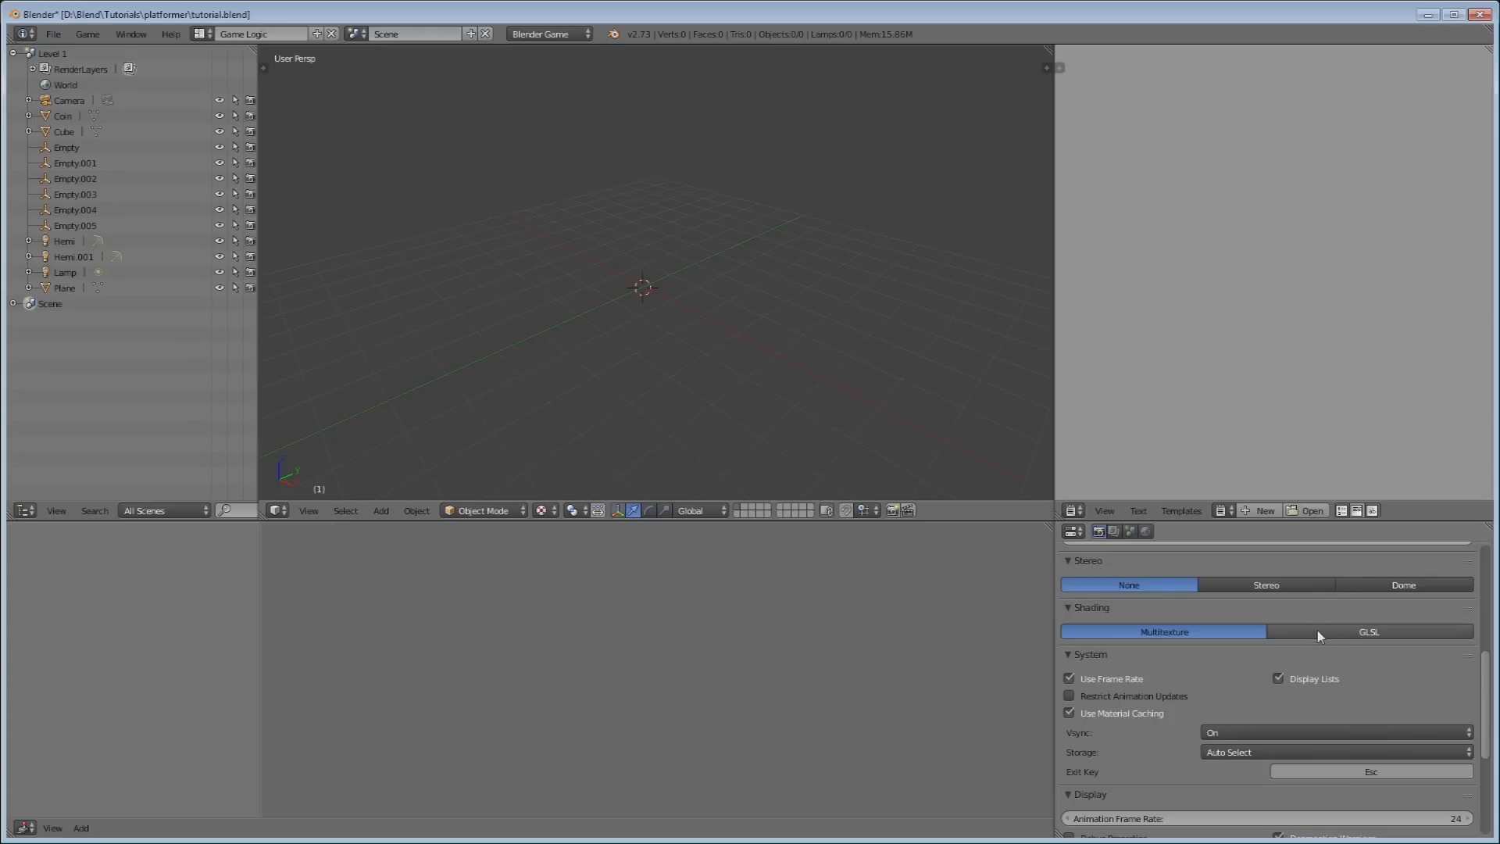
click(1317, 637)
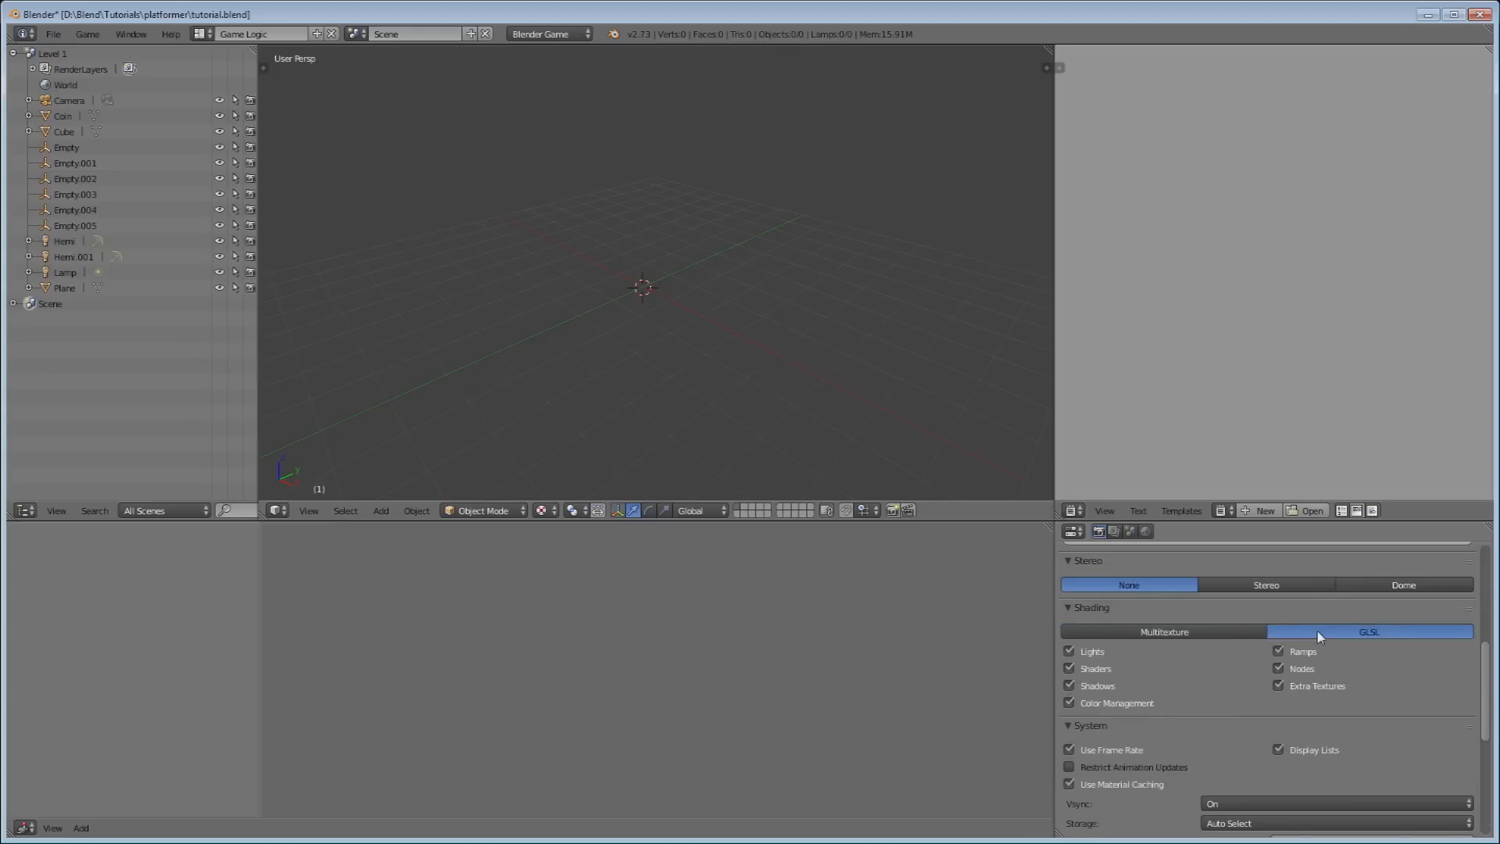
click(1142, 532)
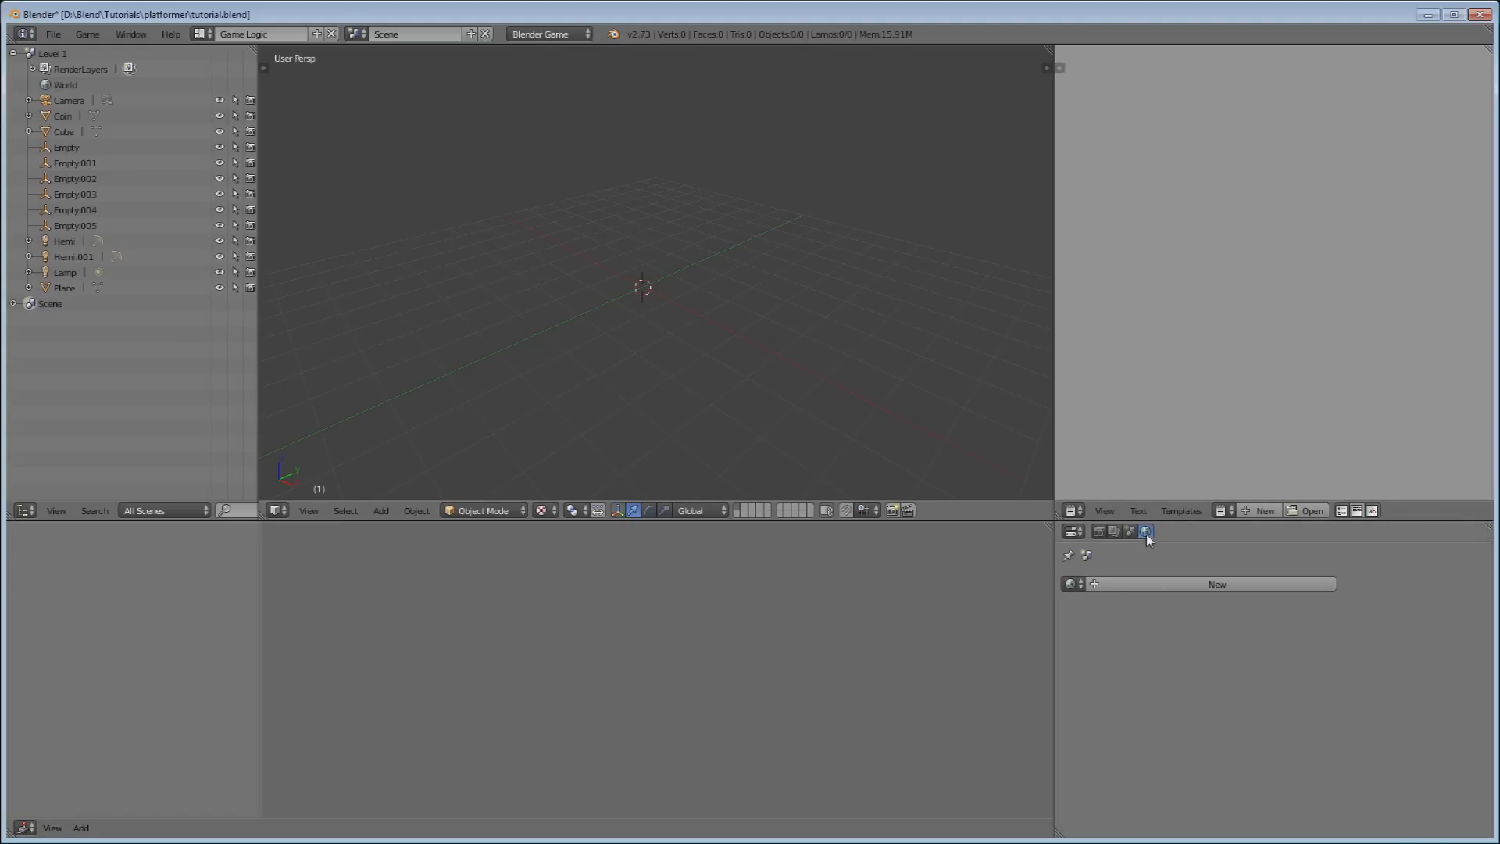
Assign the existing 'World' datablock to the new scene, giving it 2 users.
click(1076, 584)
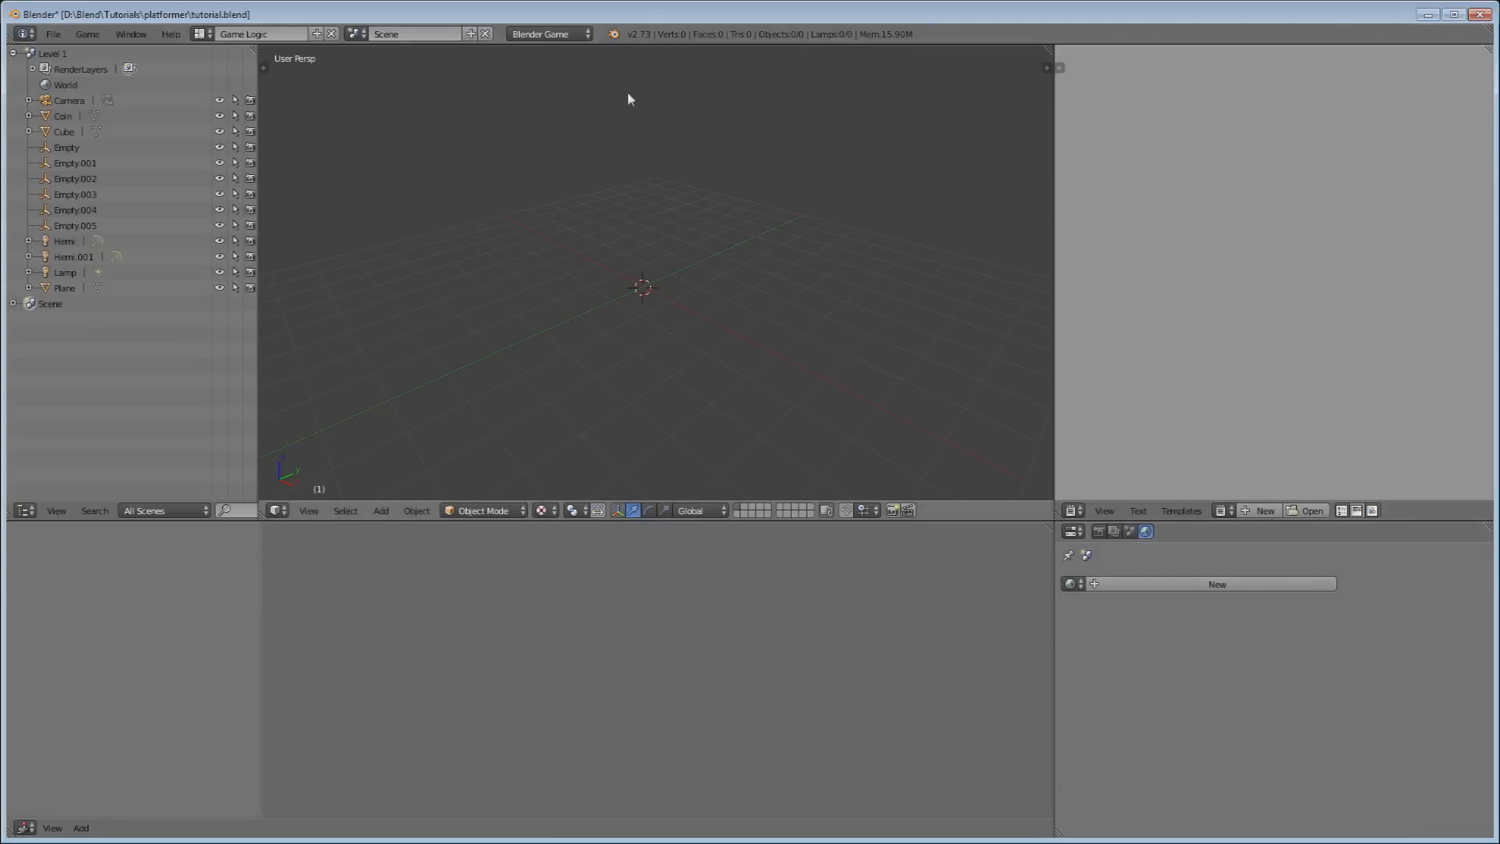
click(1075, 582)
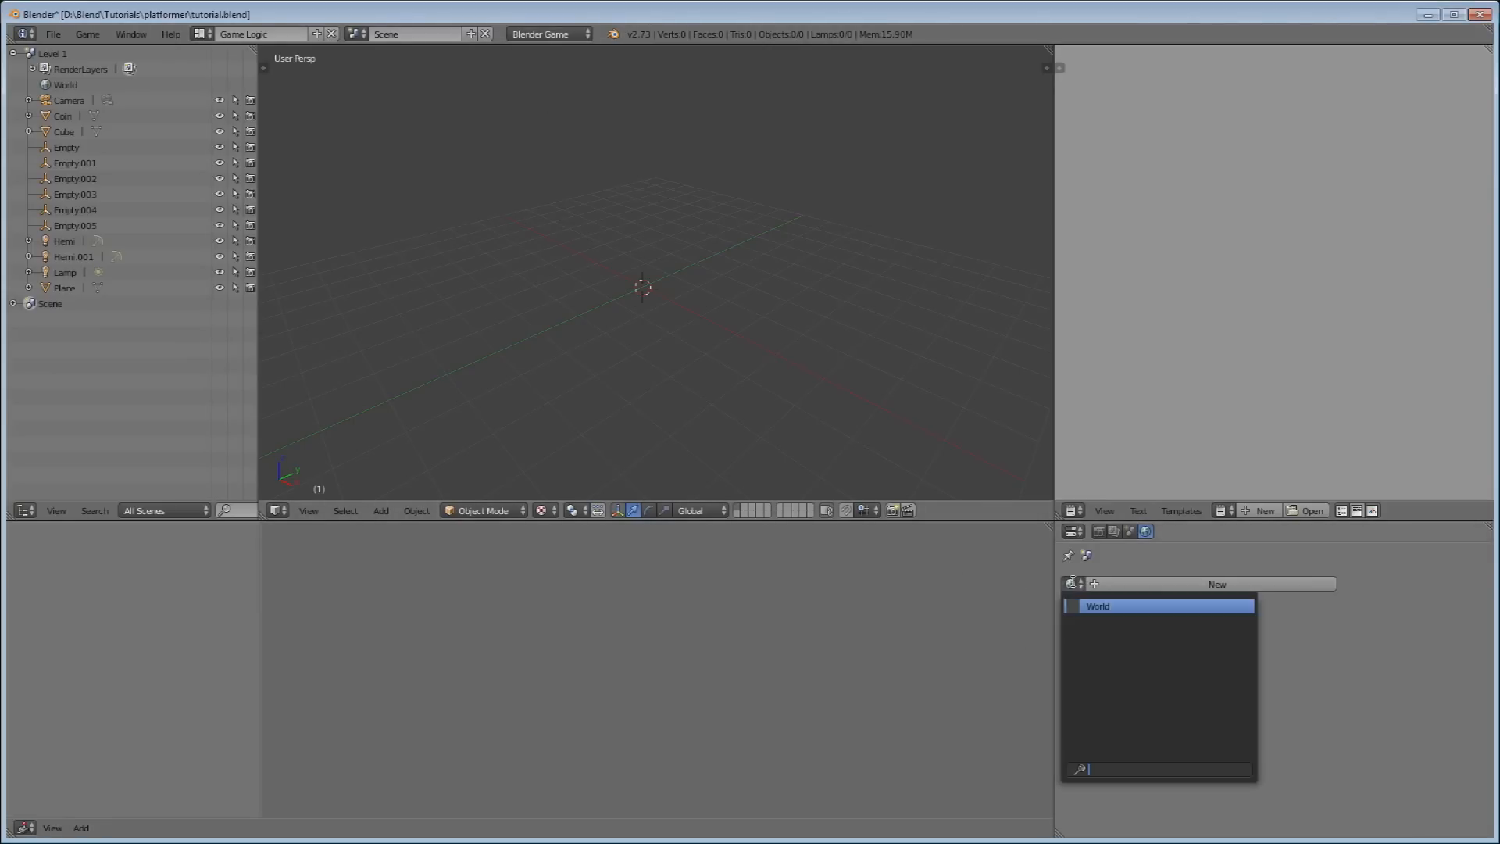
click(1094, 609)
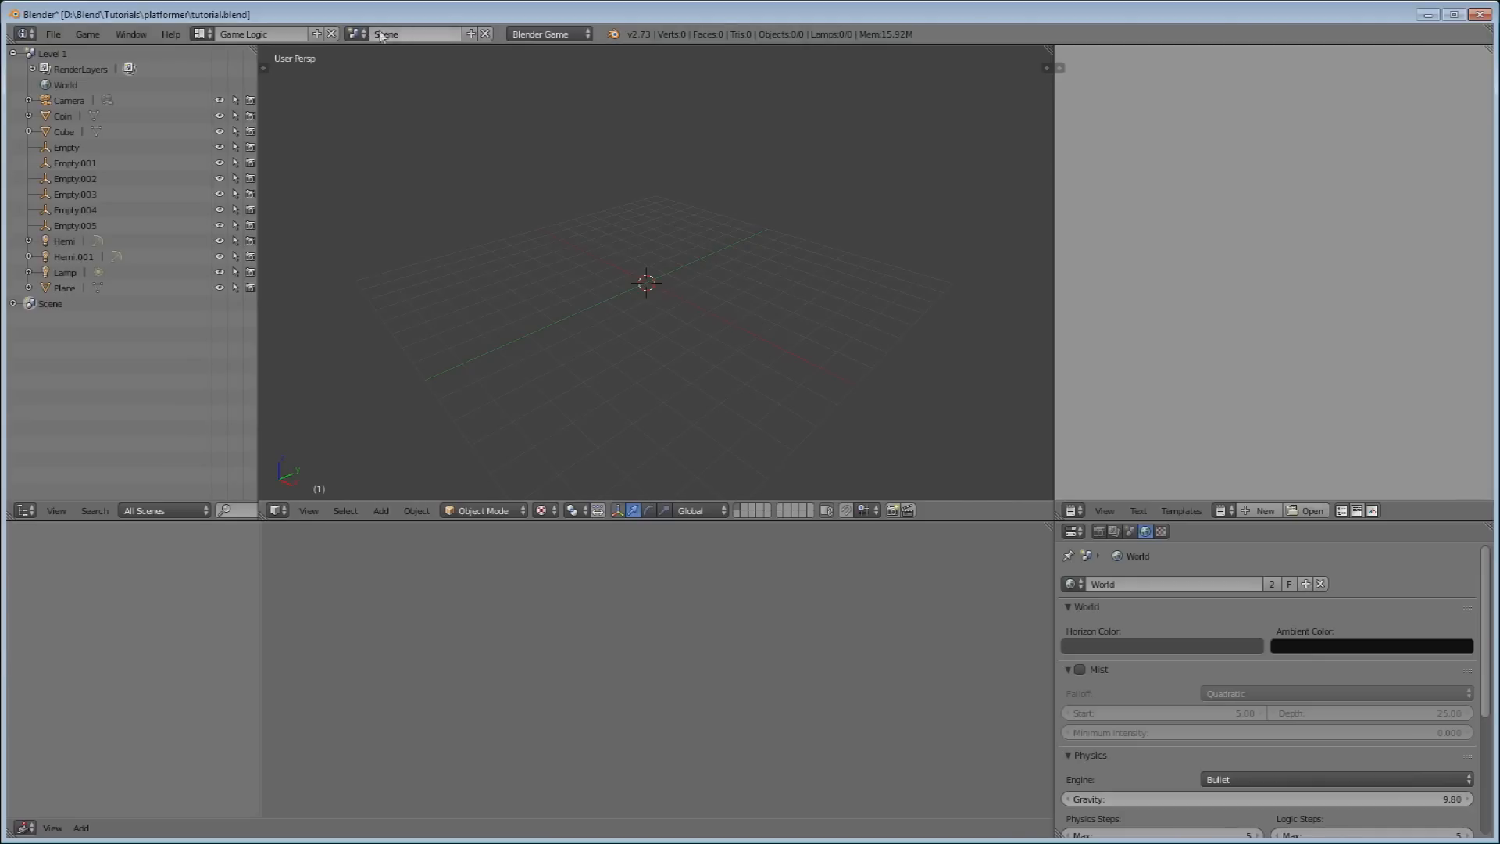
Rename the new scene to 'Level 2'.
double_click(407, 35)
text(Level 2)
key(Return)
Switch back to the Level 1 scene with its floor, empties and cube.
click(354, 35)
click(353, 33)
click(353, 33)
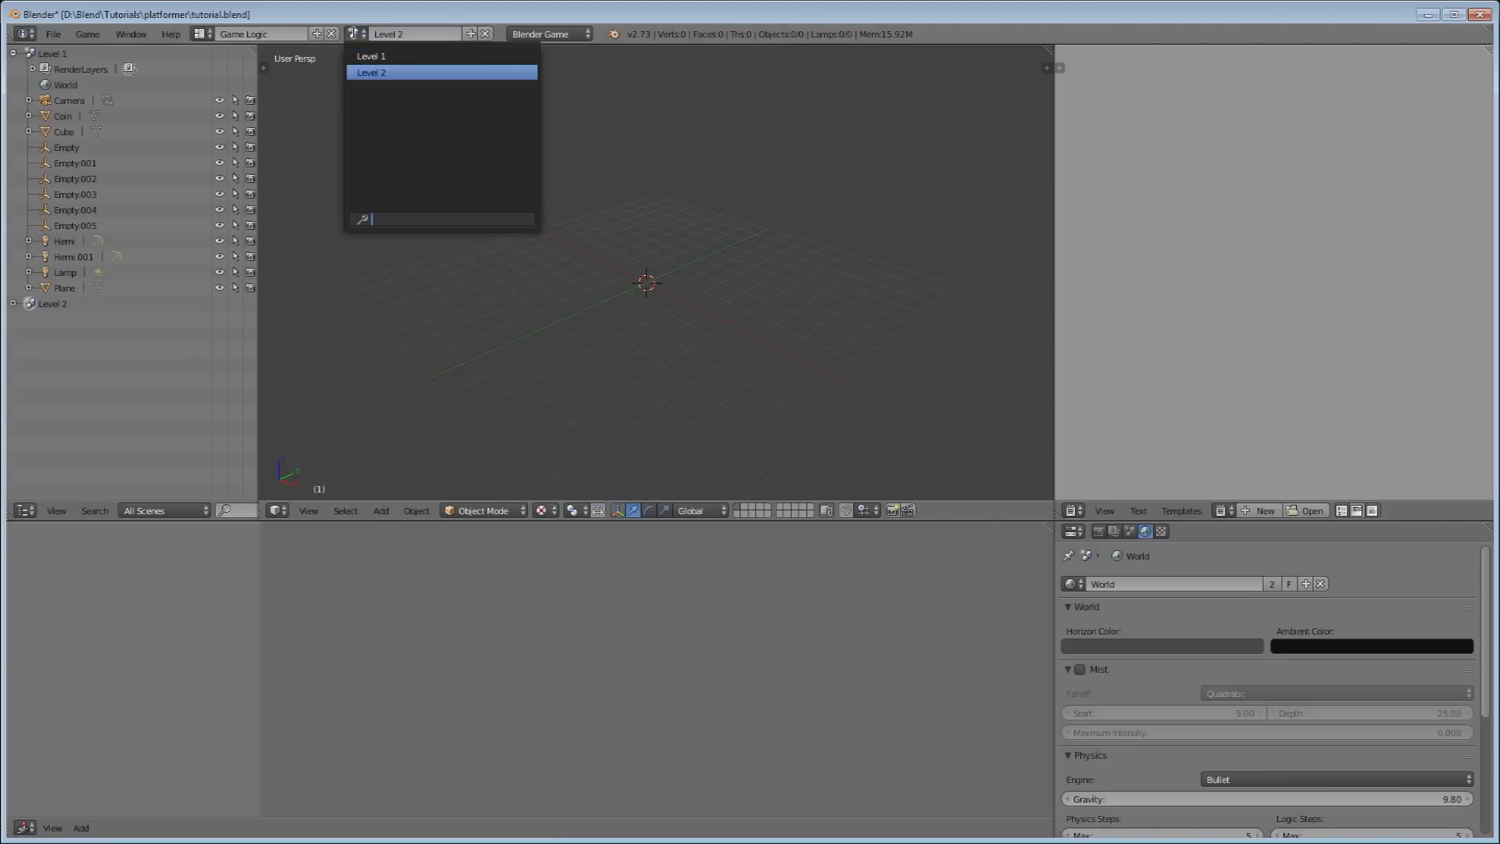
click(368, 56)
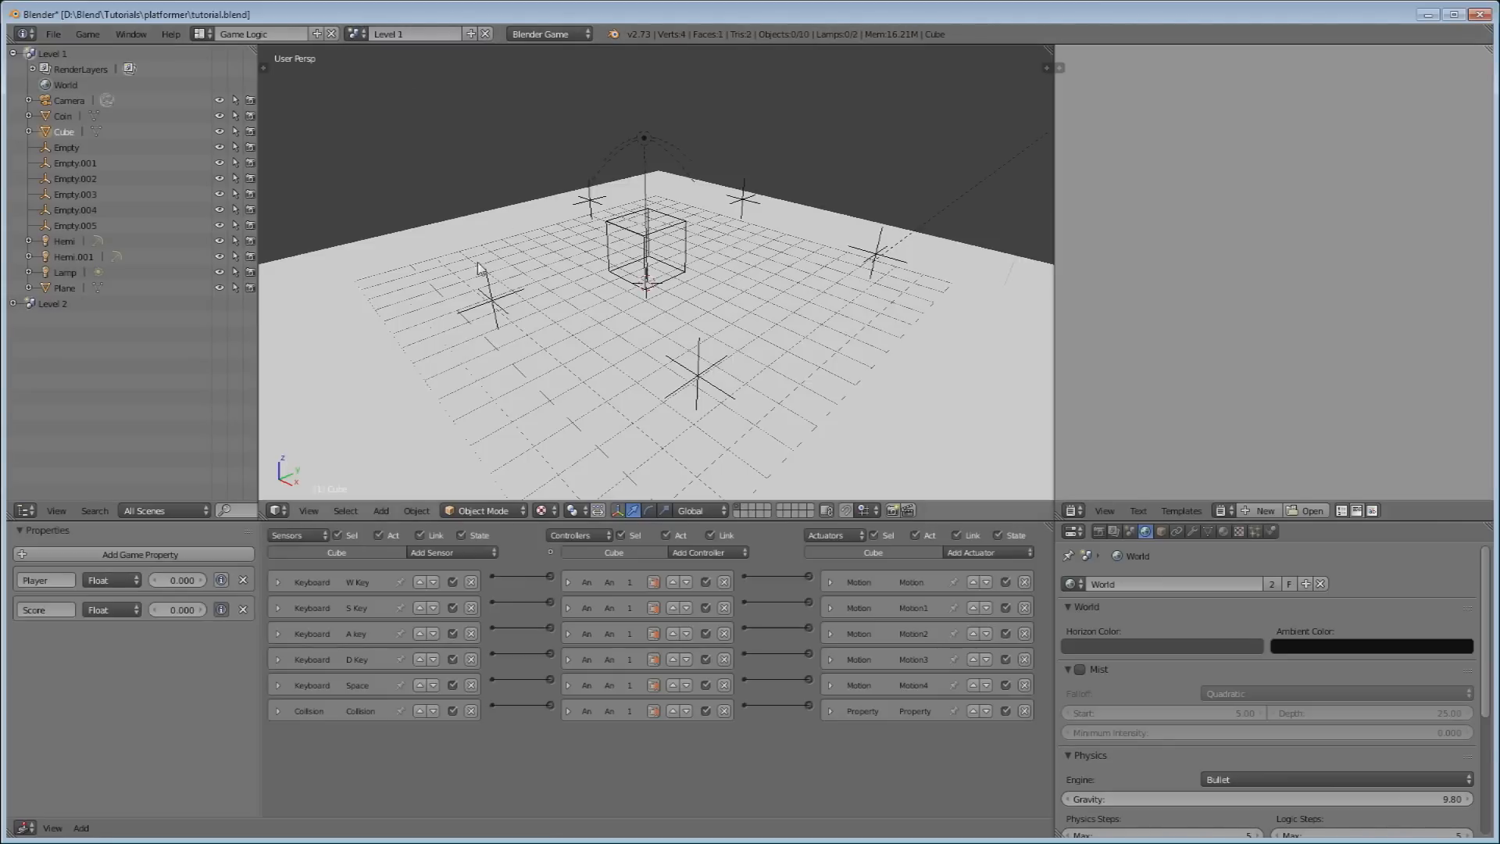
scroll(697, 139, down, 5)
scroll(702, 154, down, 1)
scroll(711, 170, up, 1)
scroll(729, 304, up, 1)
scroll(732, 328, down, 1)
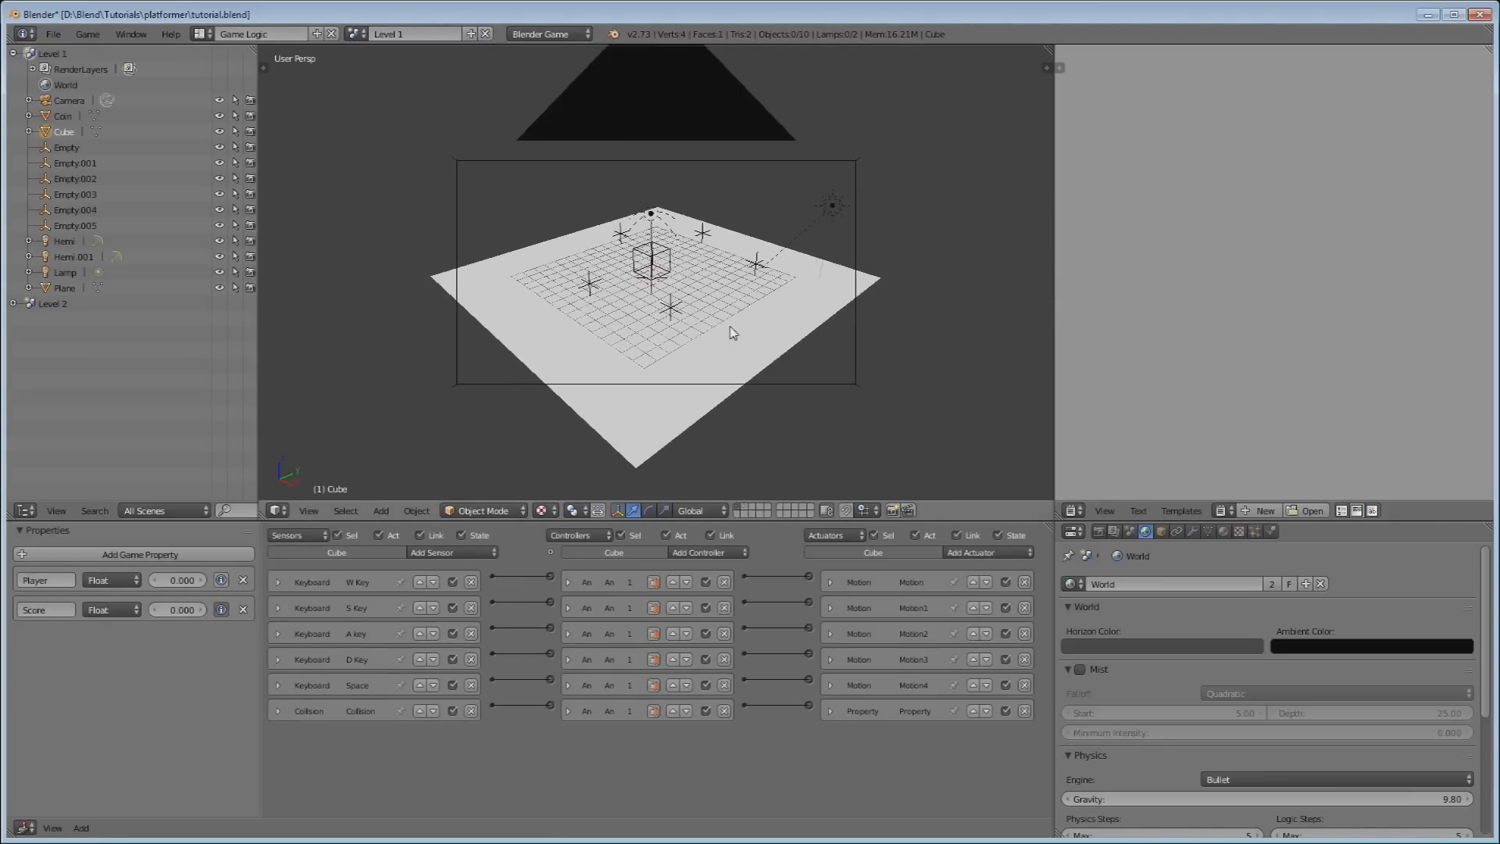
Reveal the objects on every layer and survey the cube, plane and camera.
shift+click(744, 508)
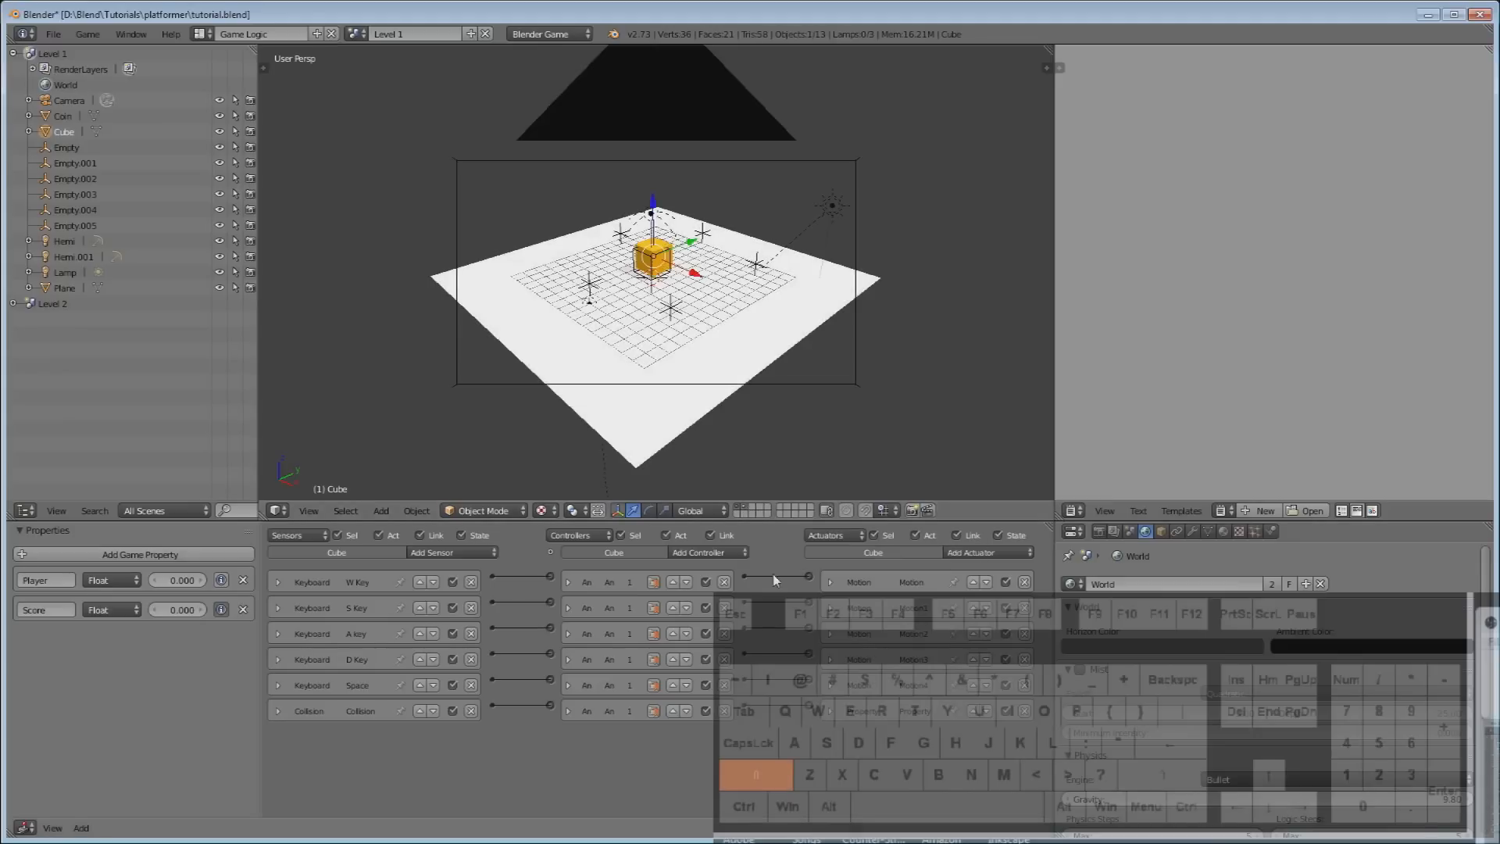
middle_drag(794, 280, 827, 385)
scroll(828, 385, up, 5)
middle_drag(742, 305, 635, 247)
scroll(636, 247, down, 3)
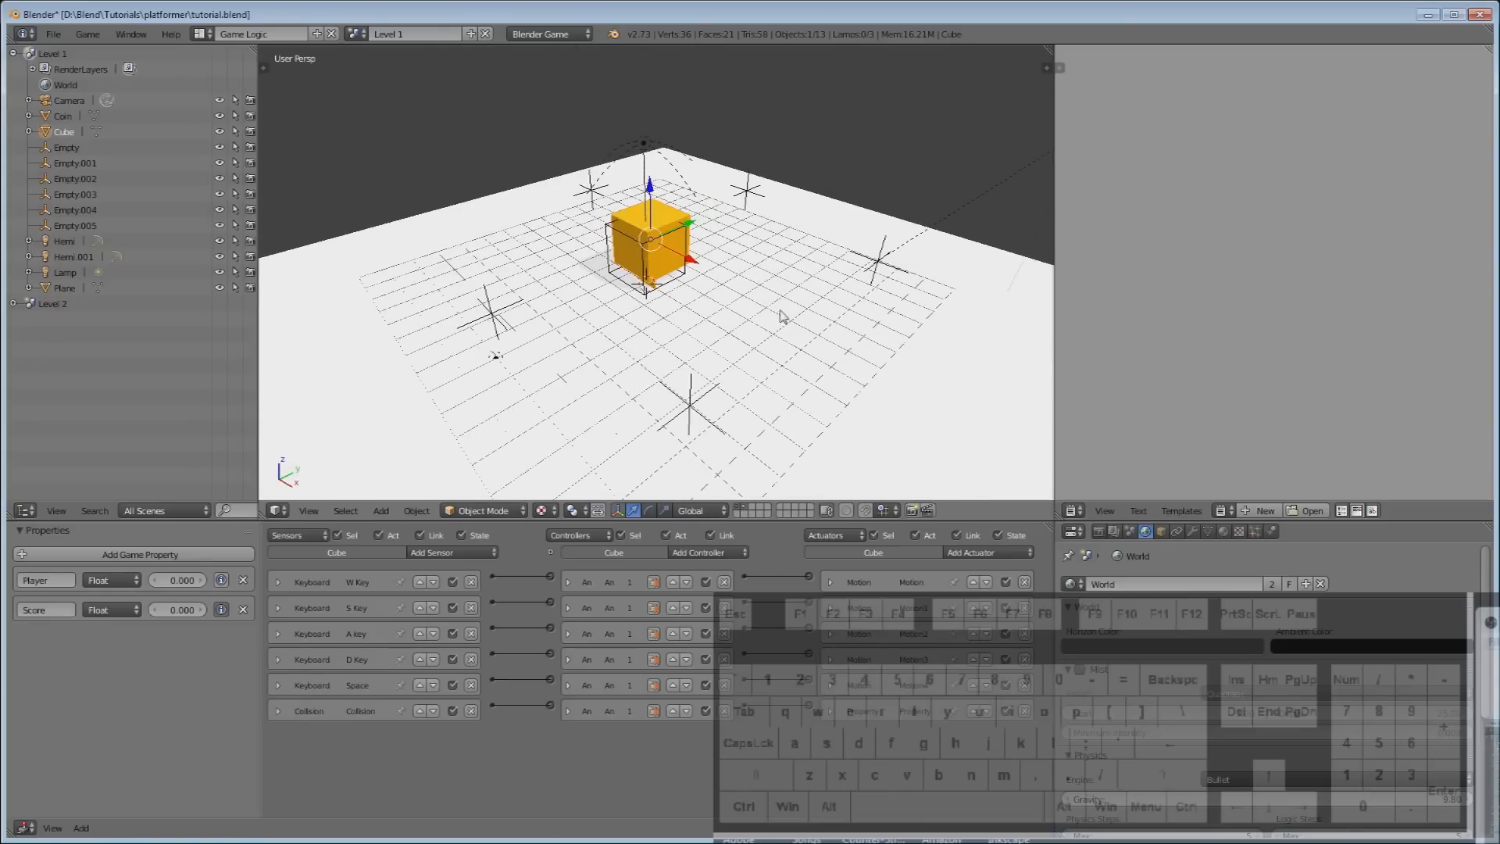
middle_drag(781, 315, 692, 286)
scroll(683, 328, down, 6)
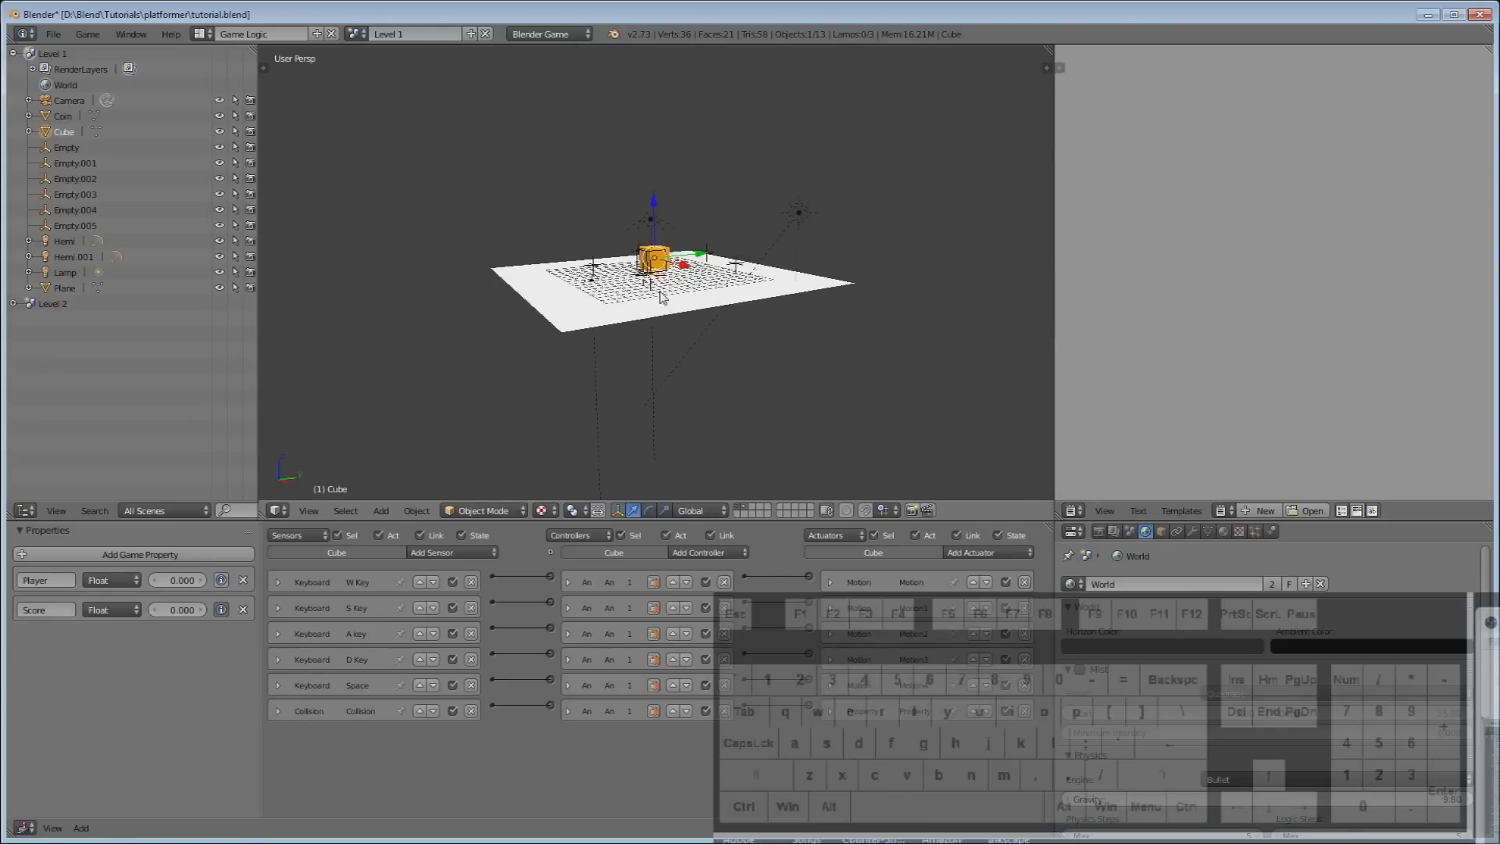
mouse_move(589, 223)
middle_down()
mouse_move(783, 238)
mouse_move(576, 245)
middle_up()
Select all Level 1 objects and link them into the Level 2 scene.
key(a)
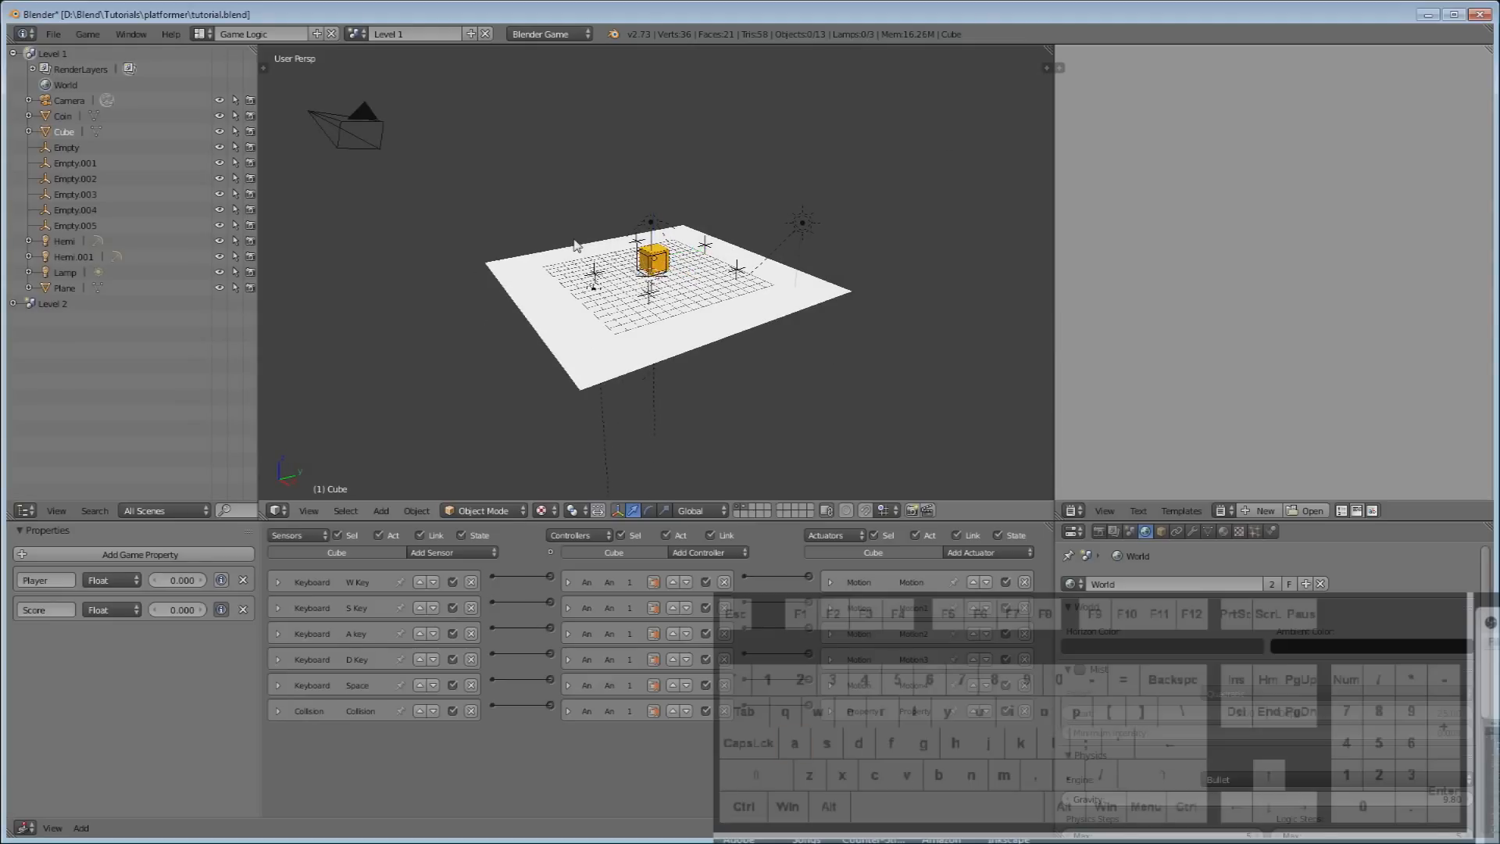
key(a)
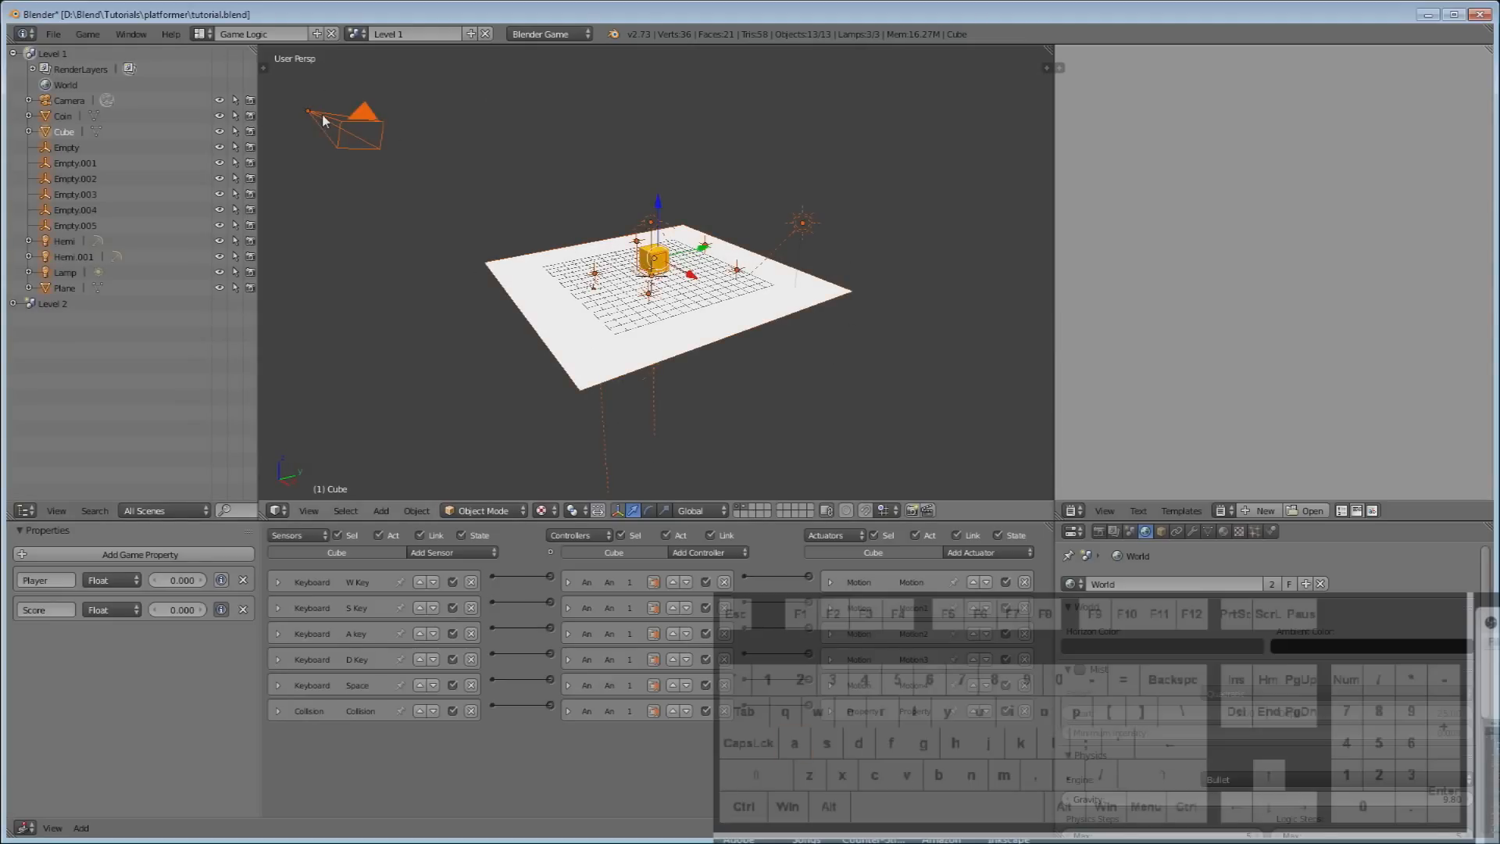
middle_drag(678, 311, 677, 321)
scroll(677, 321, down, 2)
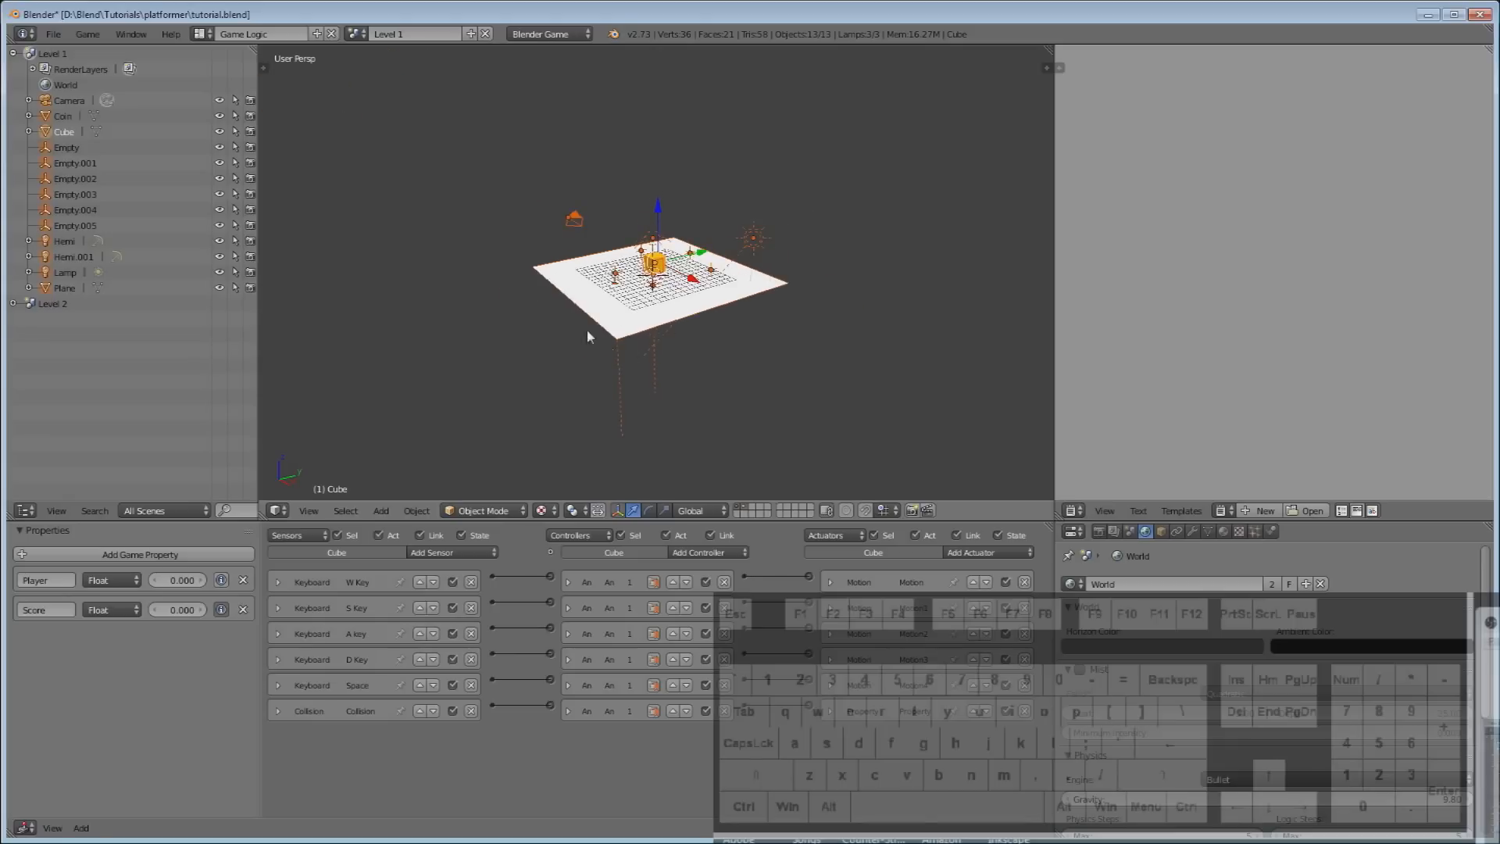
scroll(726, 314, up, 2)
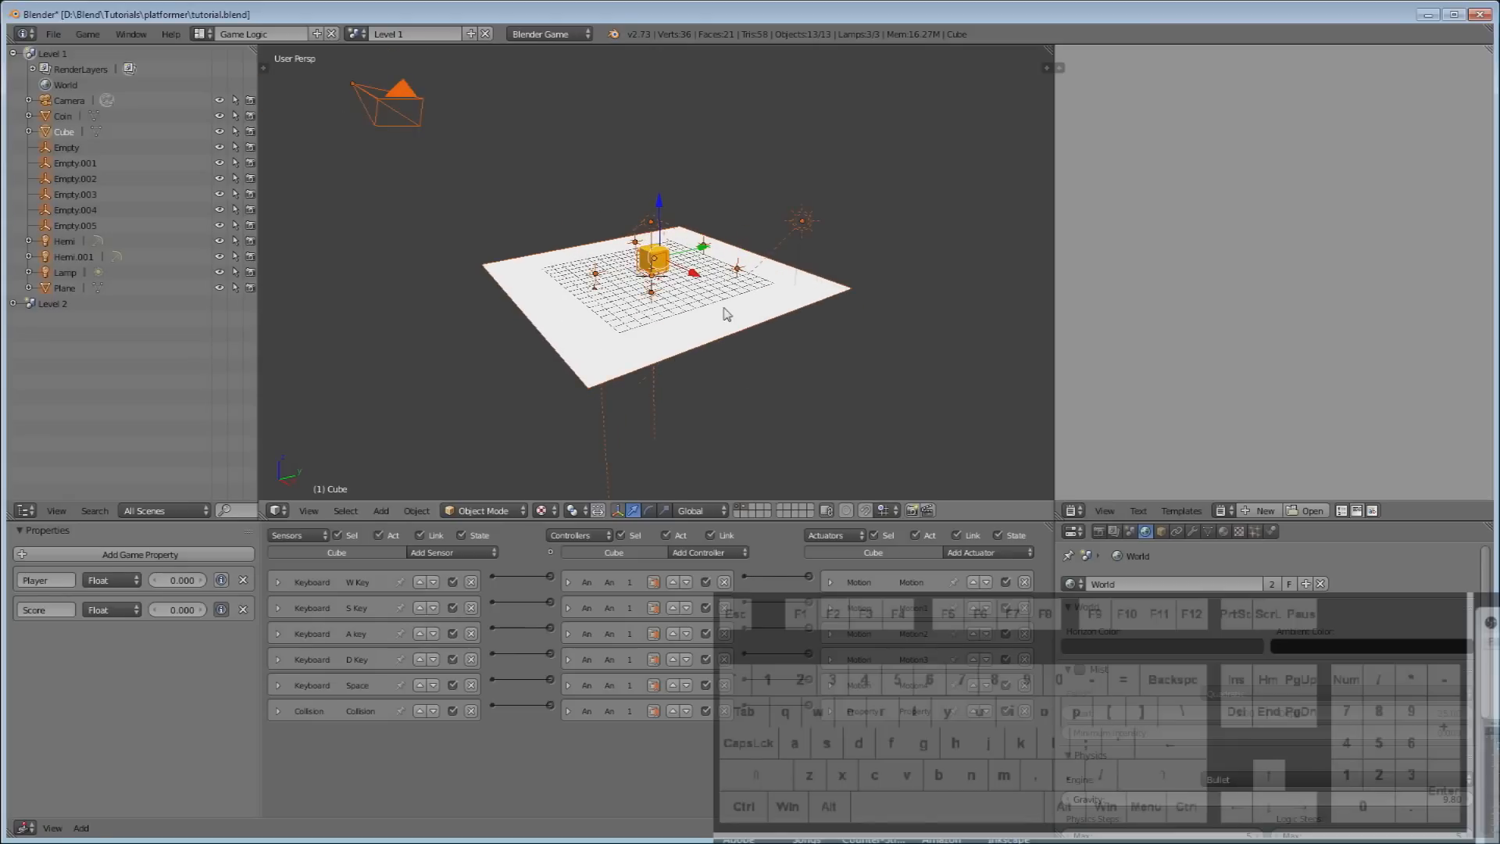
key(ctrl+l)
mouse_move(722, 317)
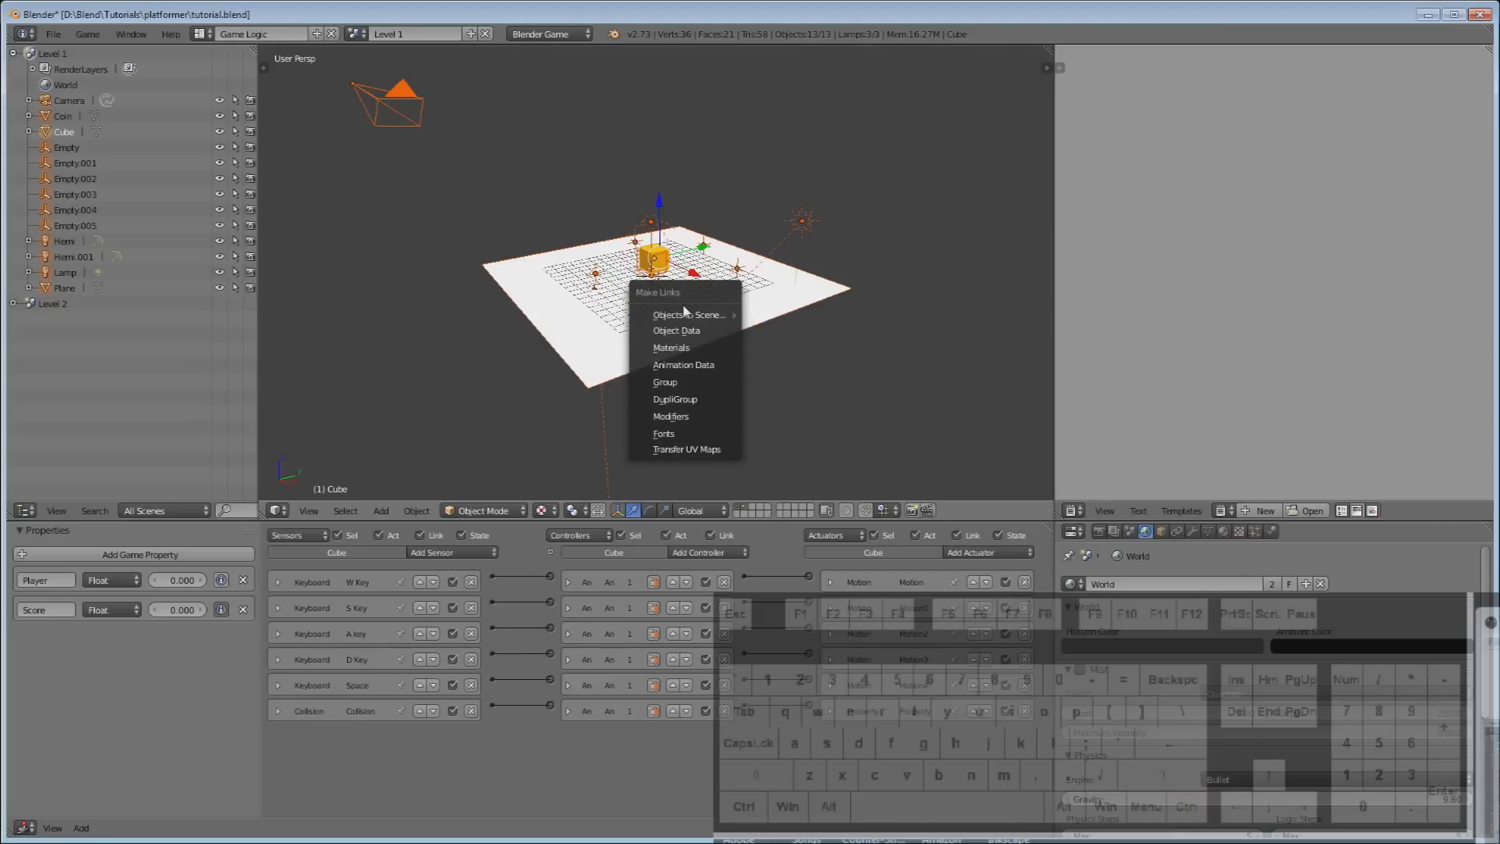
mouse_move(677, 314)
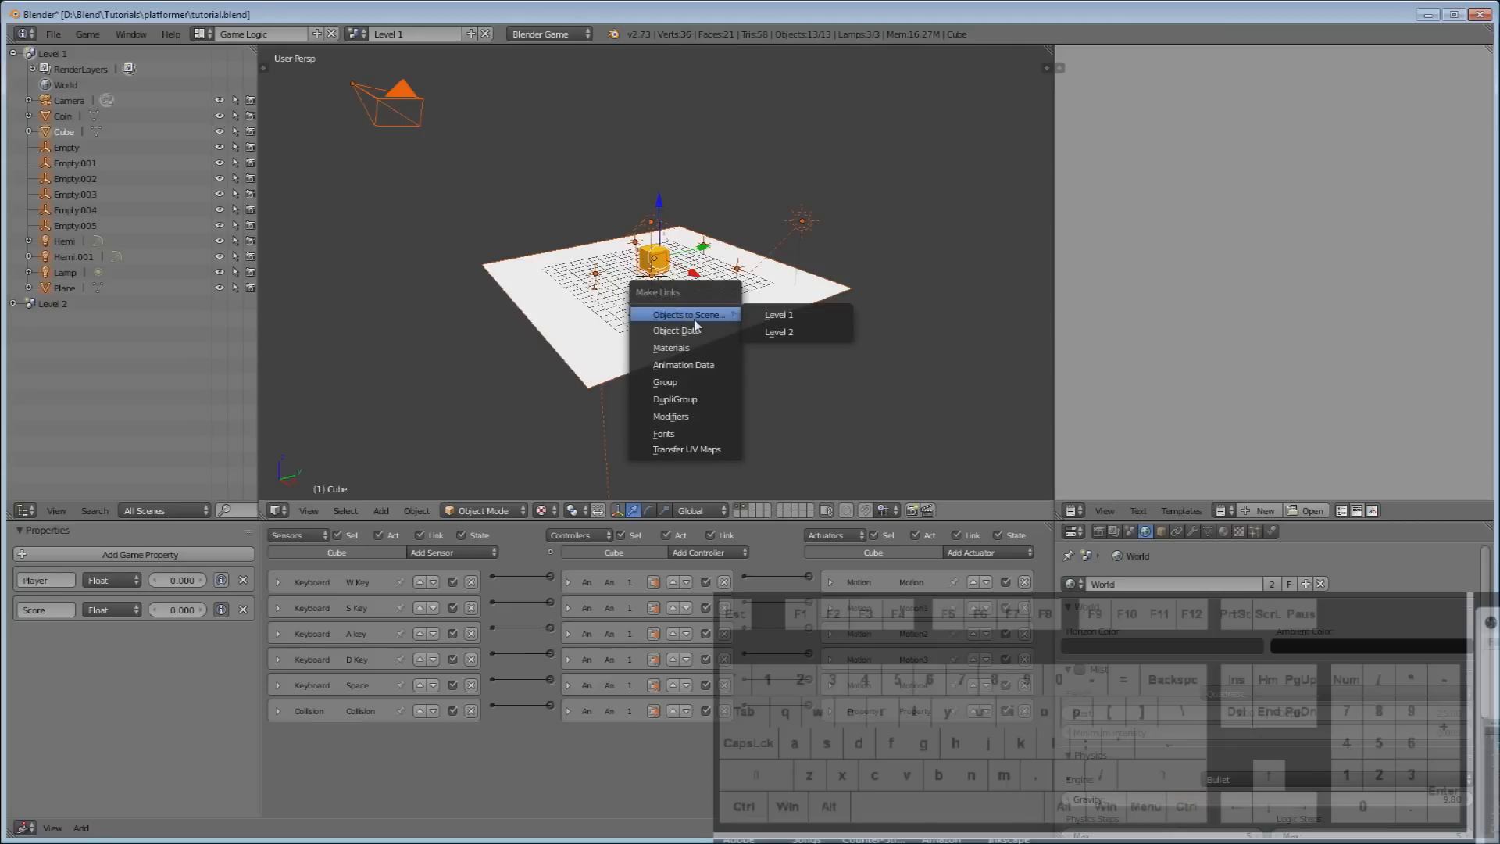
click(781, 332)
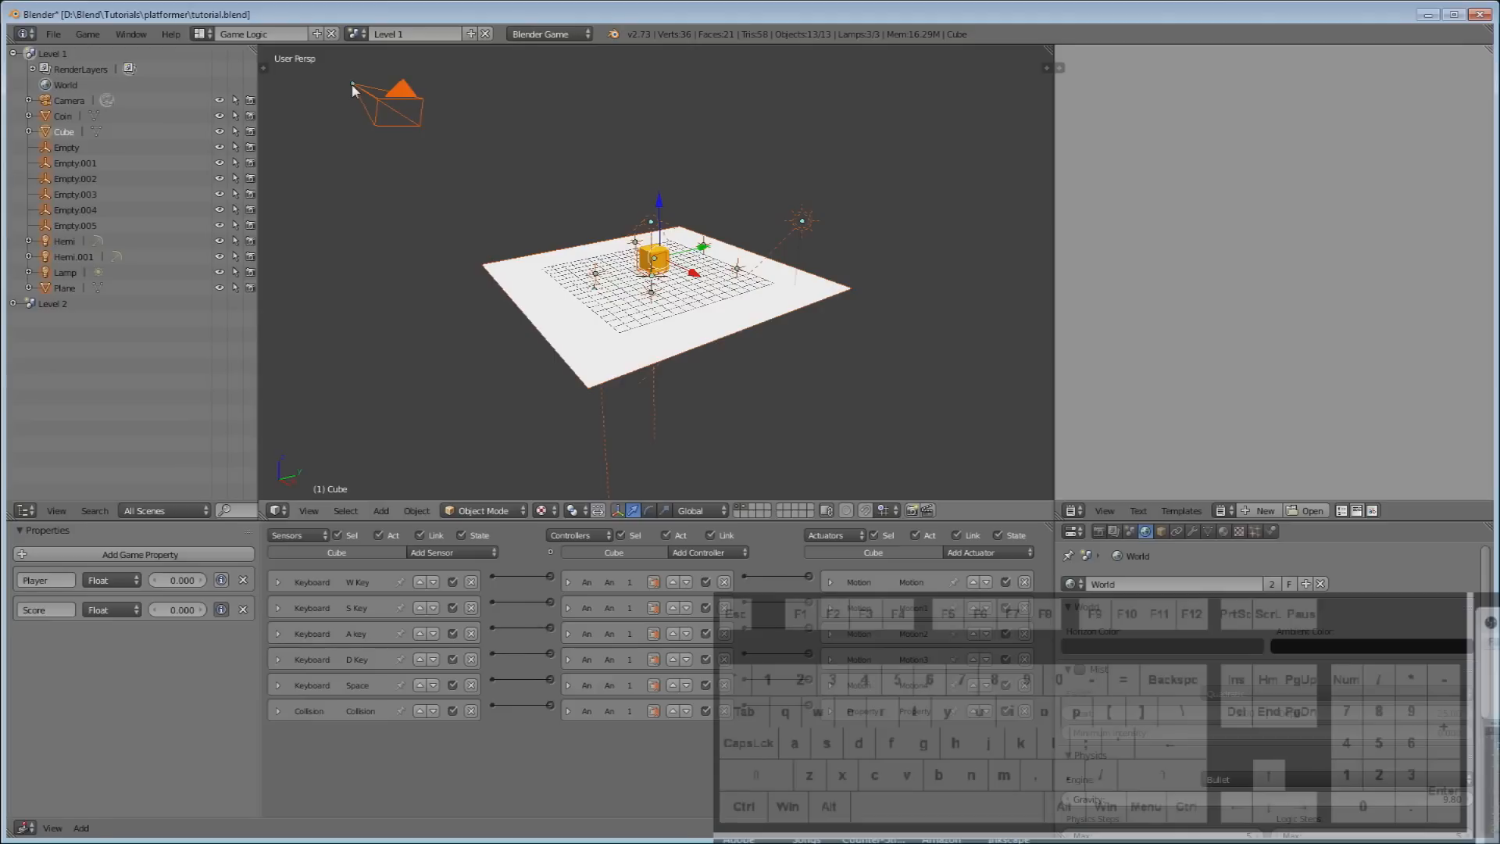
Switch to the Level 2 scene and show the cube and floor layers.
click(358, 35)
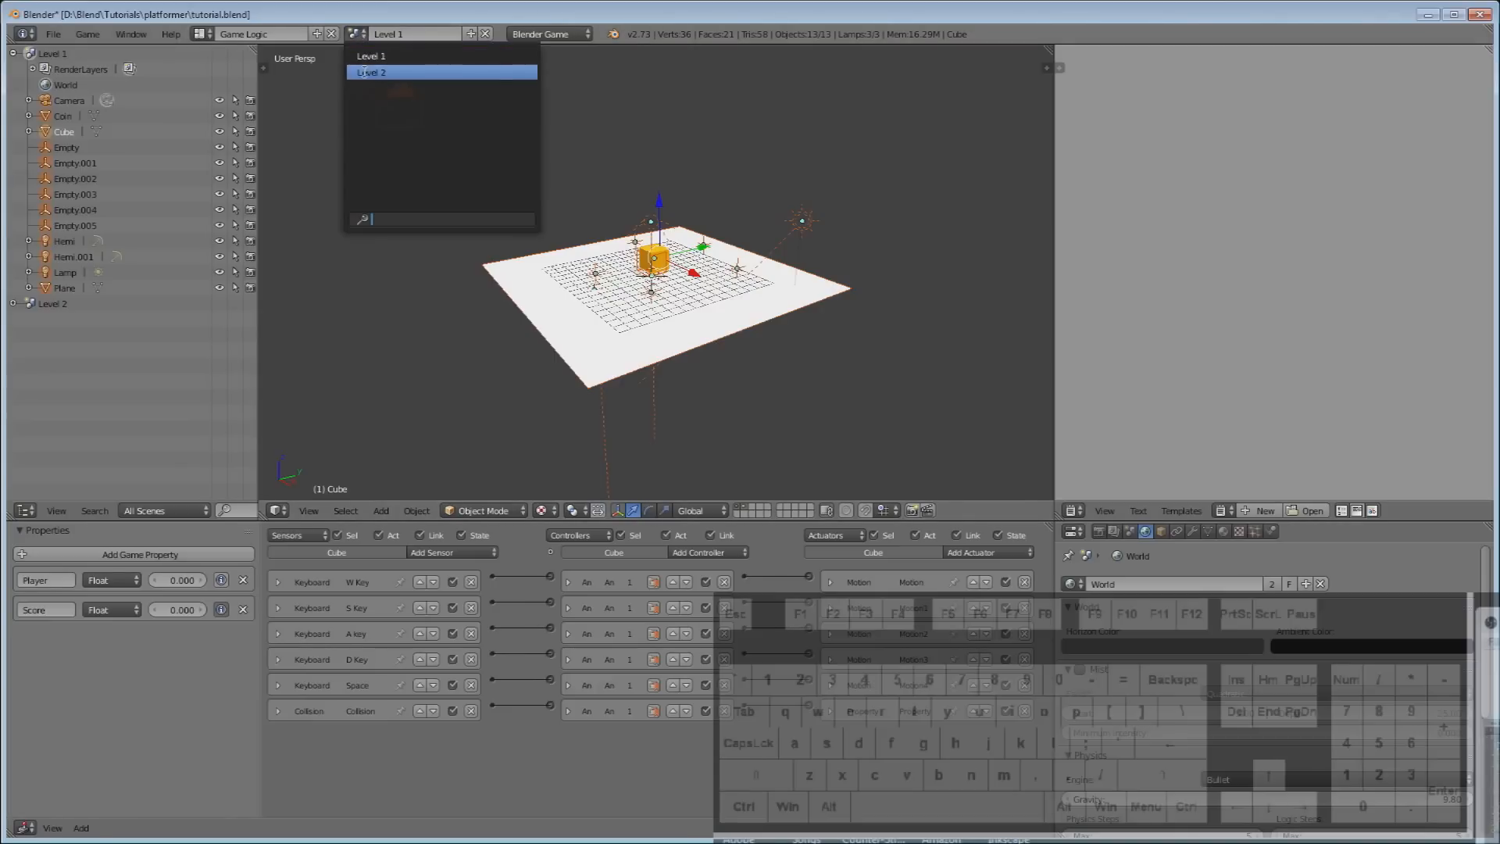
click(364, 73)
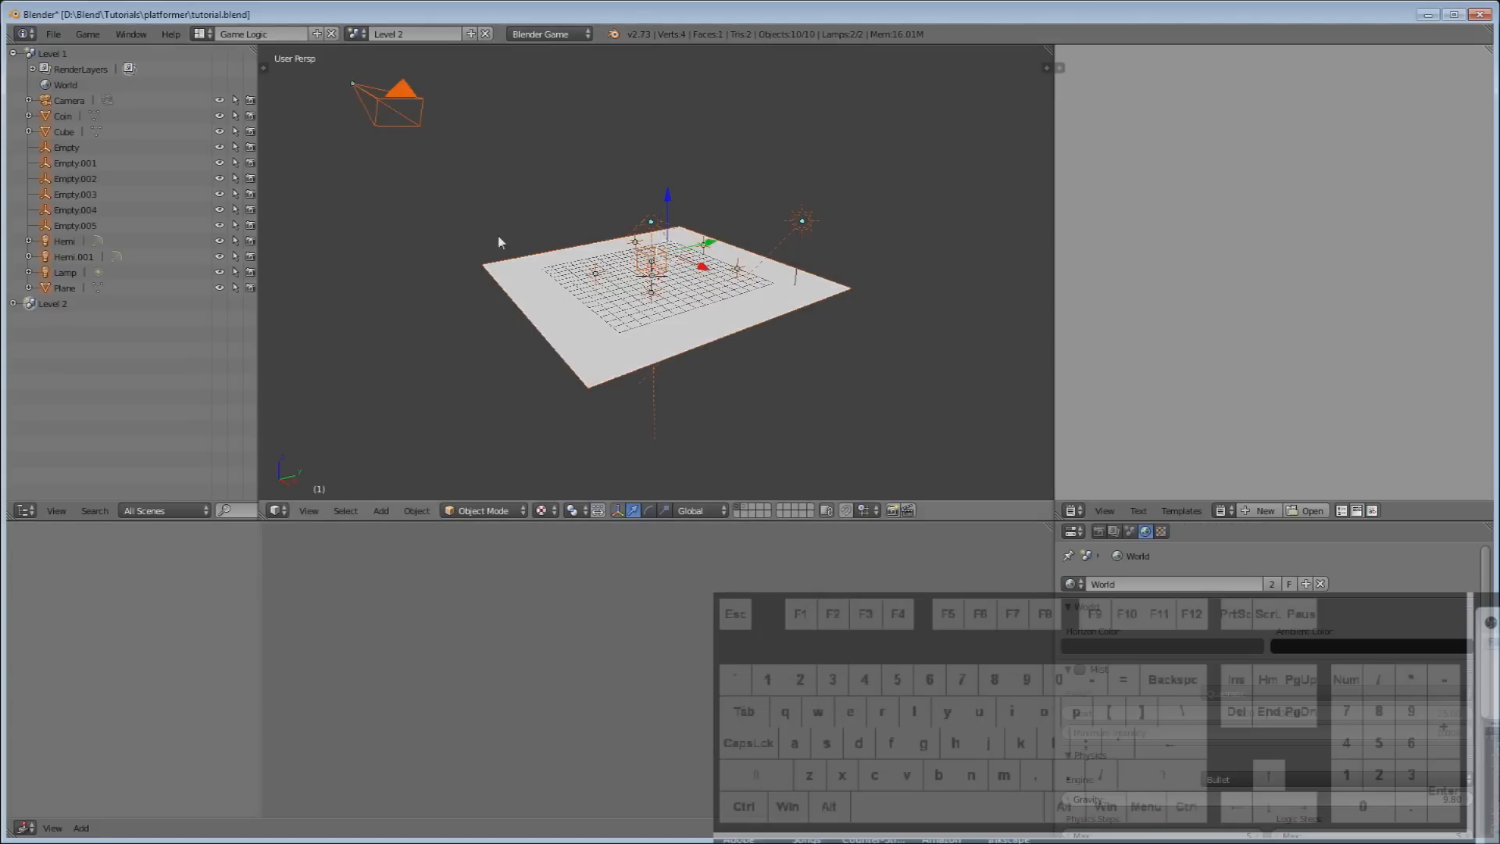
scroll(457, 134, down, 2)
mouse_move(457, 134)
middle_down()
mouse_move(481, 149)
mouse_move(456, 140)
middle_up()
scroll(457, 146, up, 3)
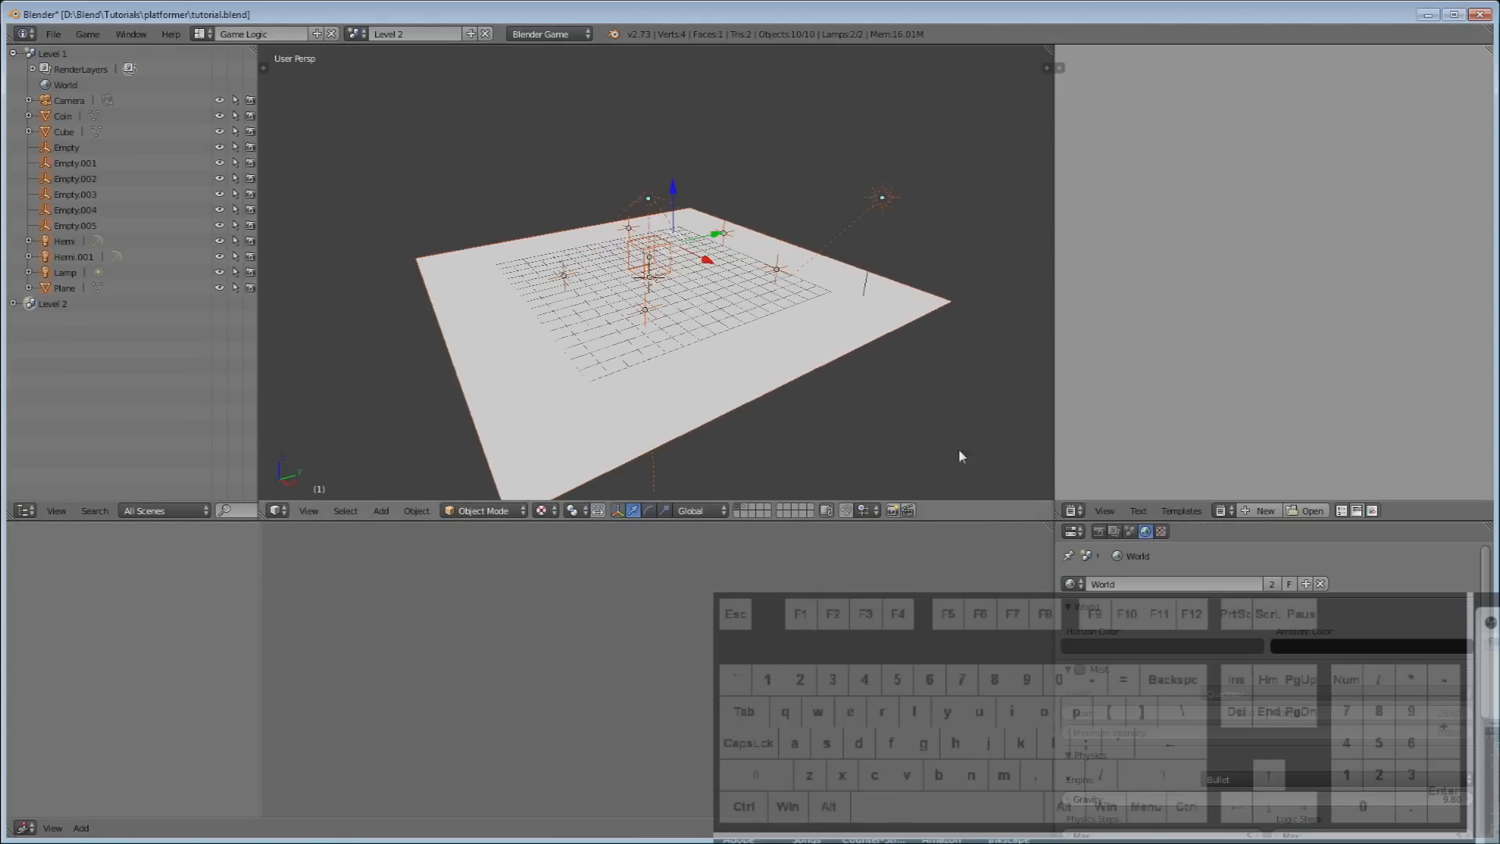
click(742, 511)
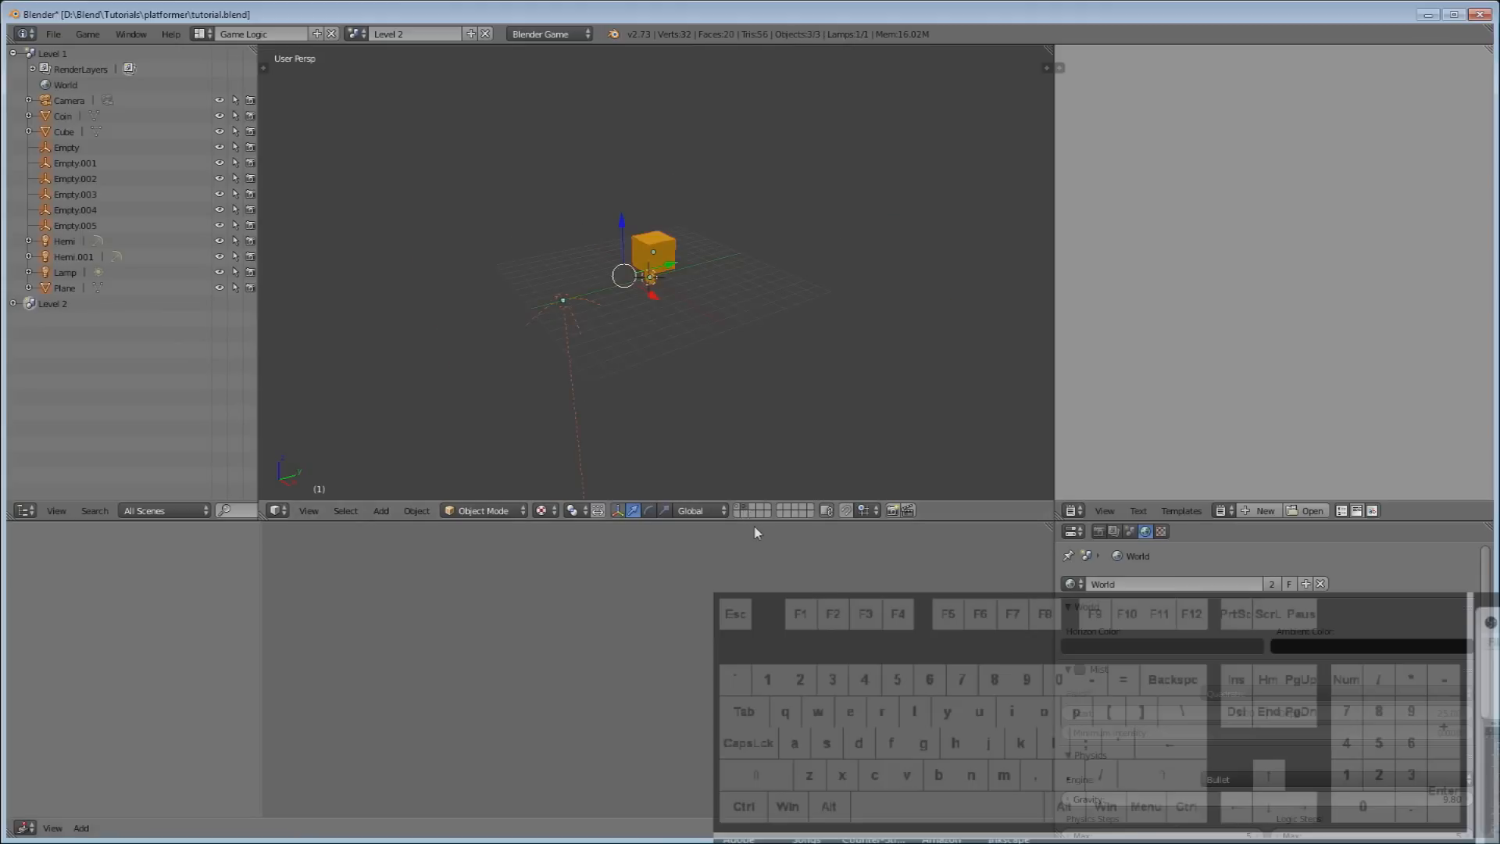
click(739, 507)
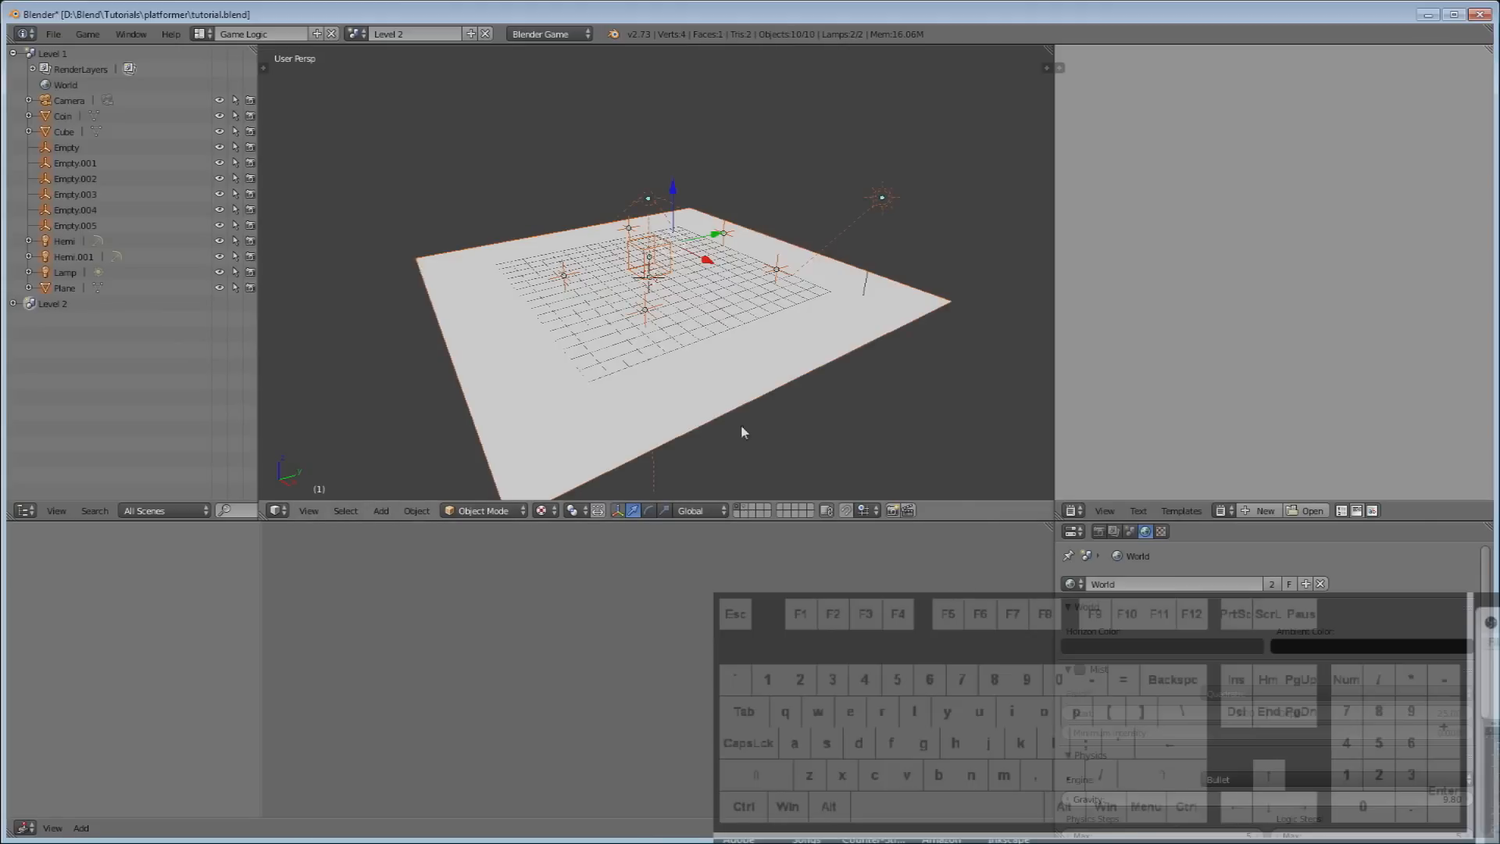
Move Empty.002 from the plane centre to up and right of centre.
right_click(646, 318)
scroll(664, 383, up, 2)
mouse_move(673, 391)
middle_down()
mouse_move(625, 400)
mouse_move(672, 394)
middle_up()
key(g)
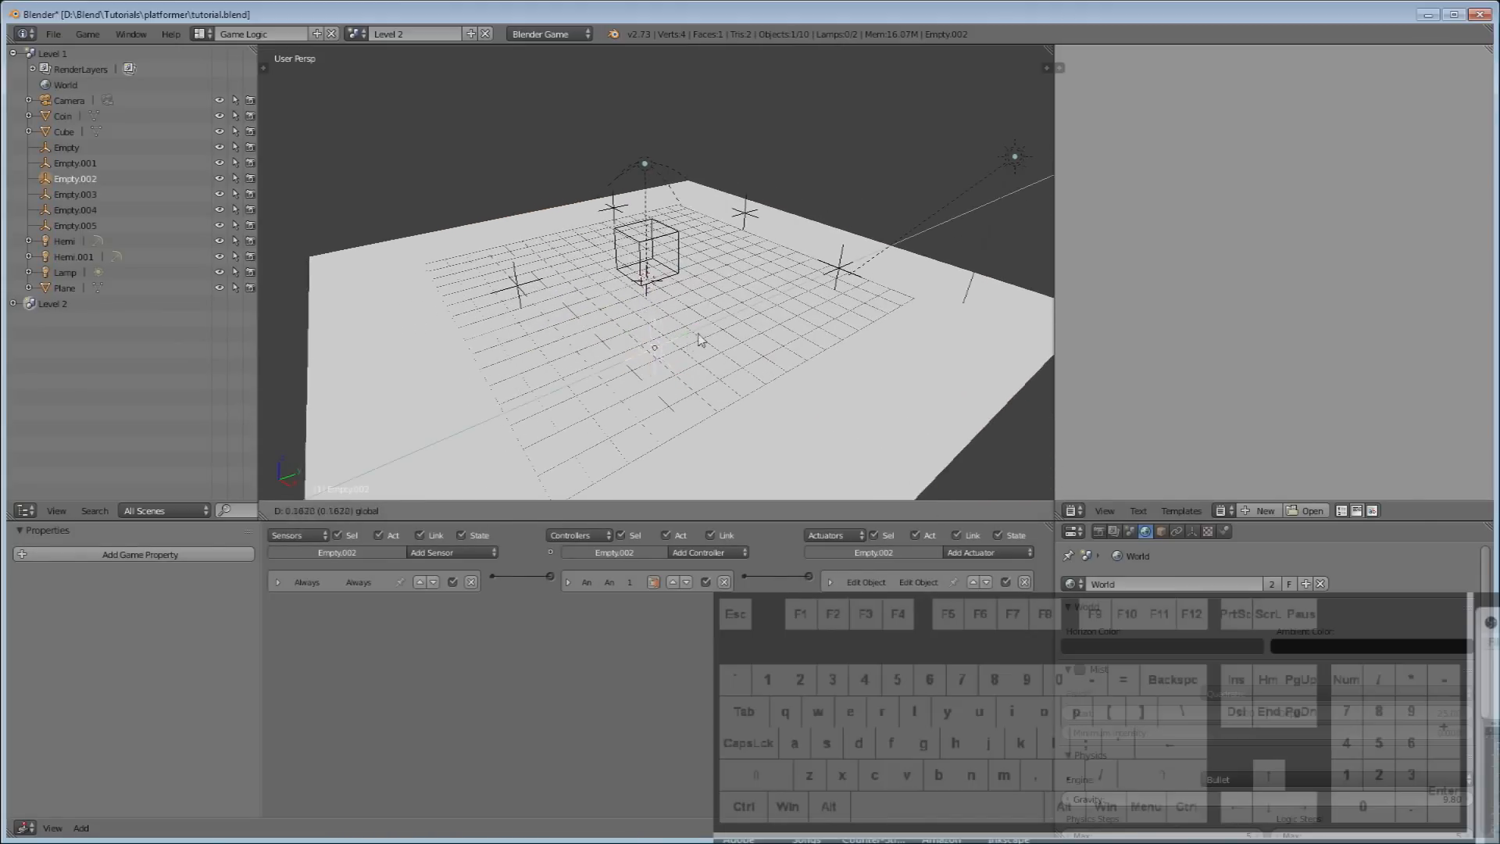
click(767, 314)
In Level 1, place Empty.002 toward the plane's front-right, then return to Level 2.
click(357, 34)
click(371, 61)
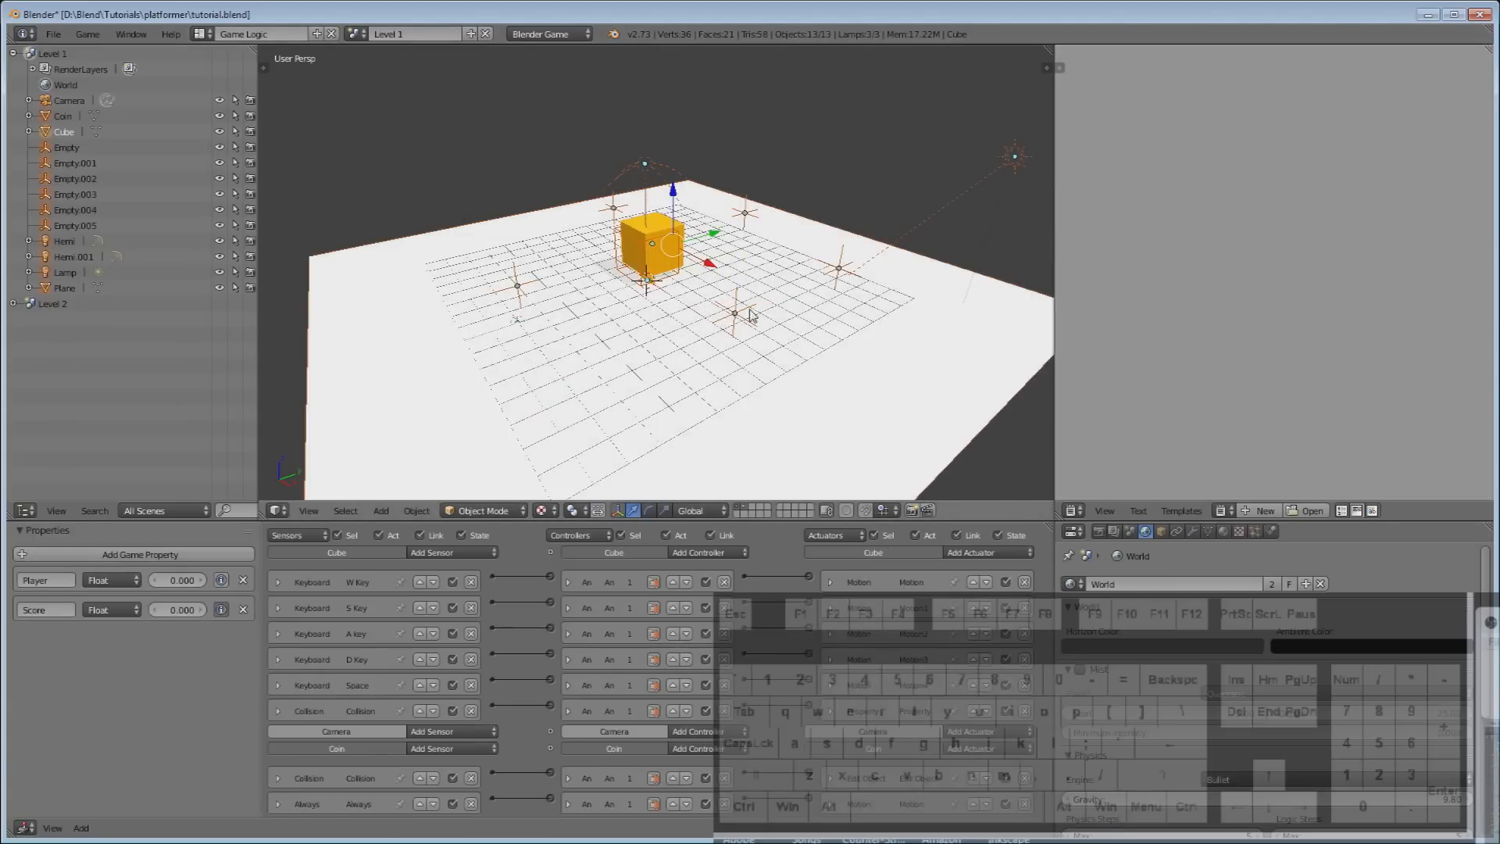
right_click(740, 316)
key(g)
click(889, 404)
click(356, 34)
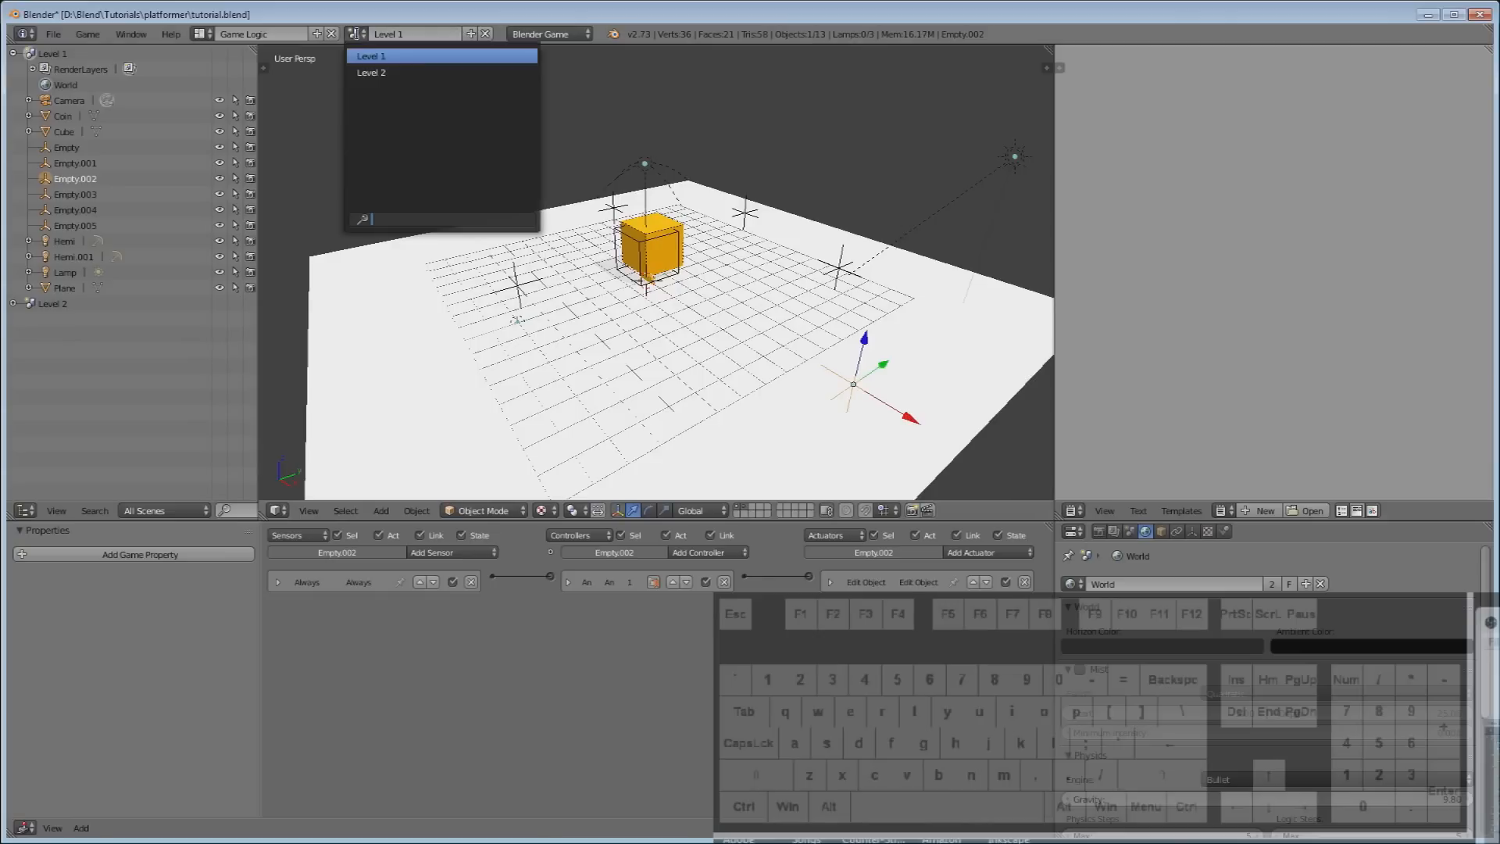
click(366, 72)
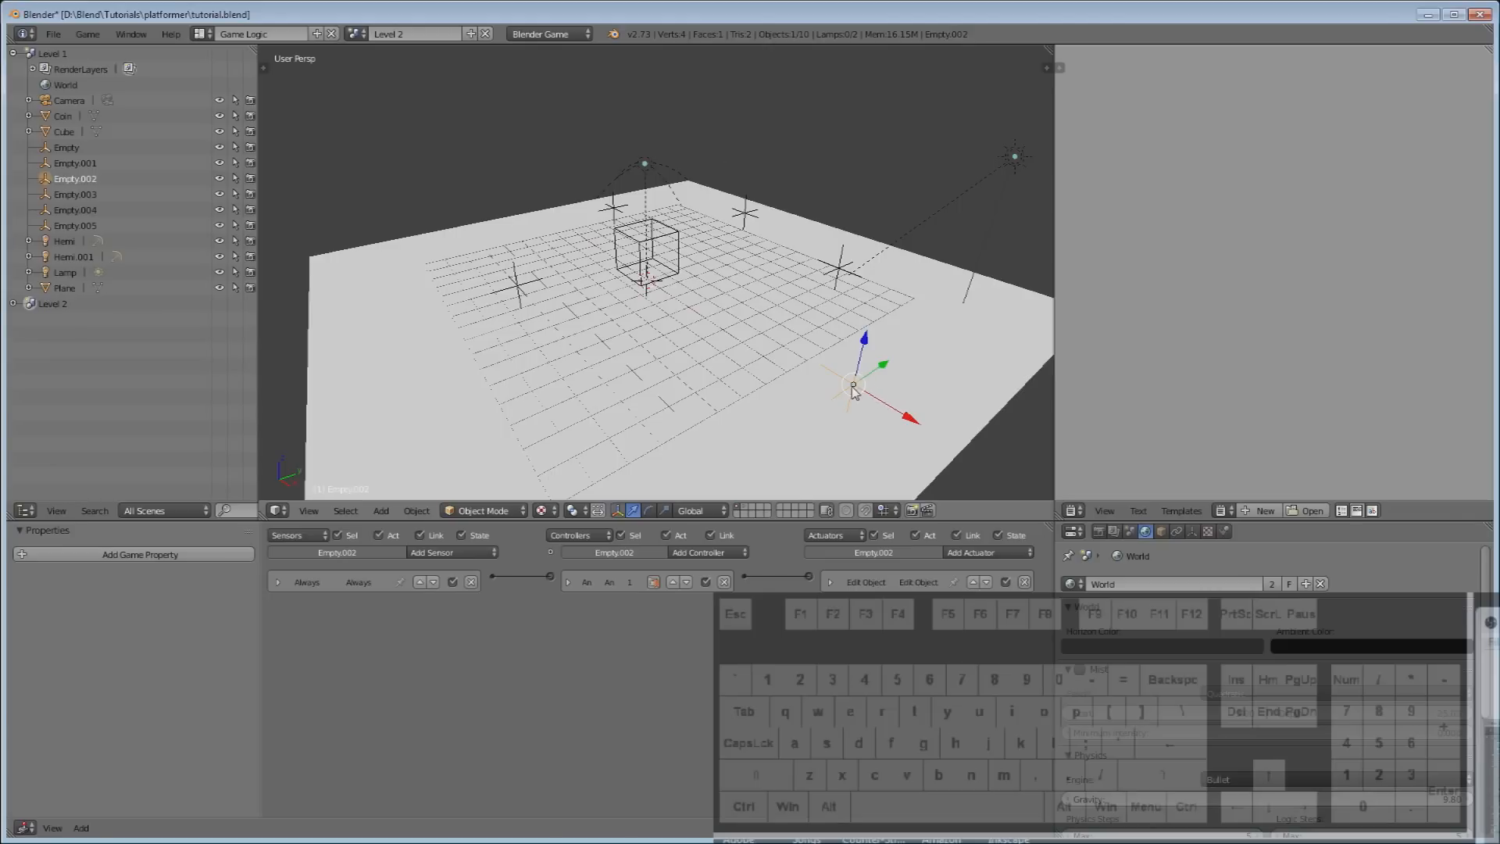
key(u)
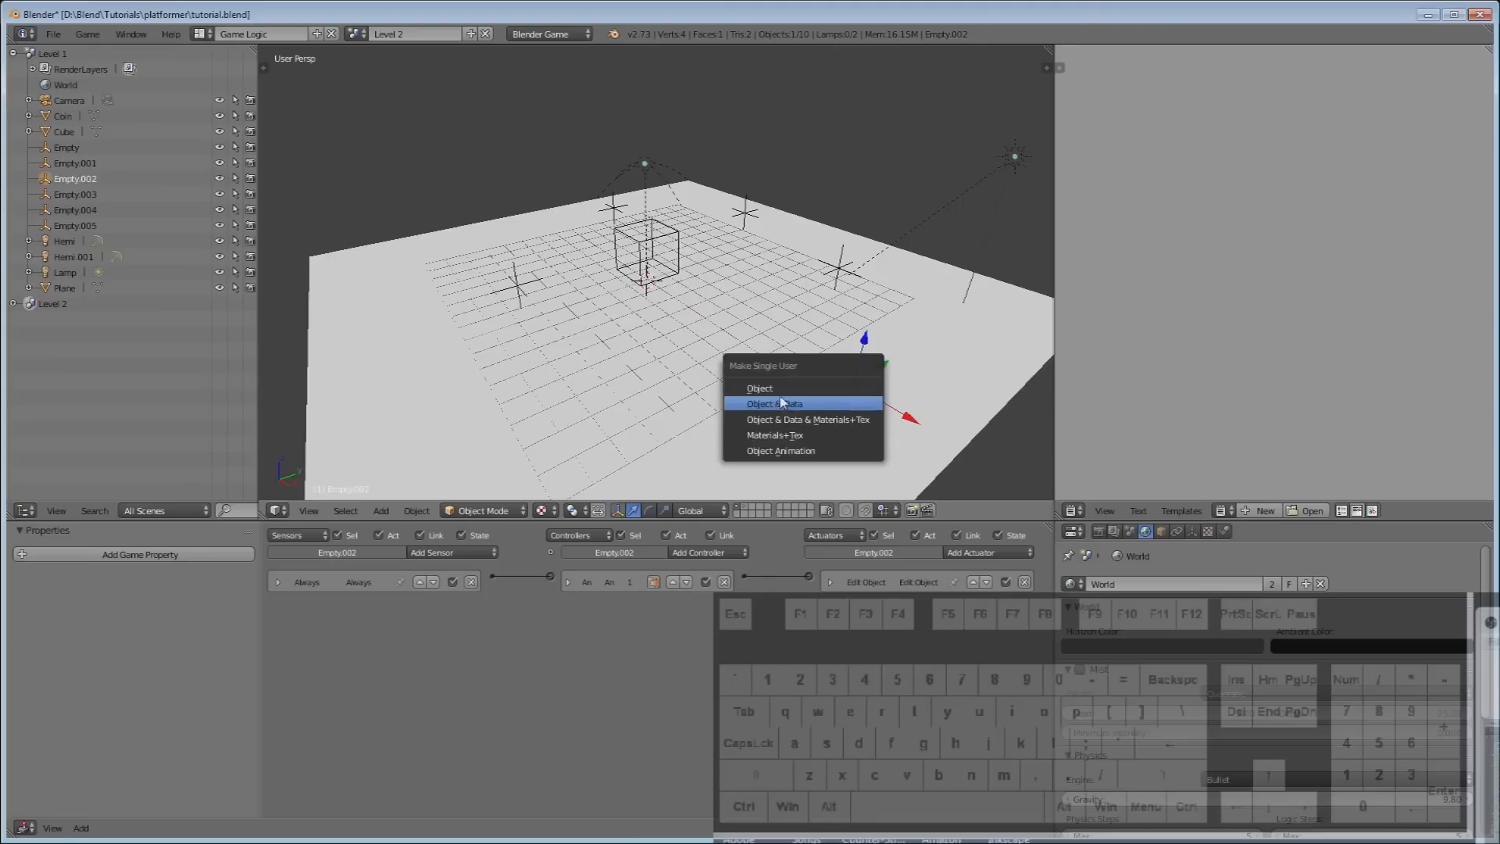
Make the first empty single-user as Empty.006 and slide it along X.
click(762, 389)
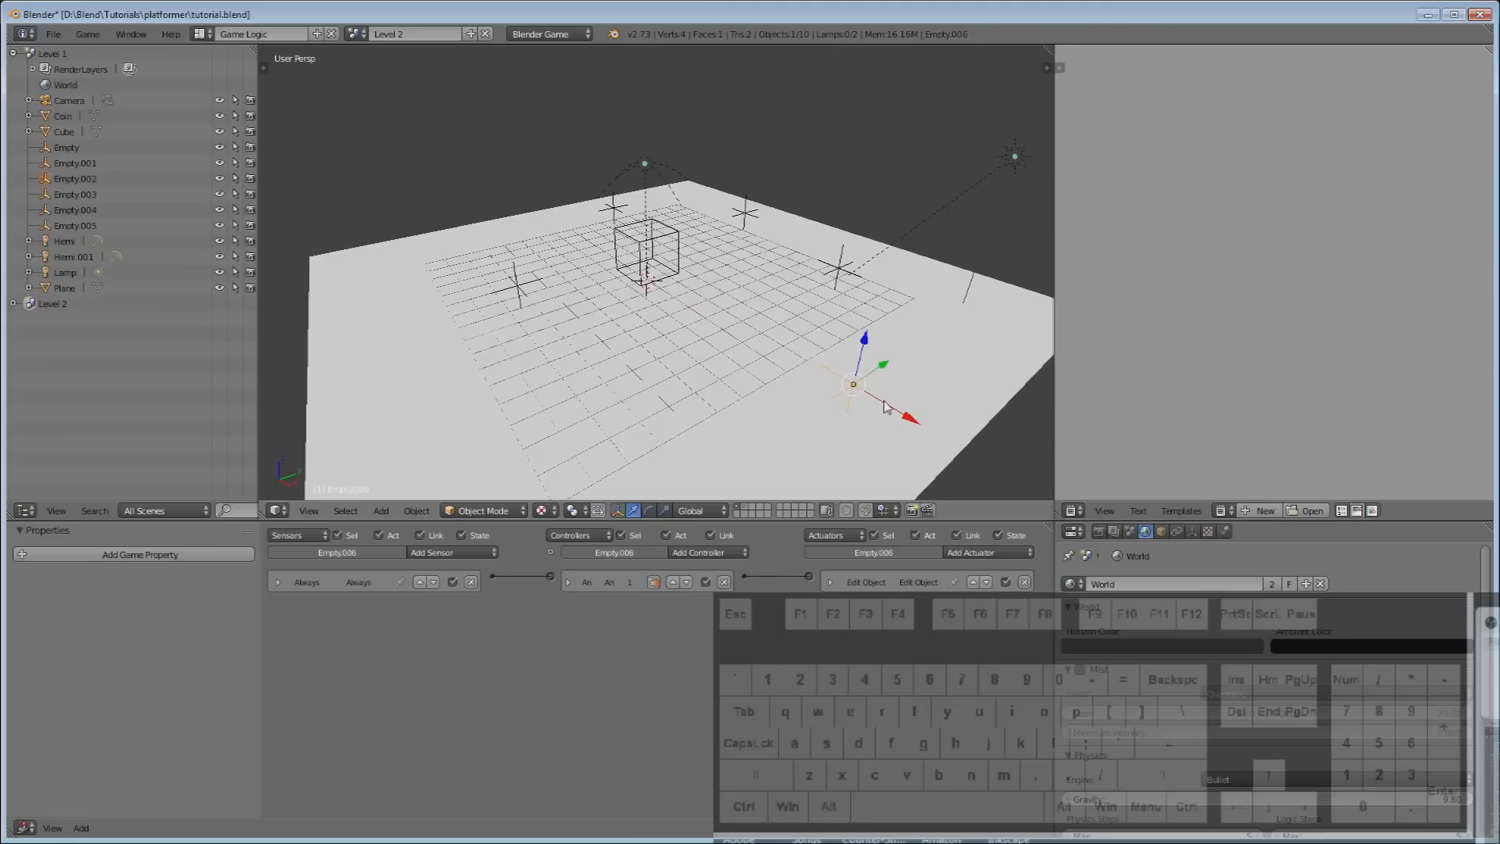
key(g)
key(x)
drag(793, 350, 780, 339)
Make five more coin empties single-user, producing Empty.010 and Empty.011.
right_click(836, 271)
key(u)
click(836, 265)
right_click(742, 216)
key(u)
click(742, 215)
right_click(614, 209)
key(u)
click(616, 212)
right_click(518, 283)
key(u)
click(521, 287)
right_click(642, 260)
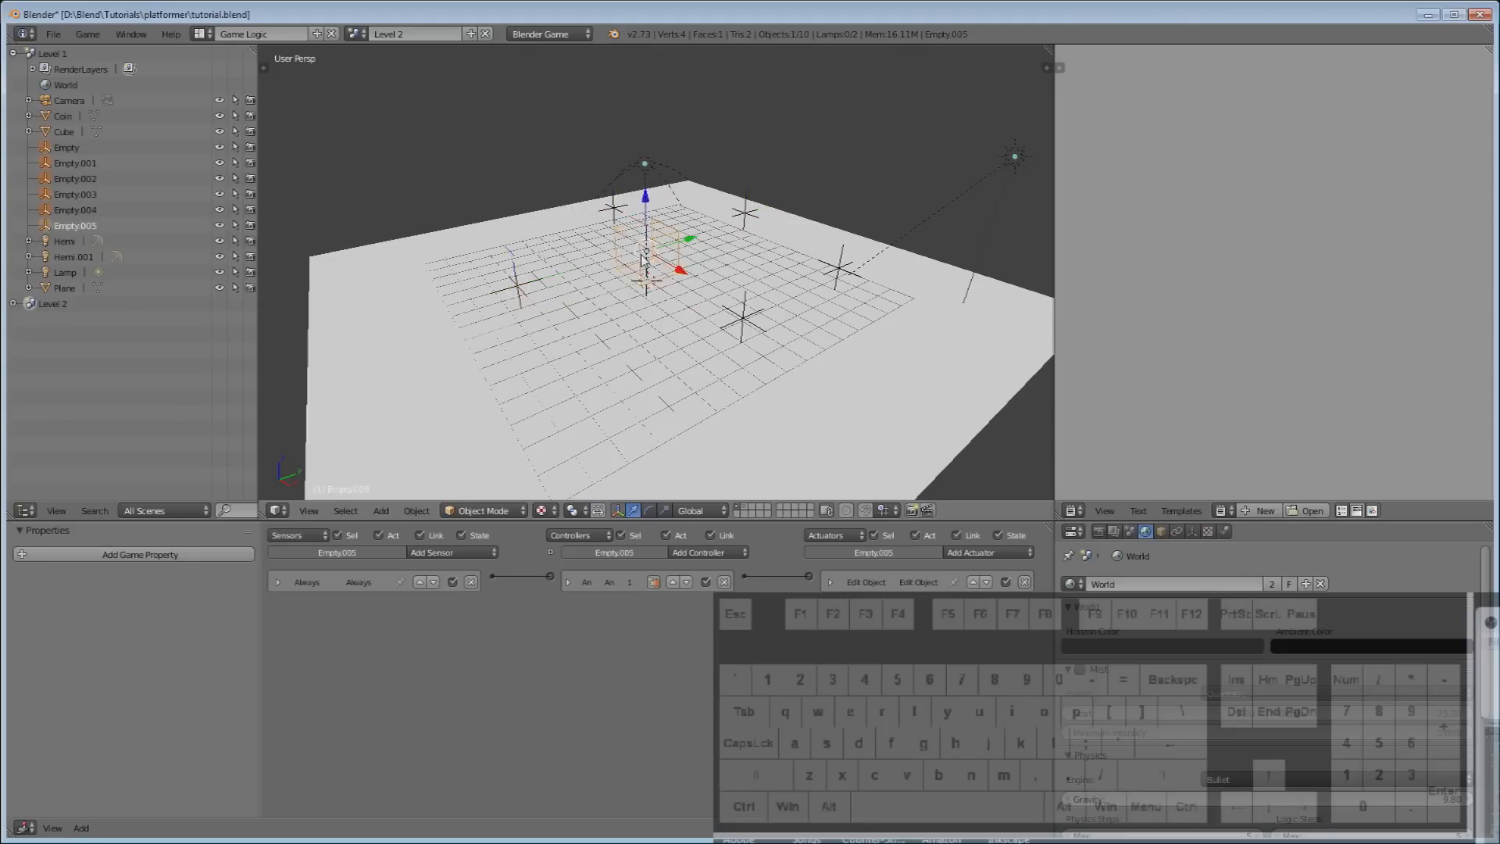
key(u)
click(642, 258)
Move Empty.011 and Empty.010 along X and Empty.006 along Y.
drag(680, 271, 629, 361)
right_click(739, 318)
right_click(509, 289)
drag(538, 311, 510, 296)
right_click(832, 269)
right_click(603, 385)
drag(636, 363, 669, 360)
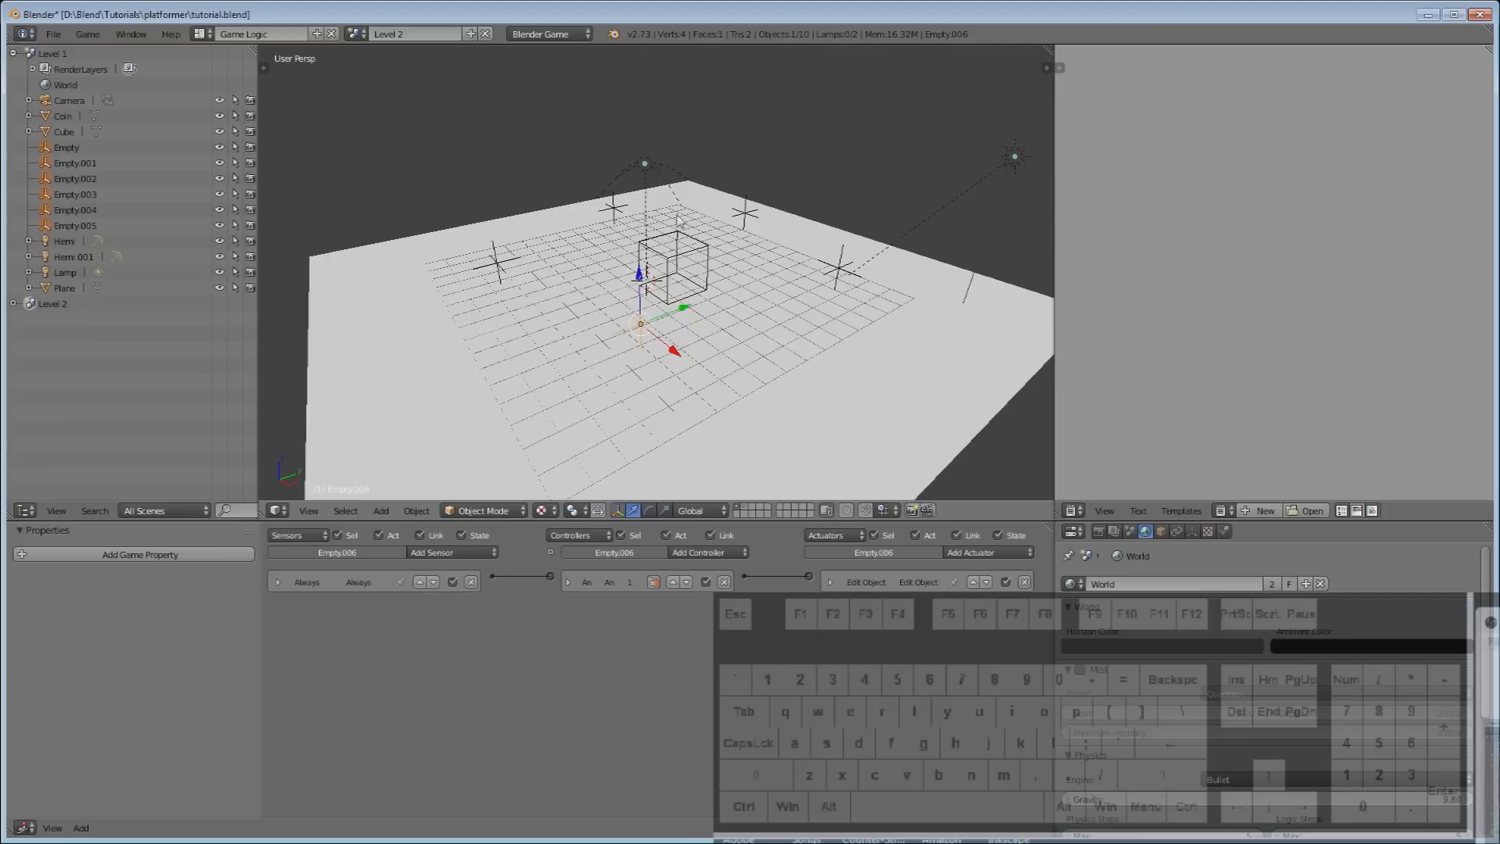
Move Empty.006 toward the plane's front and shift Empty.010 along X and Y.
right_click(848, 254)
right_click(839, 262)
right_click(751, 211)
right_click(622, 212)
right_click(500, 263)
right_click(643, 329)
key(g)
click(541, 374)
right_click(503, 271)
drag(514, 285, 599, 270)
Slide the right-side empty back along Y and move the cube along X.
right_click(603, 210)
right_click(613, 208)
drag(652, 202, 539, 225)
right_click(741, 217)
right_click(706, 256)
drag(713, 287, 657, 264)
Move Empty.007 right and duplicate it repeatedly, up to Empty.014 near the plane's right edge.
right_click(849, 267)
drag(850, 270, 929, 306)
key(shift+d)
click(804, 397)
key(shift+d)
key(x)
click(717, 354)
drag(708, 290, 789, 259)
key(shift+d)
middle_drag(792, 279, 807, 291)
click(968, 375)
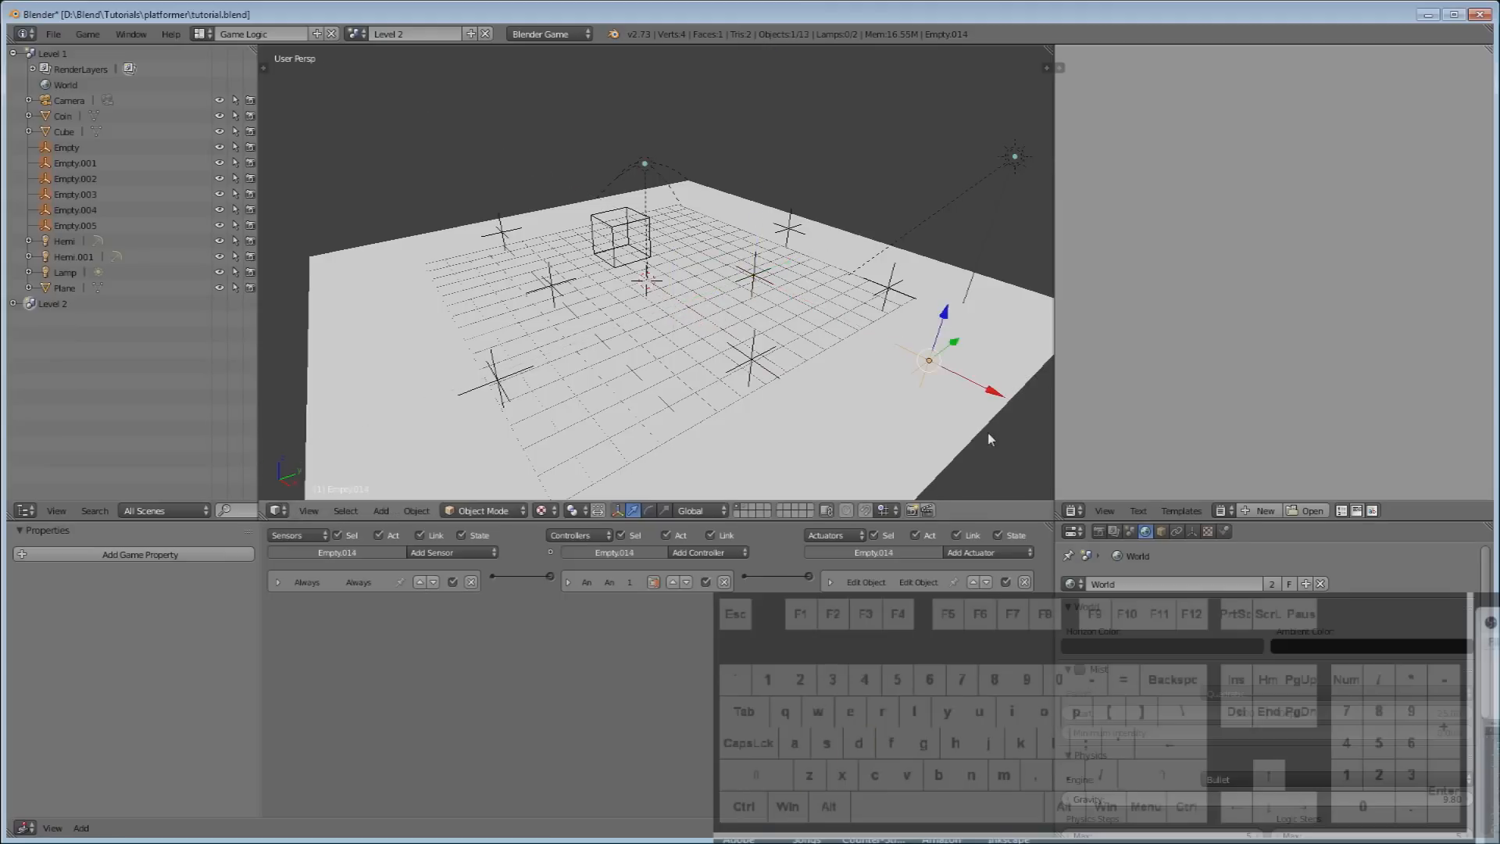
scroll(699, 410, down, 4)
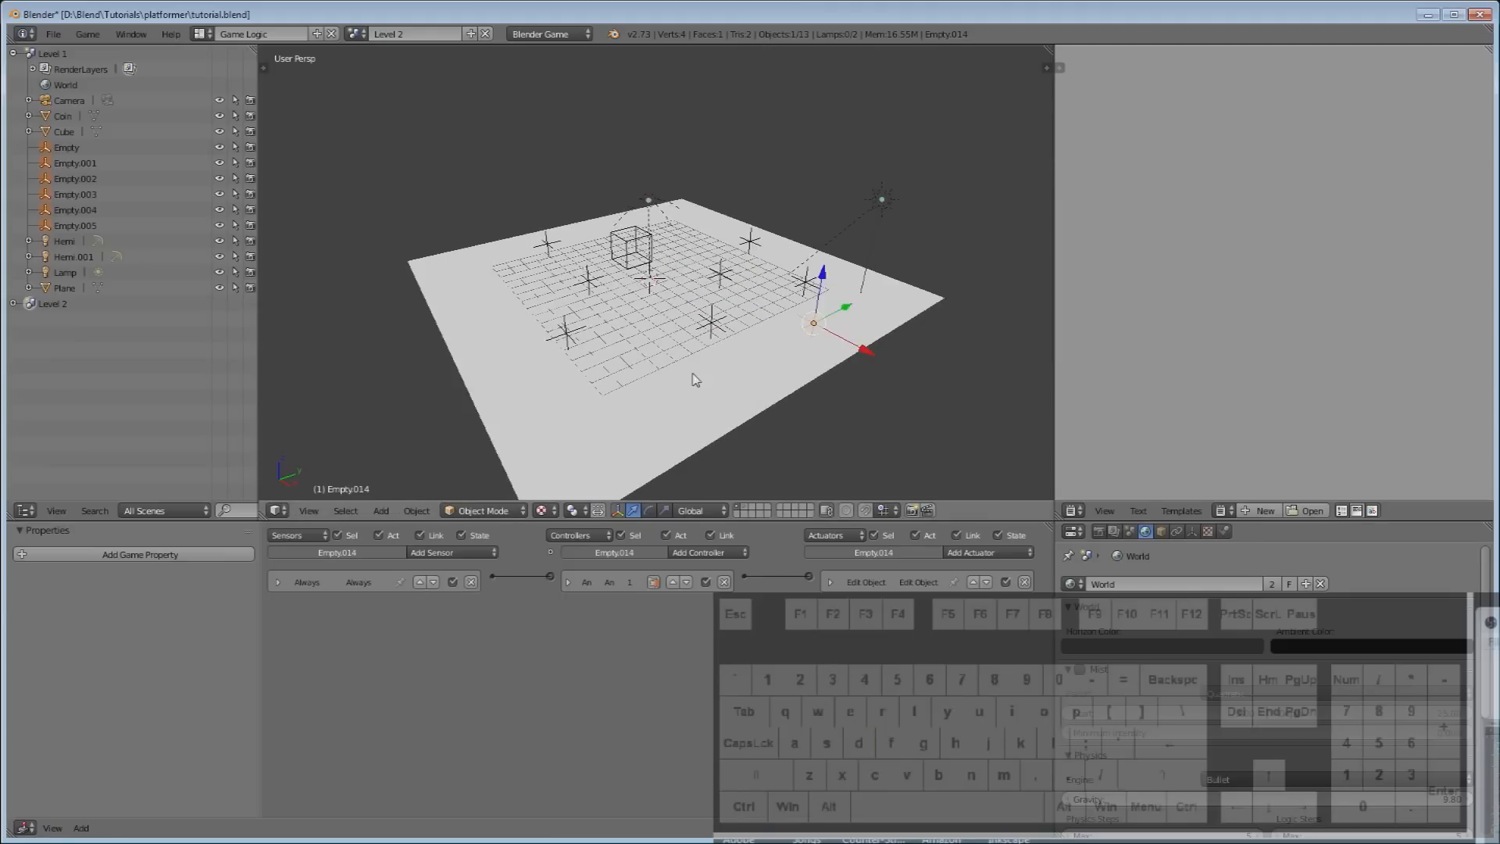
middle_drag(619, 279, 637, 283)
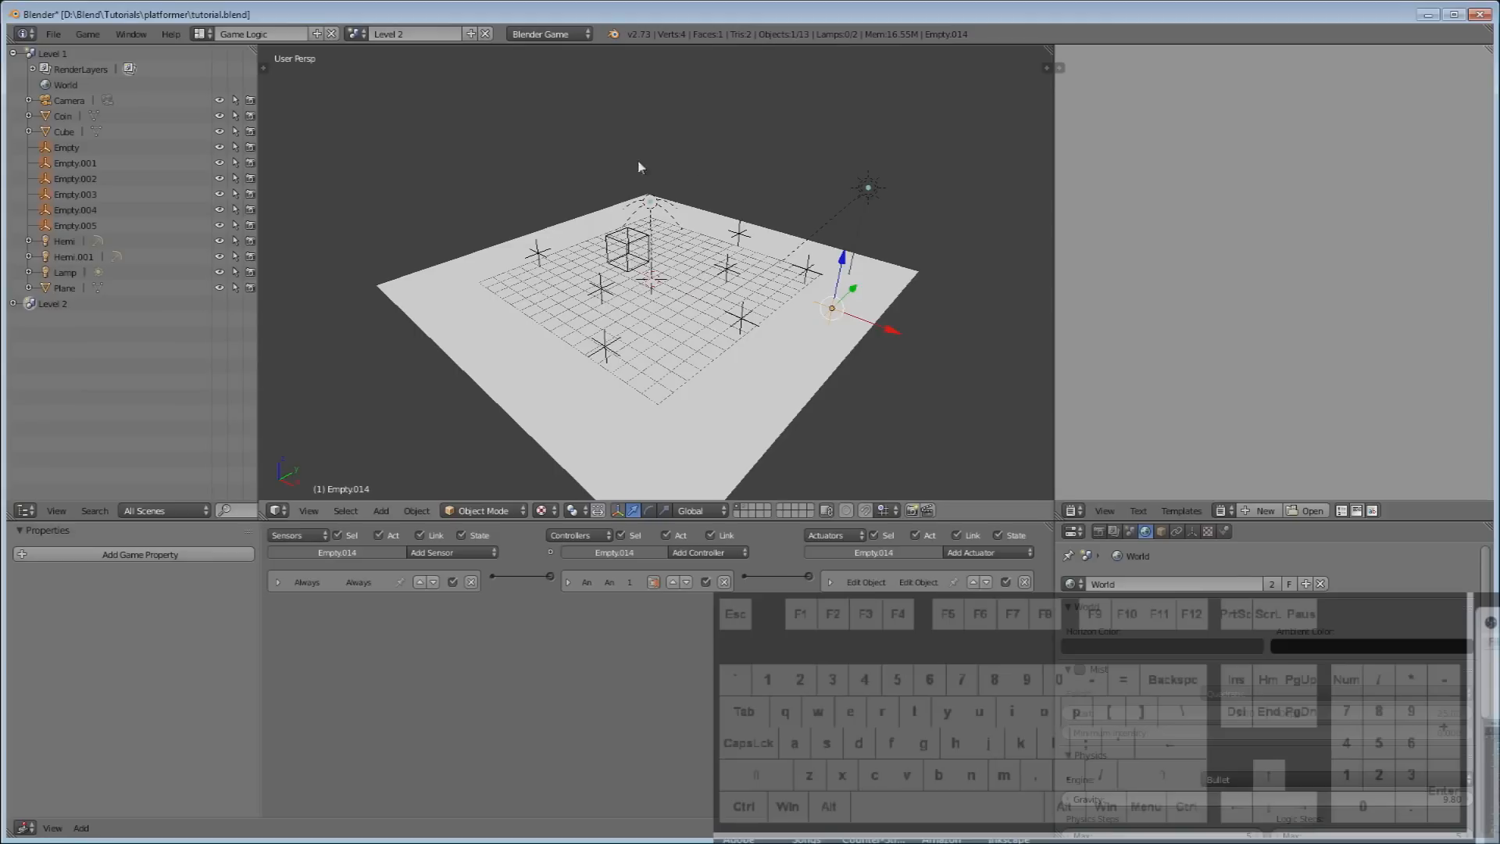
key(p)
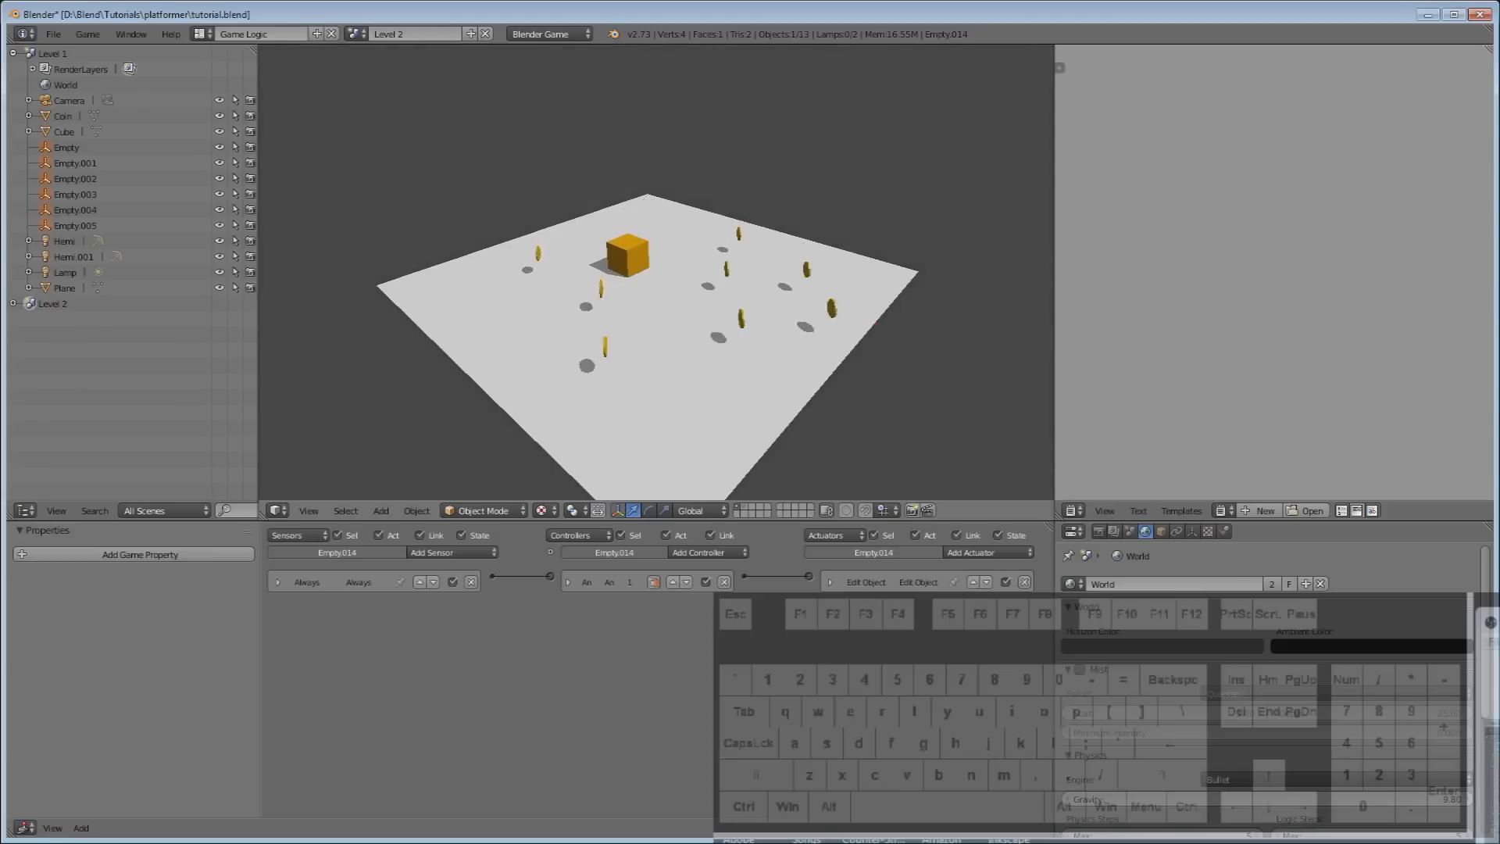
key(s)
key(d)
key(s)
key(d)
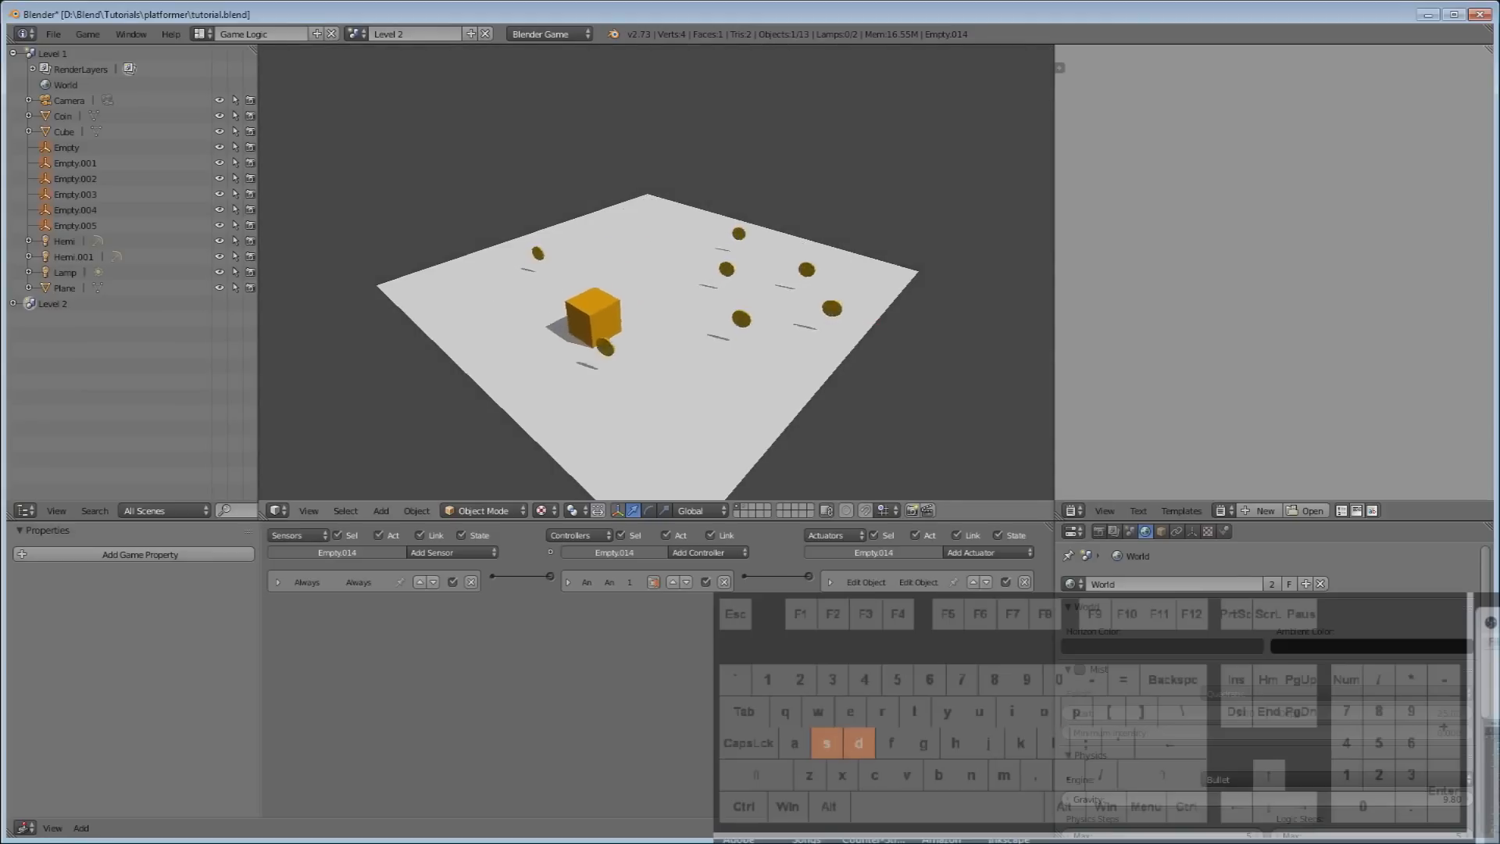
key(w)
key(a)
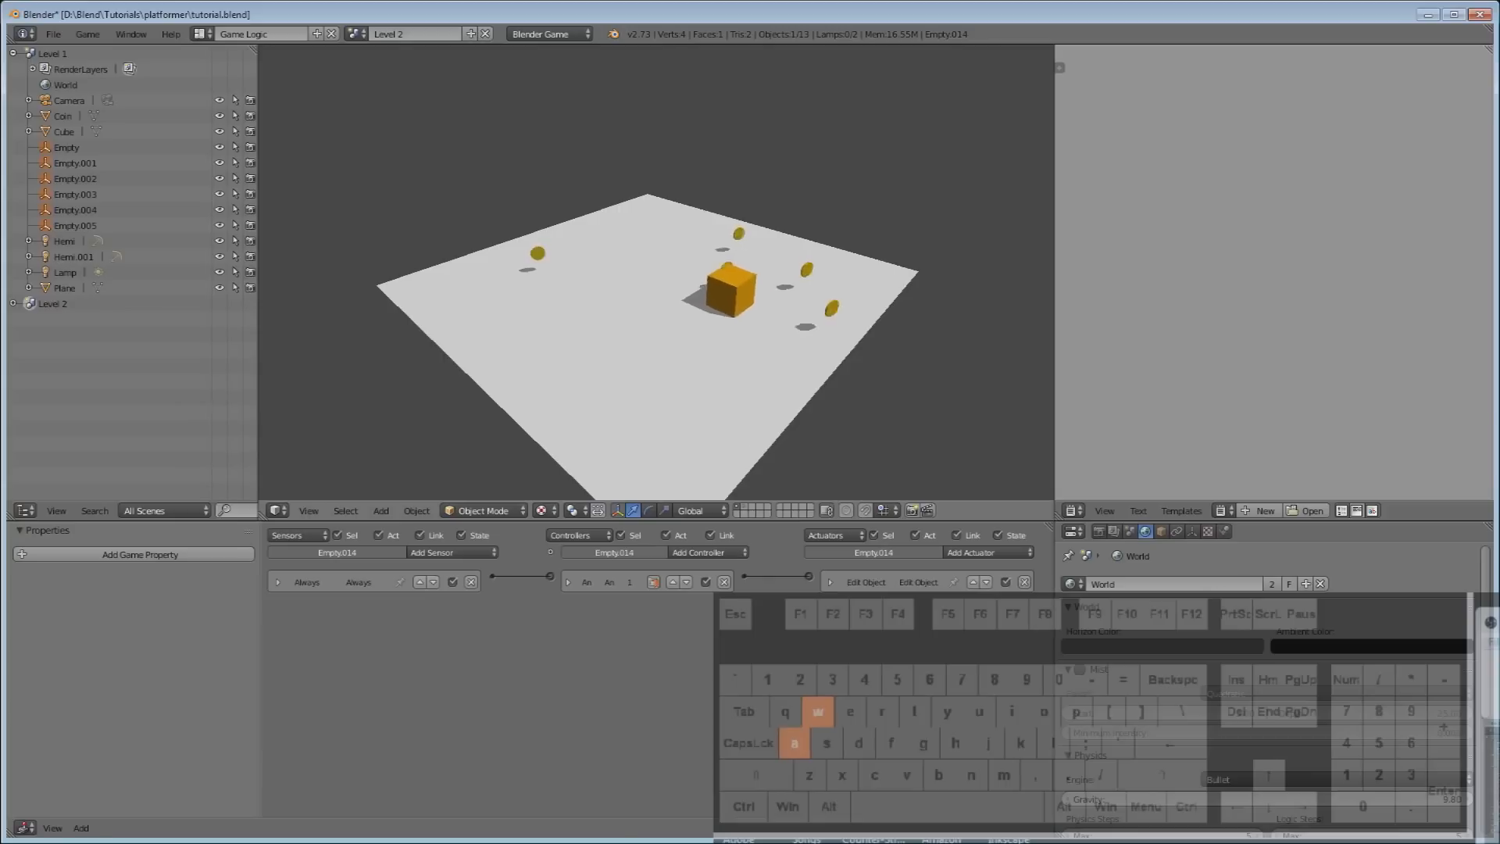
key(Escape)
right_click(625, 252)
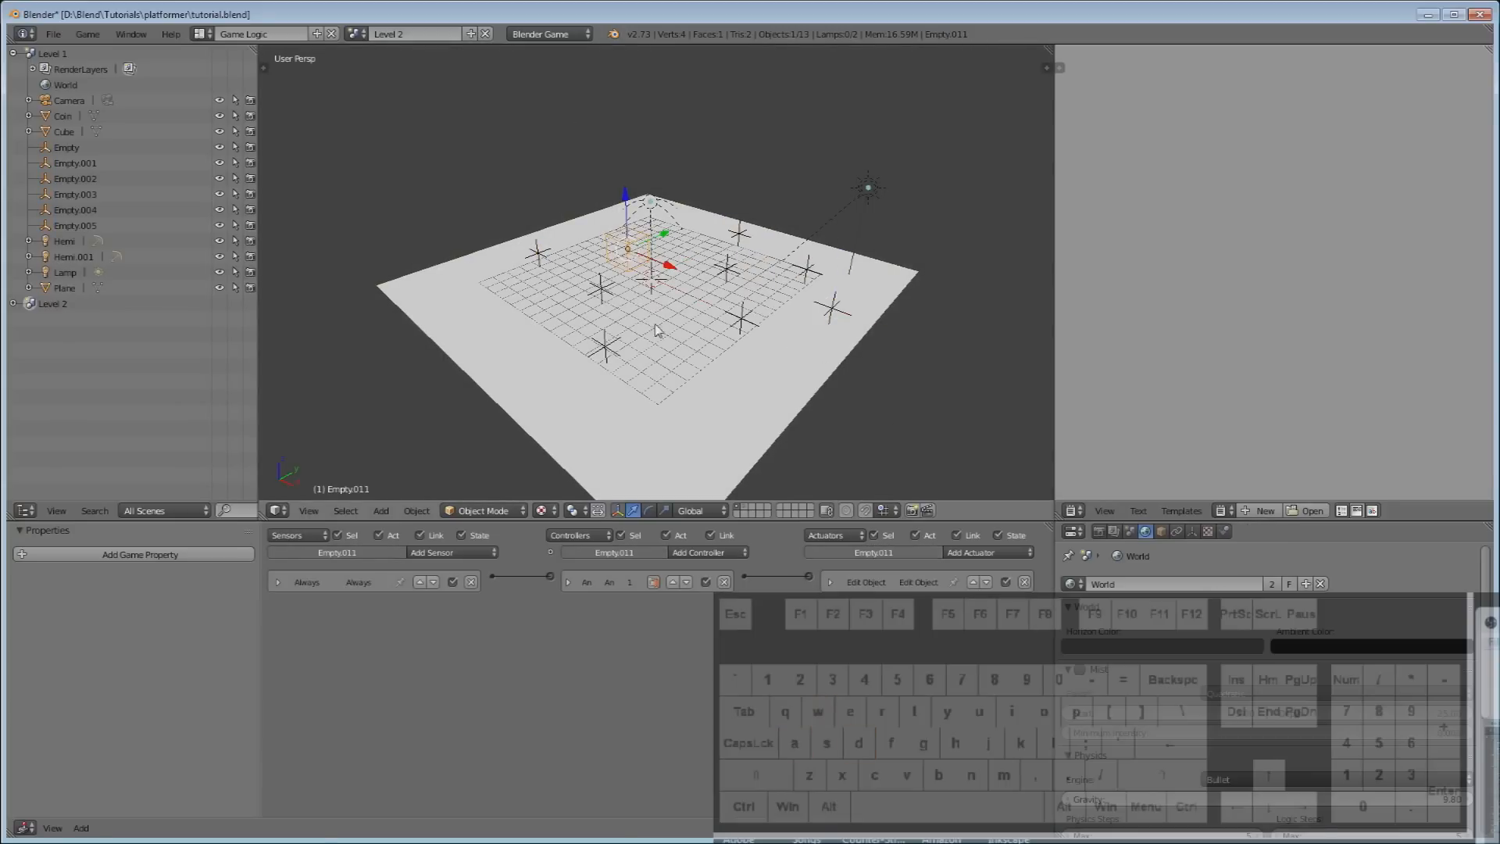
Move Empty.011 5.4394 units along X beside the cube.
click(745, 507)
right_click(663, 249)
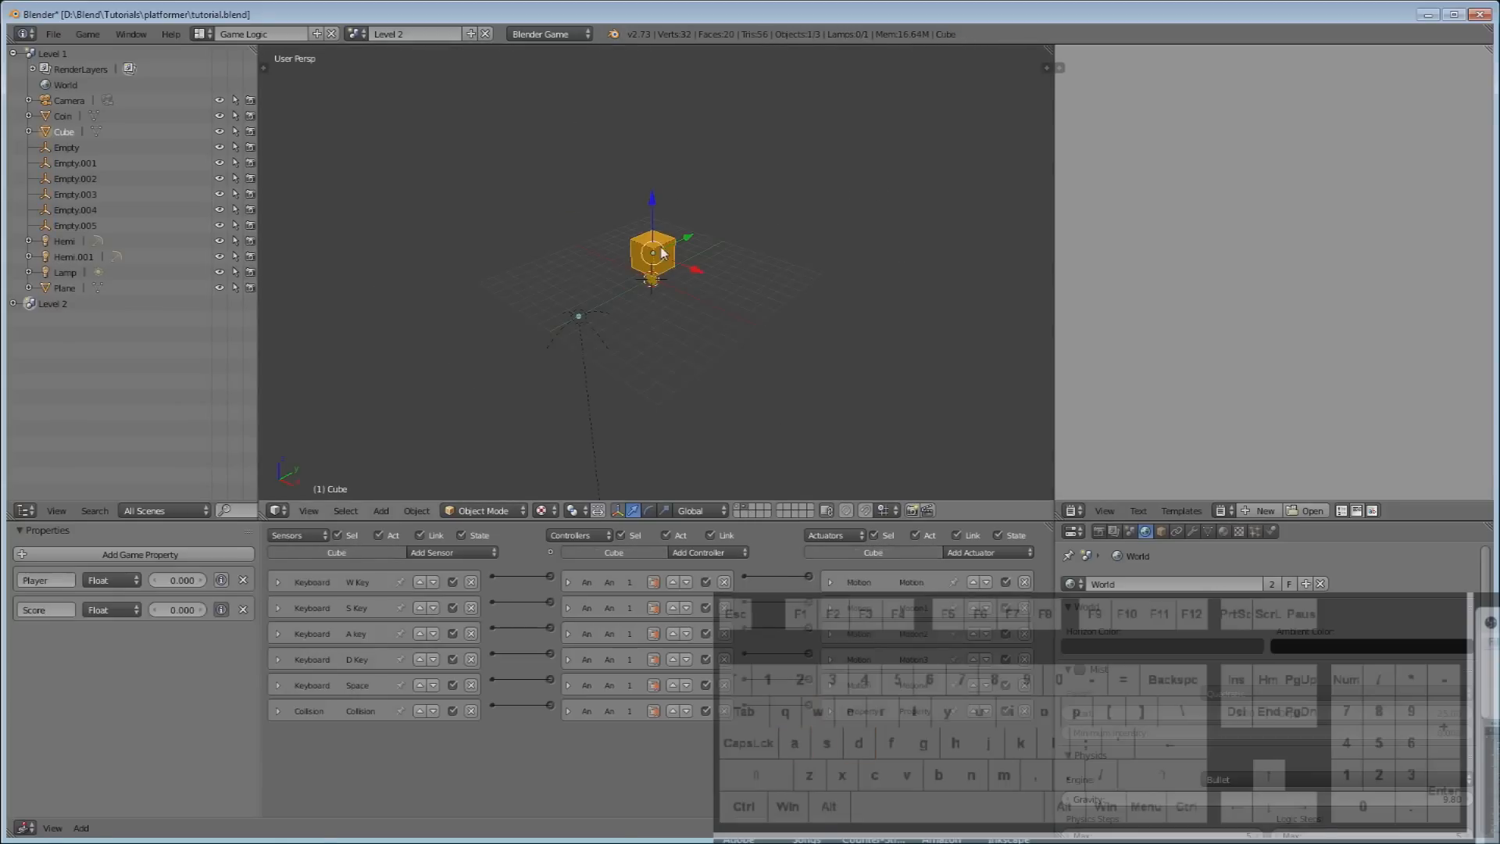
click(740, 507)
right_click(618, 248)
drag(668, 270, 737, 306)
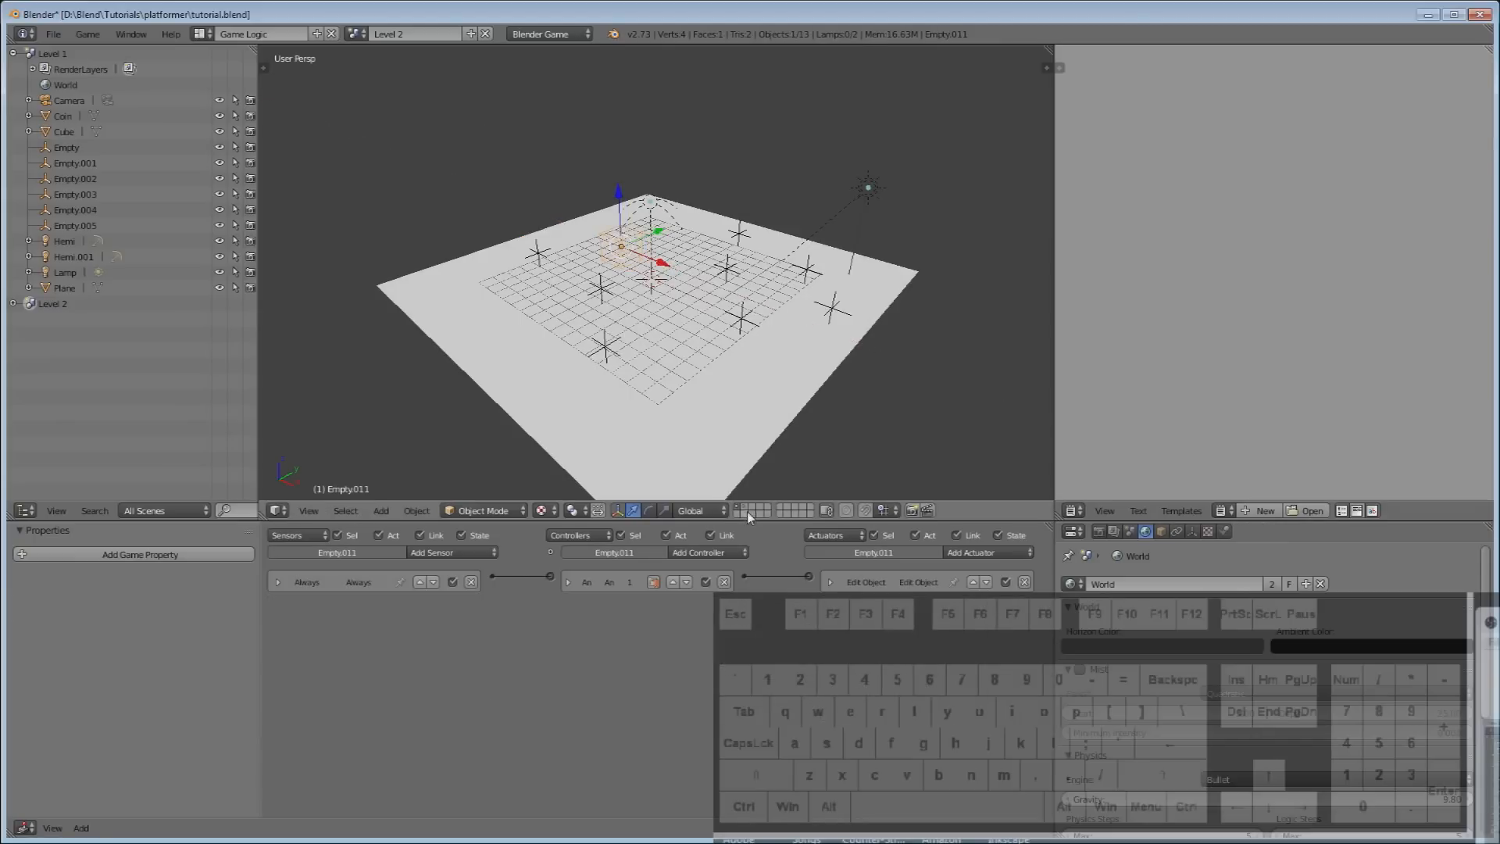
Inspect the cube's first Motion actuator settings, then return to the floor layer.
click(746, 508)
right_click(666, 248)
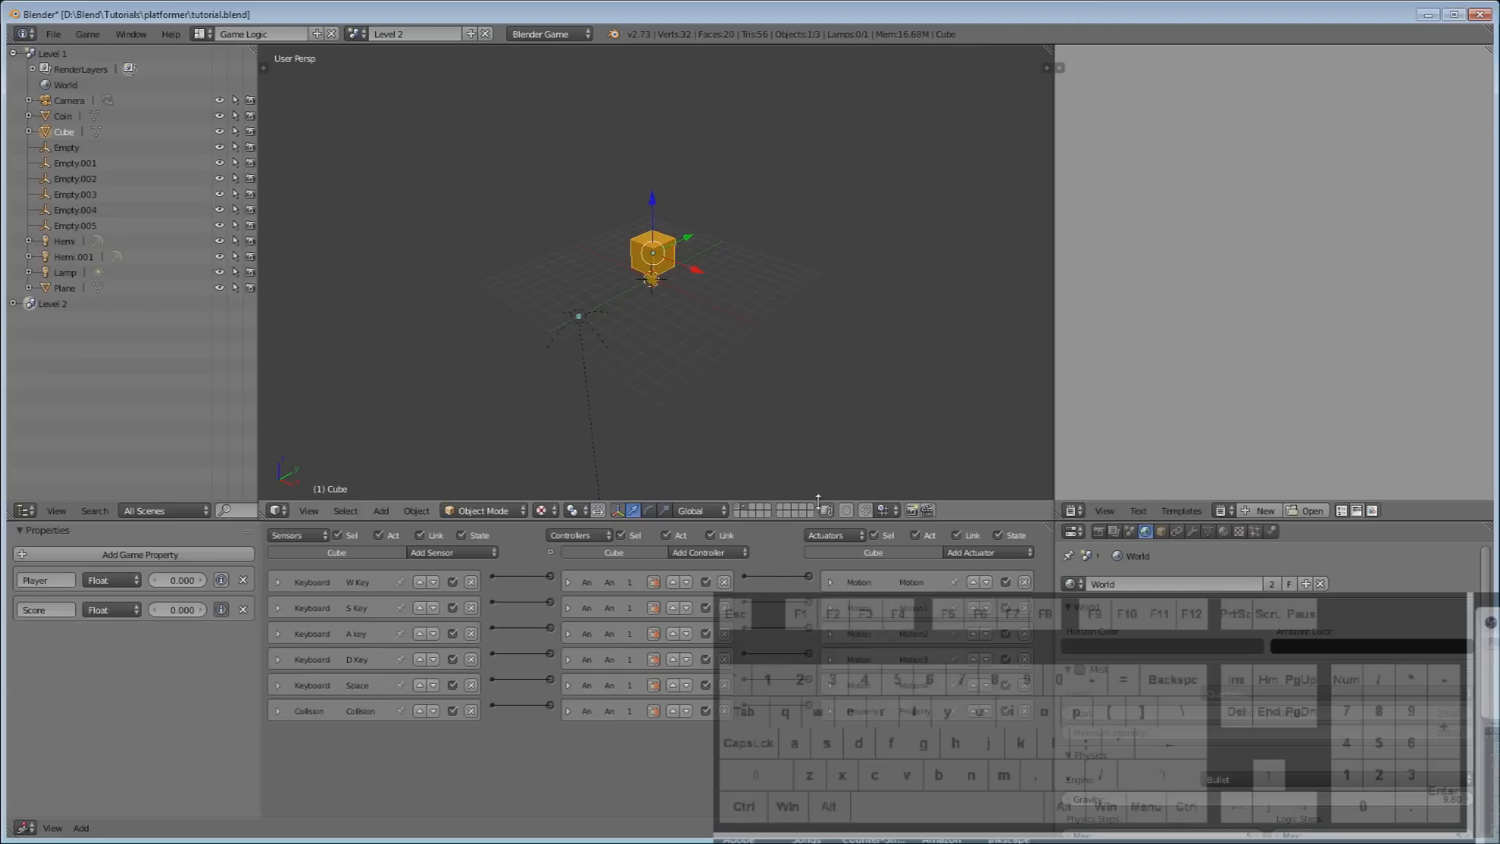
click(830, 582)
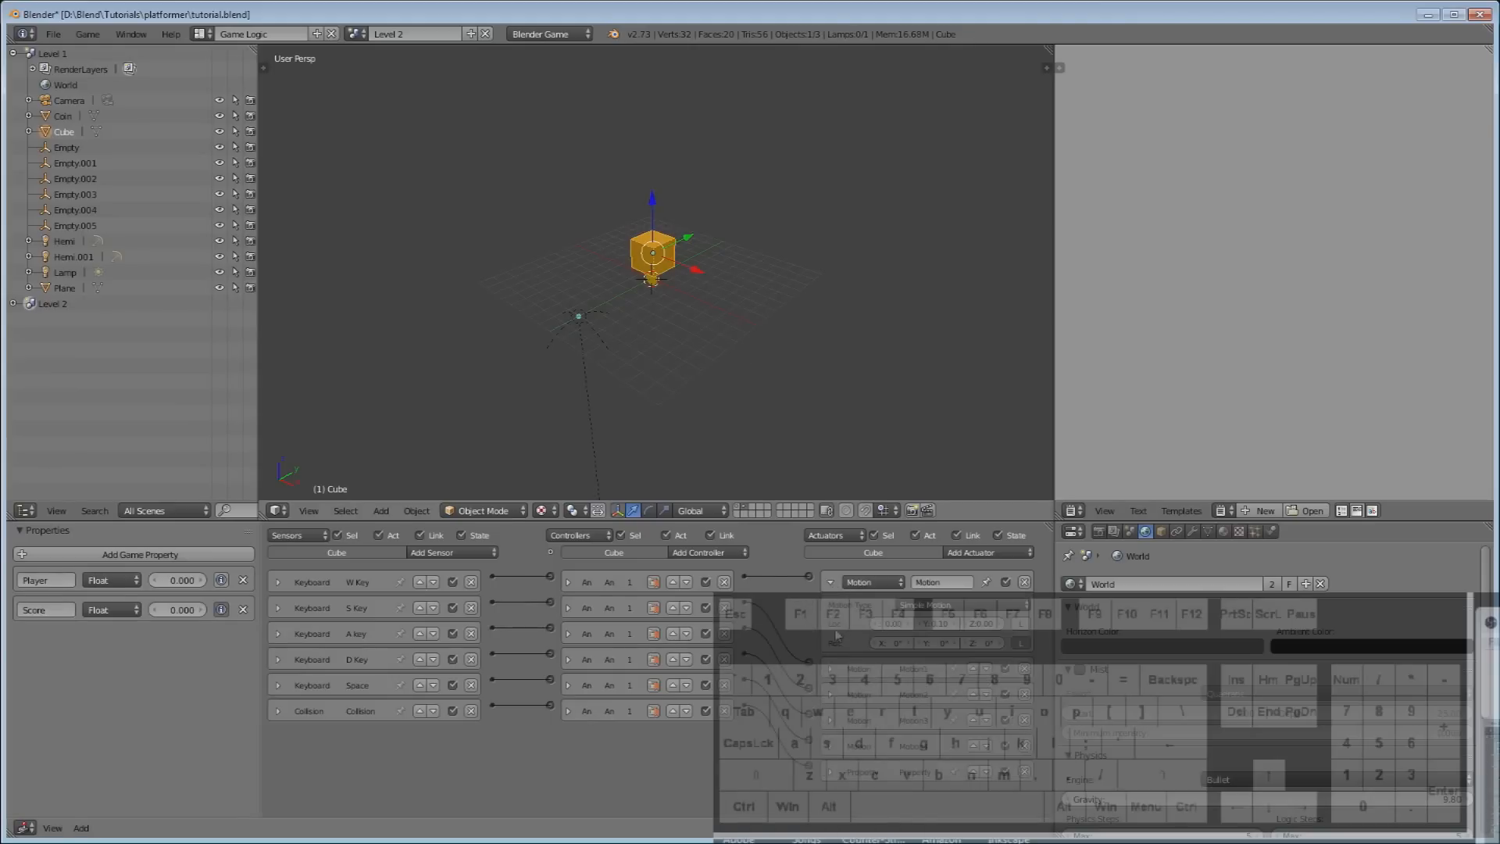
click(831, 582)
click(739, 508)
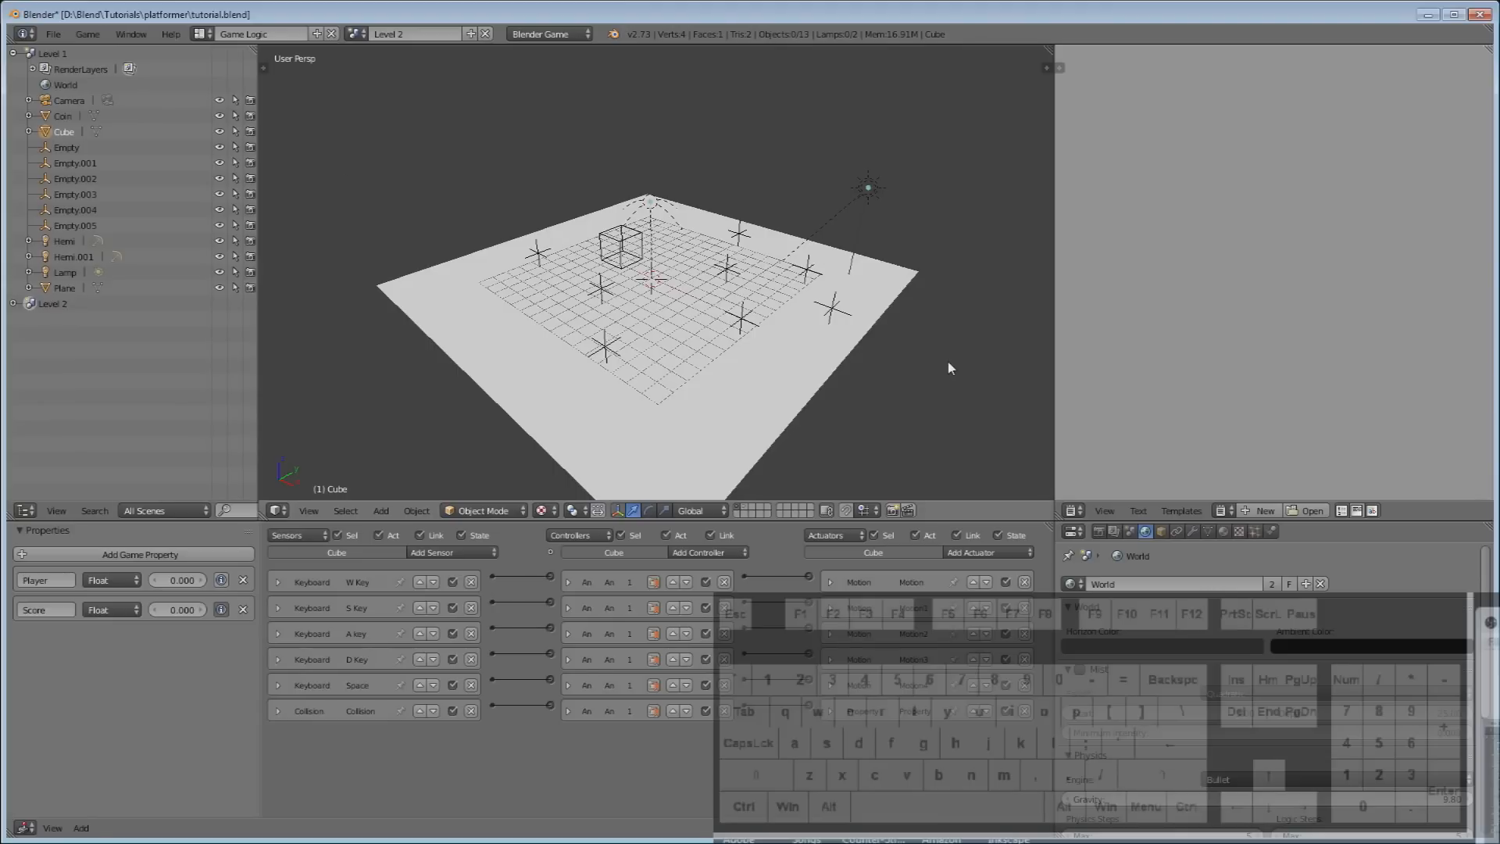
Switch to Level 1, select the cube on its layer, and enlarge the Logic Editor.
click(356, 34)
click(365, 56)
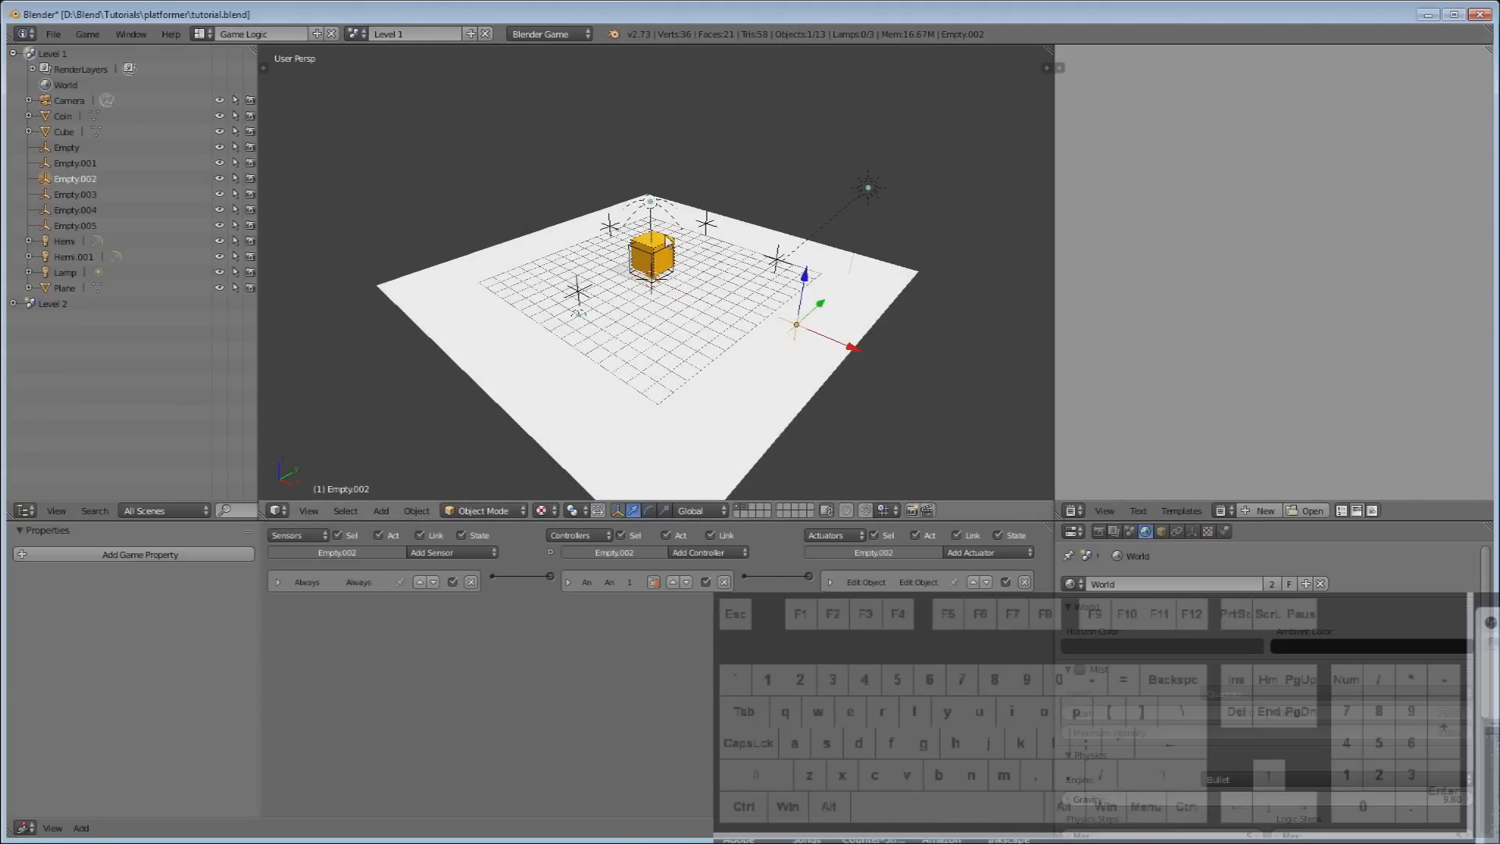
scroll(669, 241, up, 5)
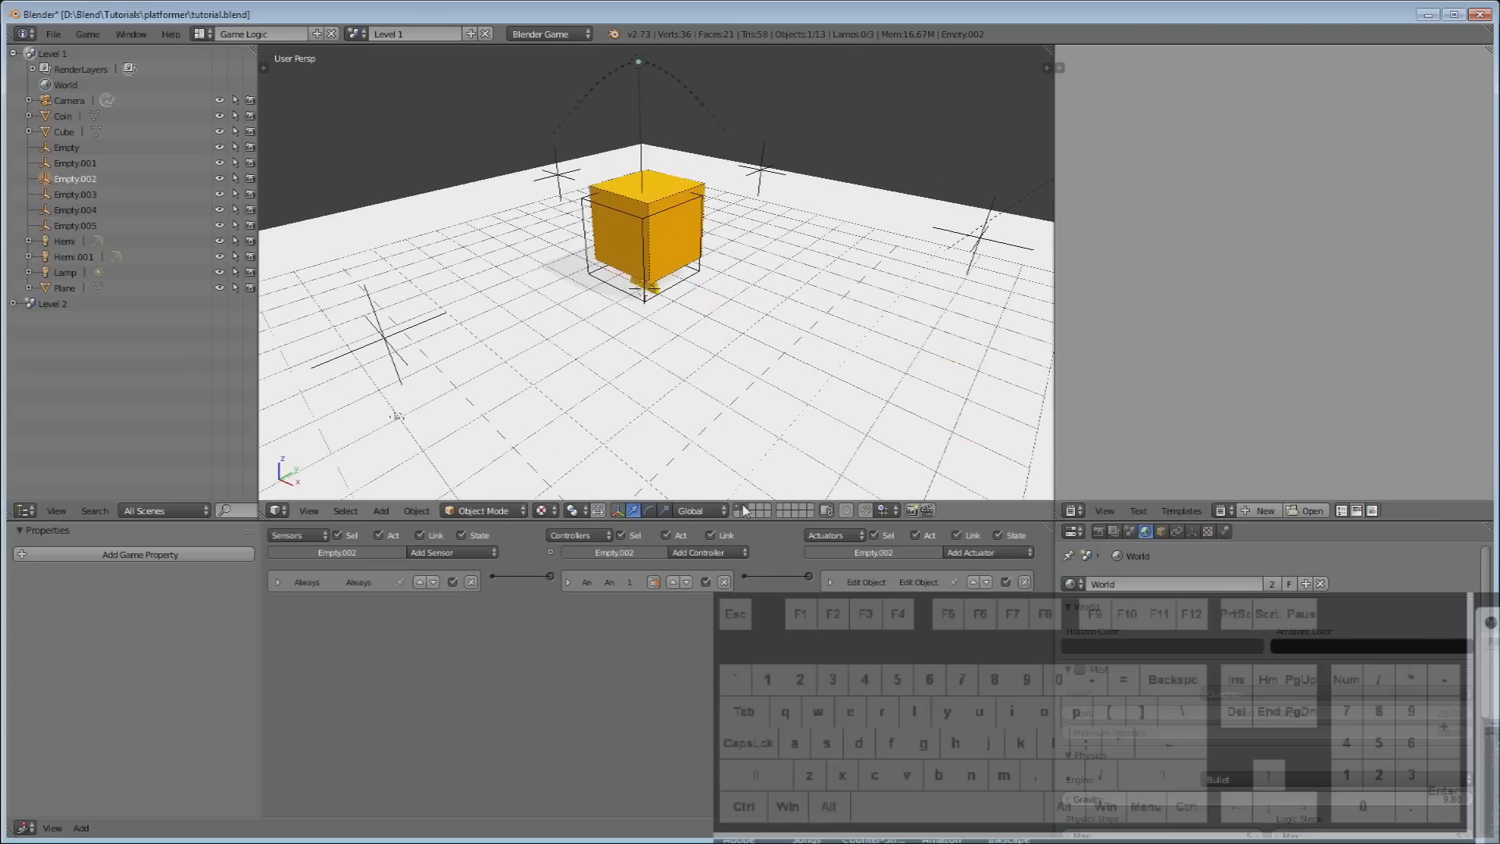
click(750, 509)
right_click(666, 224)
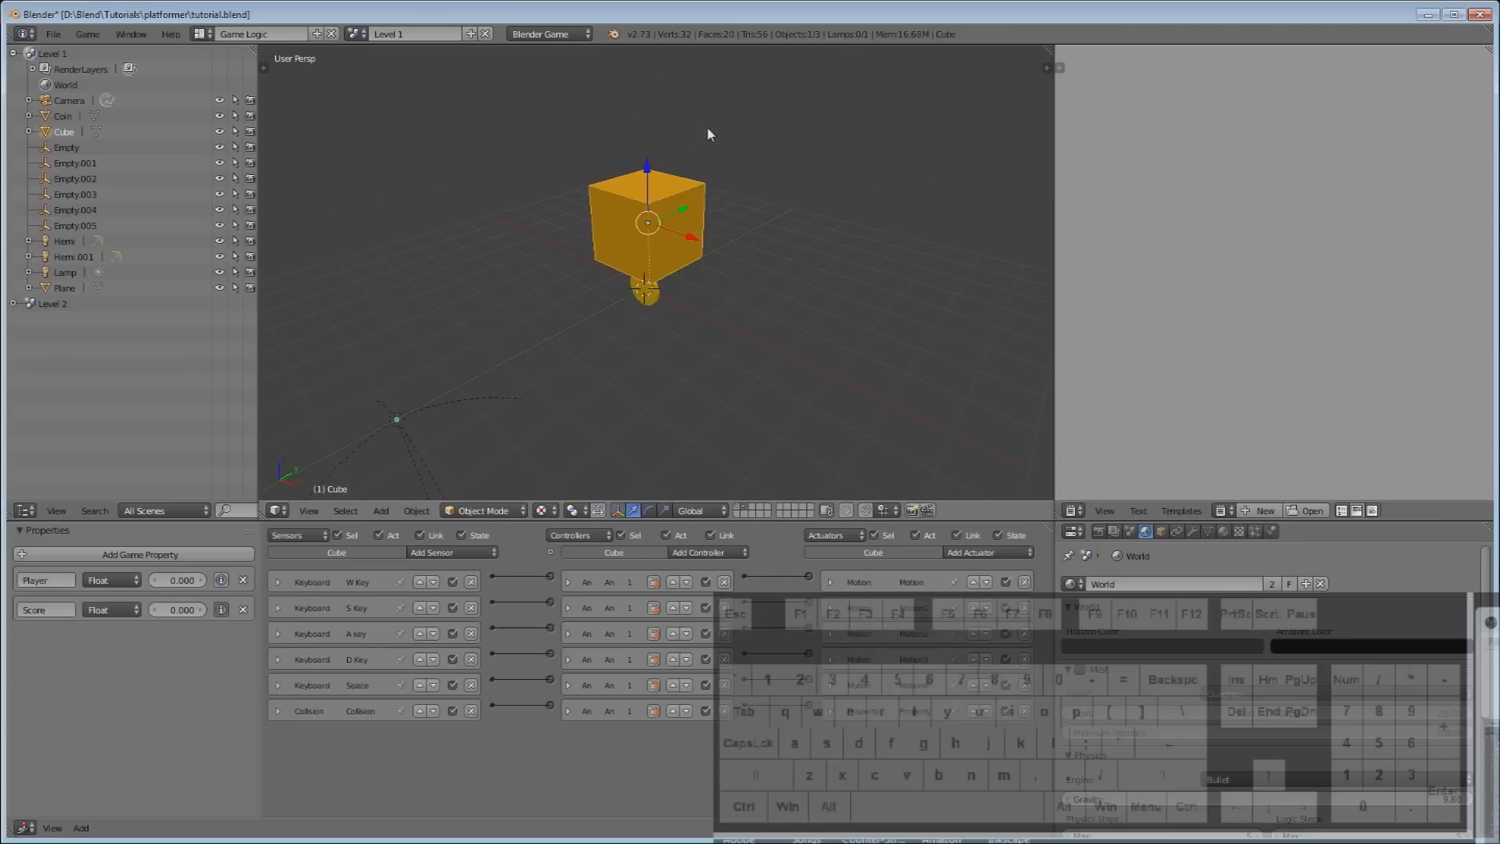
drag(696, 520, 762, 506)
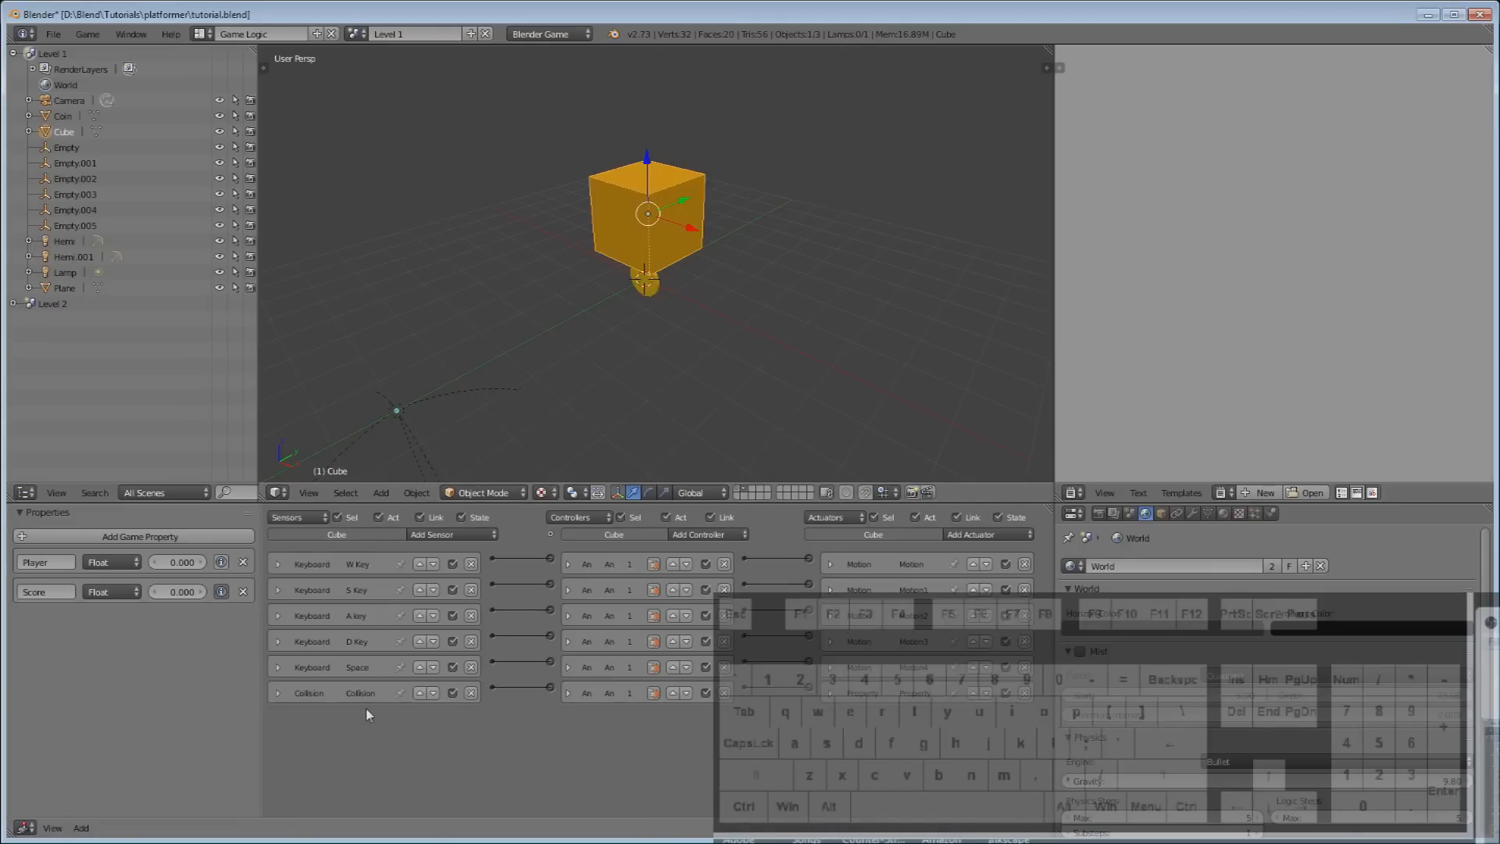
Add a Message actuator to the Cube and connect the Collision controller to it.
scroll(824, 737, down, 1)
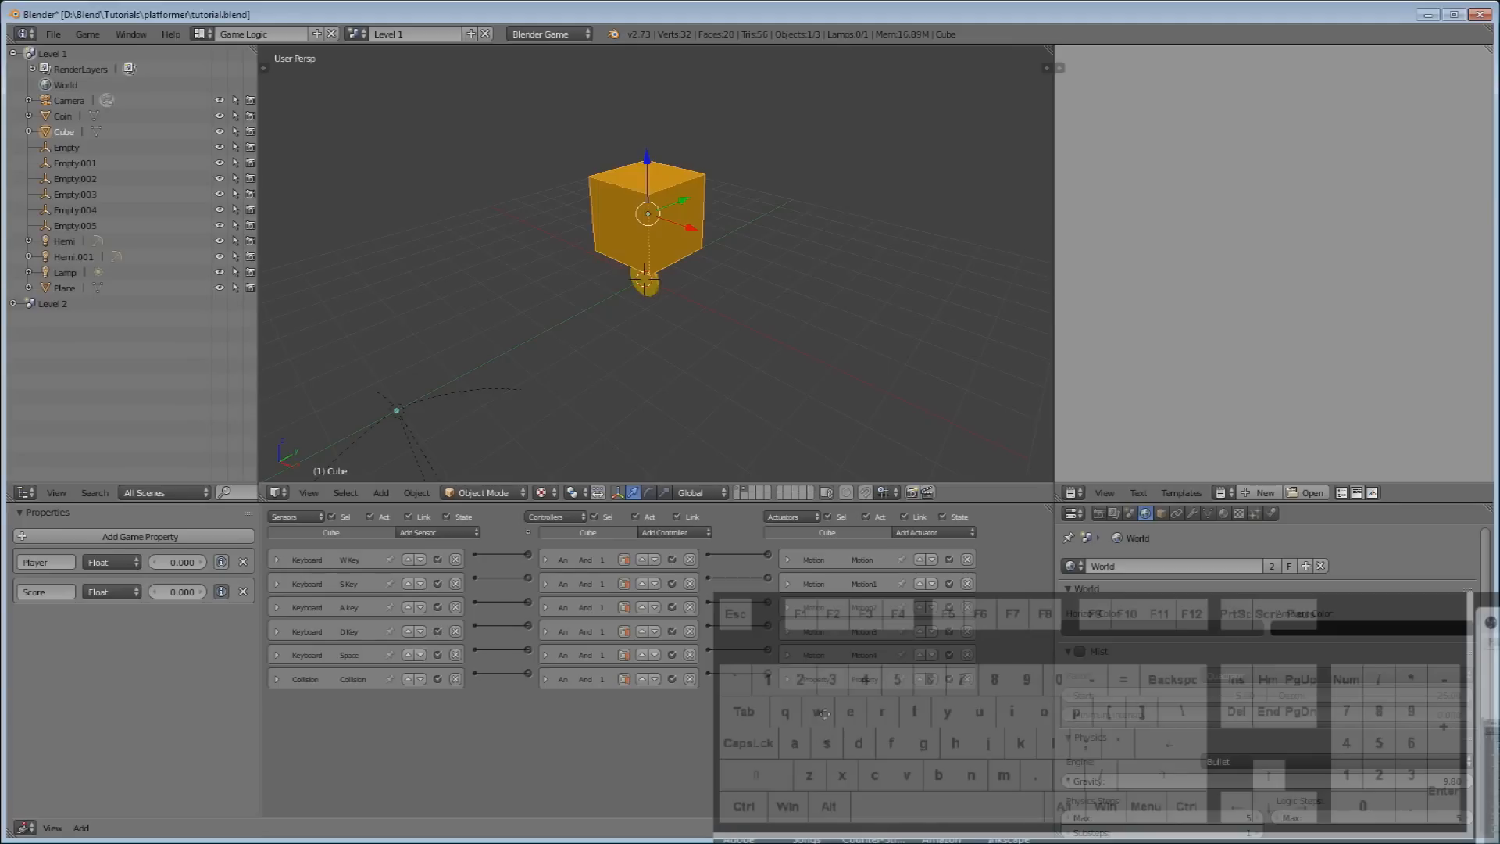
scroll(824, 688, up, 1)
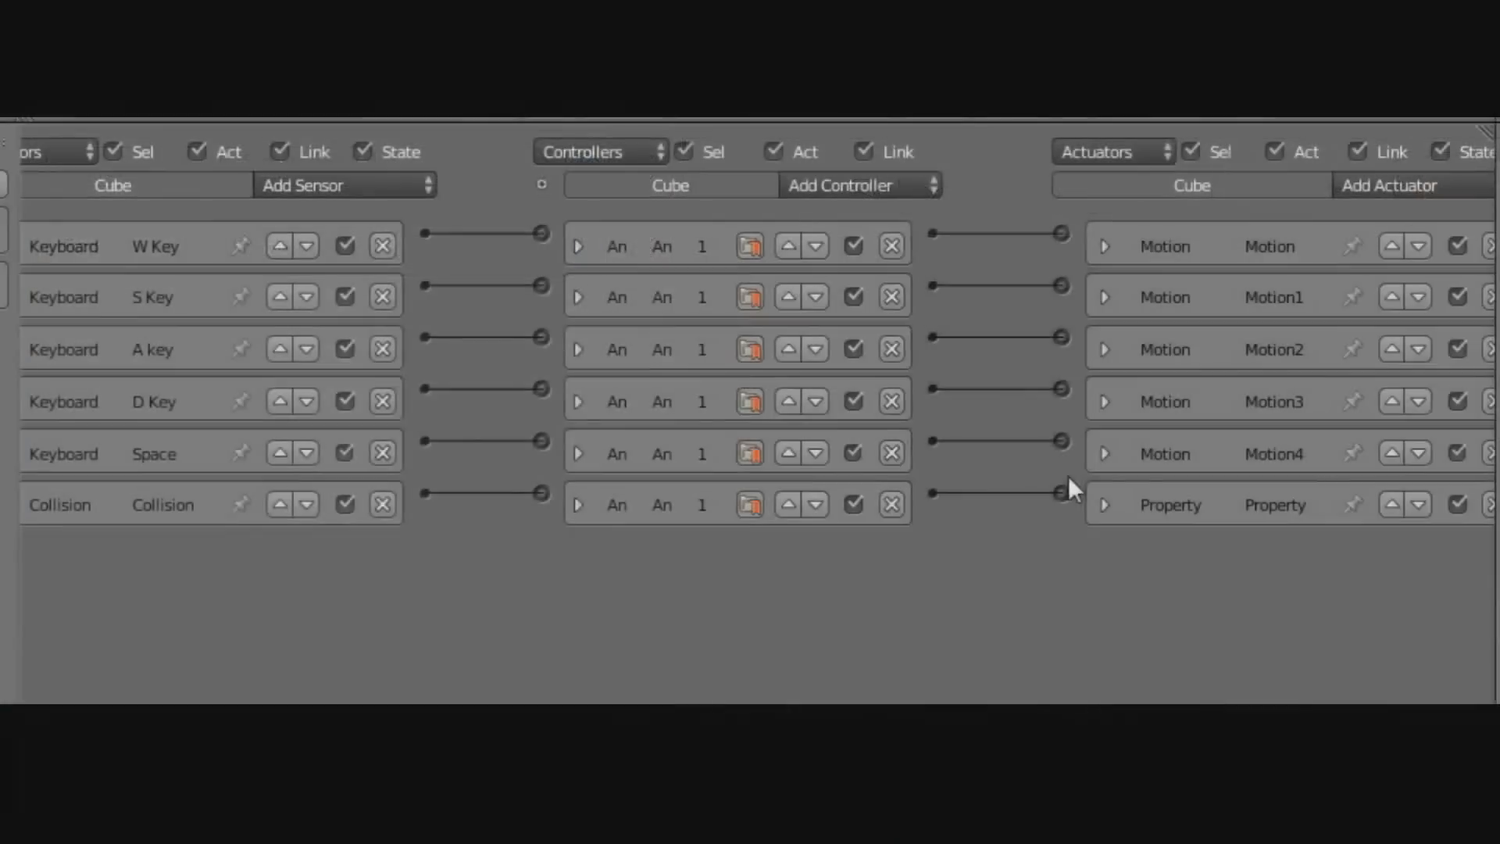
ctrl+scroll(1129, 510, right, 1)
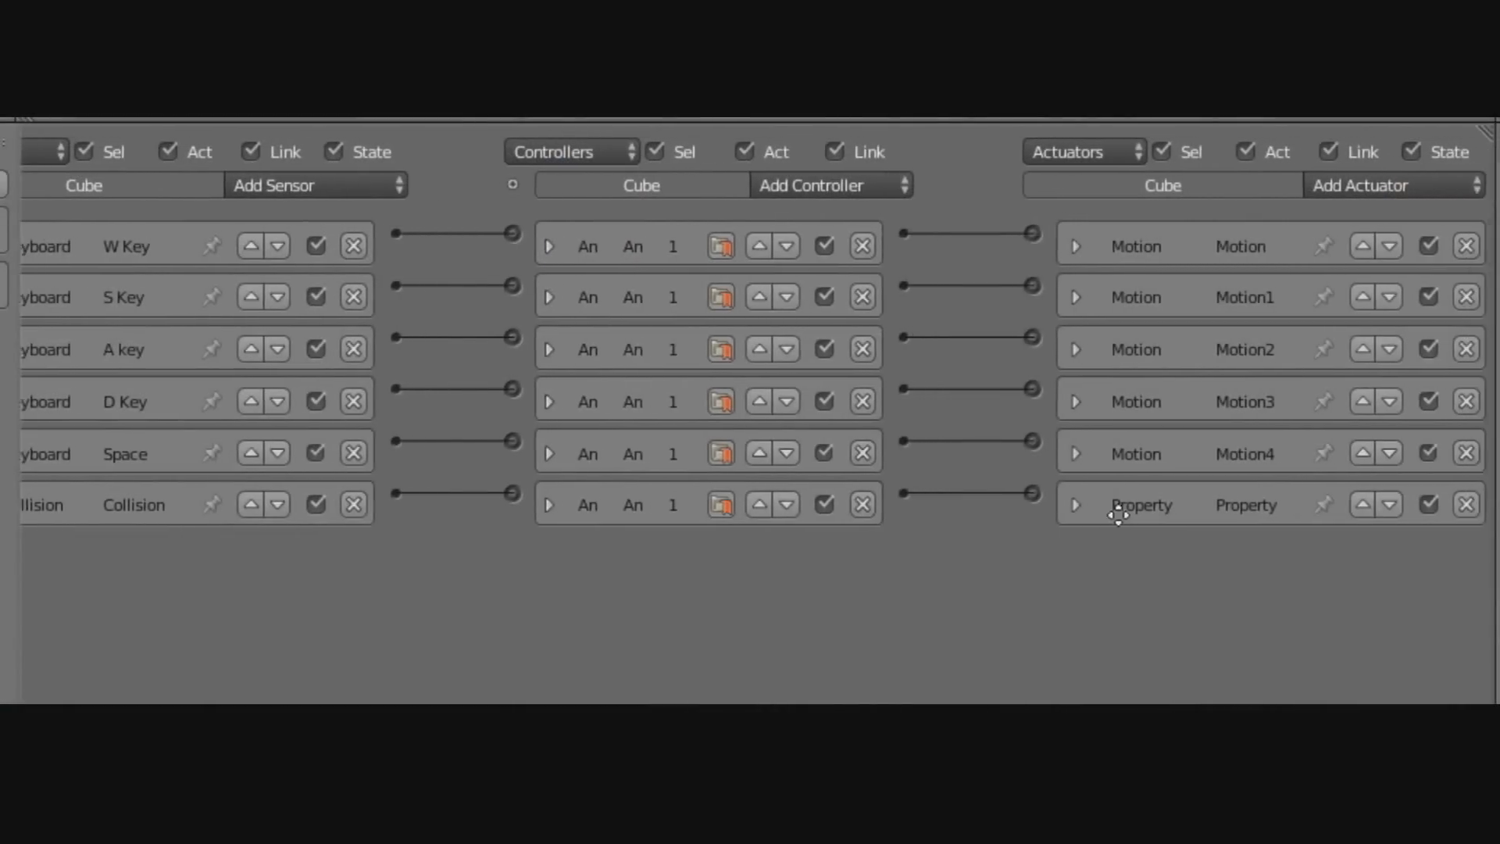
click(1395, 185)
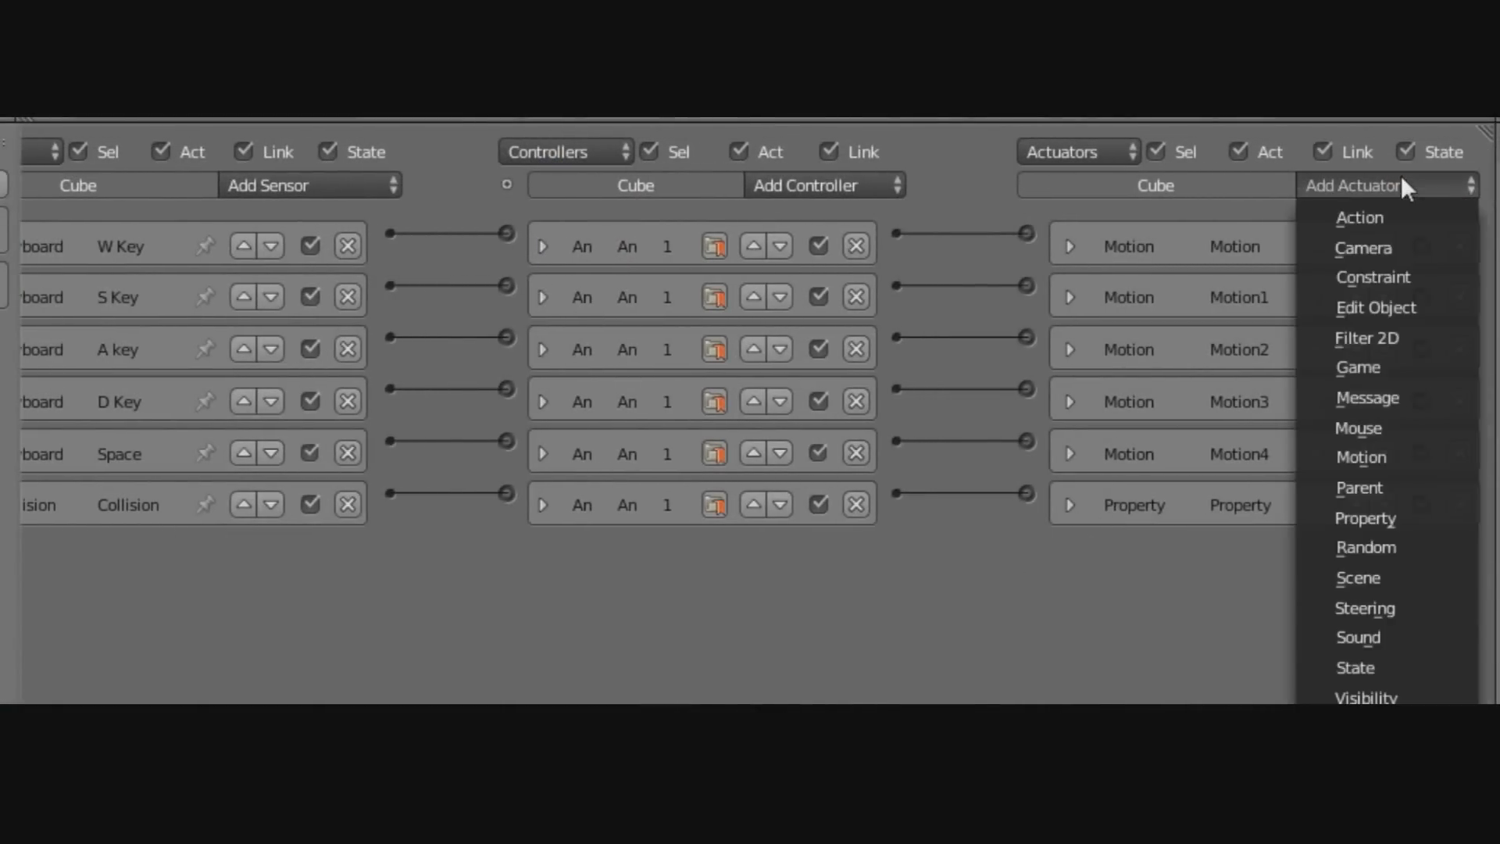
click(1356, 400)
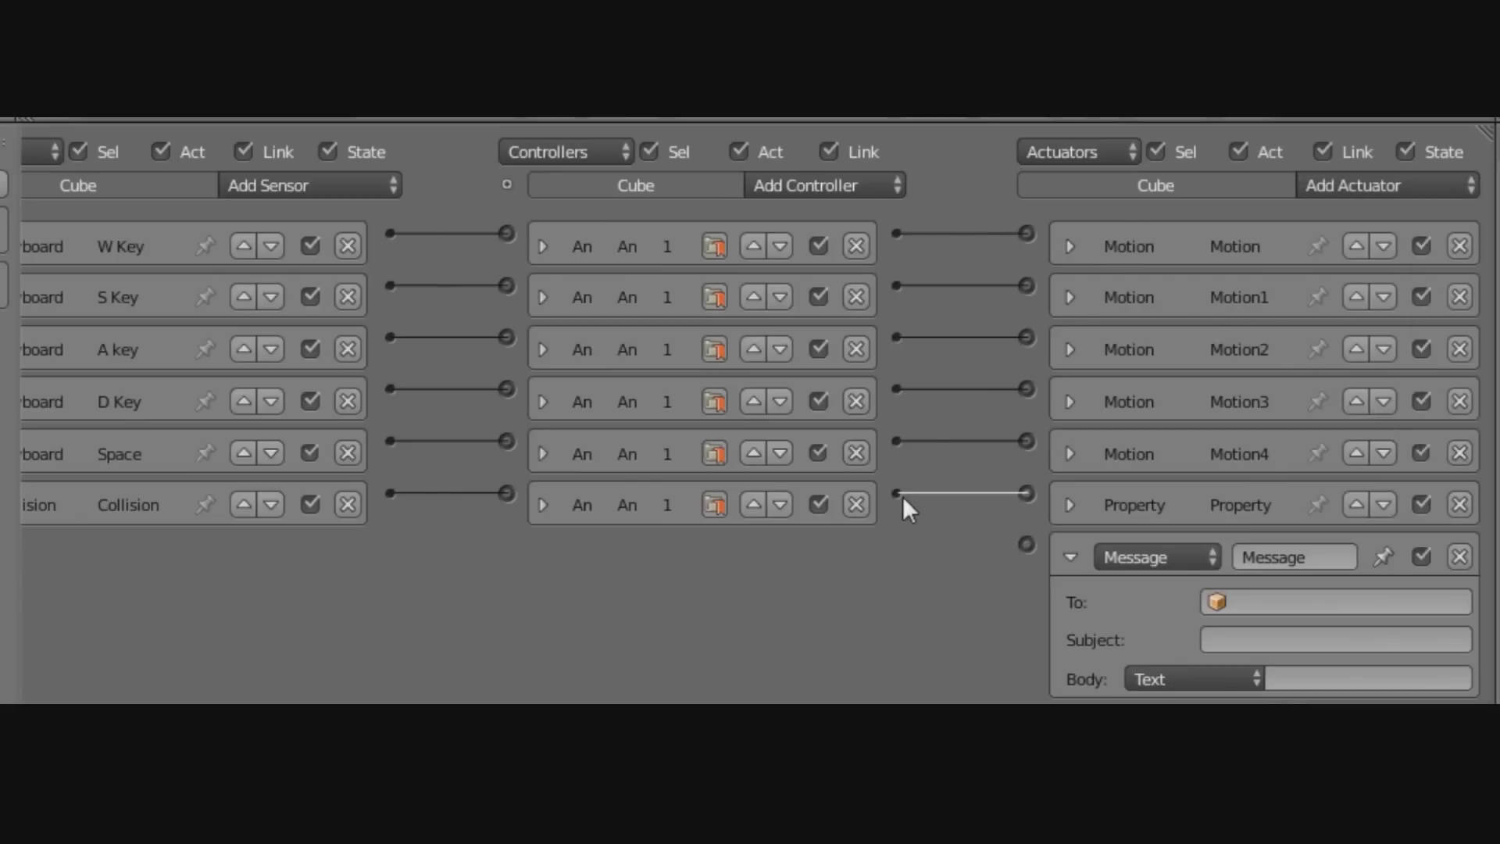
drag(898, 494, 1032, 550)
Set the message subject to 'Got Coin' and collapse the actuator.
click(1334, 641)
text(Got Coin)
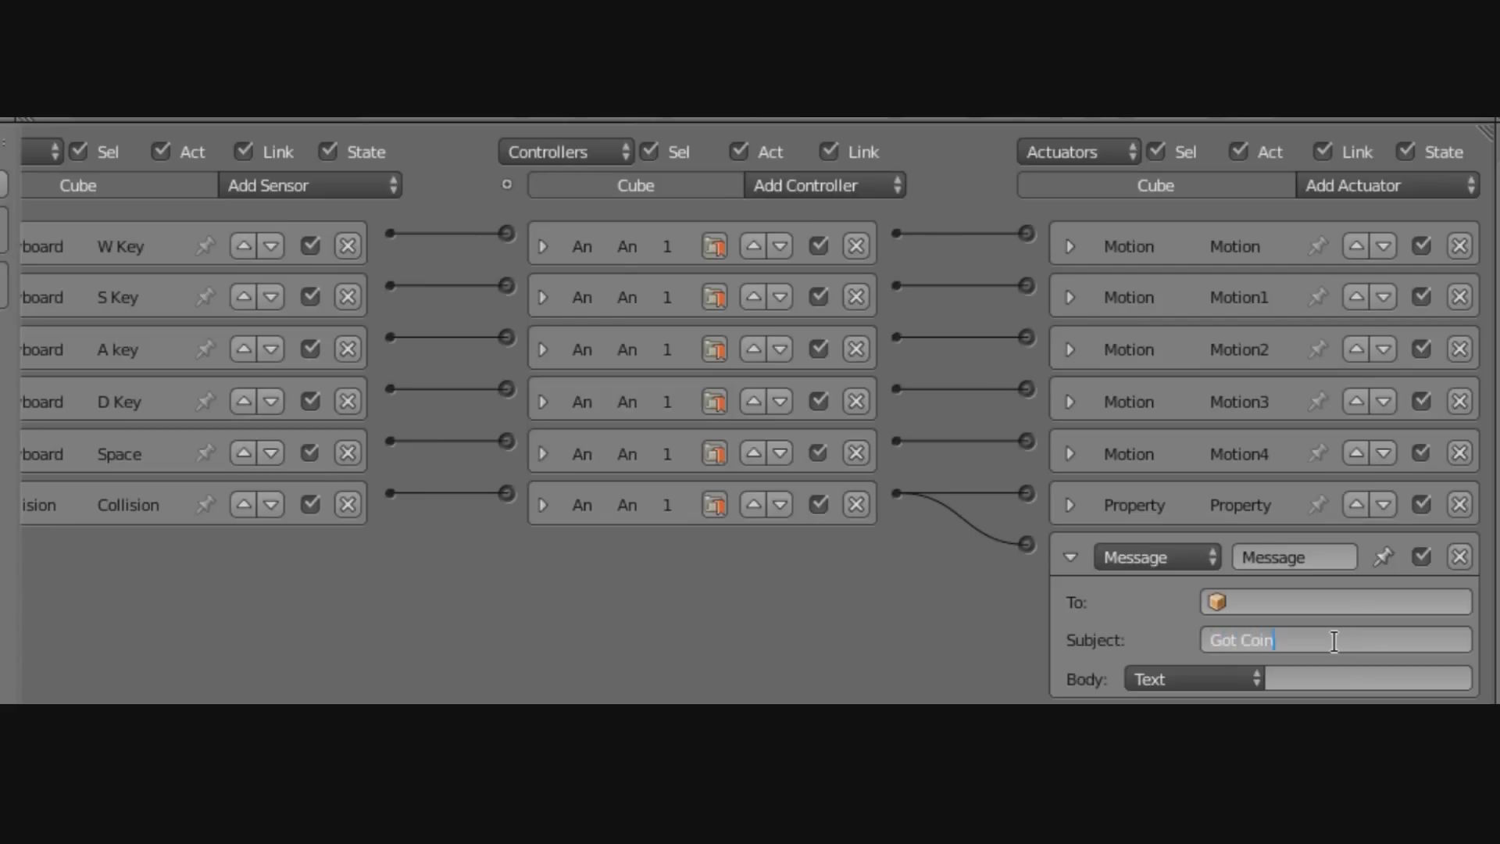
key(Return)
click(1231, 637)
drag(1335, 631, 1133, 625)
click(1067, 616)
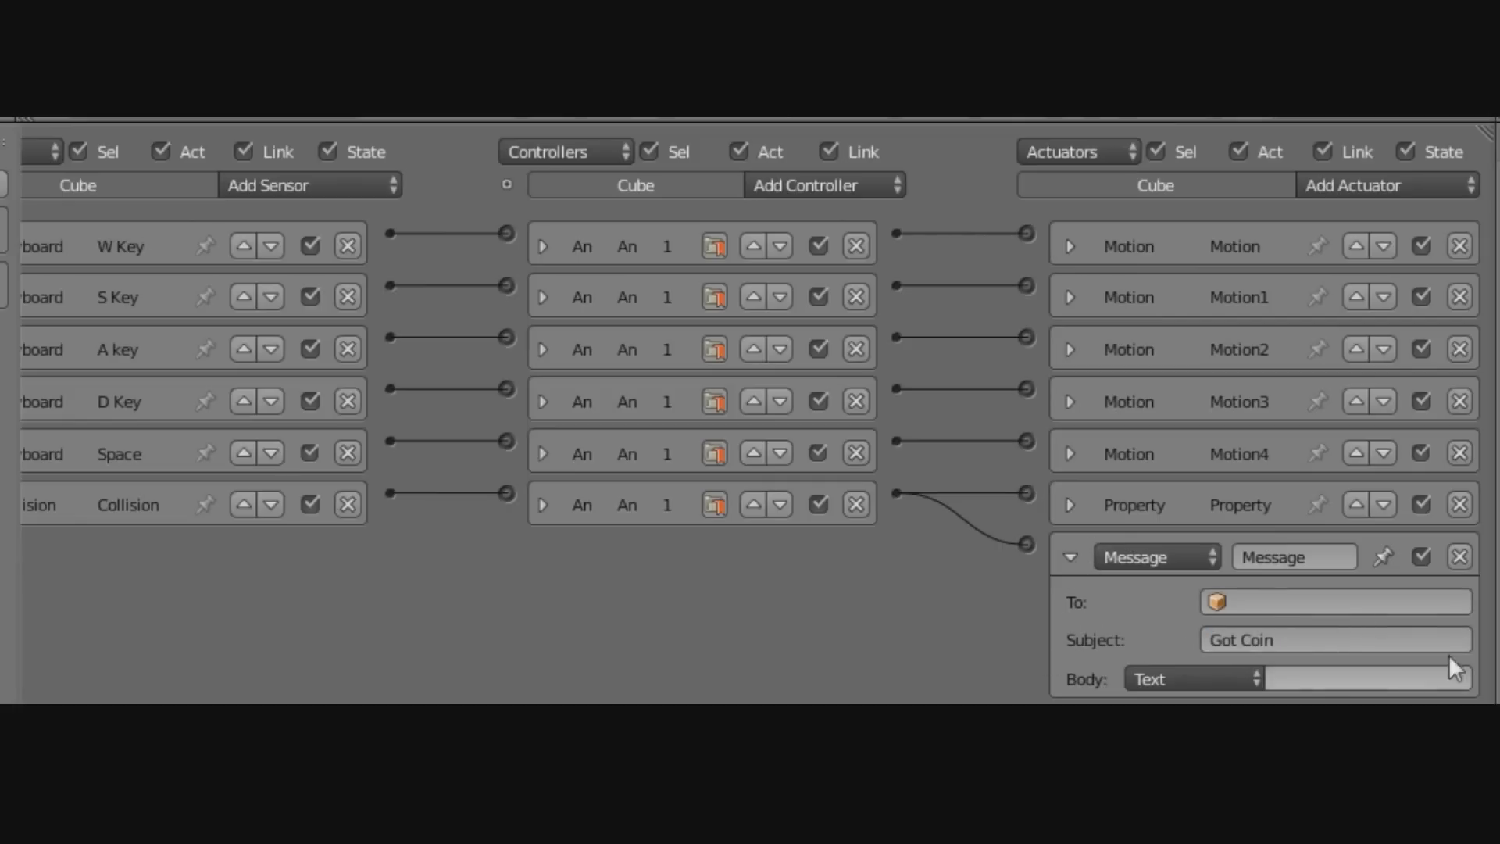
click(1072, 557)
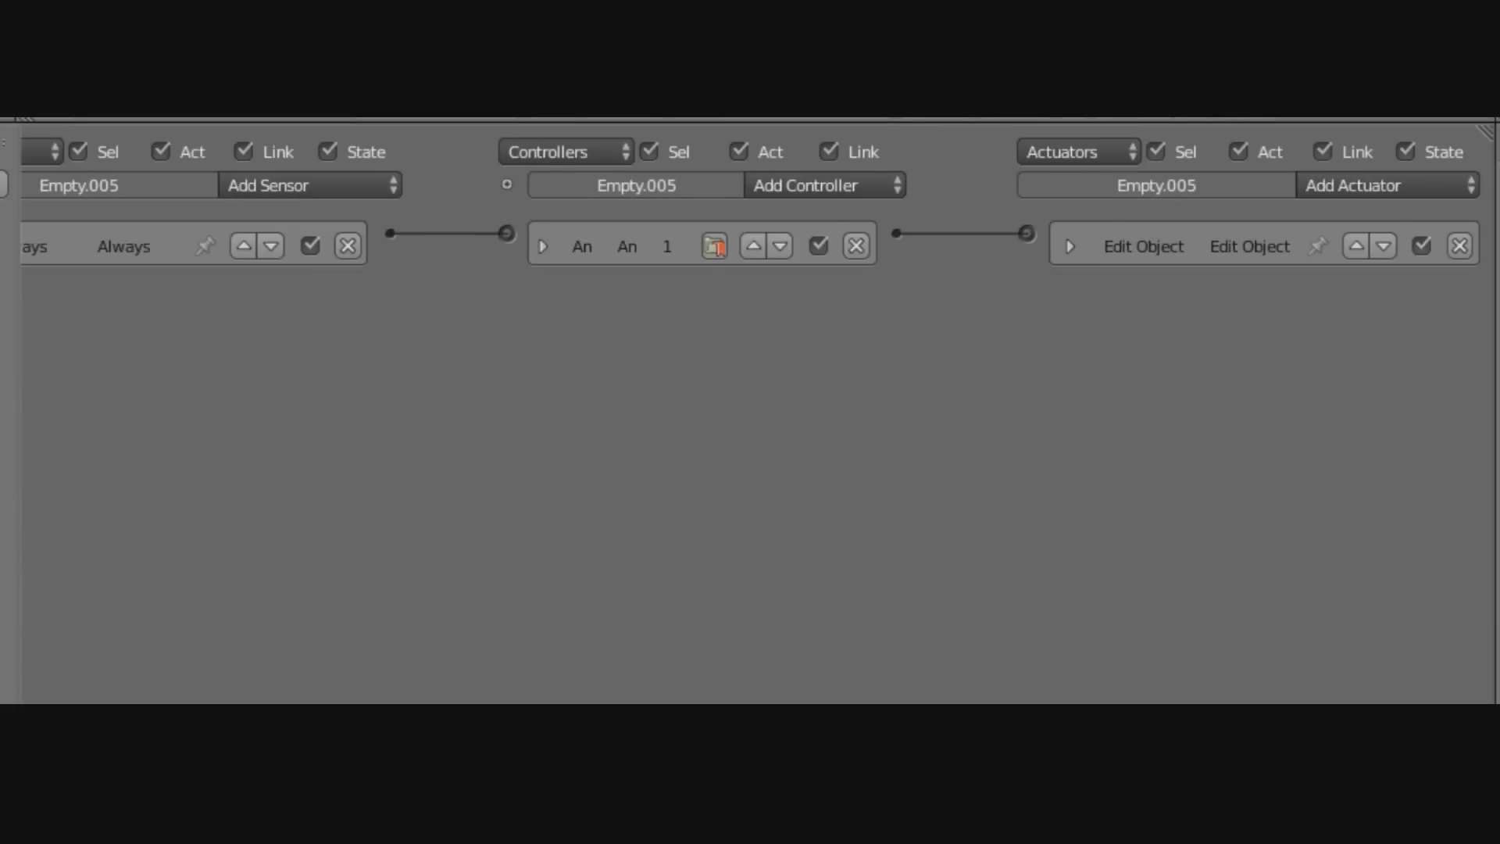
Add a Message sensor to Empty.005 with the subject 'Got Coin'.
click(358, 179)
click(373, 375)
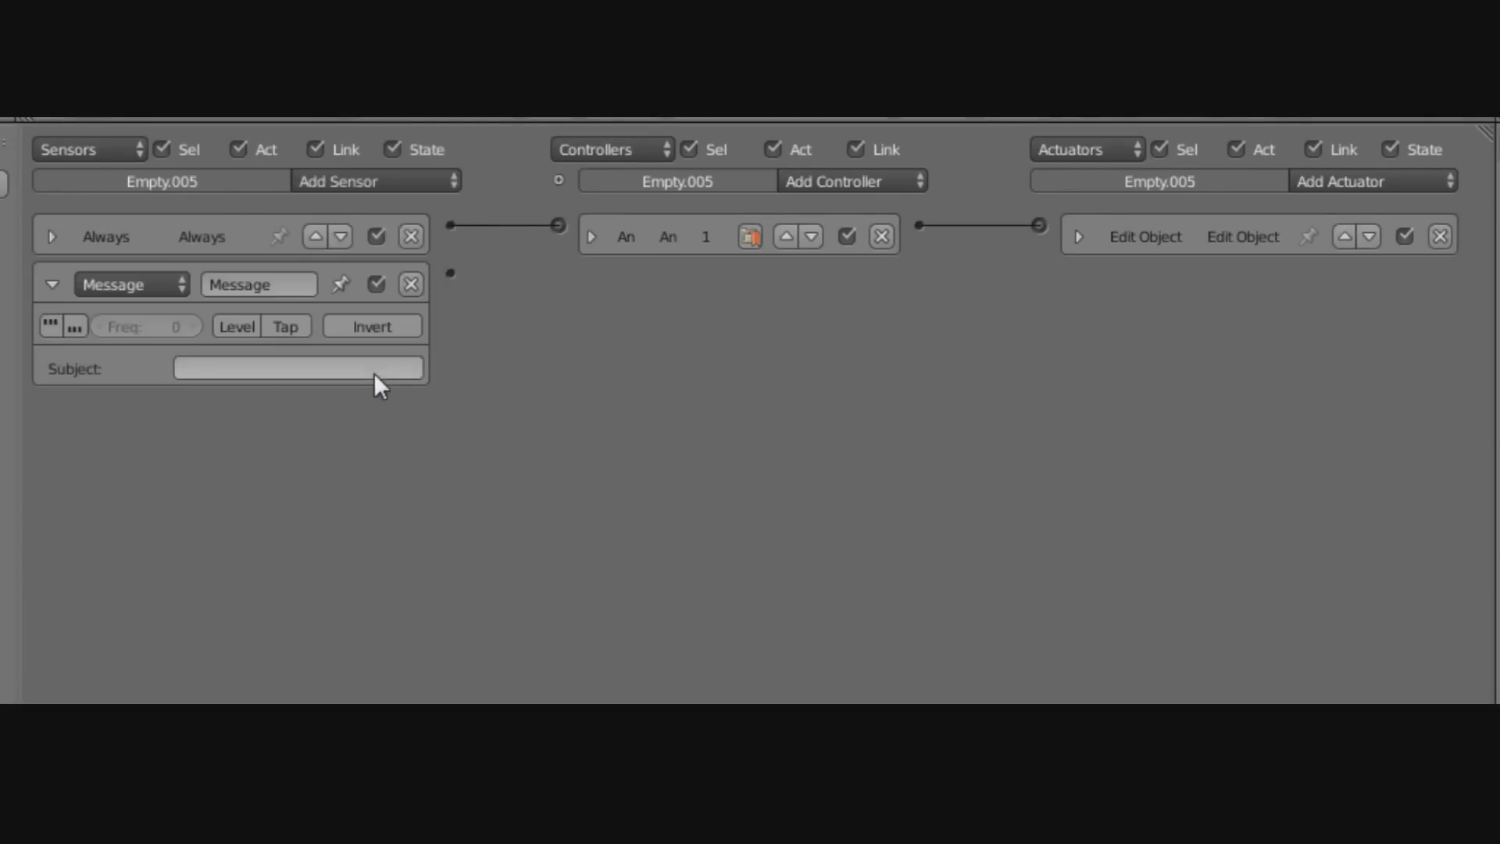
click(217, 367)
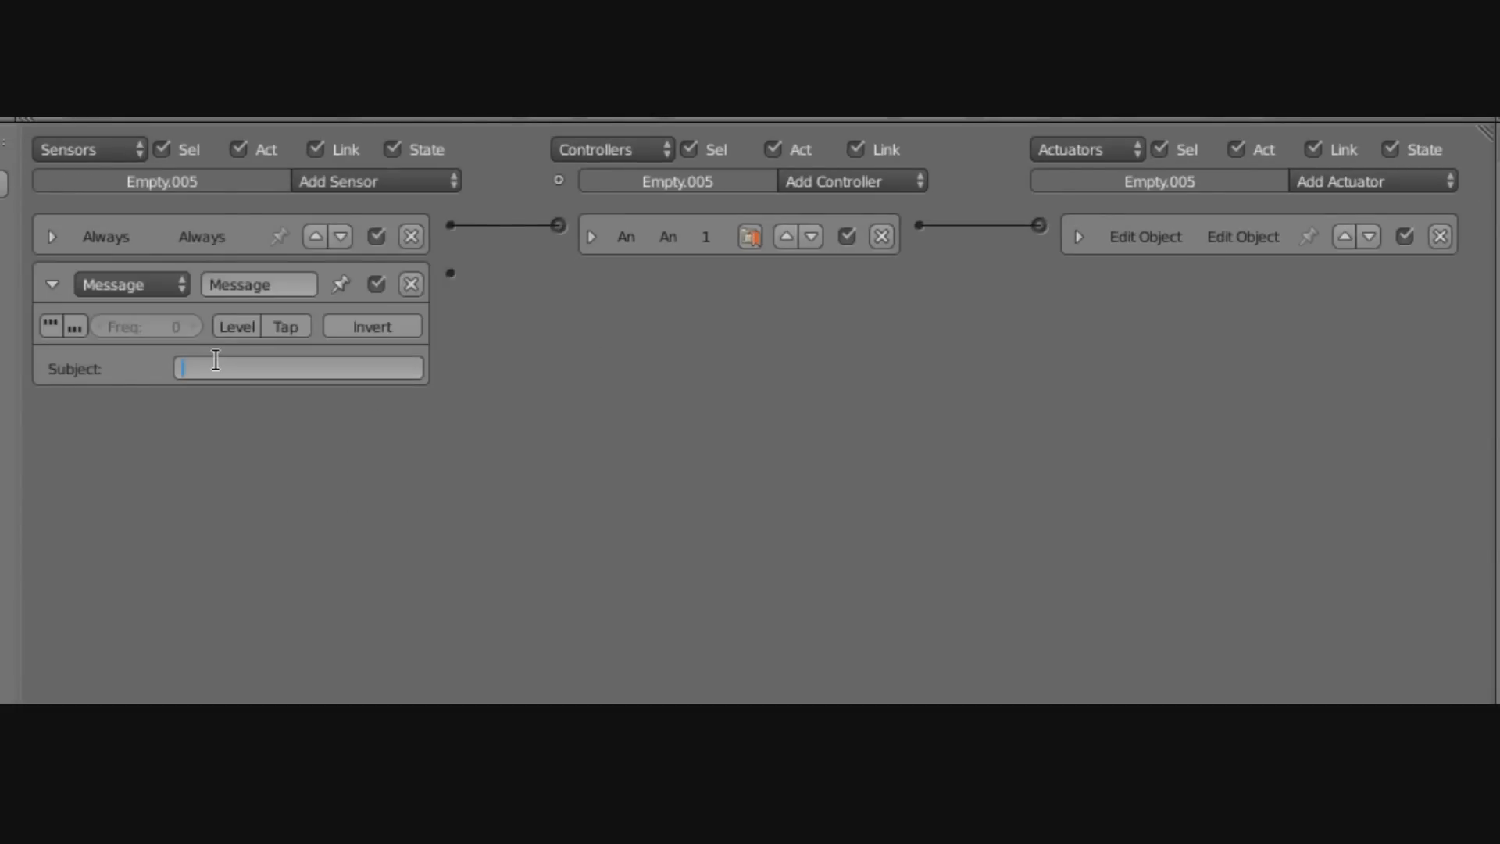
text(Got Coin)
key(Return)
click(50, 283)
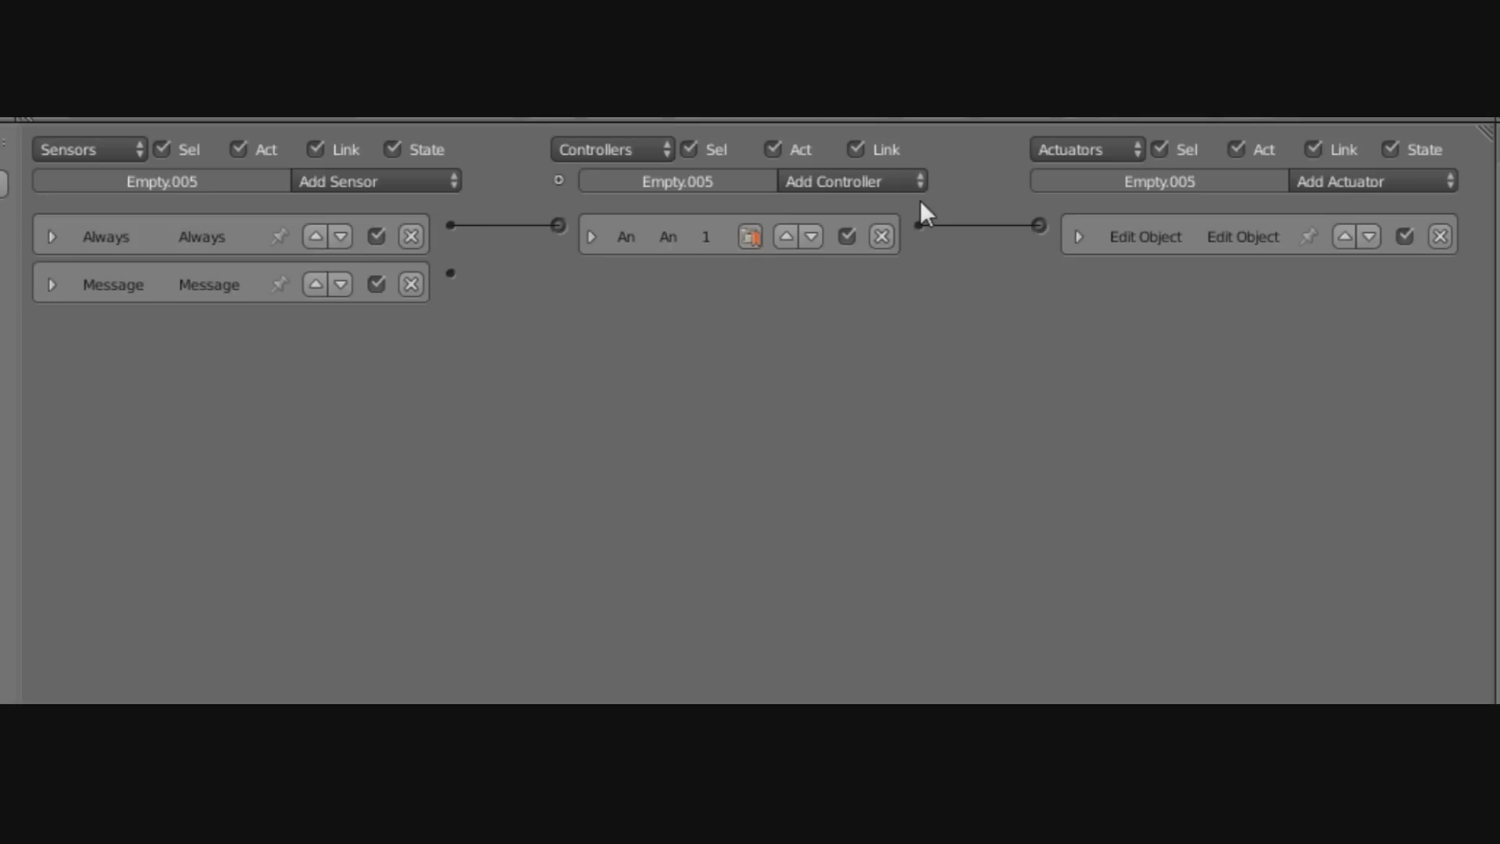
Wire the Message sensor through a new And controller to a new Property actuator.
click(894, 181)
click(811, 210)
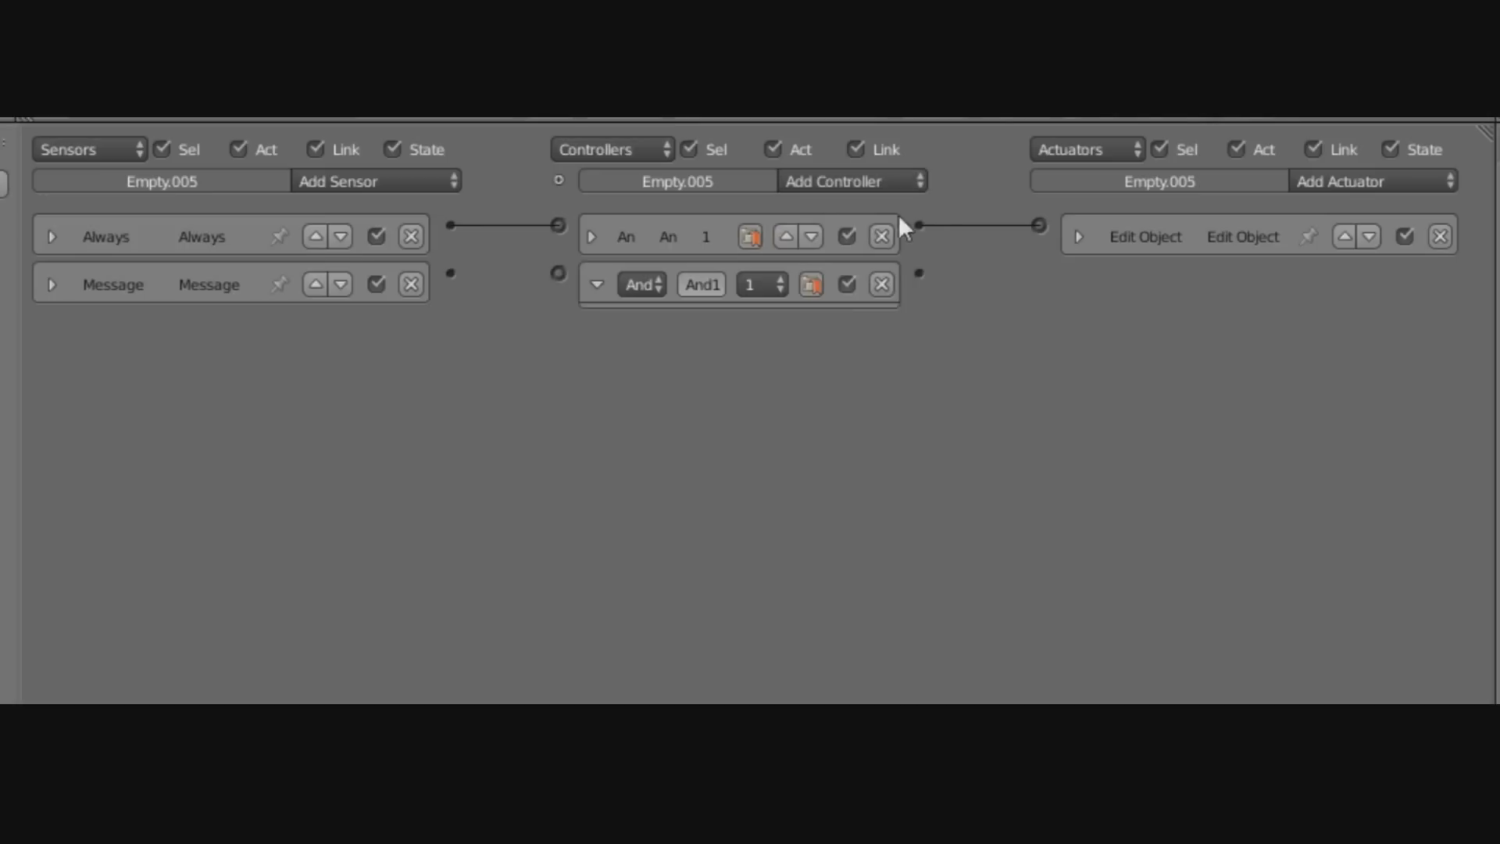
drag(450, 272, 557, 273)
click(597, 285)
click(1426, 181)
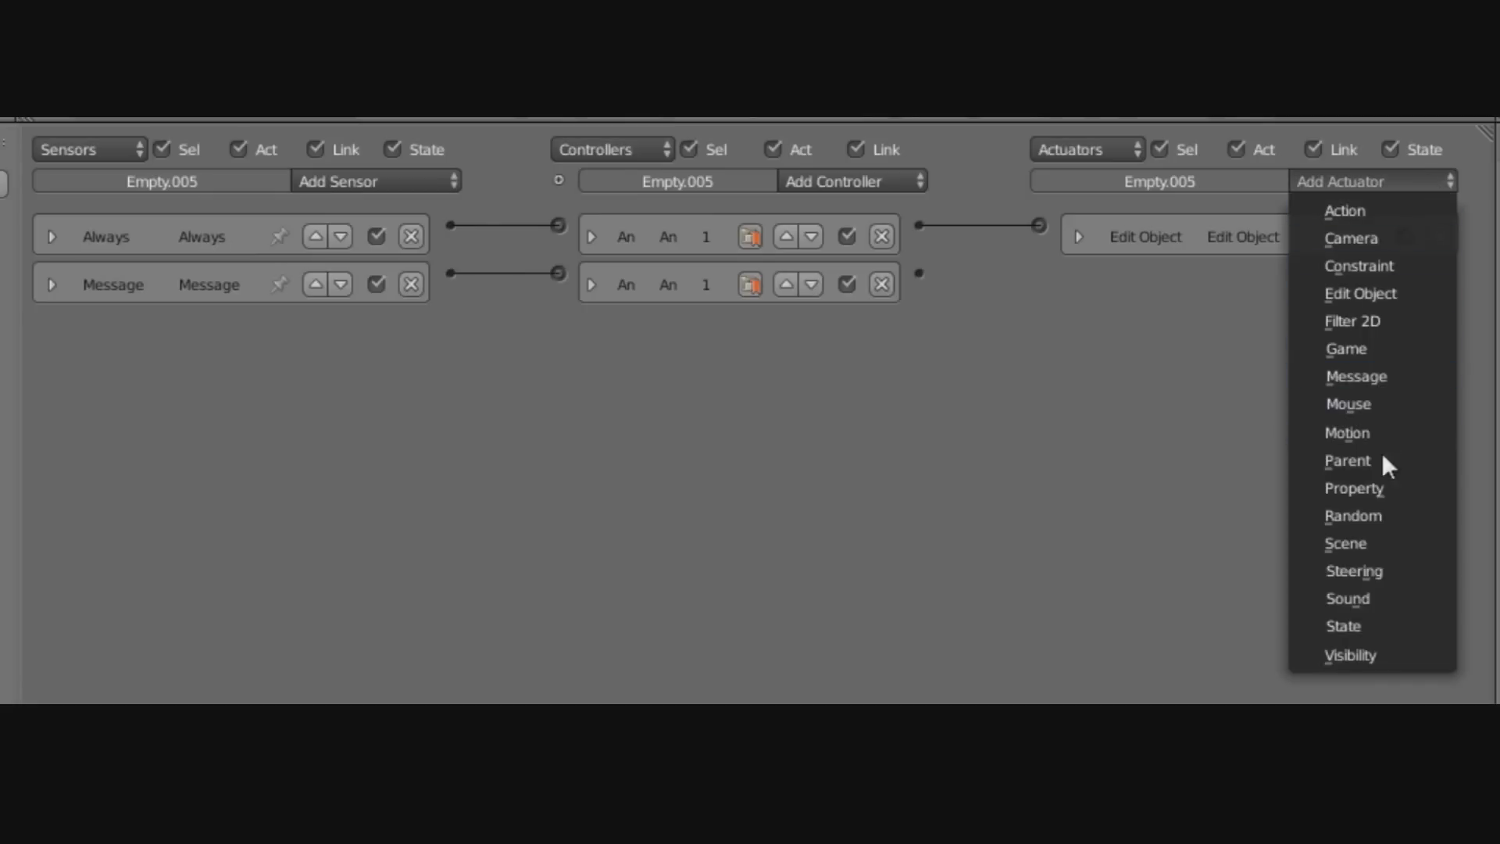
click(1328, 488)
drag(918, 273, 1038, 273)
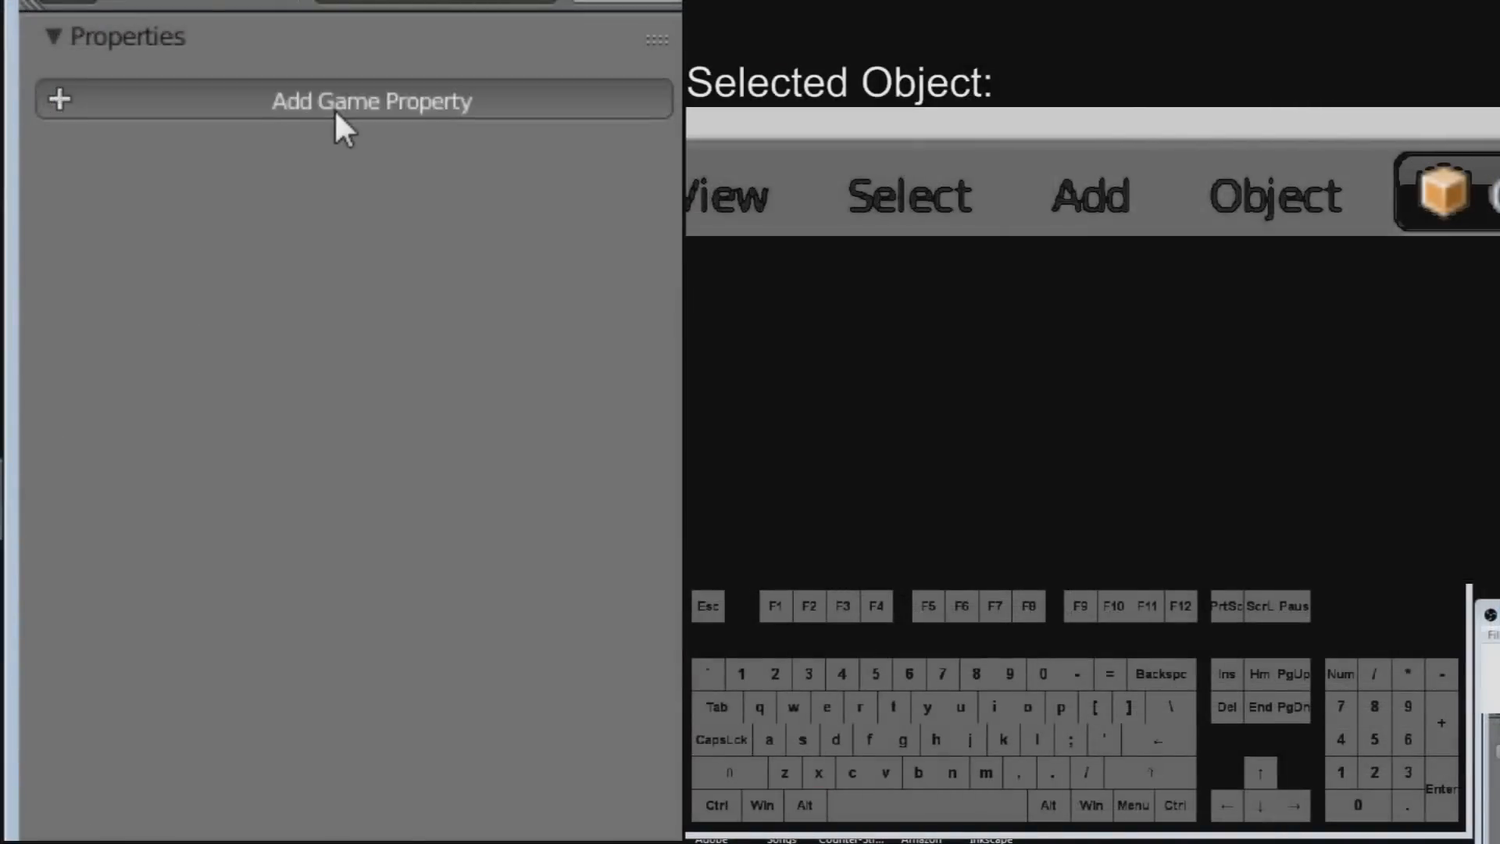
Add an Integer game property named 'coins' to Empty.005.
click(335, 112)
click(171, 162)
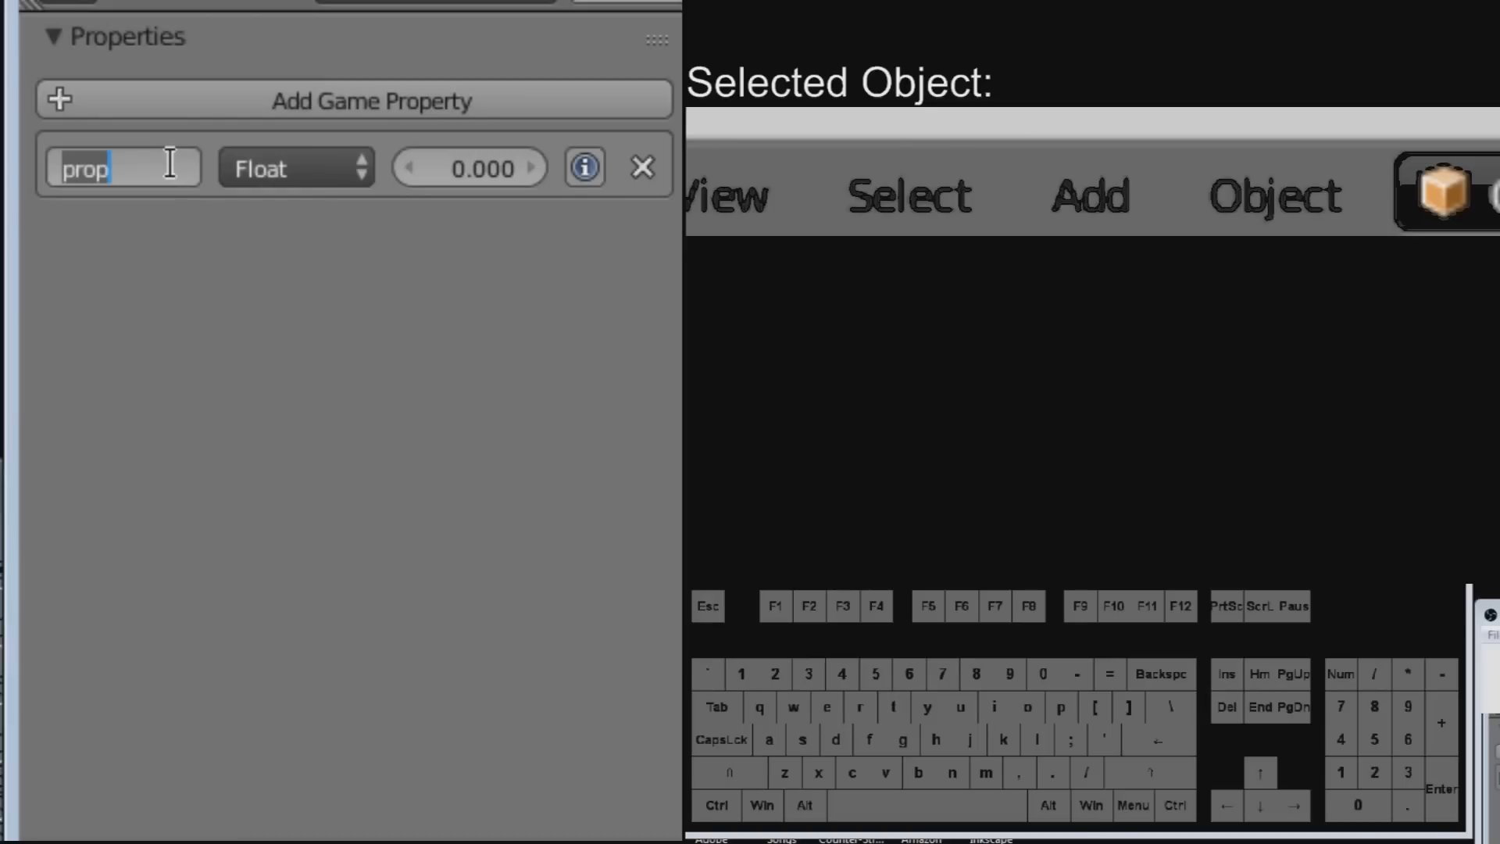
text(coins)
key(Return)
click(245, 176)
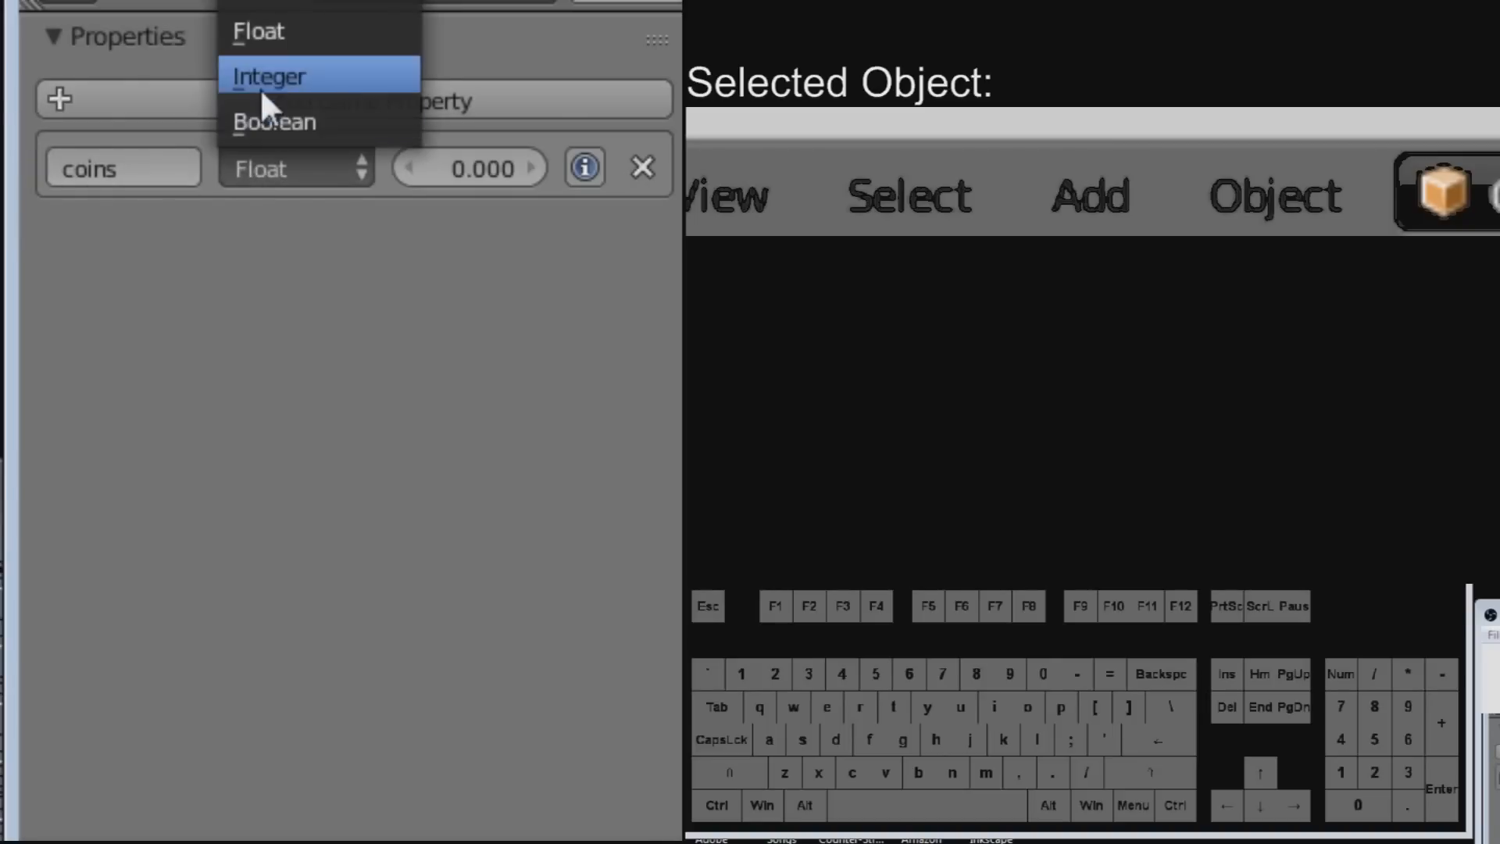
click(264, 83)
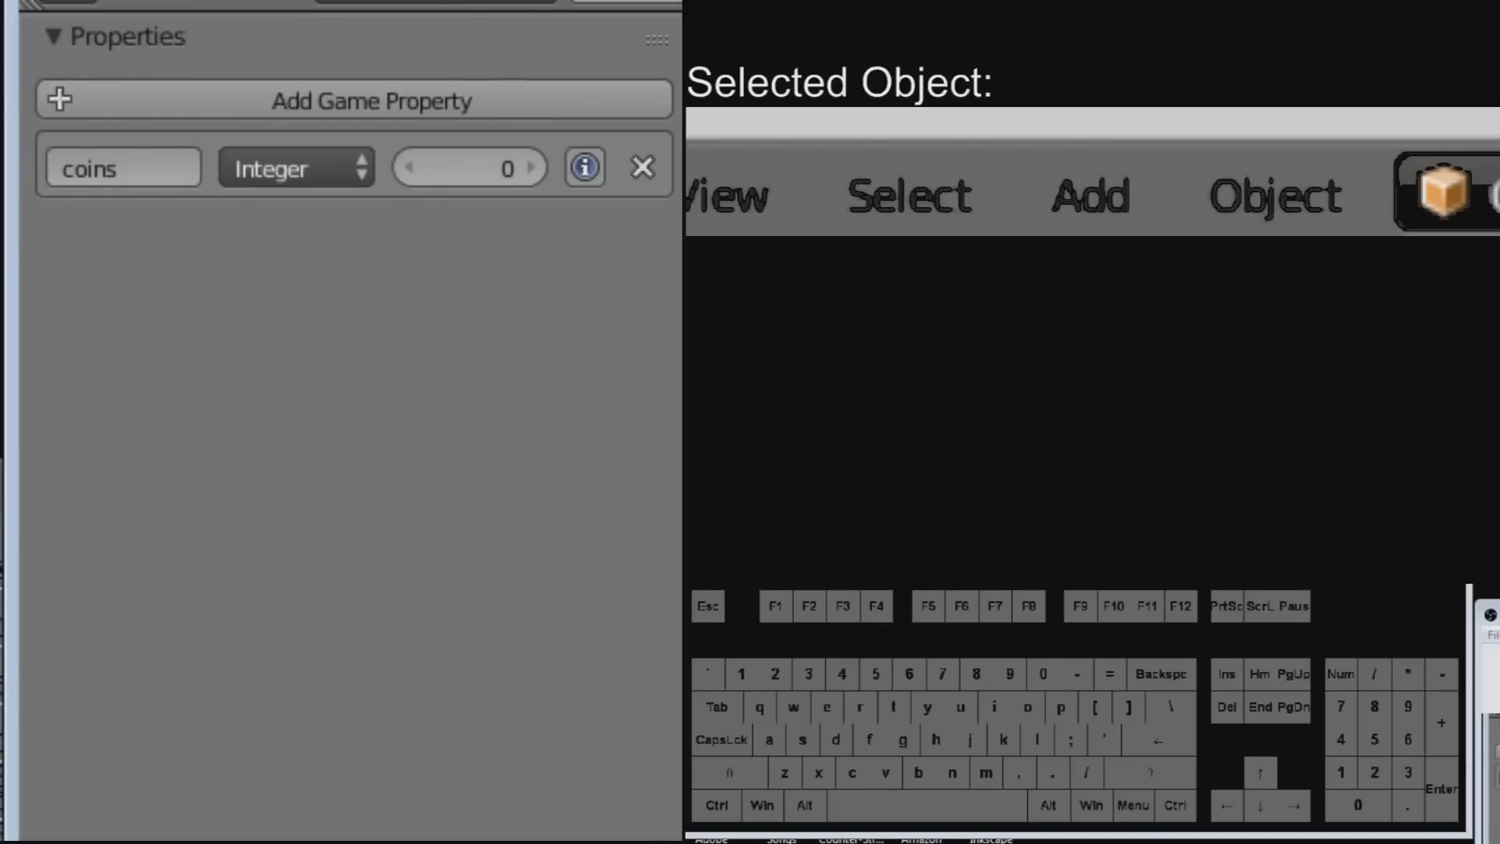
key(shift)
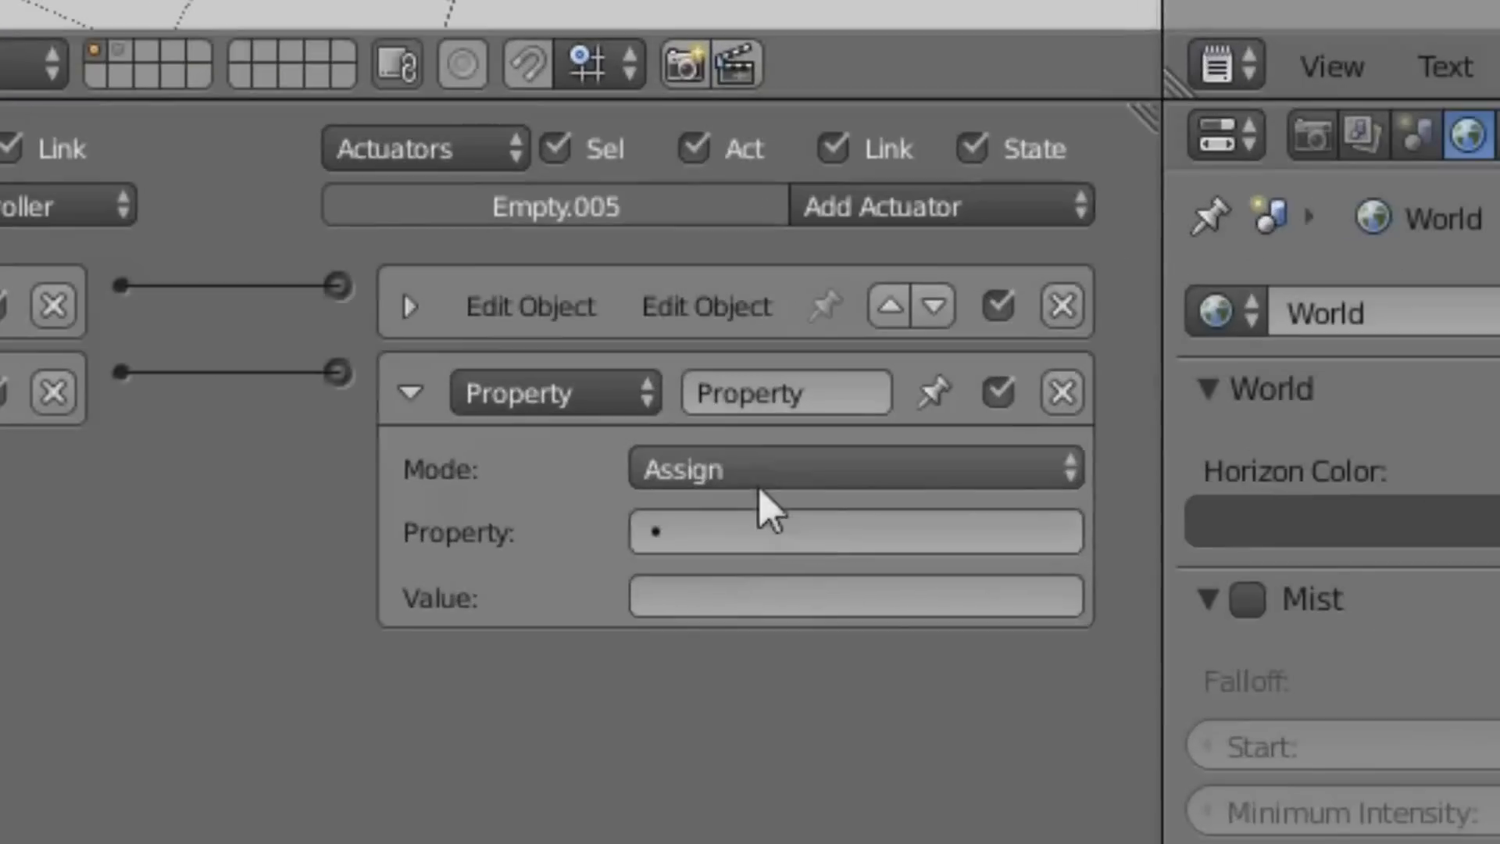
Set the Property actuator to Add mode, adding 1 to coins.
click(931, 614)
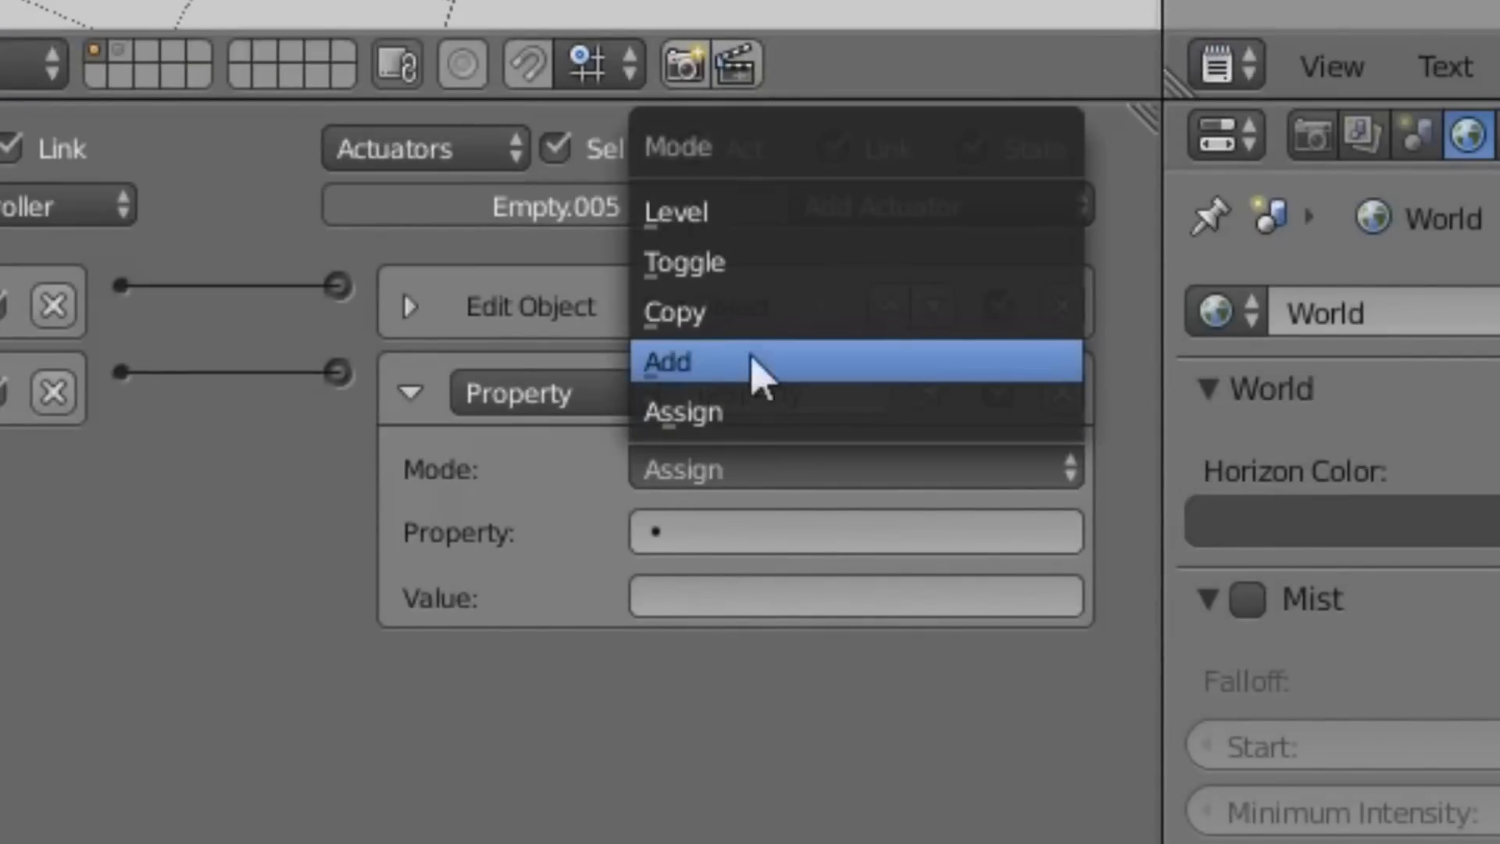
click(692, 375)
click(763, 526)
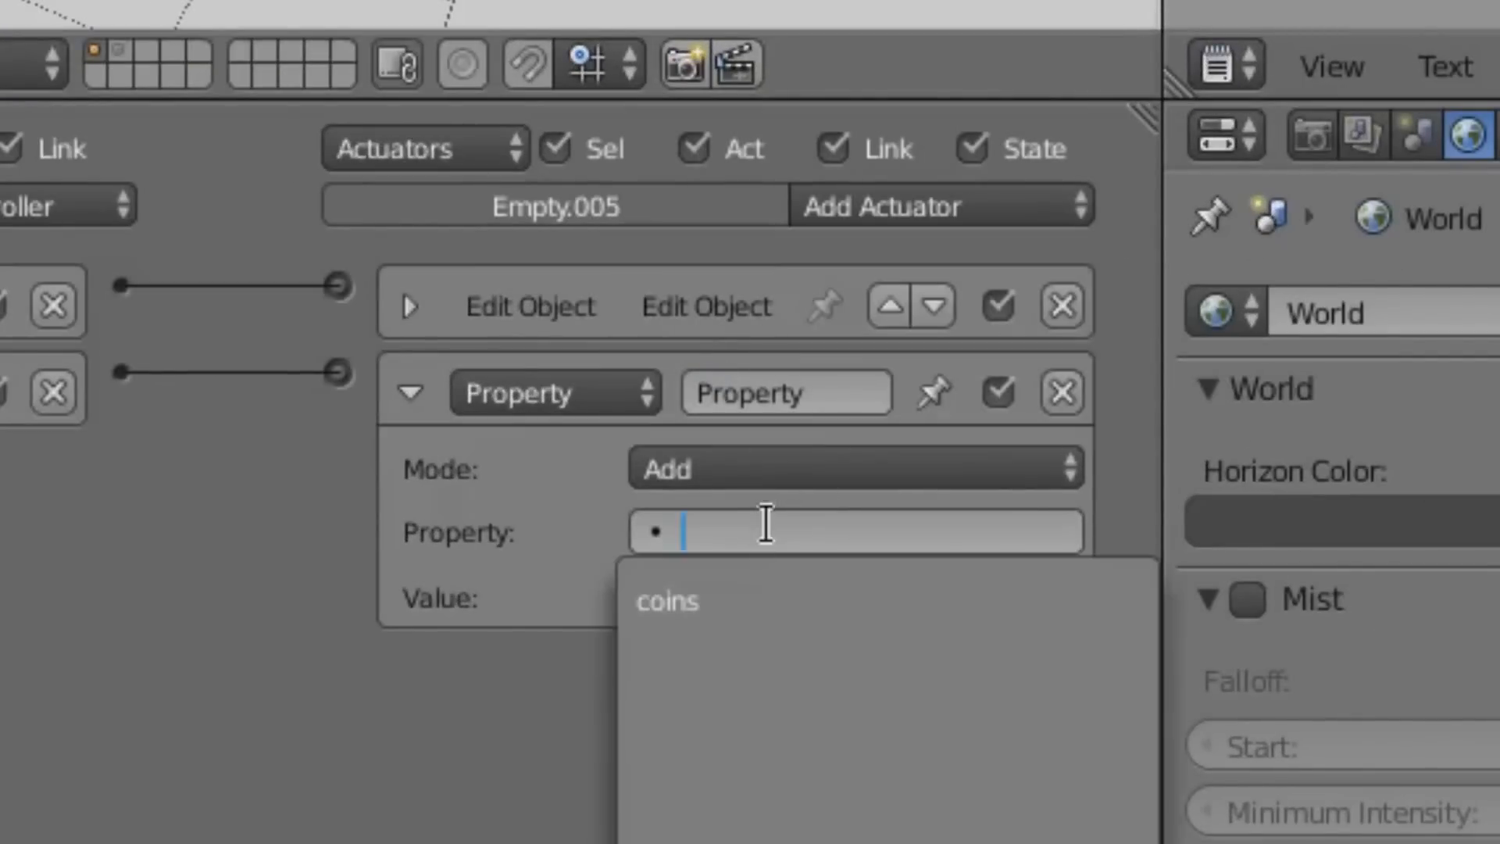
click(766, 602)
click(719, 595)
text(1)
key(Return)
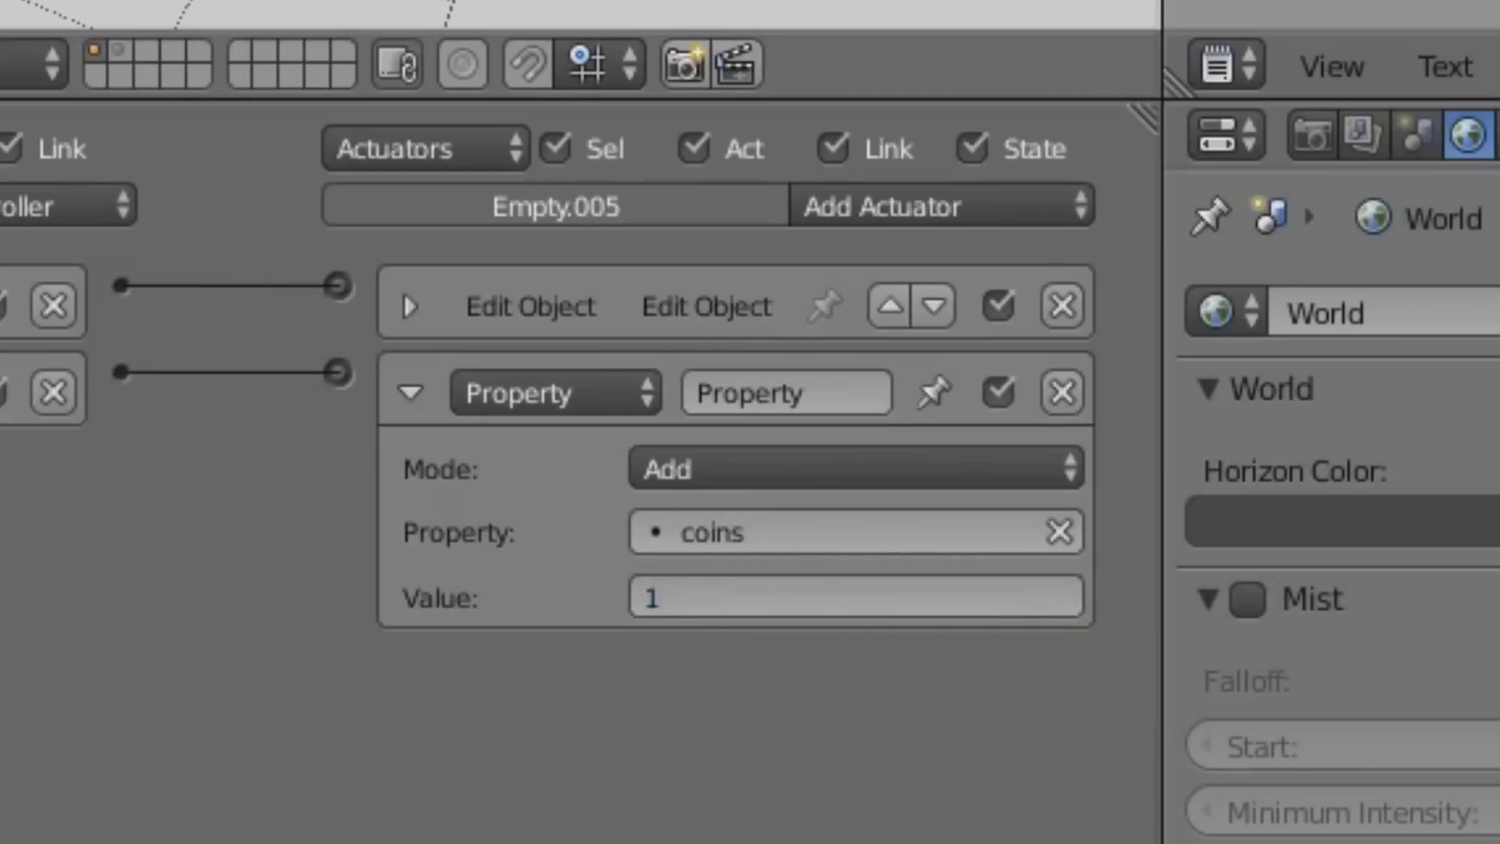
click(410, 393)
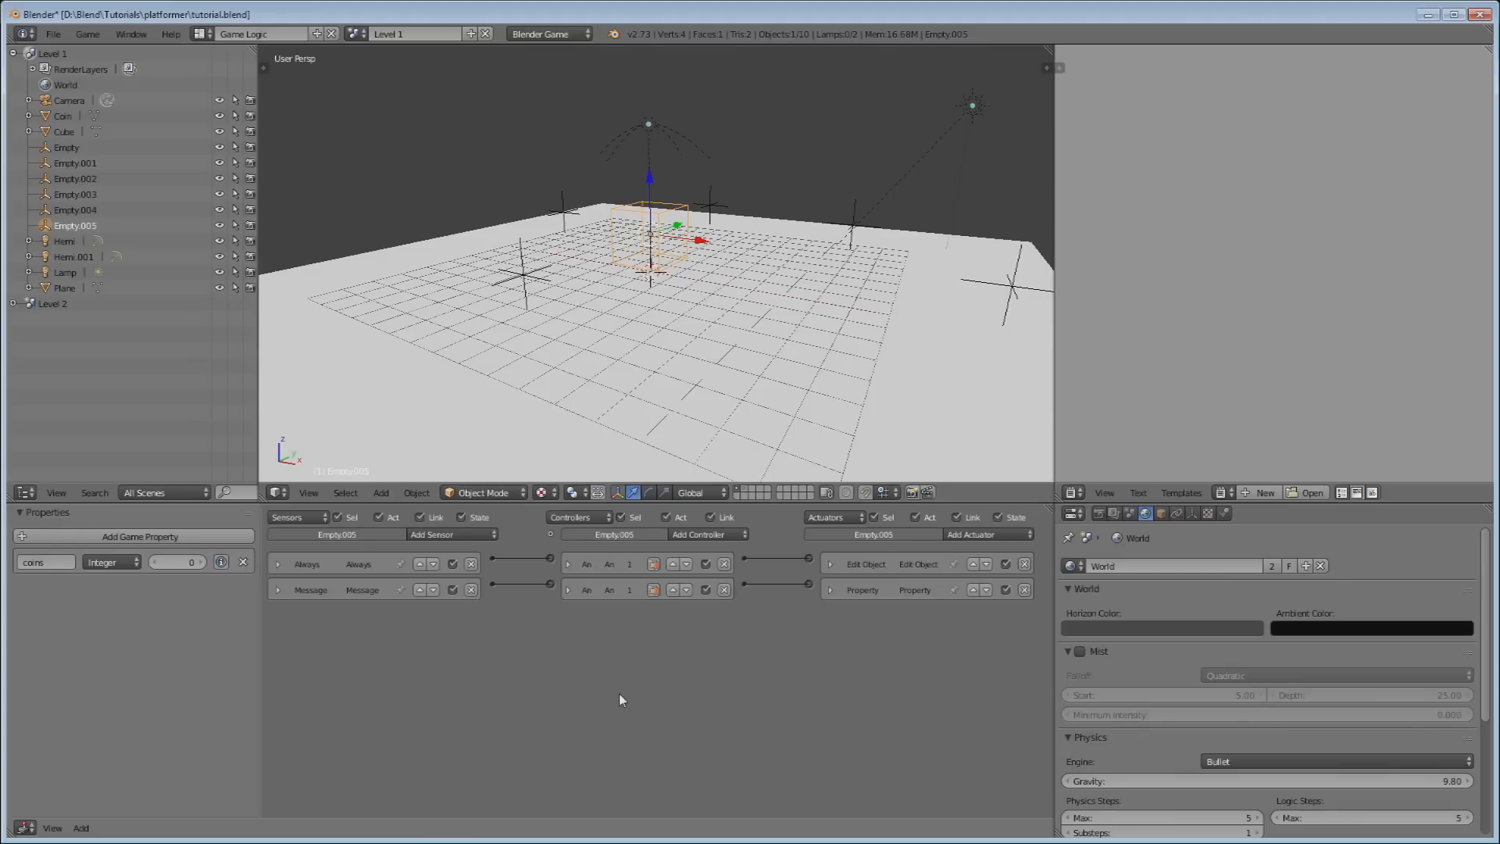
scroll(837, 167, down, 4)
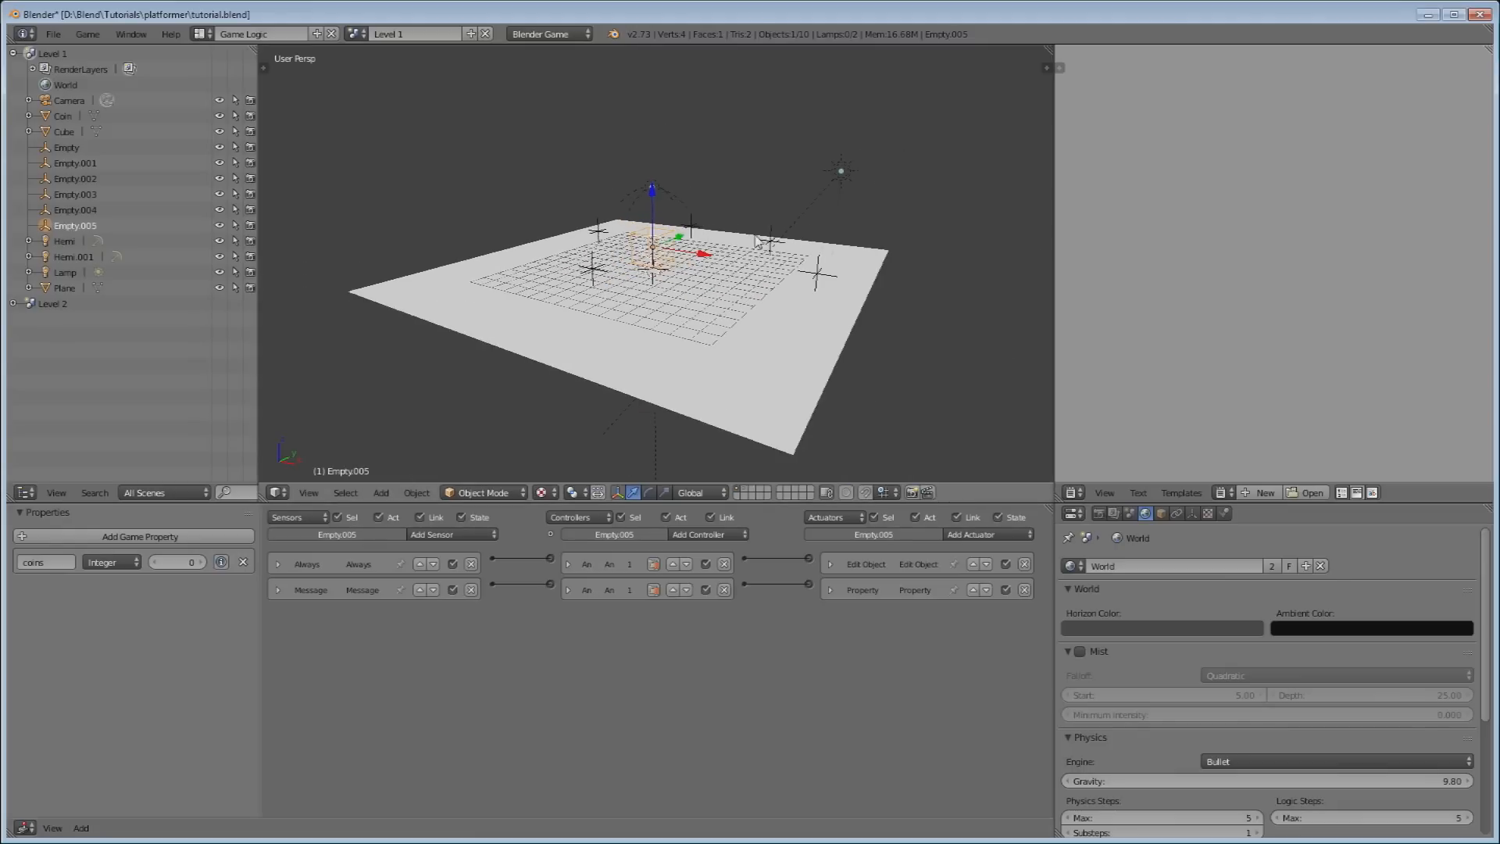
middle_drag(837, 167, 773, 323)
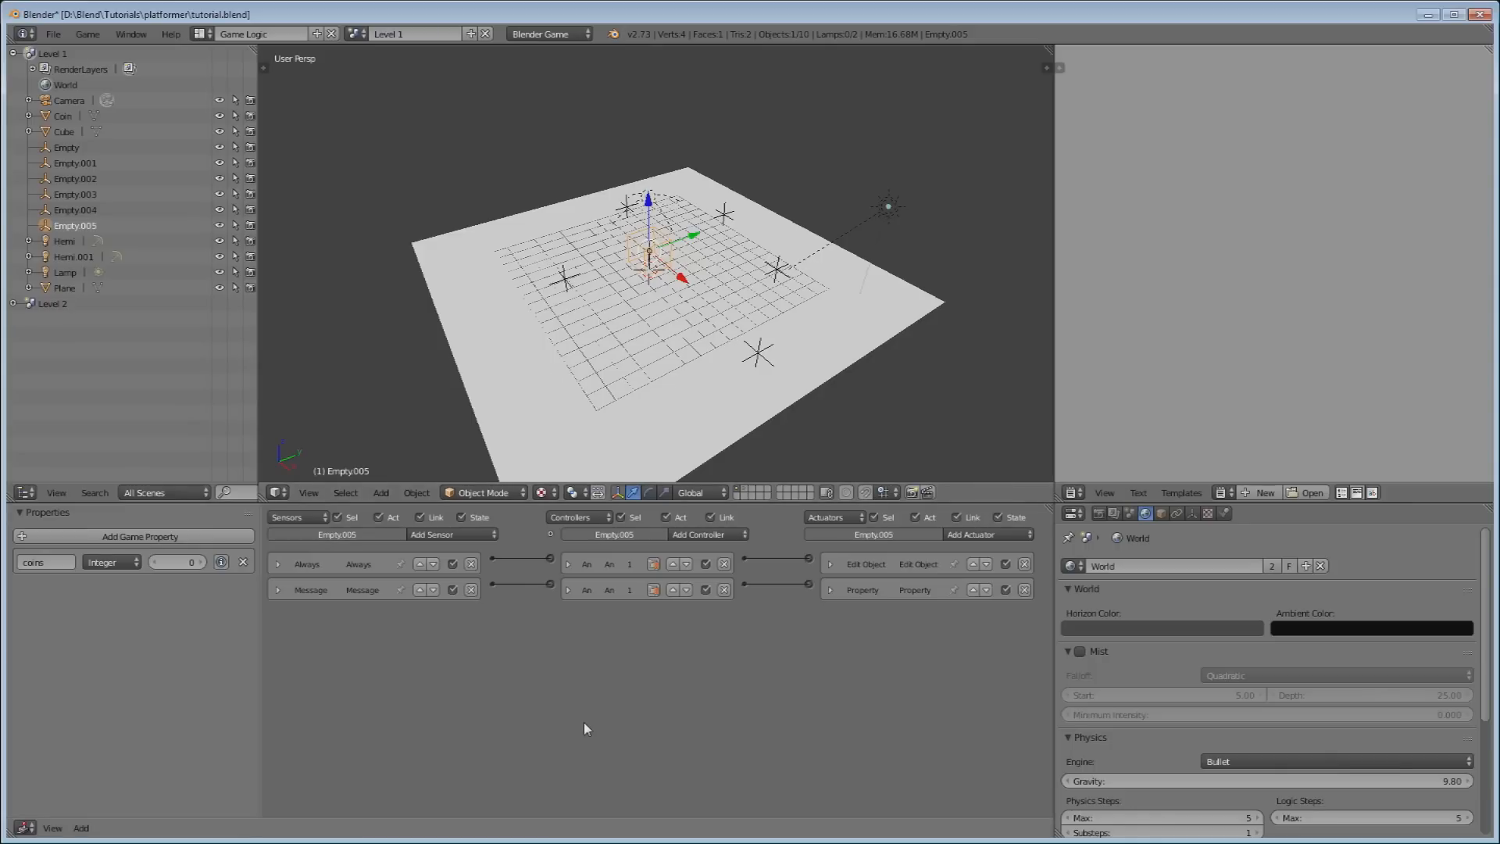
Add a Property sensor that checks whether coins is Equal to 5.
click(425, 534)
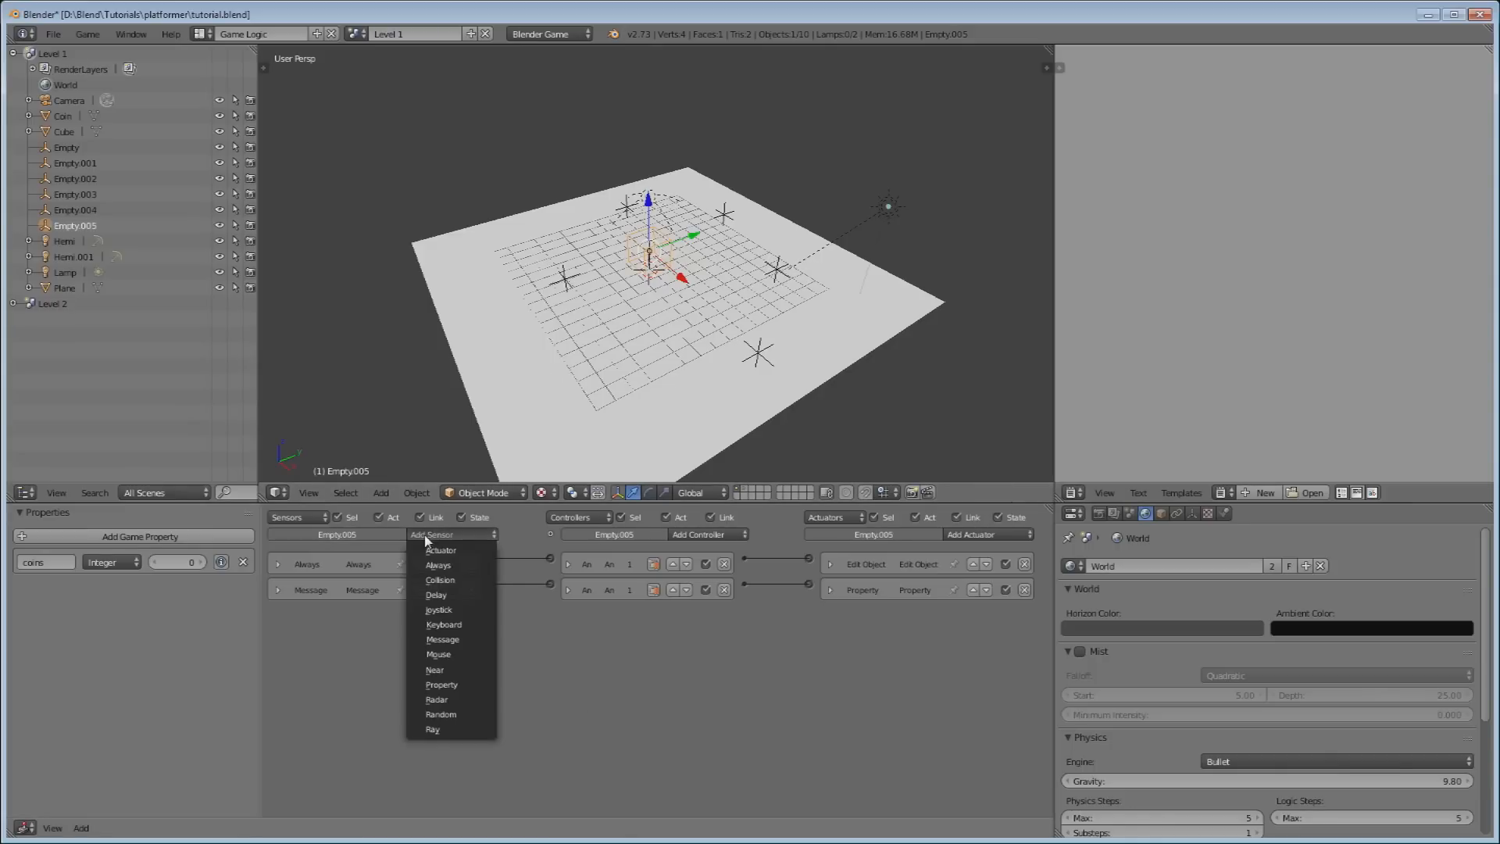
click(459, 685)
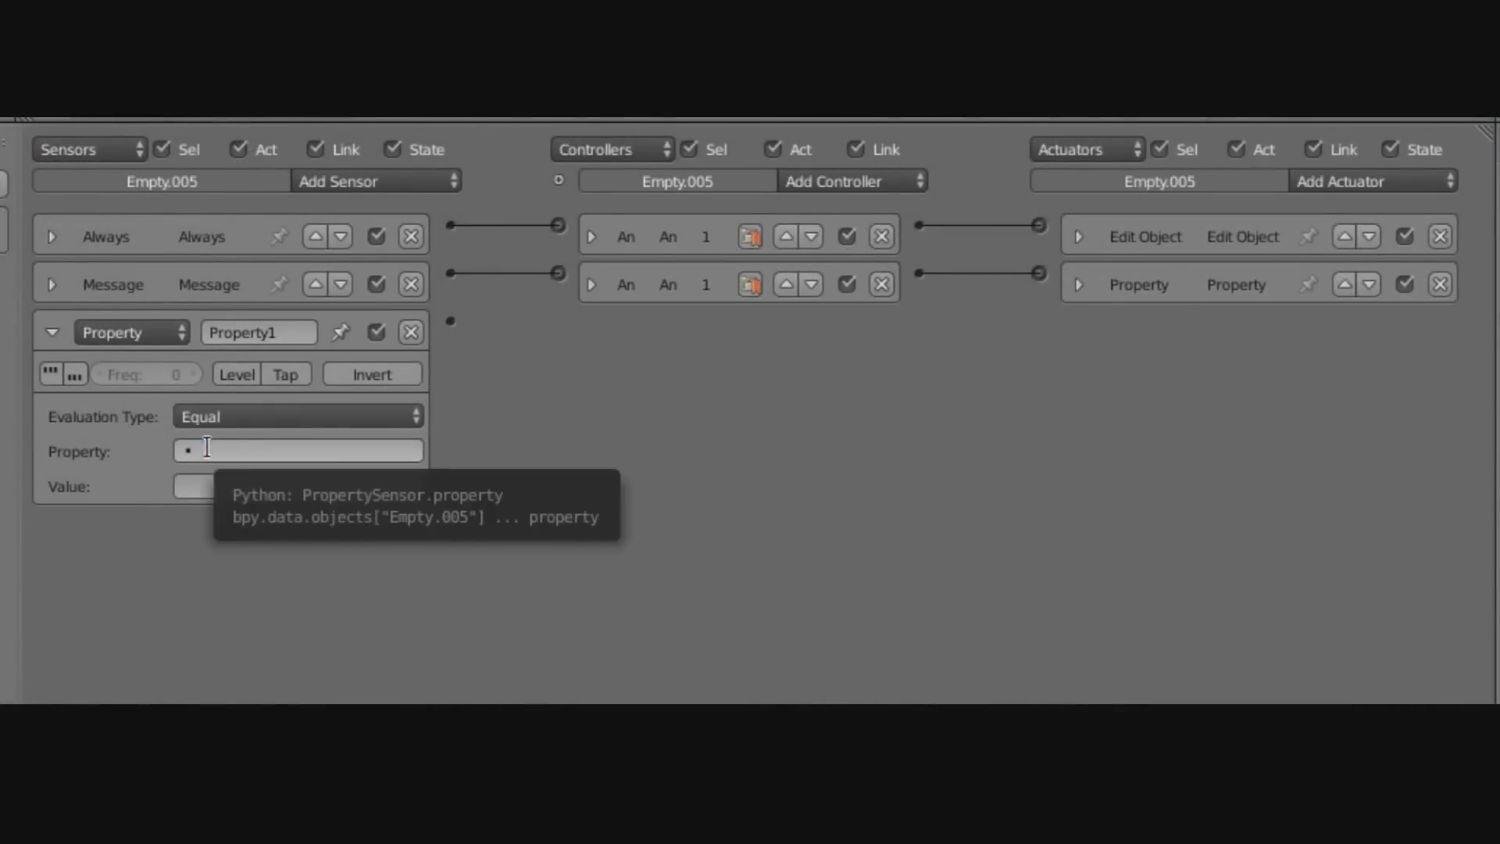
click(208, 452)
click(217, 490)
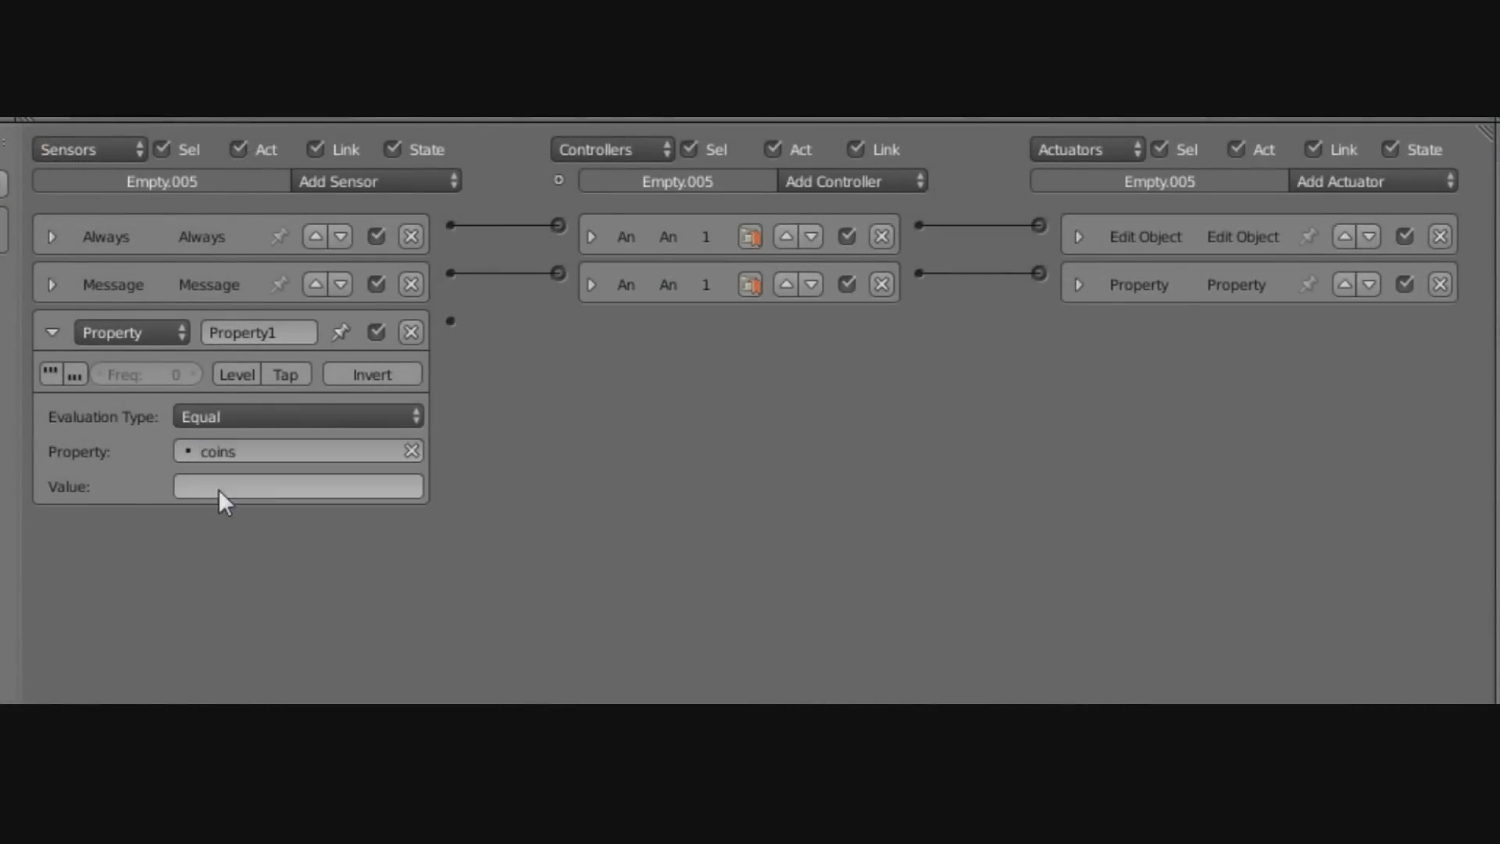
click(340, 415)
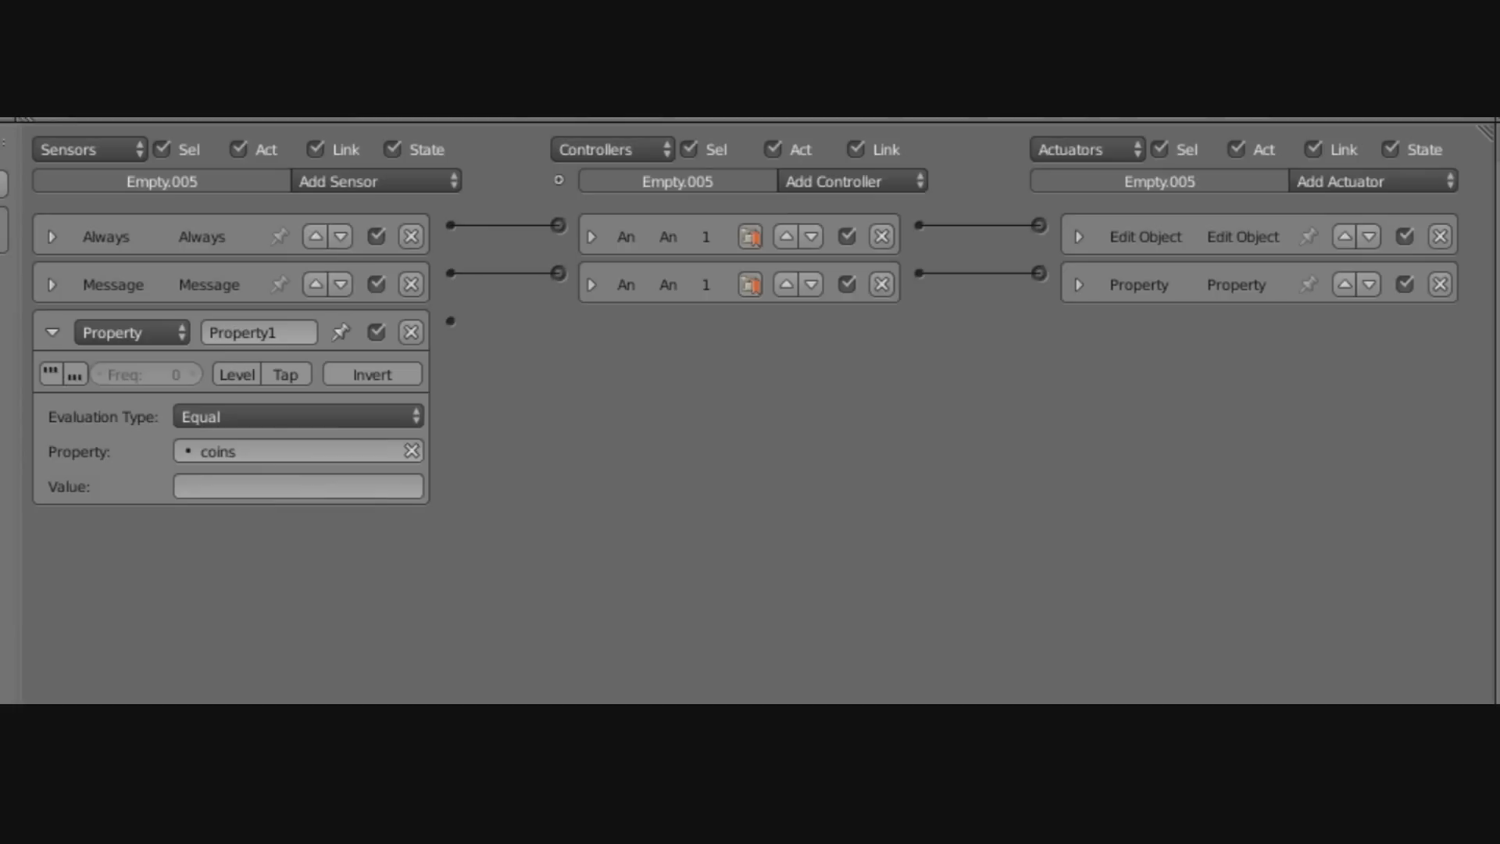
click(242, 485)
text(5)
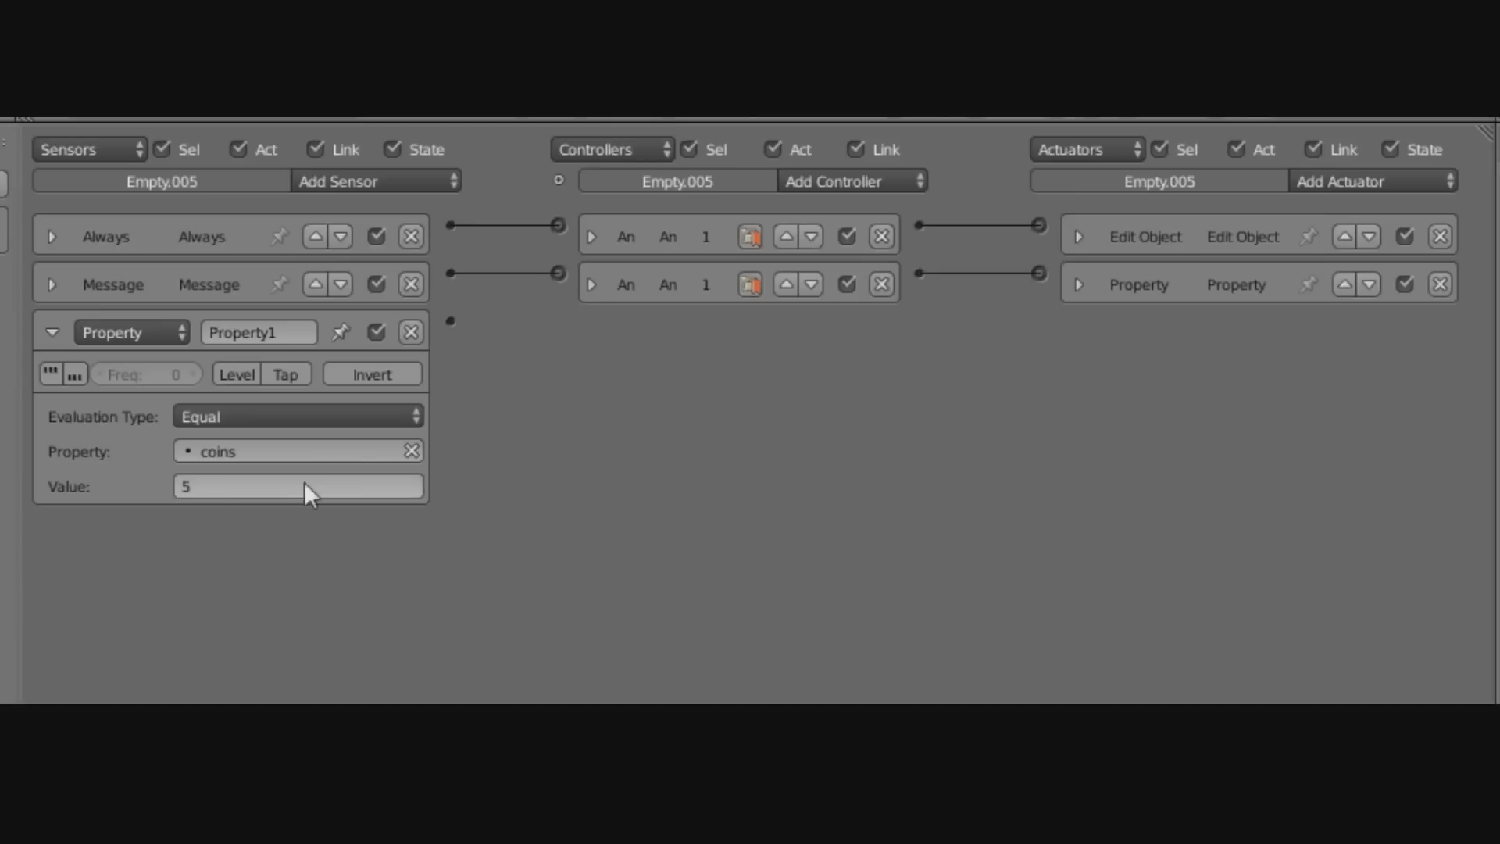
key(Return)
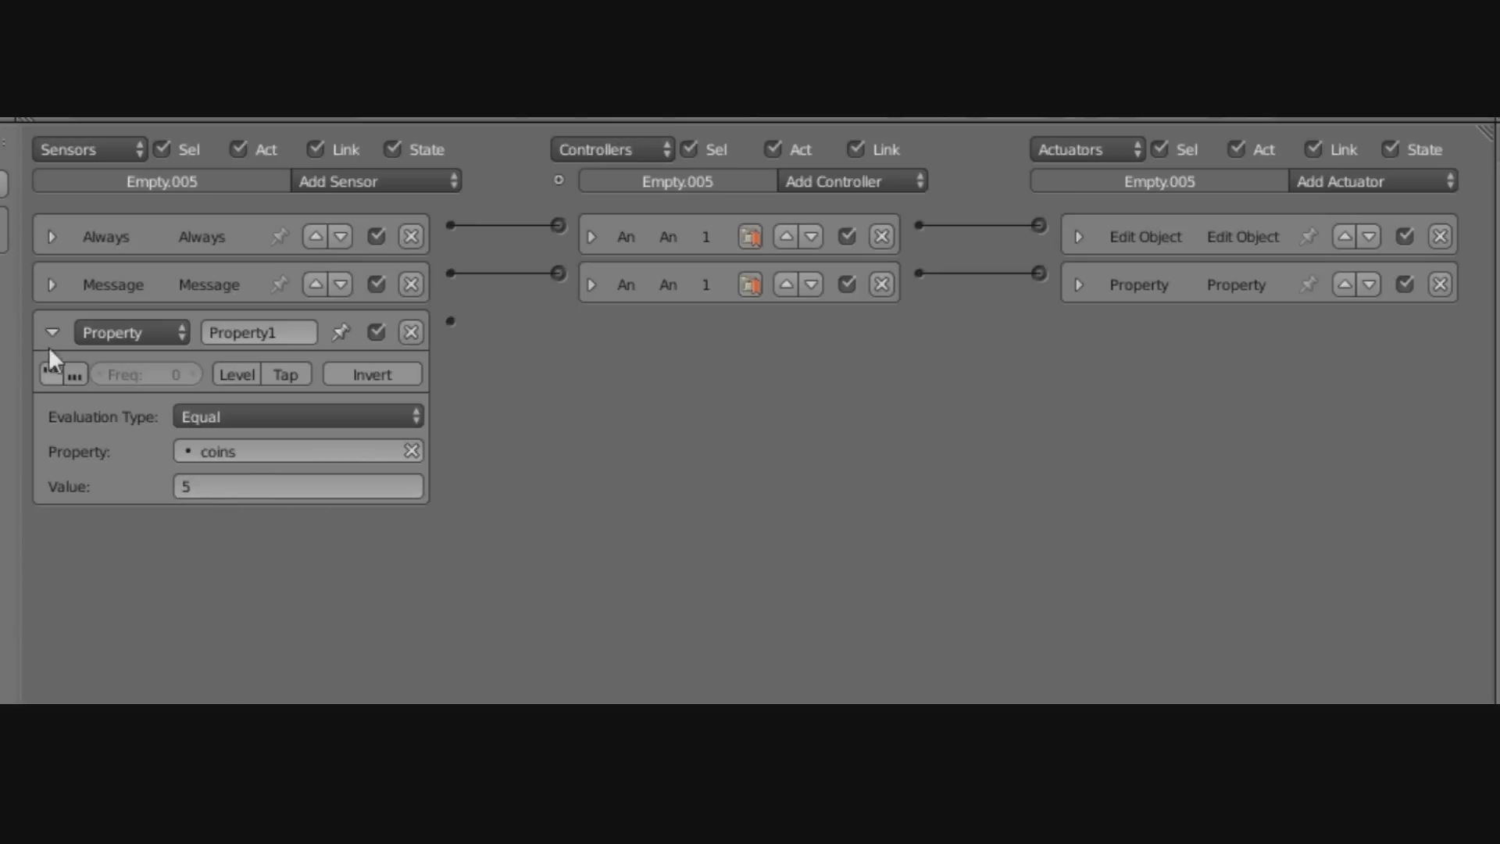
click(856, 181)
Add a third And controller linked to the coins Property sensor.
click(857, 205)
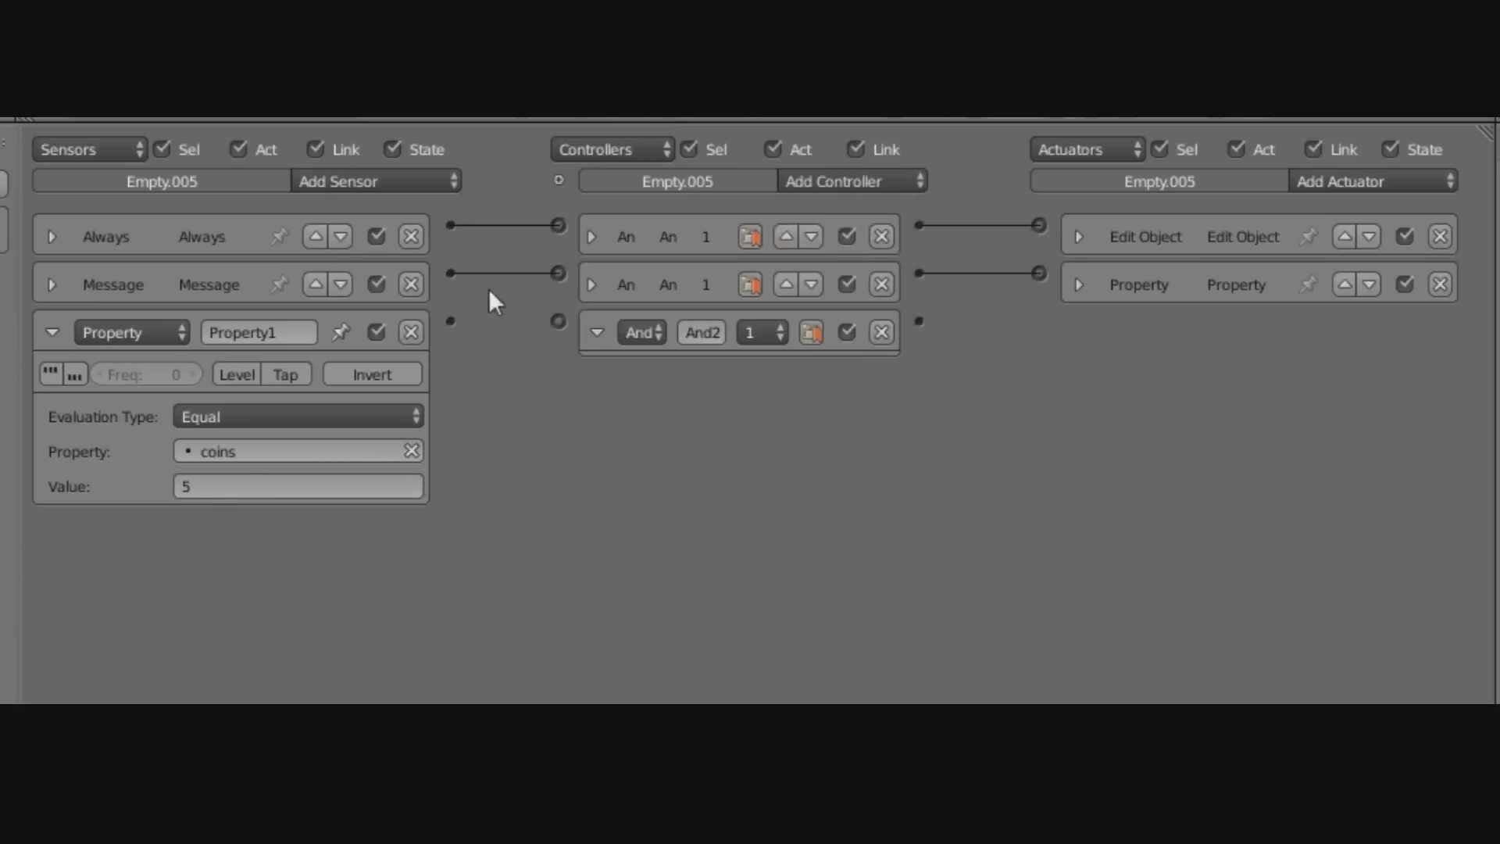
drag(555, 311, 557, 320)
click(596, 332)
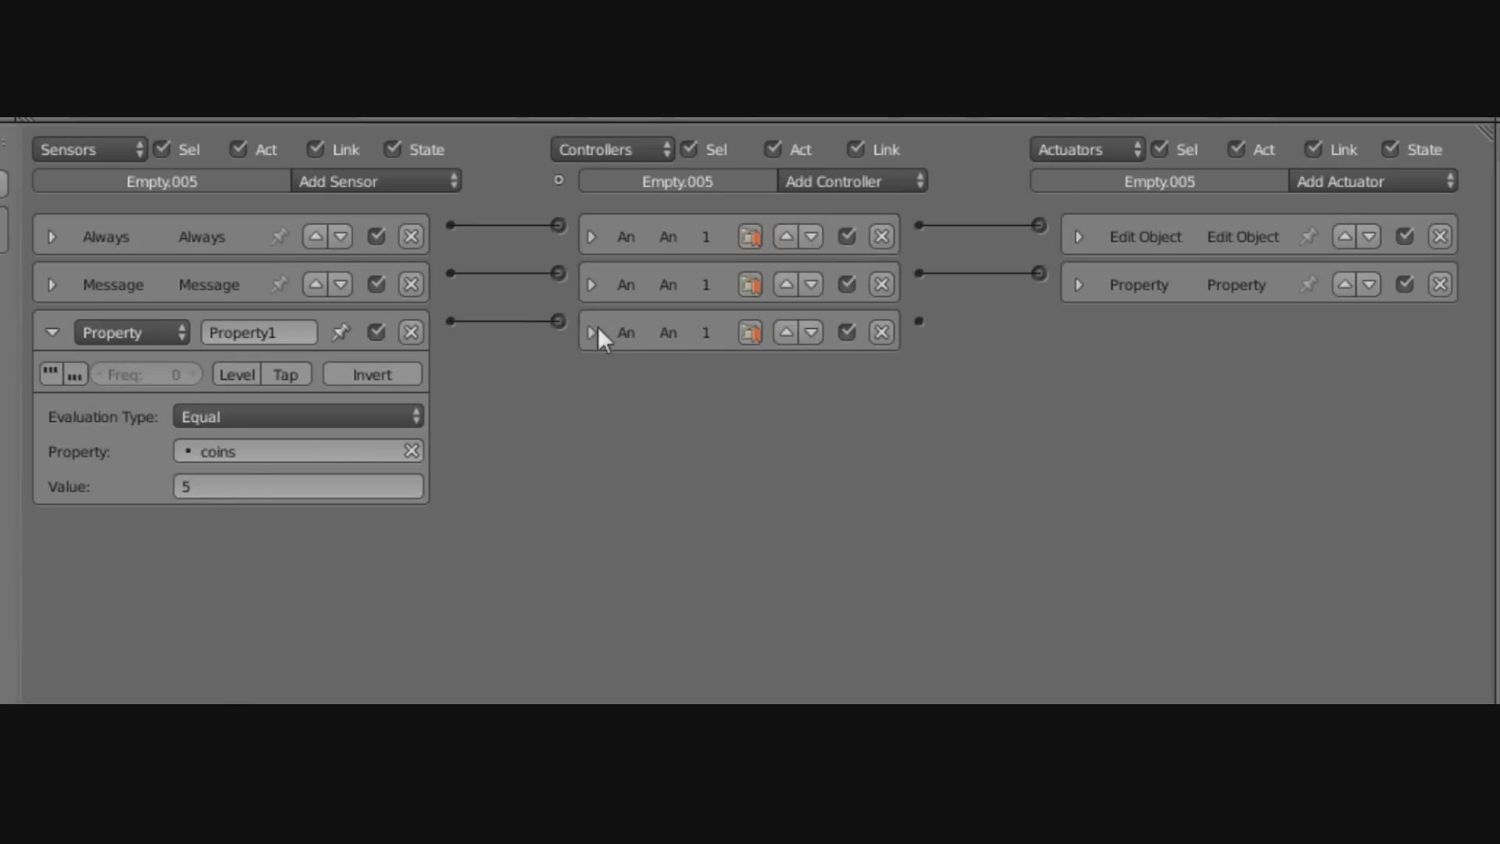
Connect a Scene actuator to the third controller, set to Set Scene 'Level 2'.
click(1382, 180)
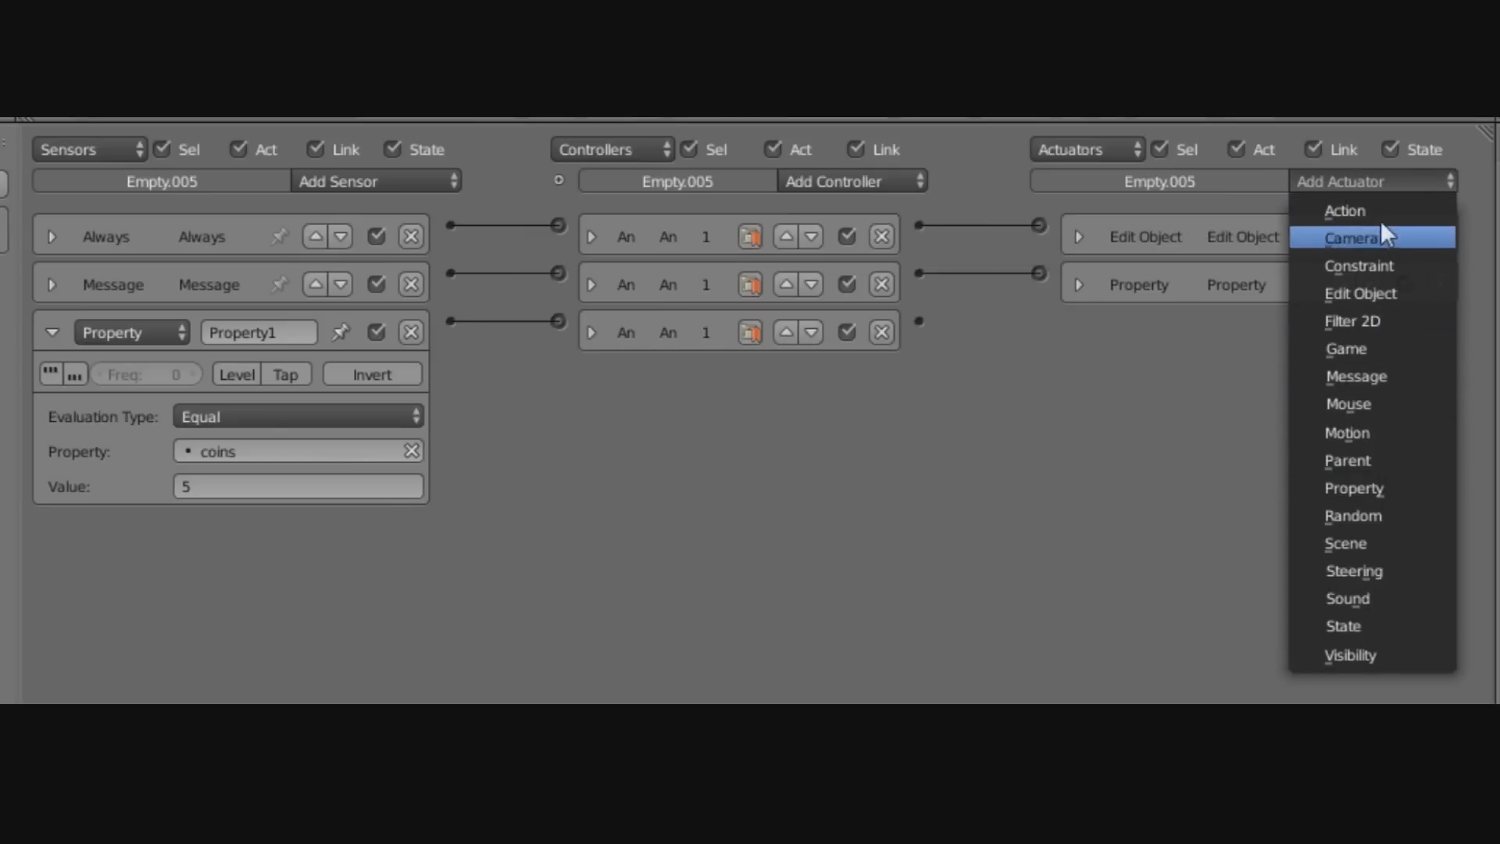
click(1373, 542)
drag(920, 320, 1038, 321)
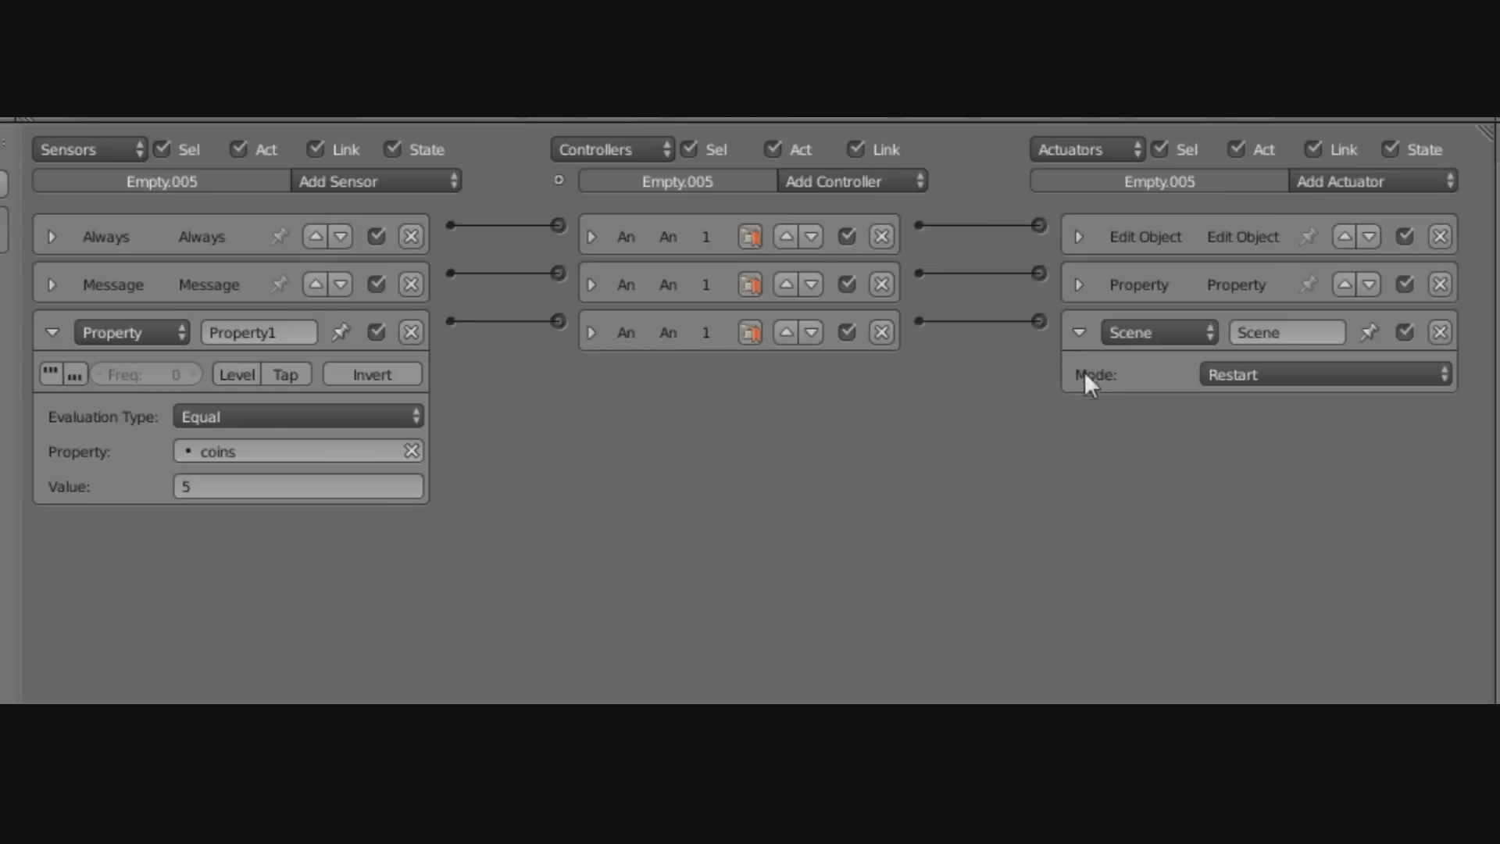
click(1238, 377)
click(1269, 321)
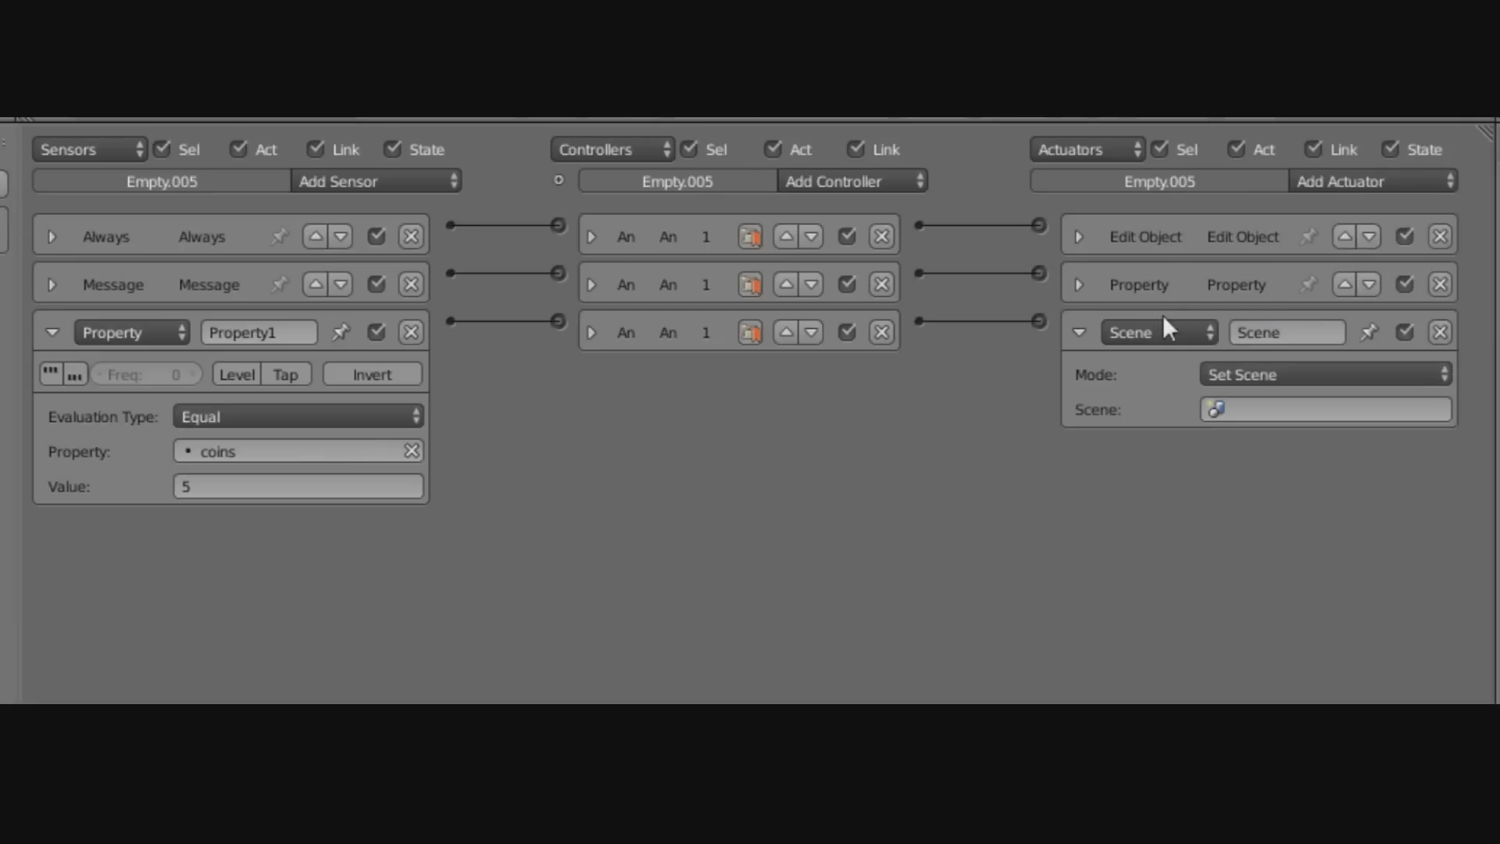
click(1263, 414)
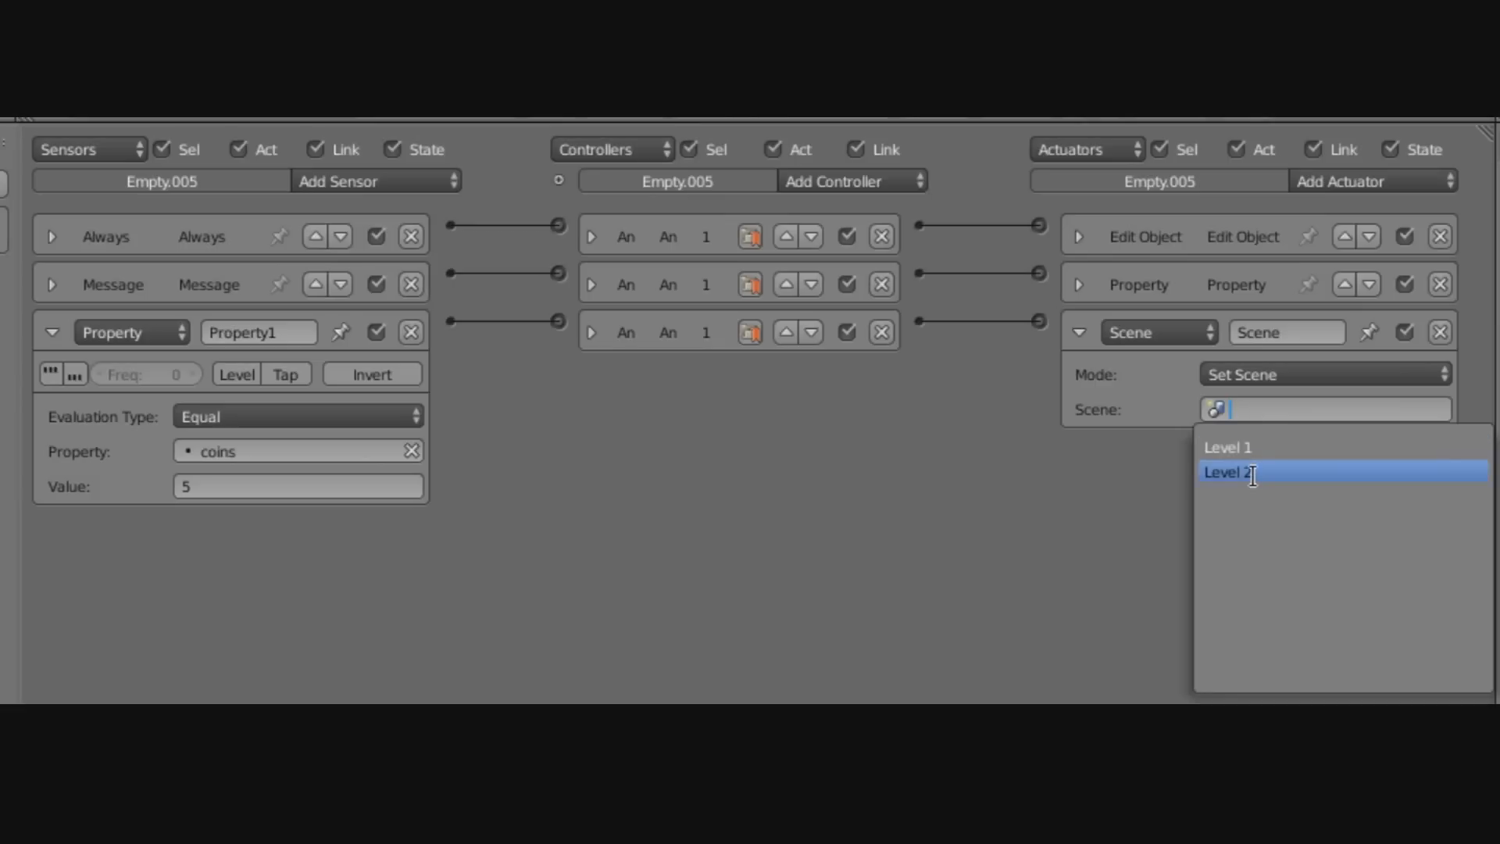
click(1252, 473)
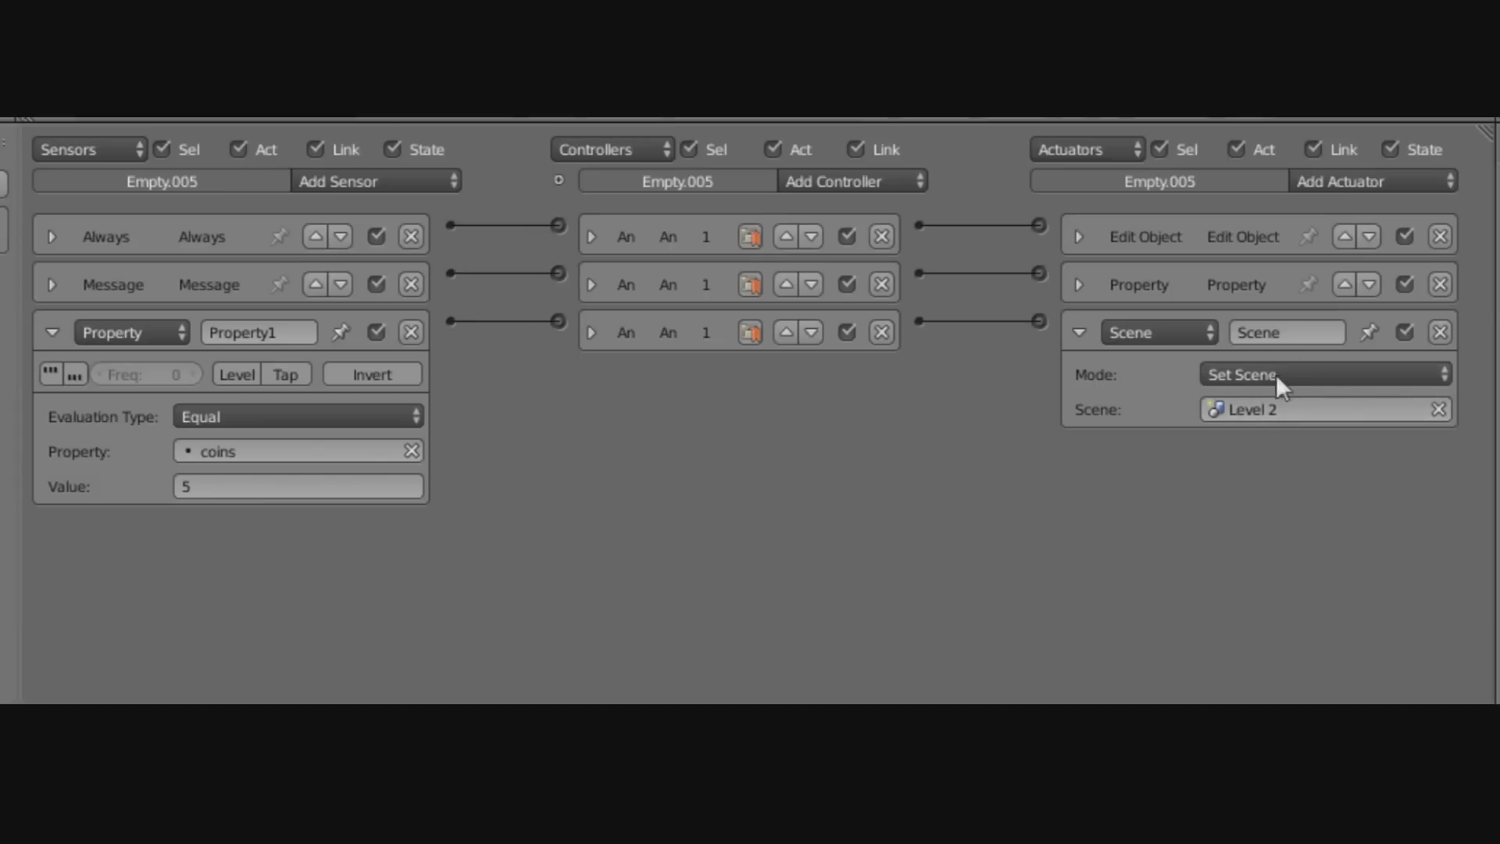
click(1079, 331)
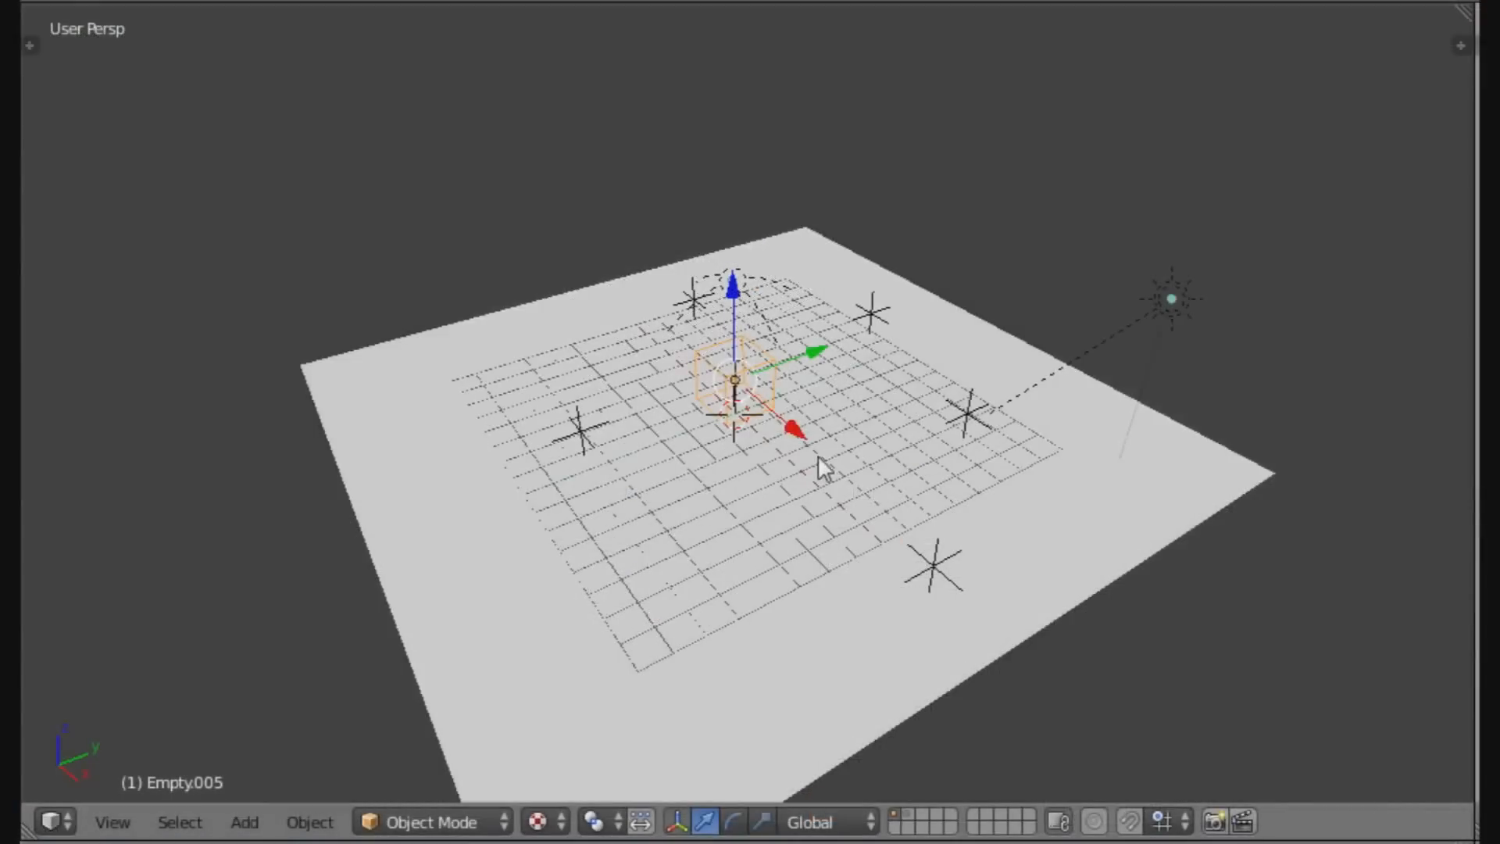
Start the game with P and steer the cube over all five coins using the arrow keys.
key(p)
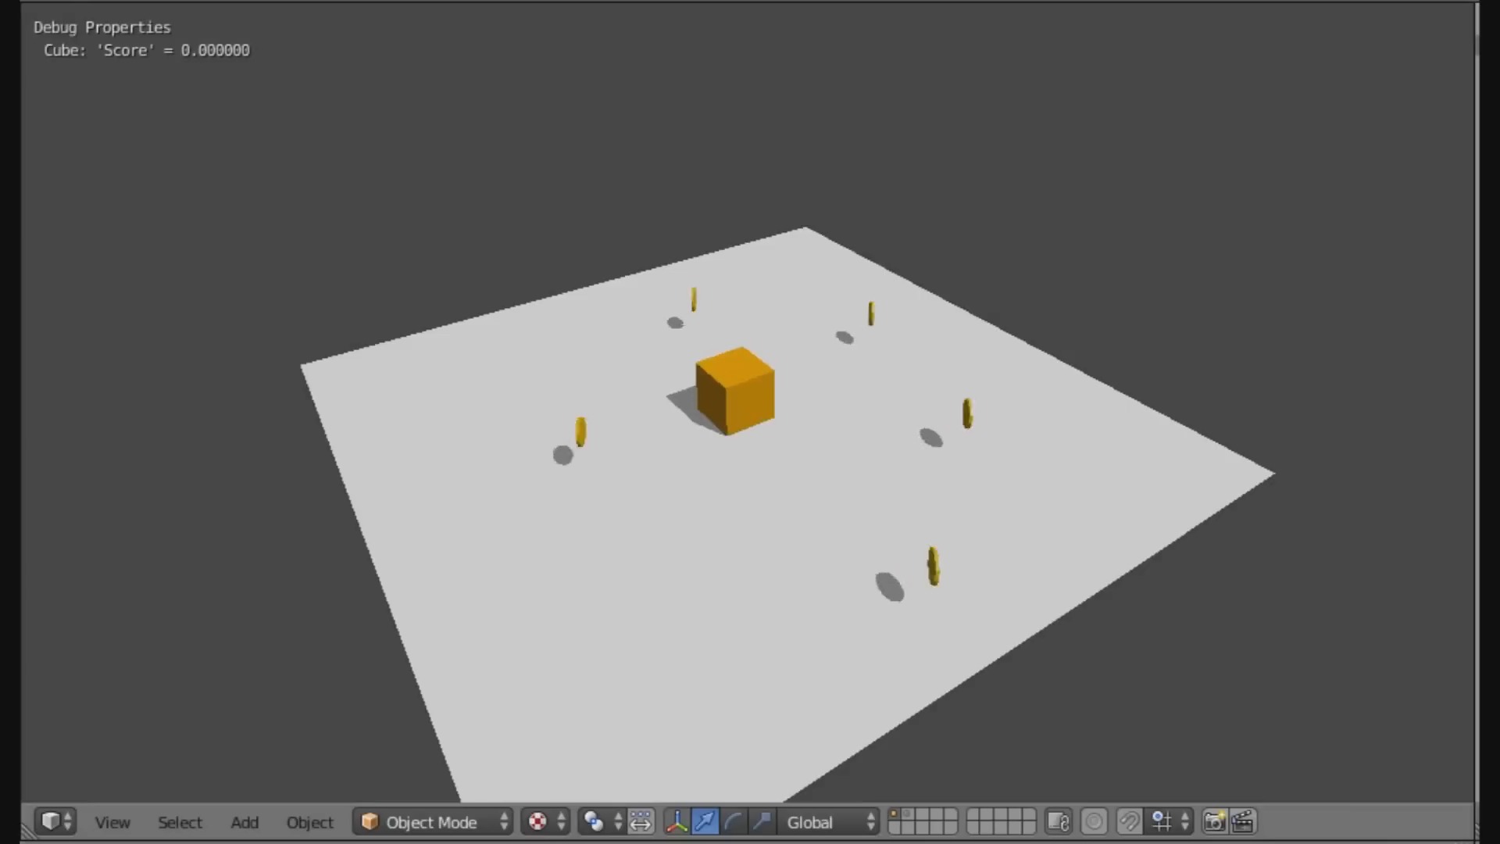
key(Up)
key(Left)
key(Down)
key(Right)
key(Down)
key(Right)
key(Up)
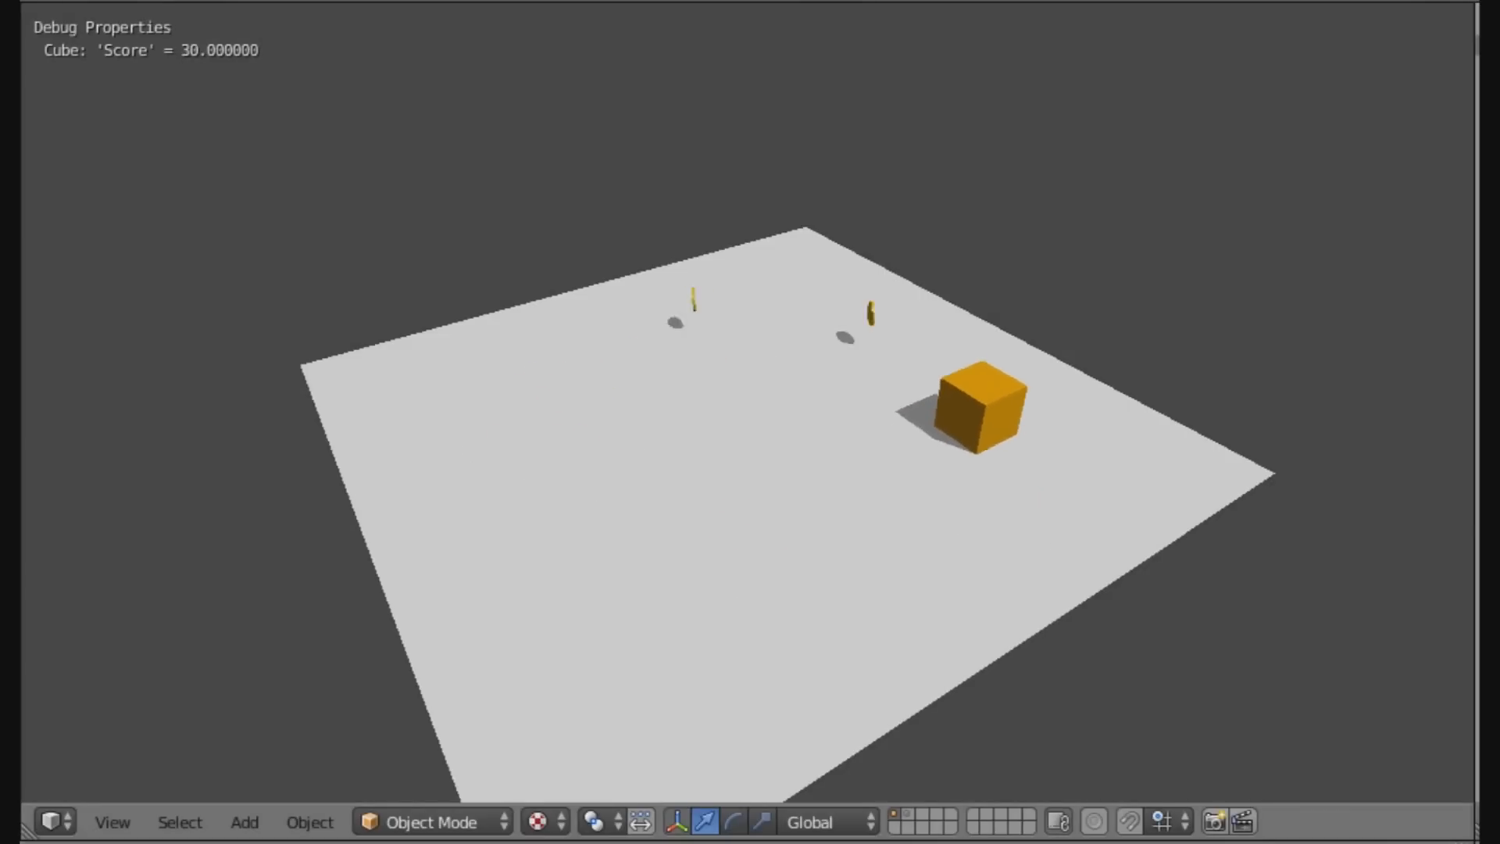
key(Left)
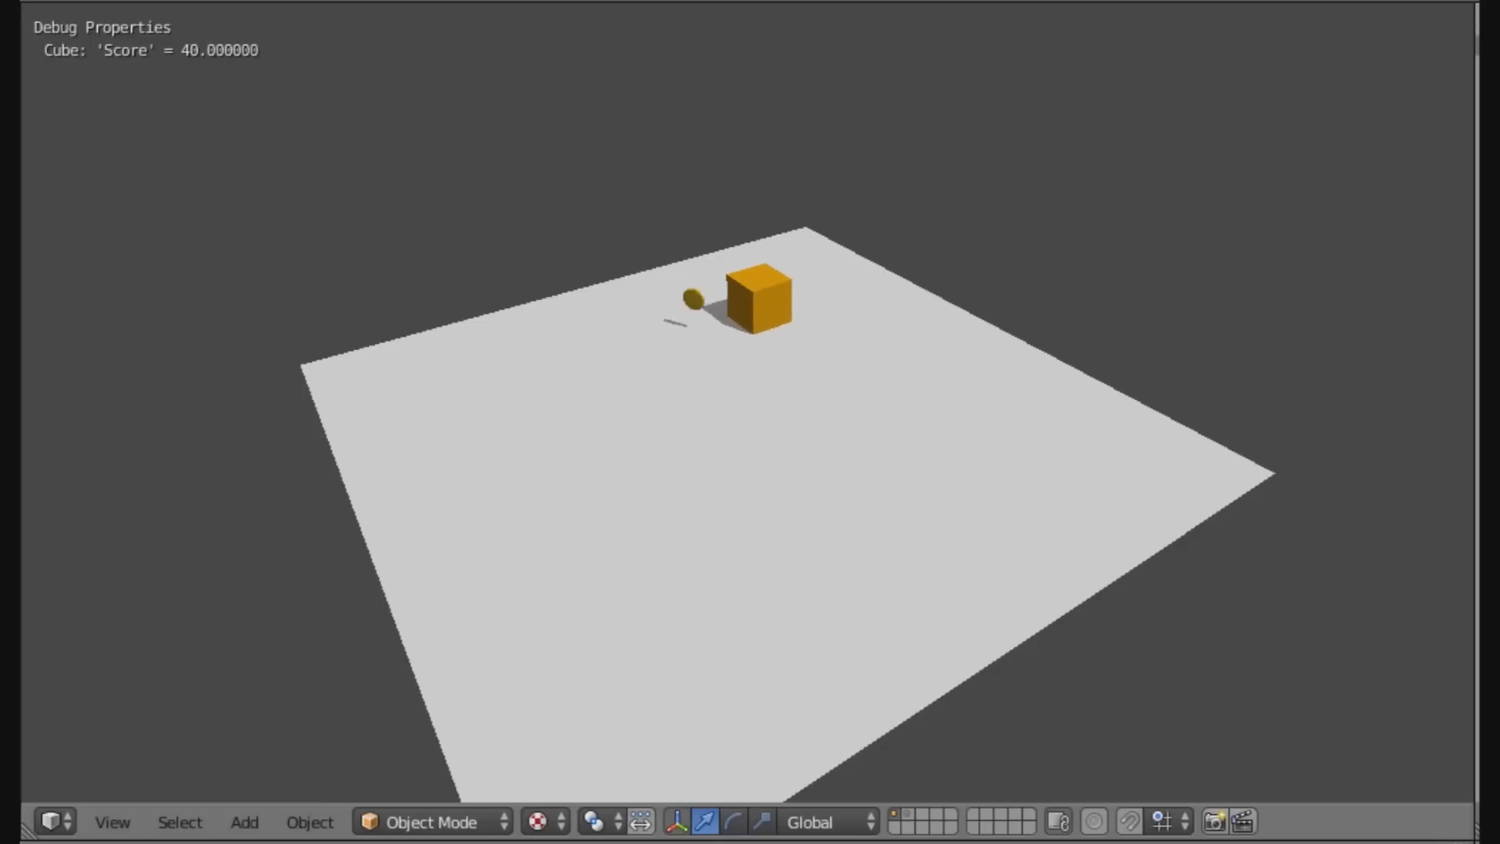
key(Up)
key(Left)
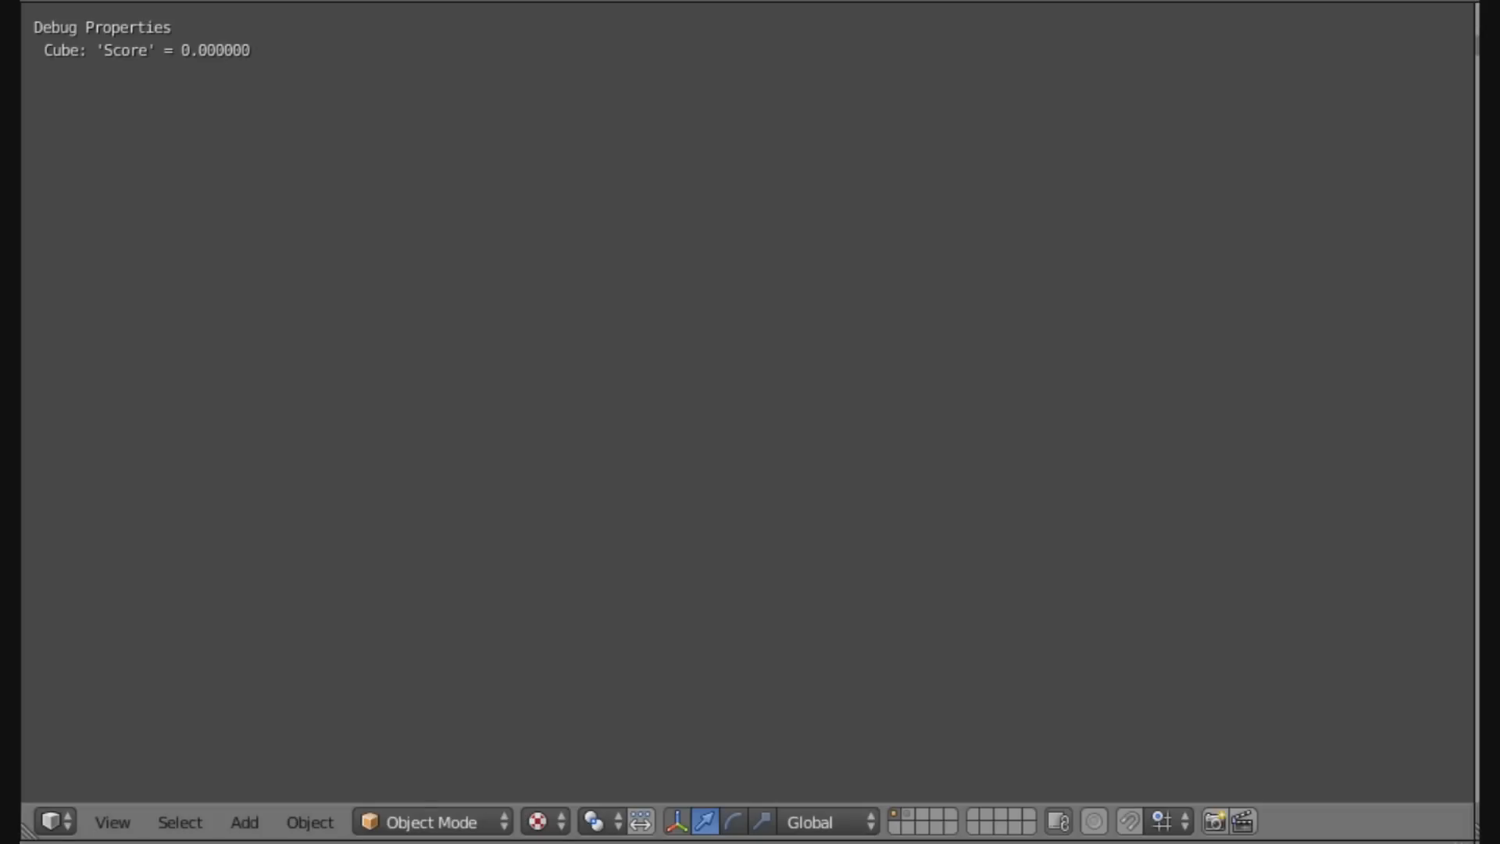
Stop the game test and return to the editor.
key(Escape)
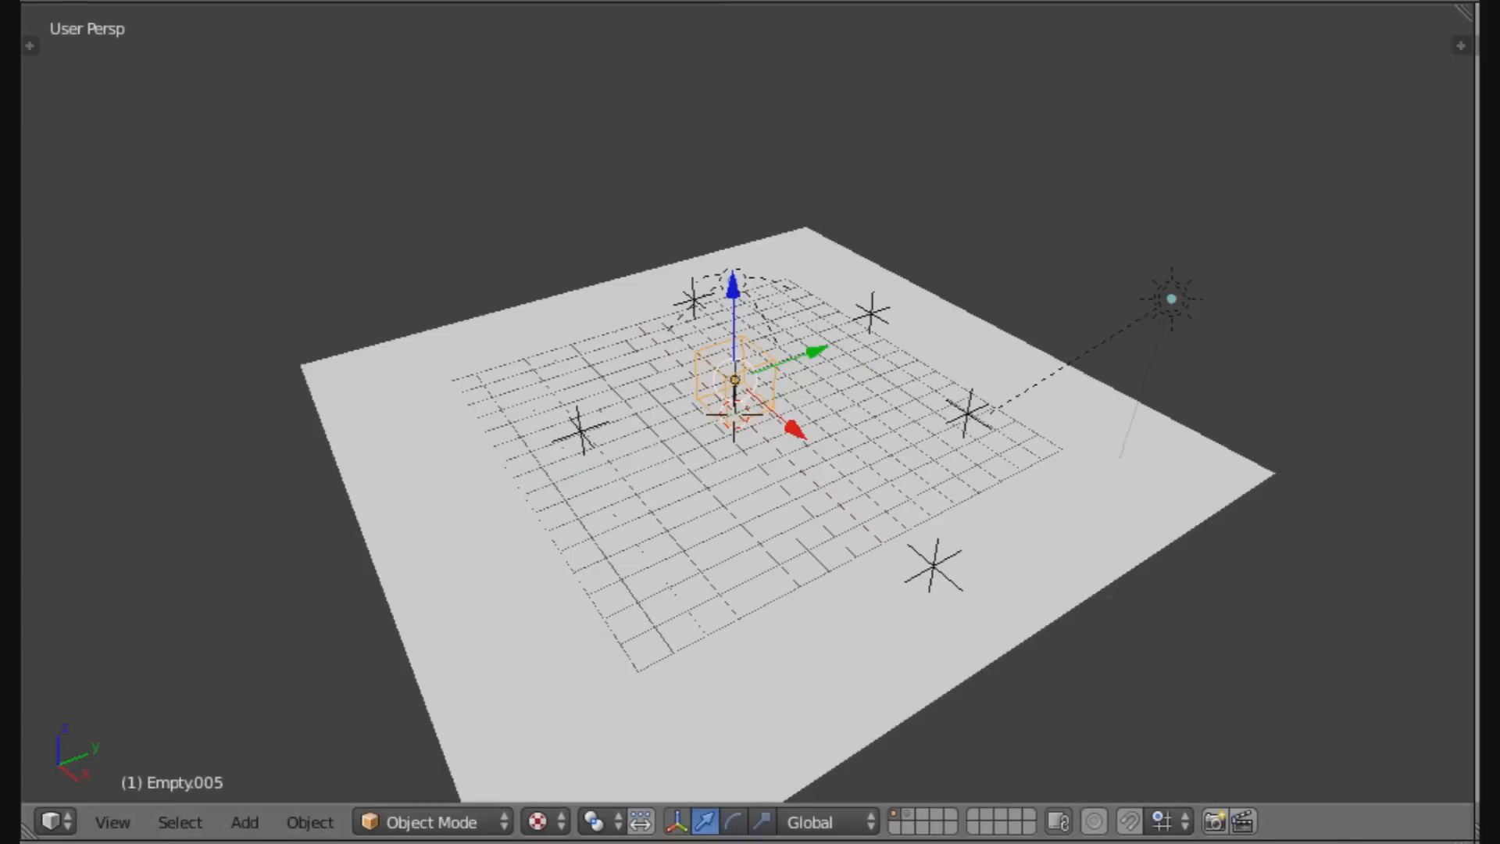
scroll(891, 495, down, 4)
scroll(864, 513, up, 1)
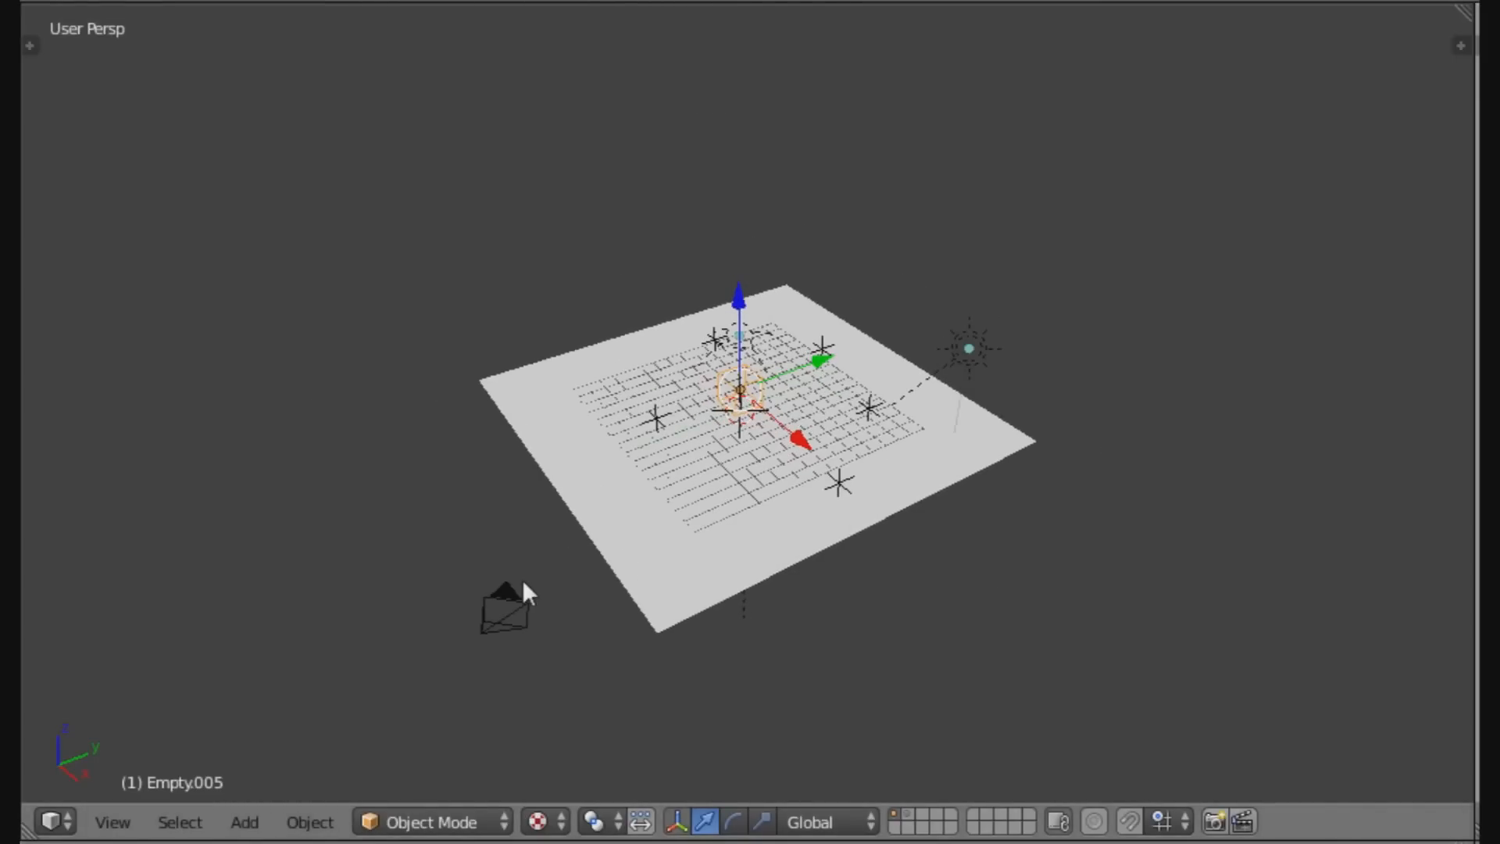
Switch the viewport to the game camera's view of the Level 1 floor and coins.
key(KP_0)
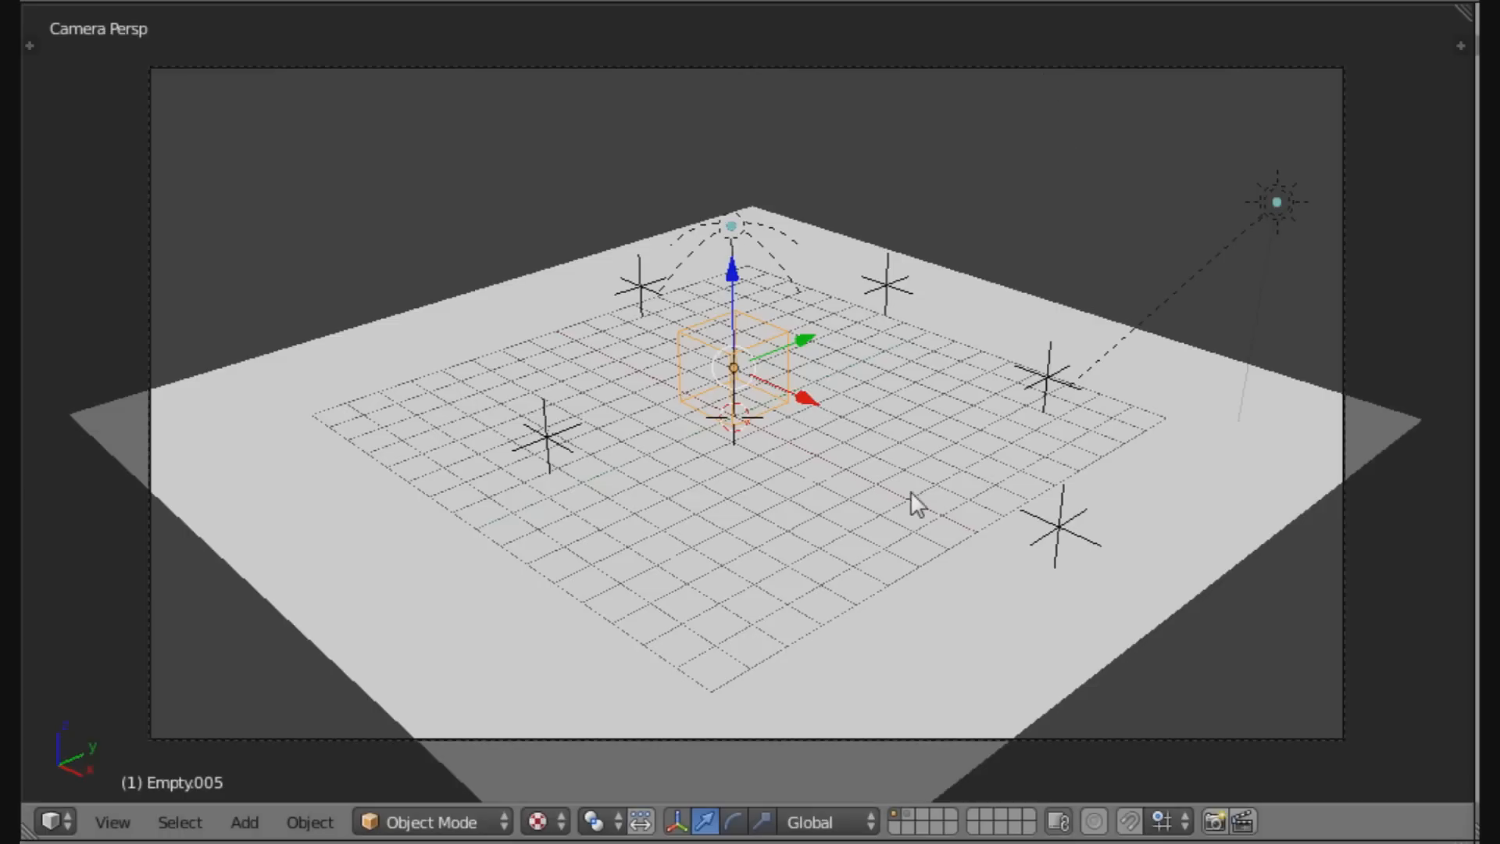
click(825, 488)
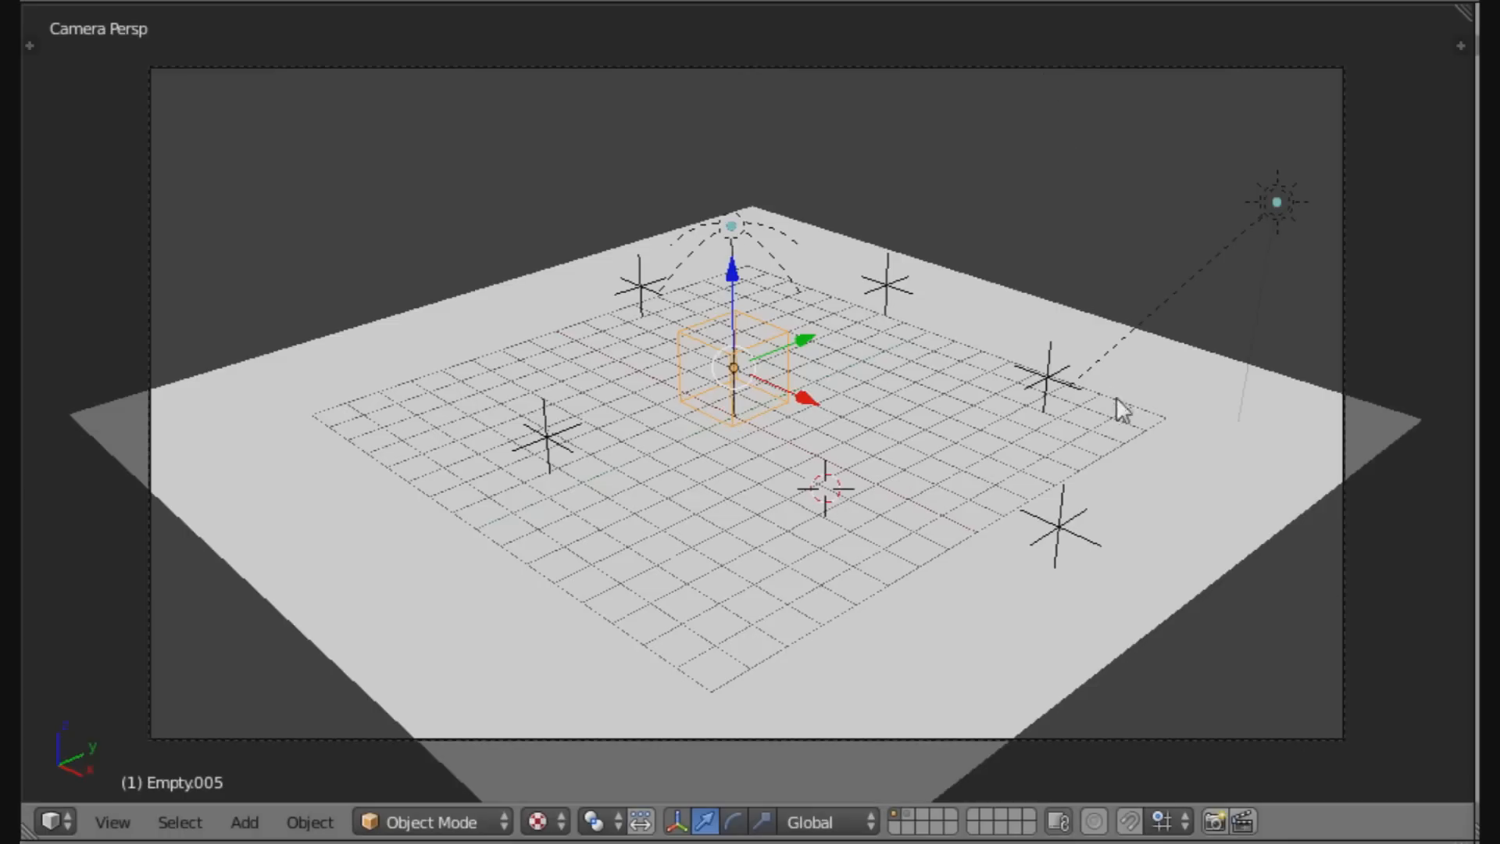
scroll(1104, 503, up, 2)
scroll(1104, 503, down, 3)
scroll(1104, 504, up, 1)
scroll(1101, 508, up, 2)
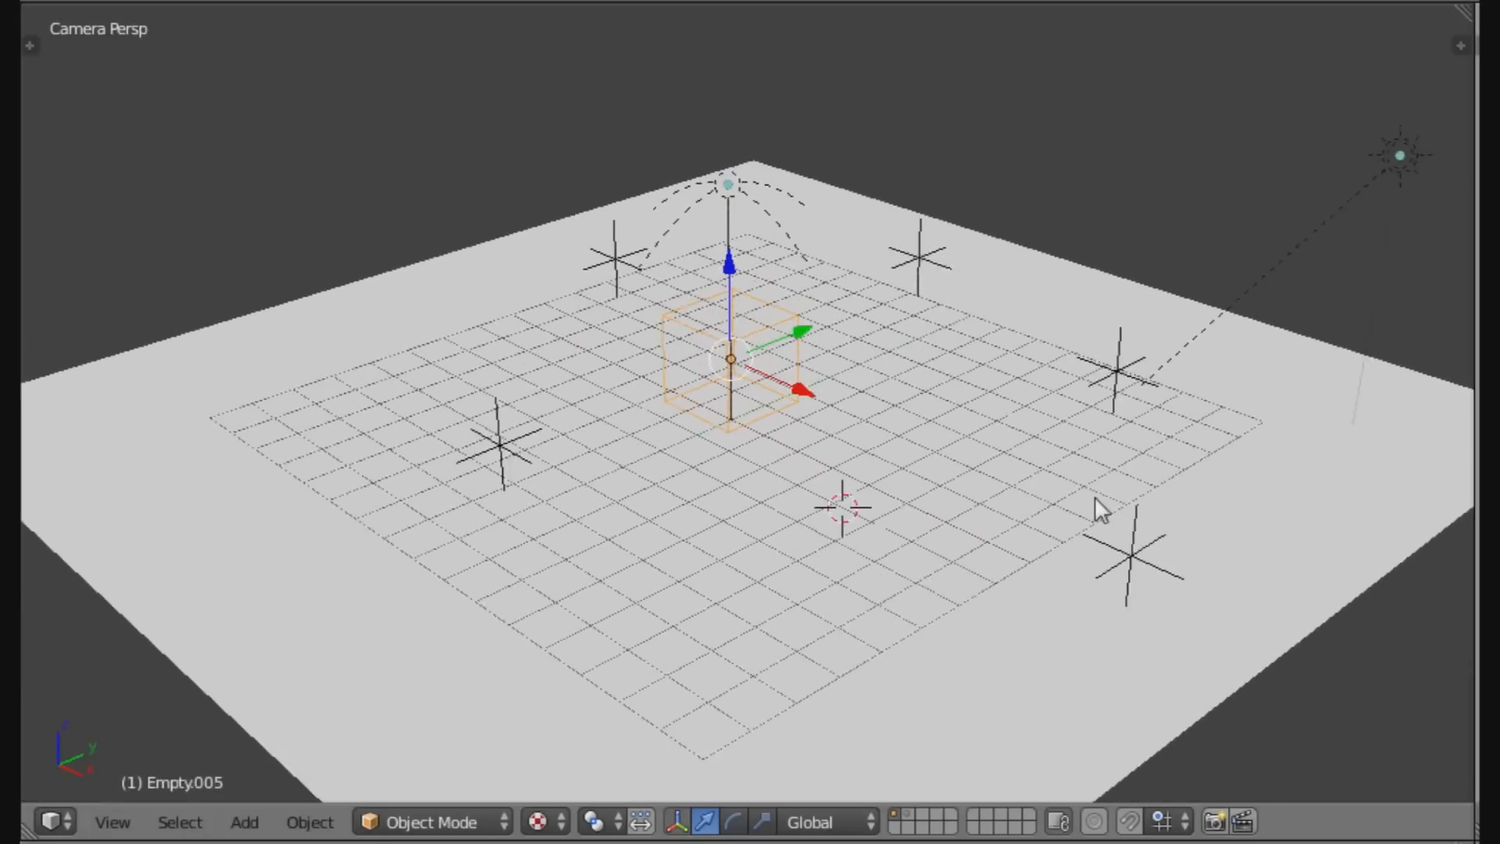
scroll(1109, 518, down, 2)
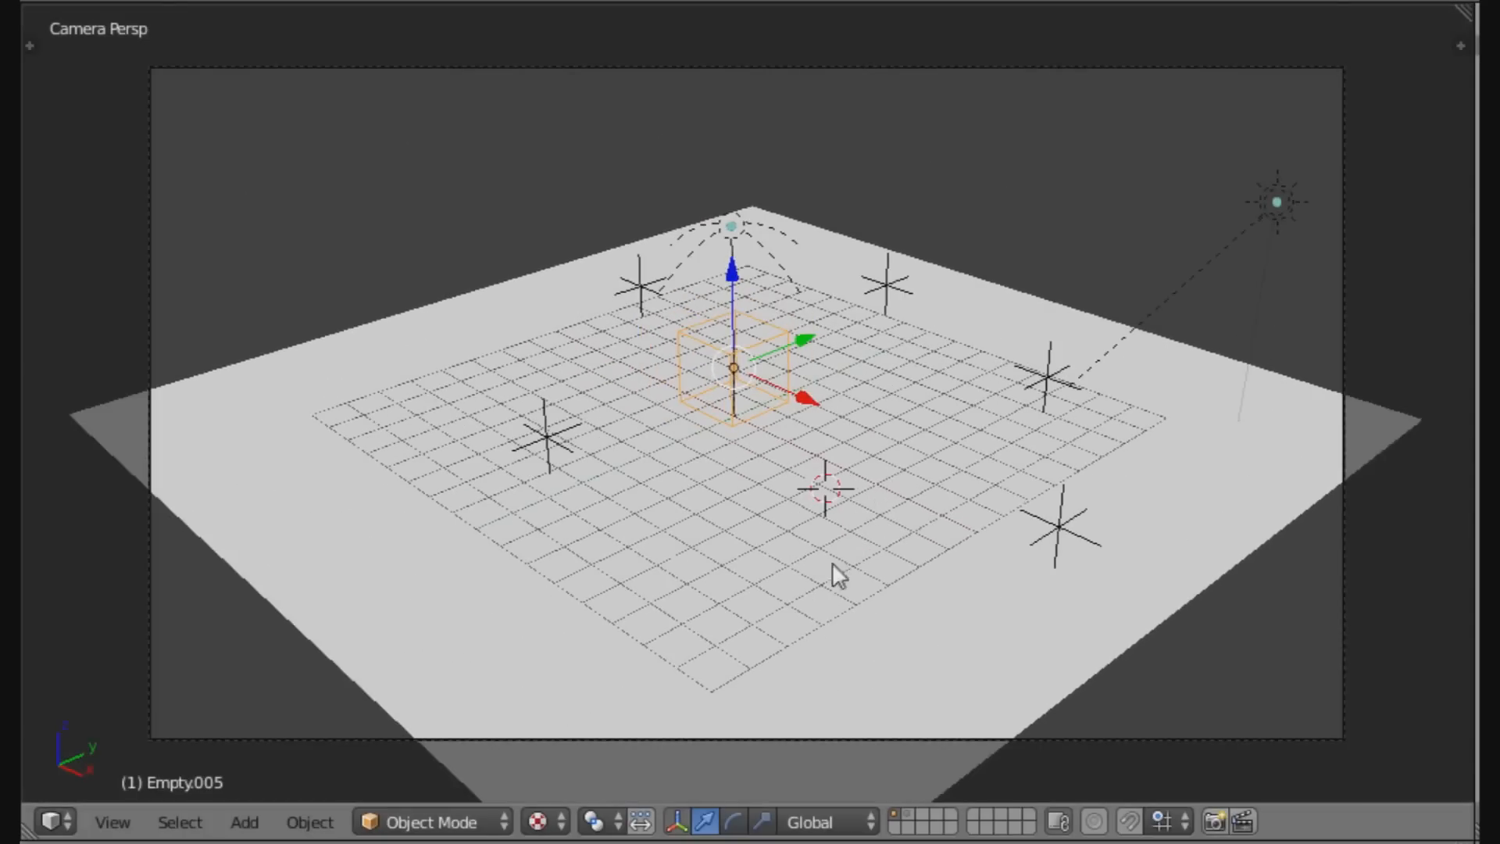
scroll(1050, 509, down, 1)
scroll(1050, 511, up, 1)
scroll(552, 736, up, 1)
scroll(683, 180, down, 1)
click(112, 822)
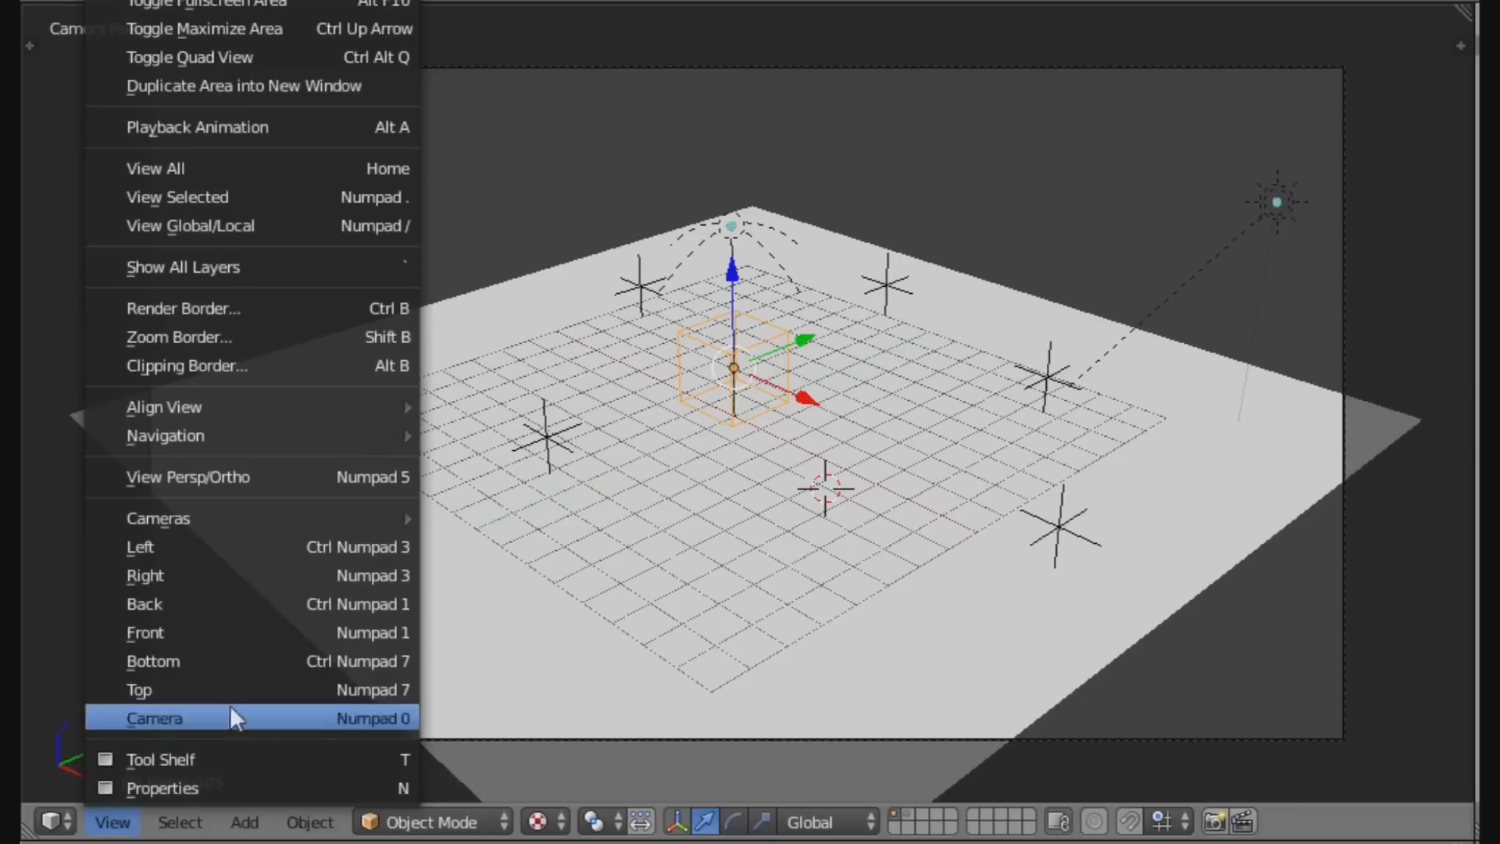
click(287, 716)
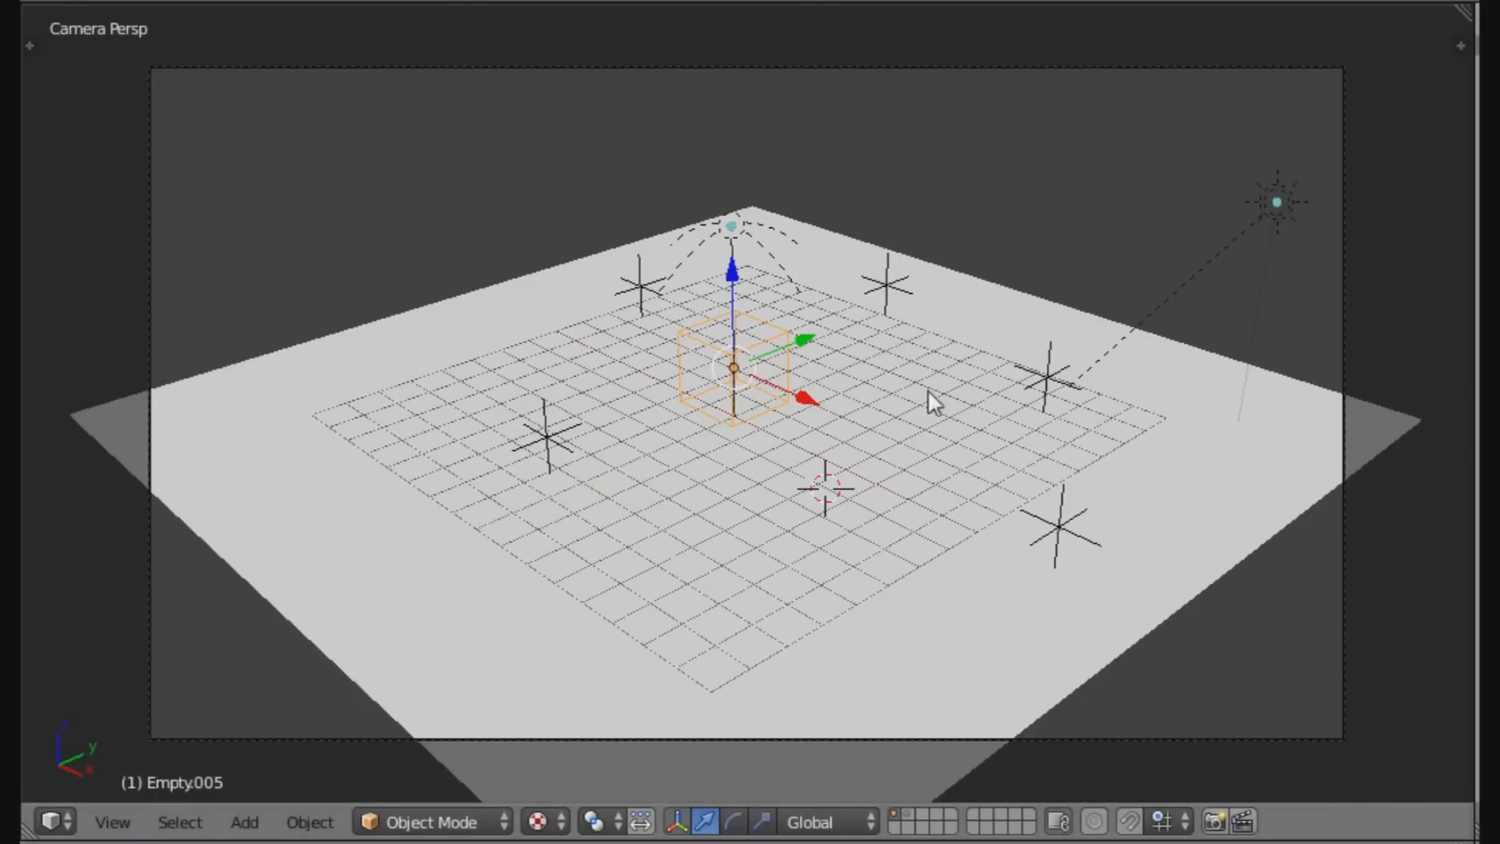
Play from camera view and collect the five Level 1 coins.
key(p)
key(Down)
key(Left)
key(Up)
key(Right)
key(Down)
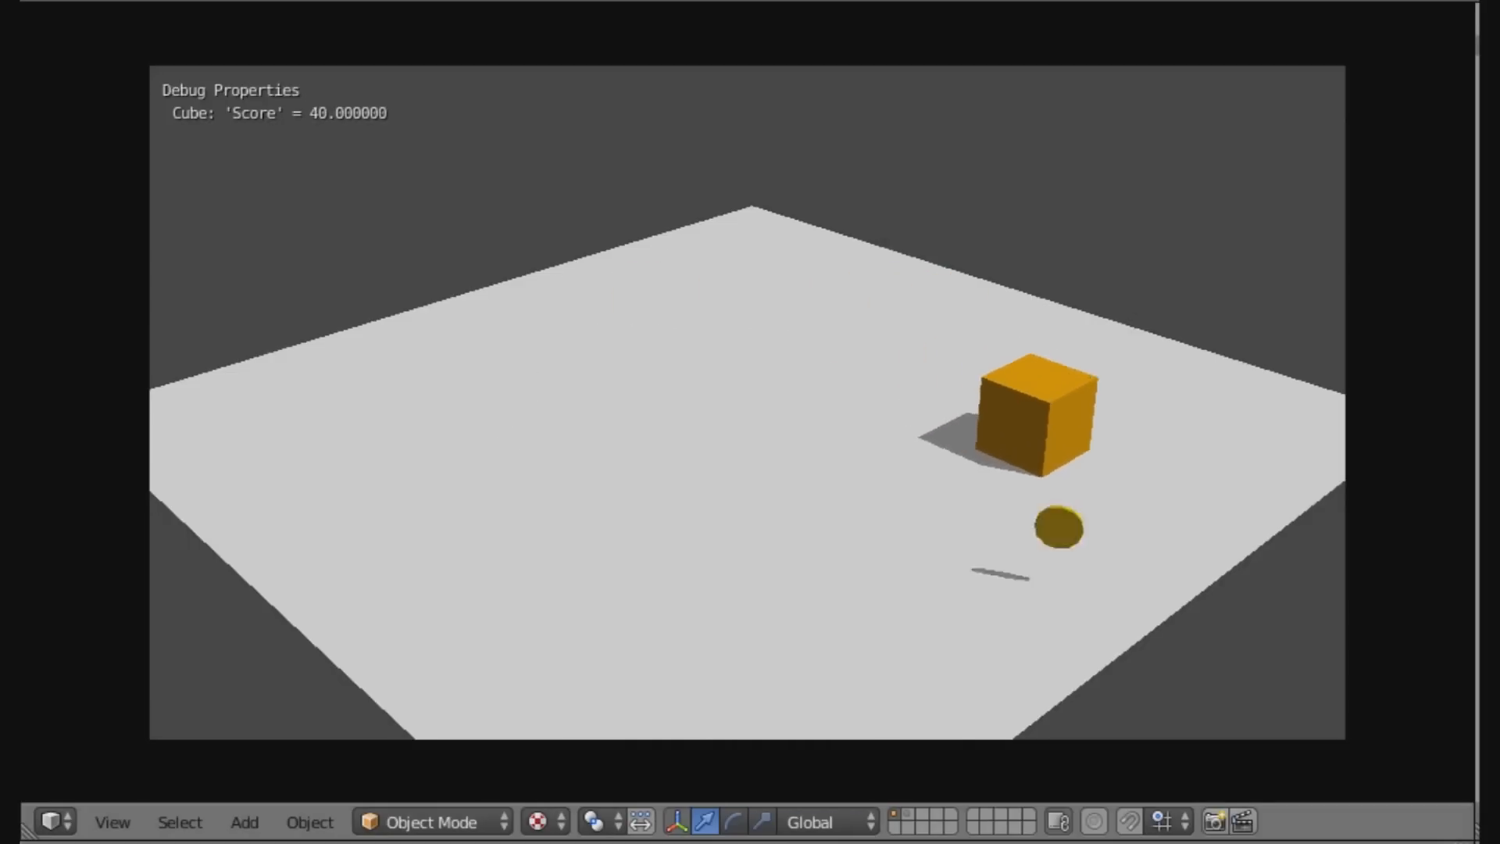
key(Down)
key(Right)
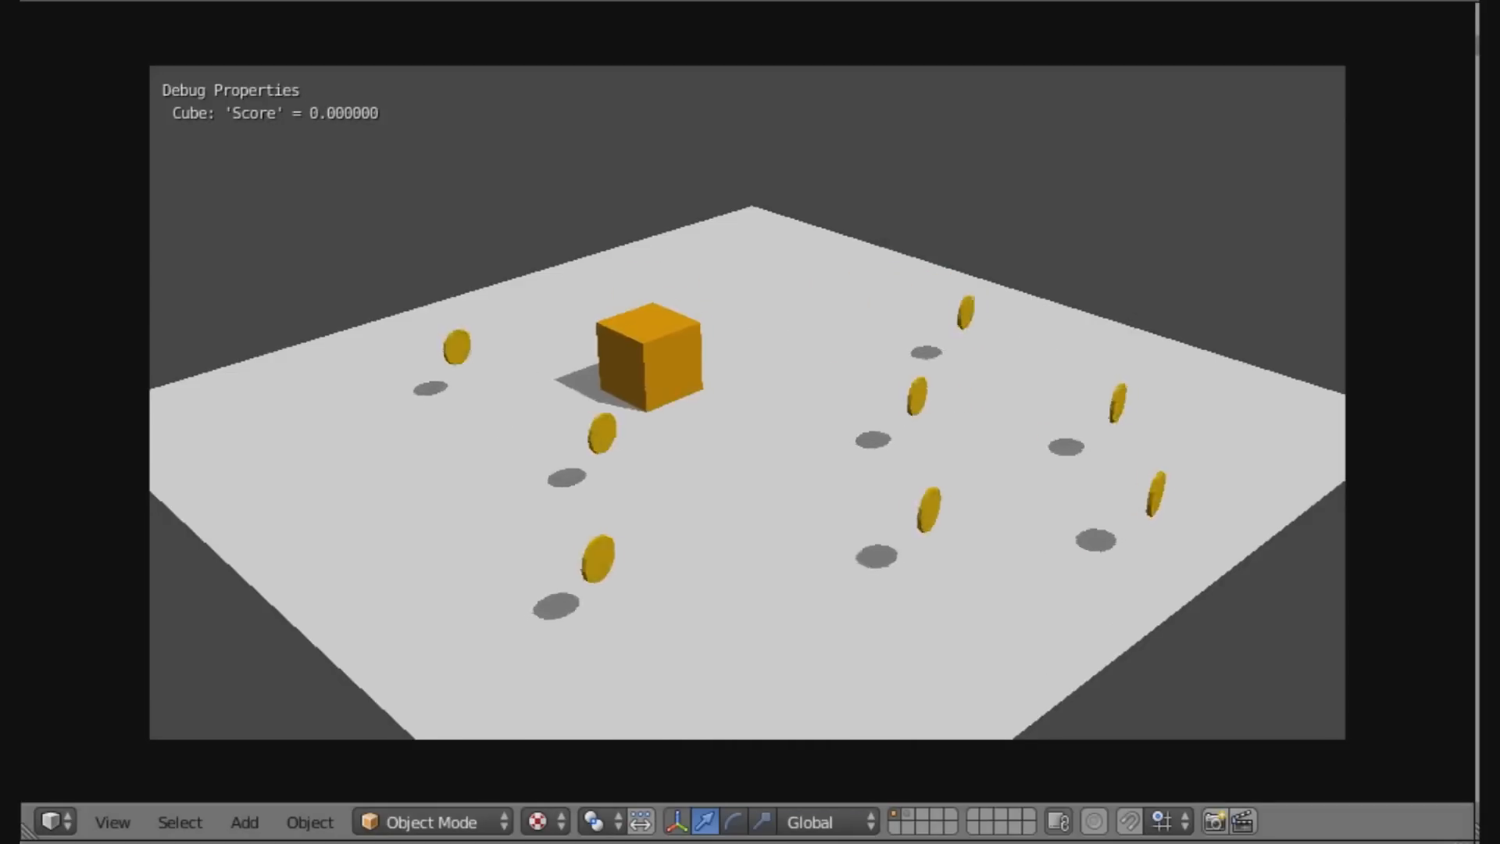
Steer the cube around Level 2 collecting coins, then end the game.
key(Right)
key(Left)
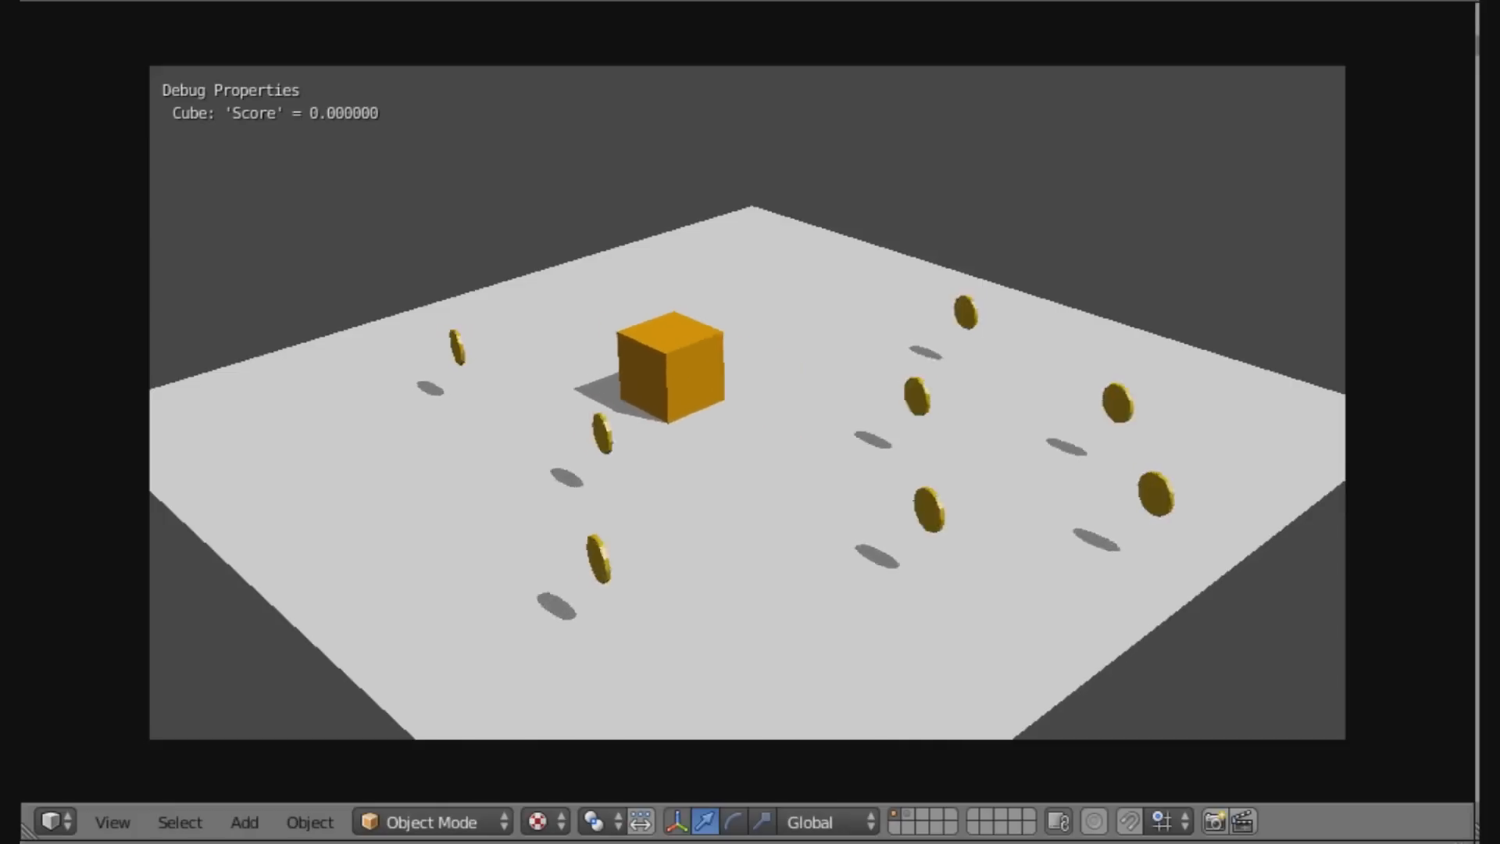
key(Down)
key(Right)
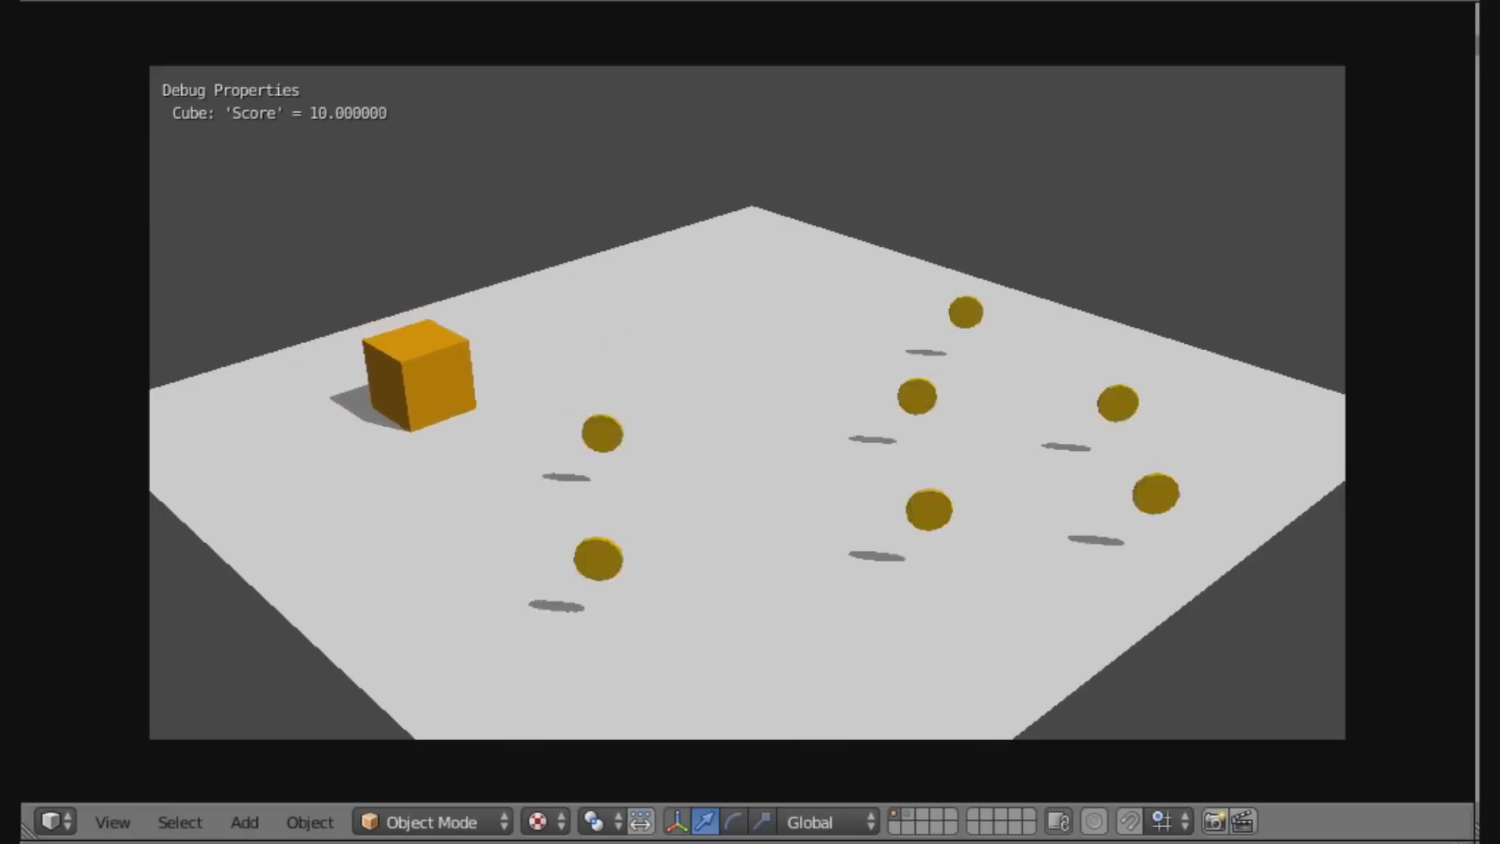
key(Up)
key(Down)
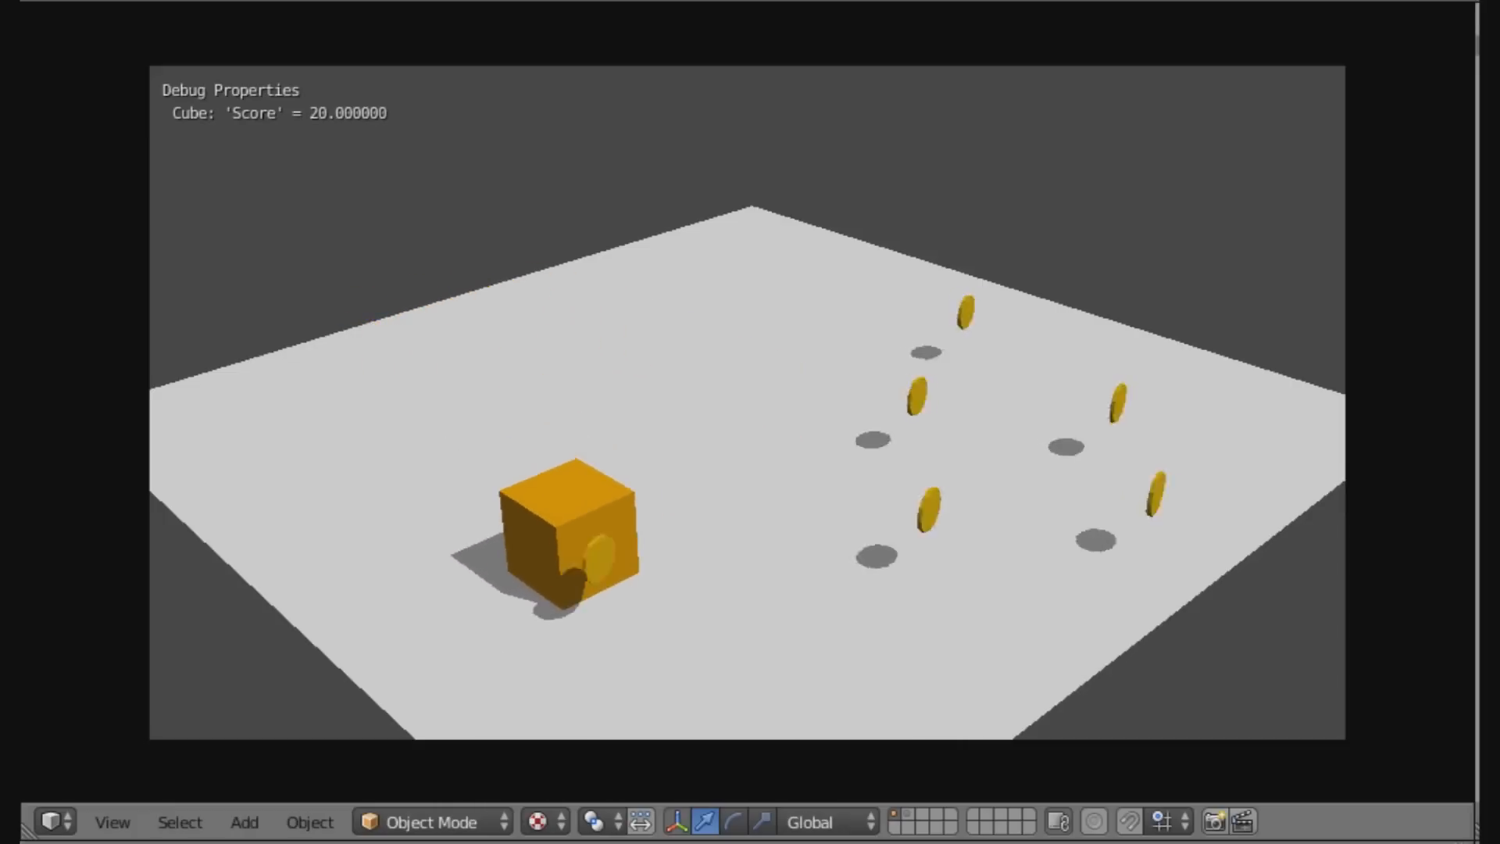
key(Escape)
Switch the editor to the Level 2 scene and select Empty.011.
right_click(787, 352)
shift+right_click(787, 351)
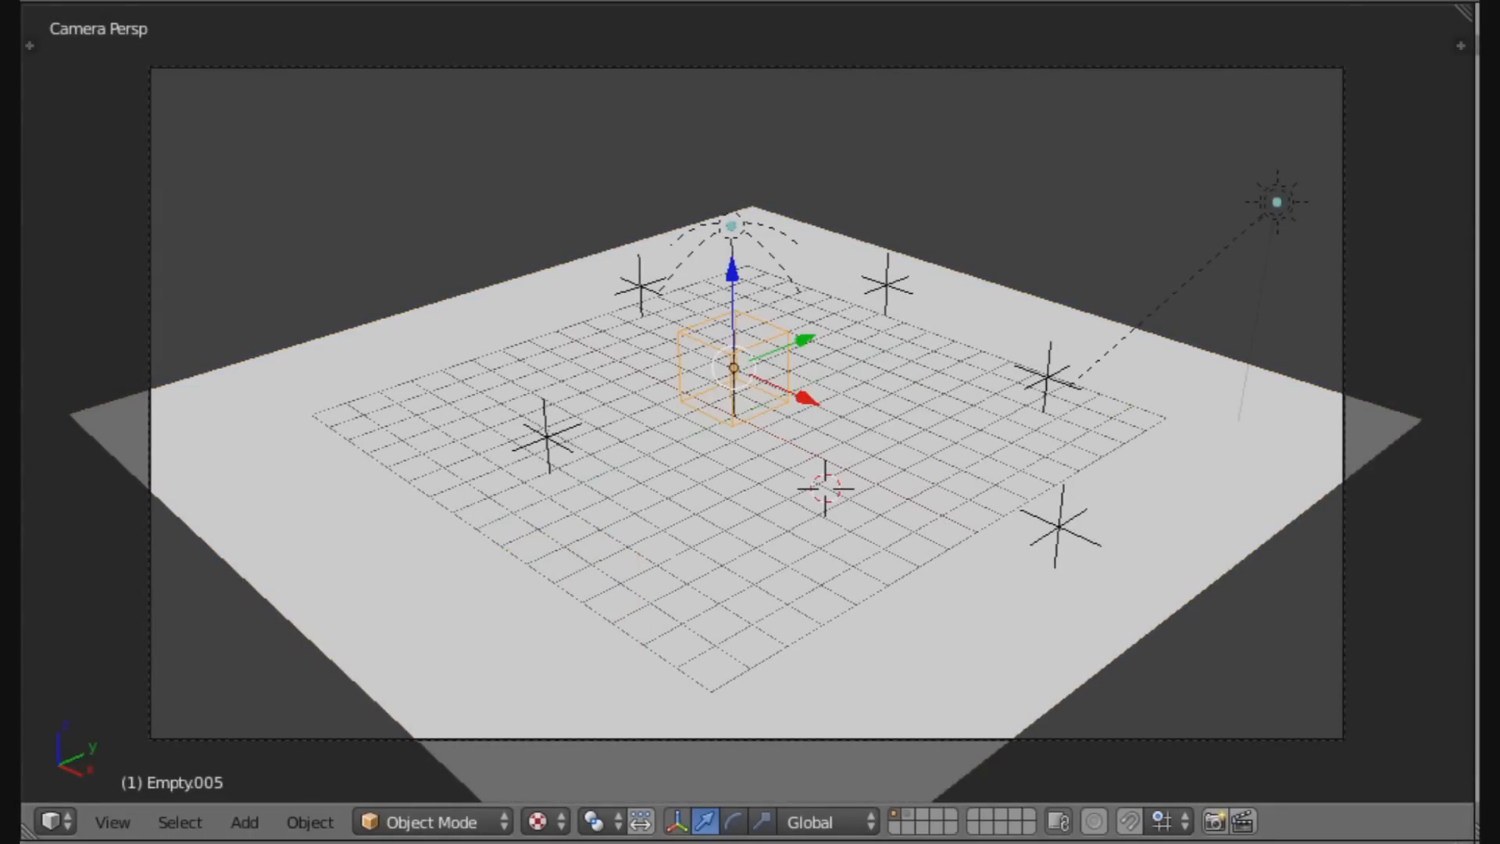
click(197, 1)
click(280, 52)
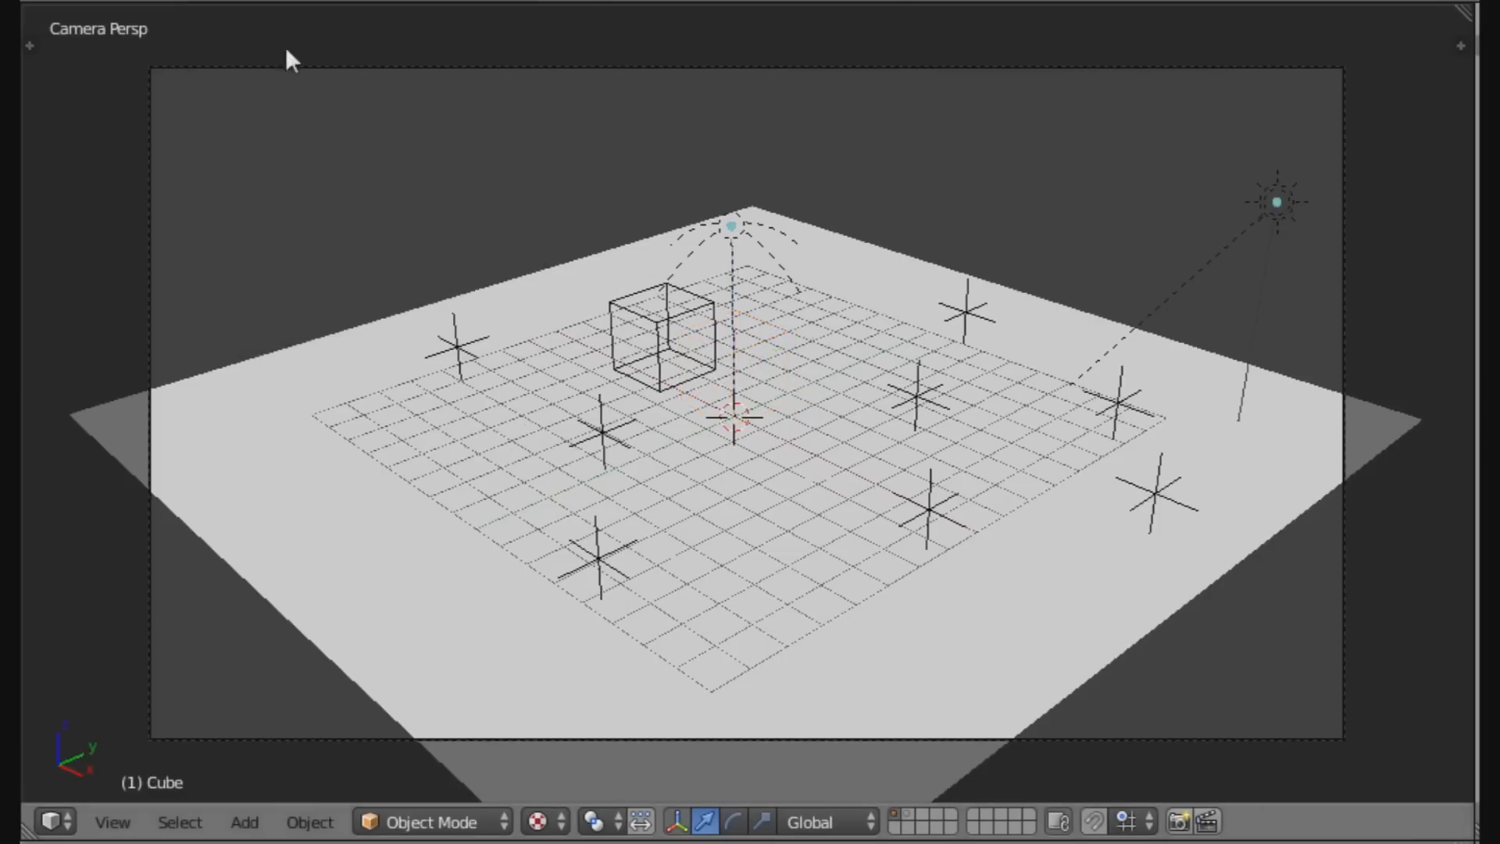
right_click(610, 342)
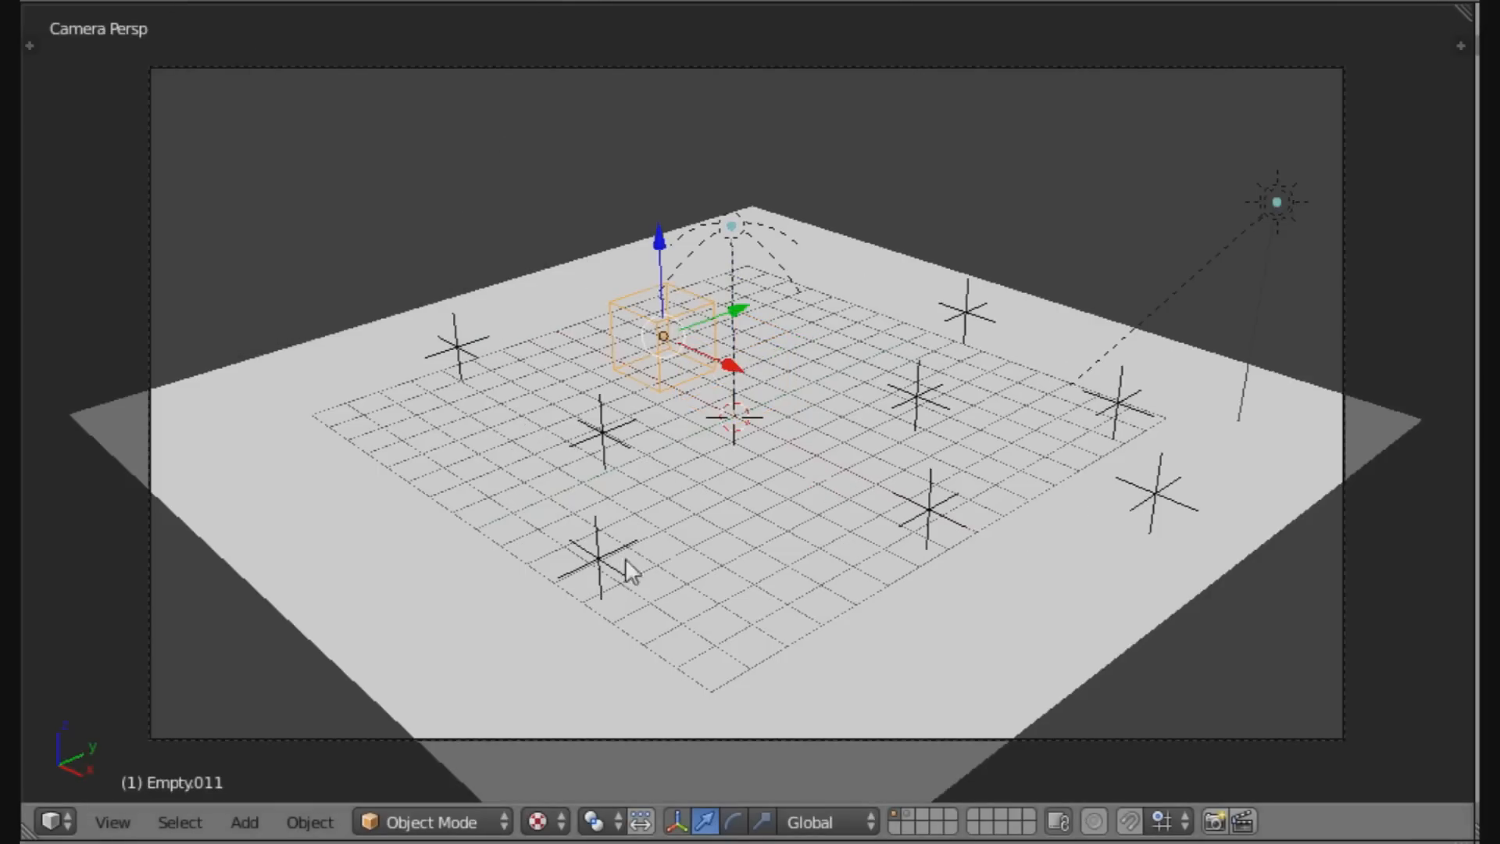
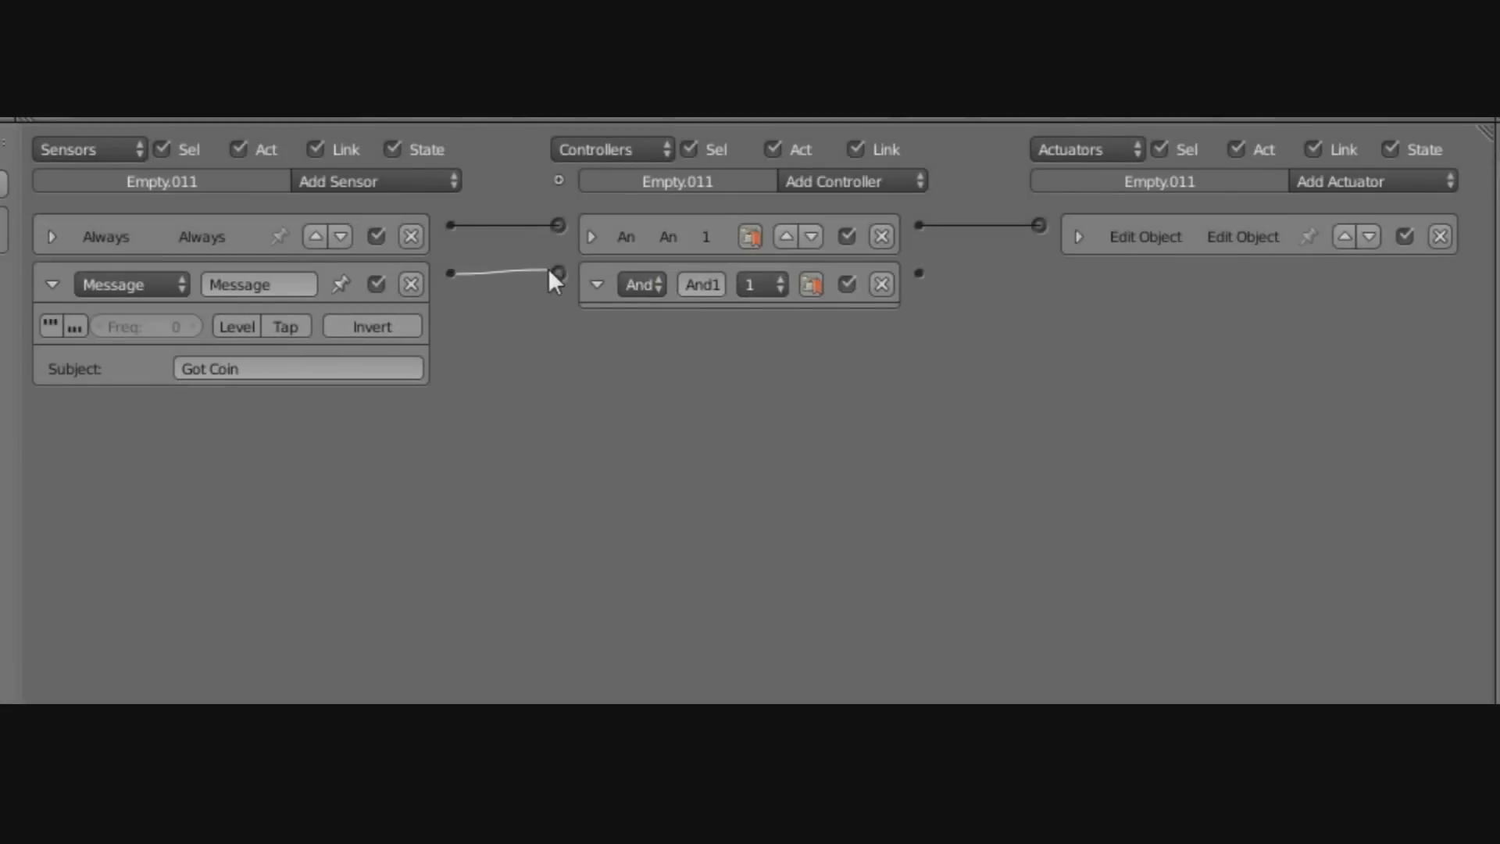
Wire the Got Coin sensor through its controller to a Property actuator adding 1 to coins.
drag(550, 270, 557, 272)
click(597, 285)
click(1415, 181)
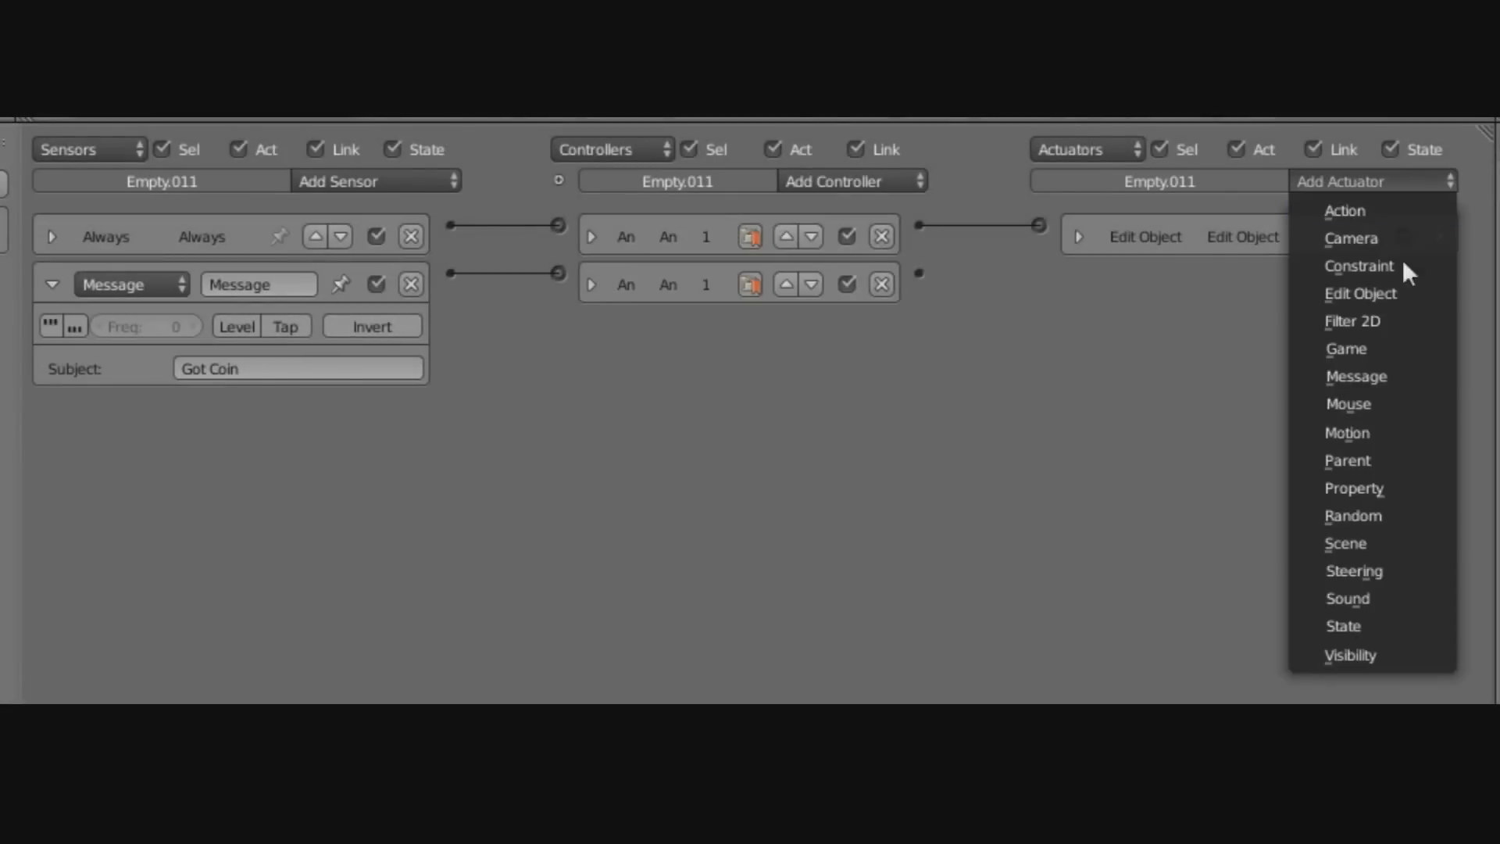
click(1403, 487)
drag(920, 272, 1038, 272)
click(1322, 328)
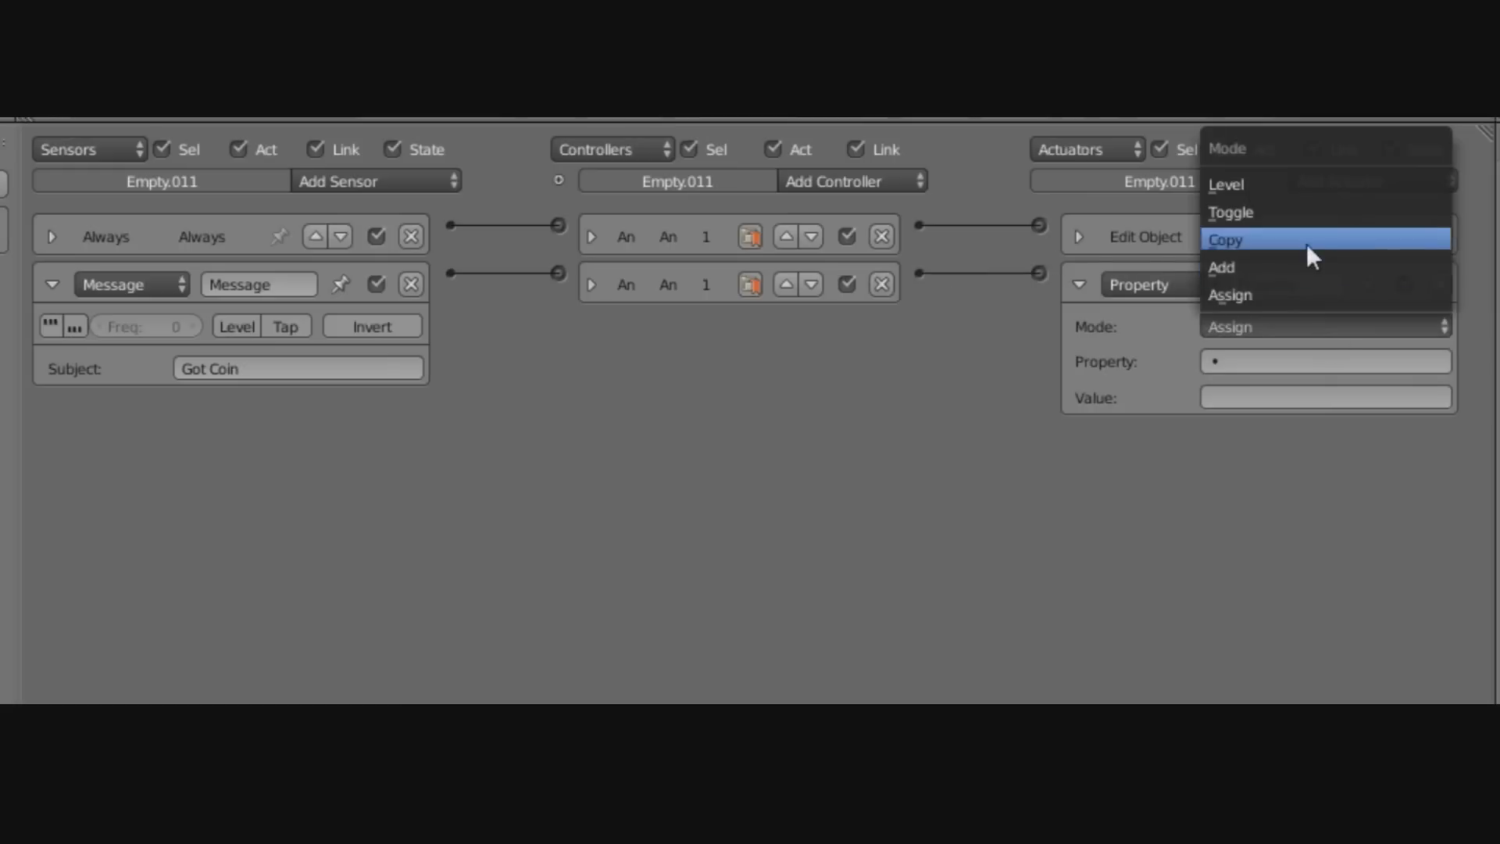
click(1308, 242)
click(1313, 325)
click(1301, 267)
click(1281, 361)
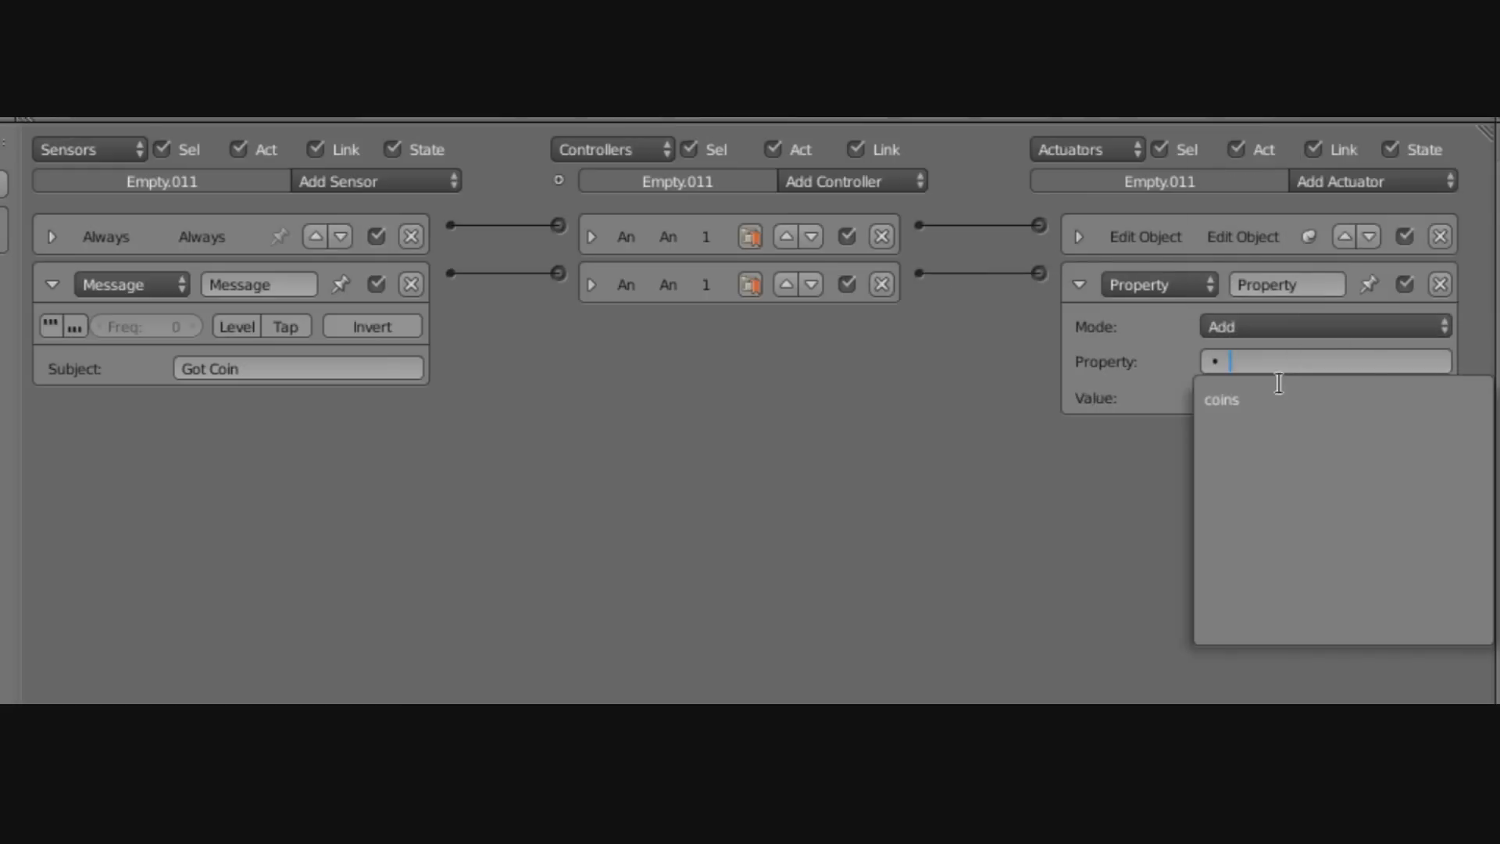
click(1259, 398)
click(1258, 397)
text(1)
key(Return)
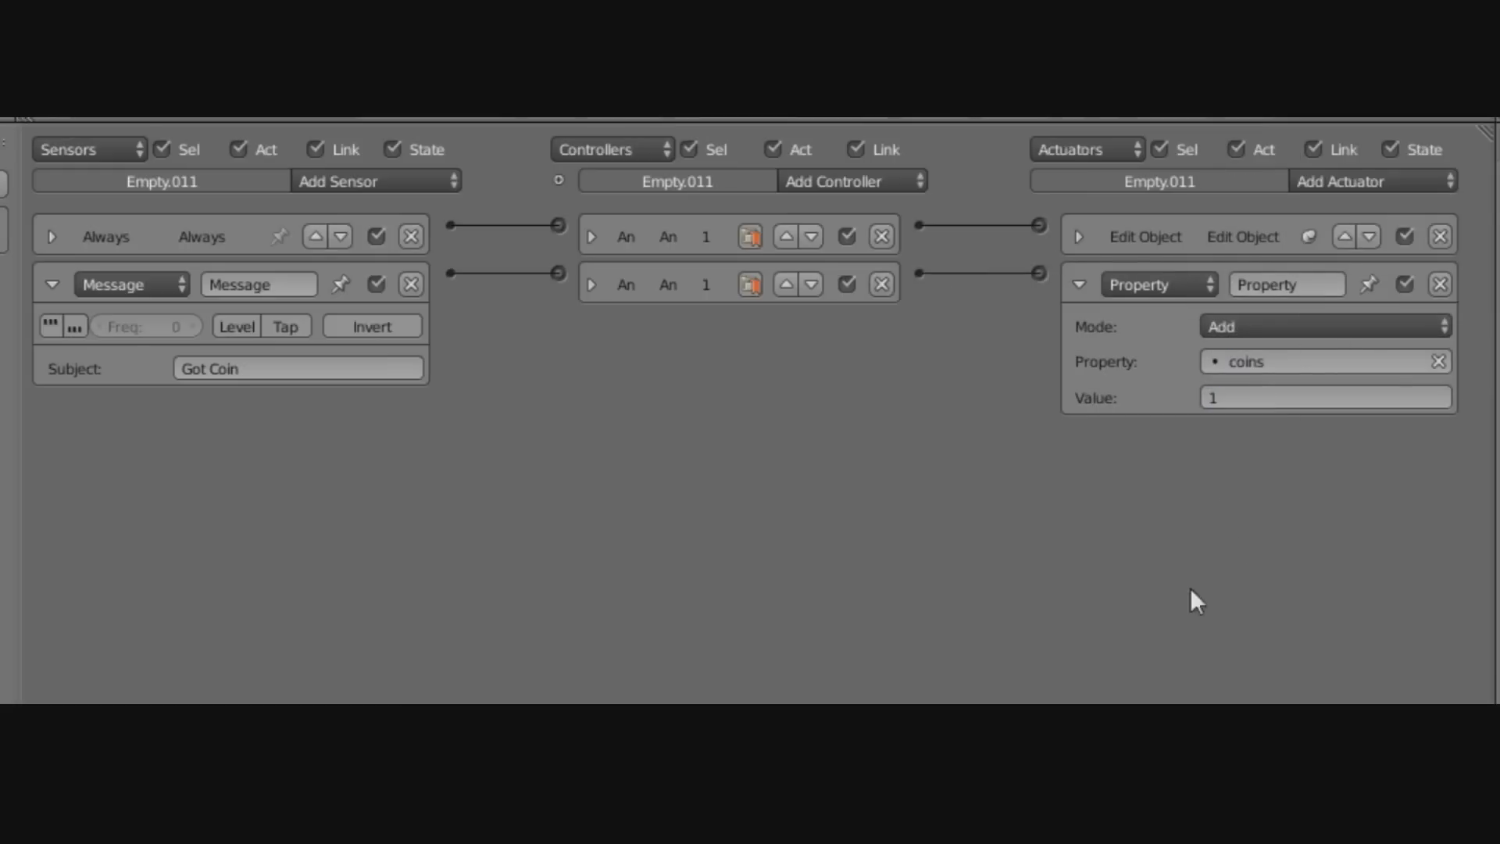
click(1079, 284)
Add a Property sensor checking whether coins equals 8.
click(51, 285)
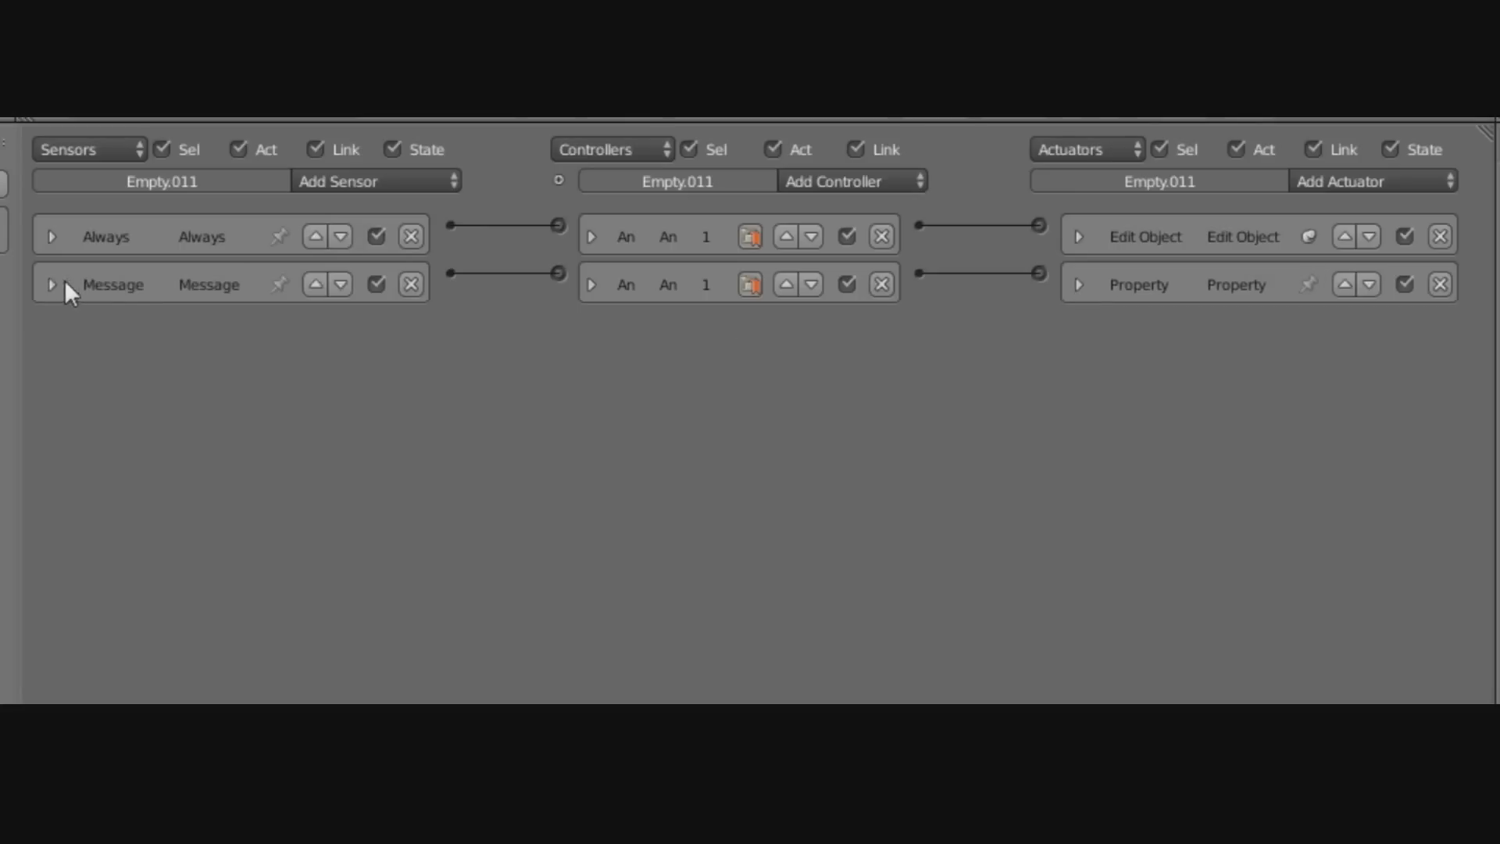
click(449, 182)
click(395, 459)
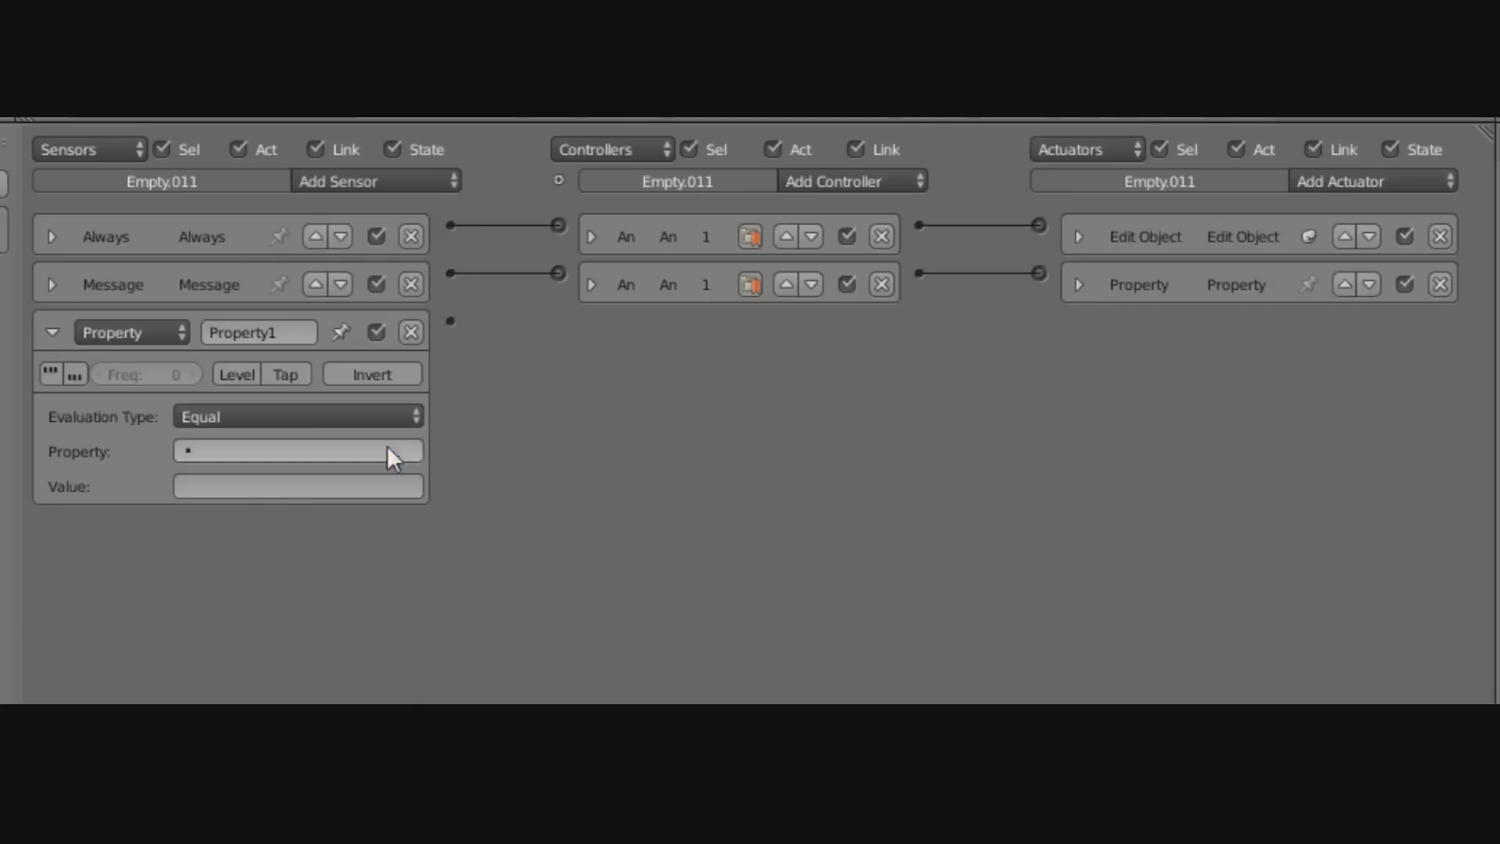
click(285, 441)
click(284, 488)
click(284, 484)
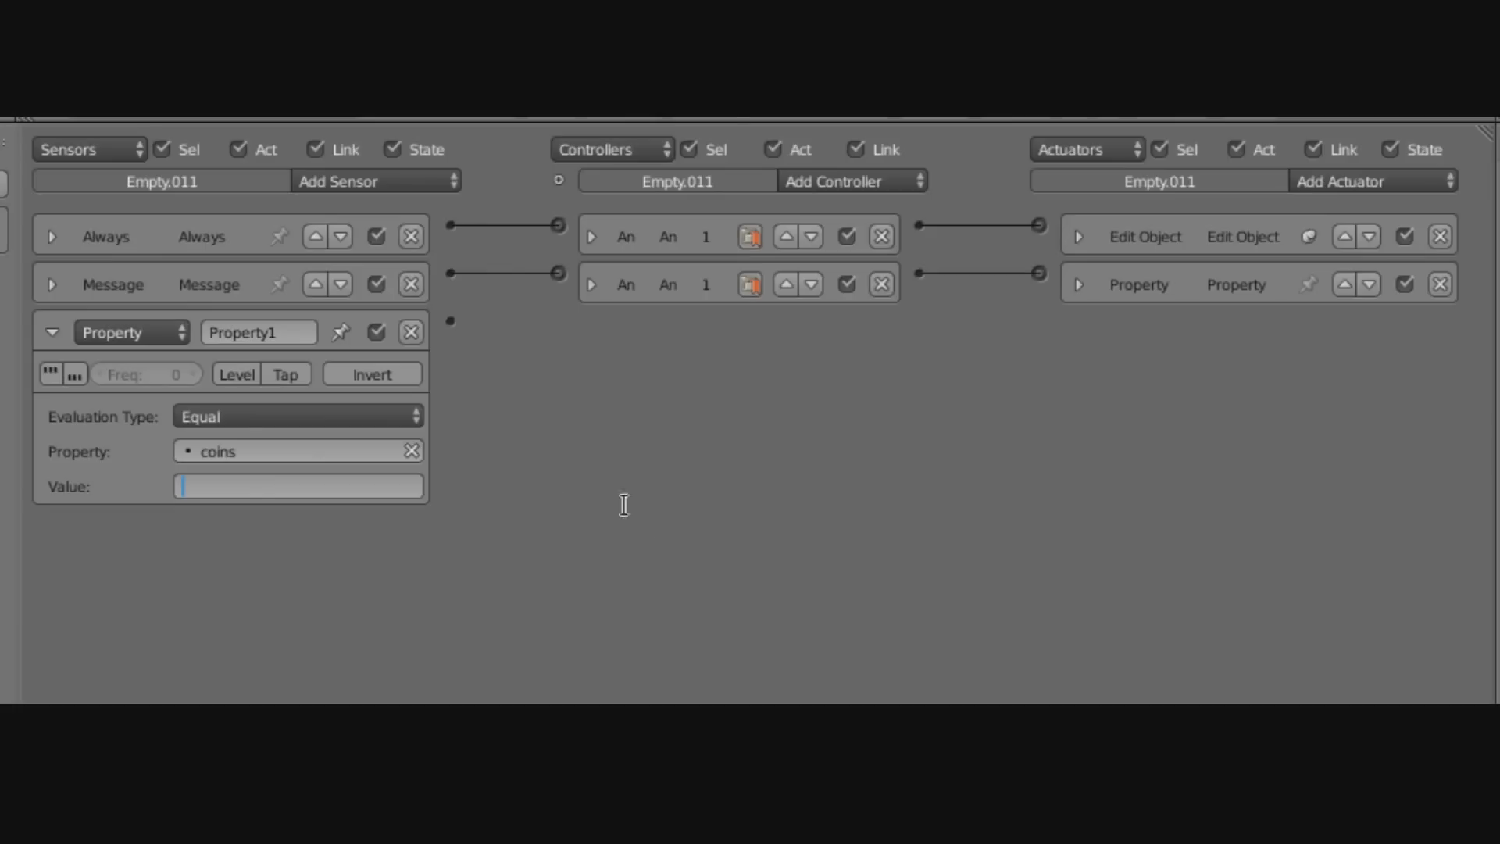
text(8)
key(Return)
click(53, 330)
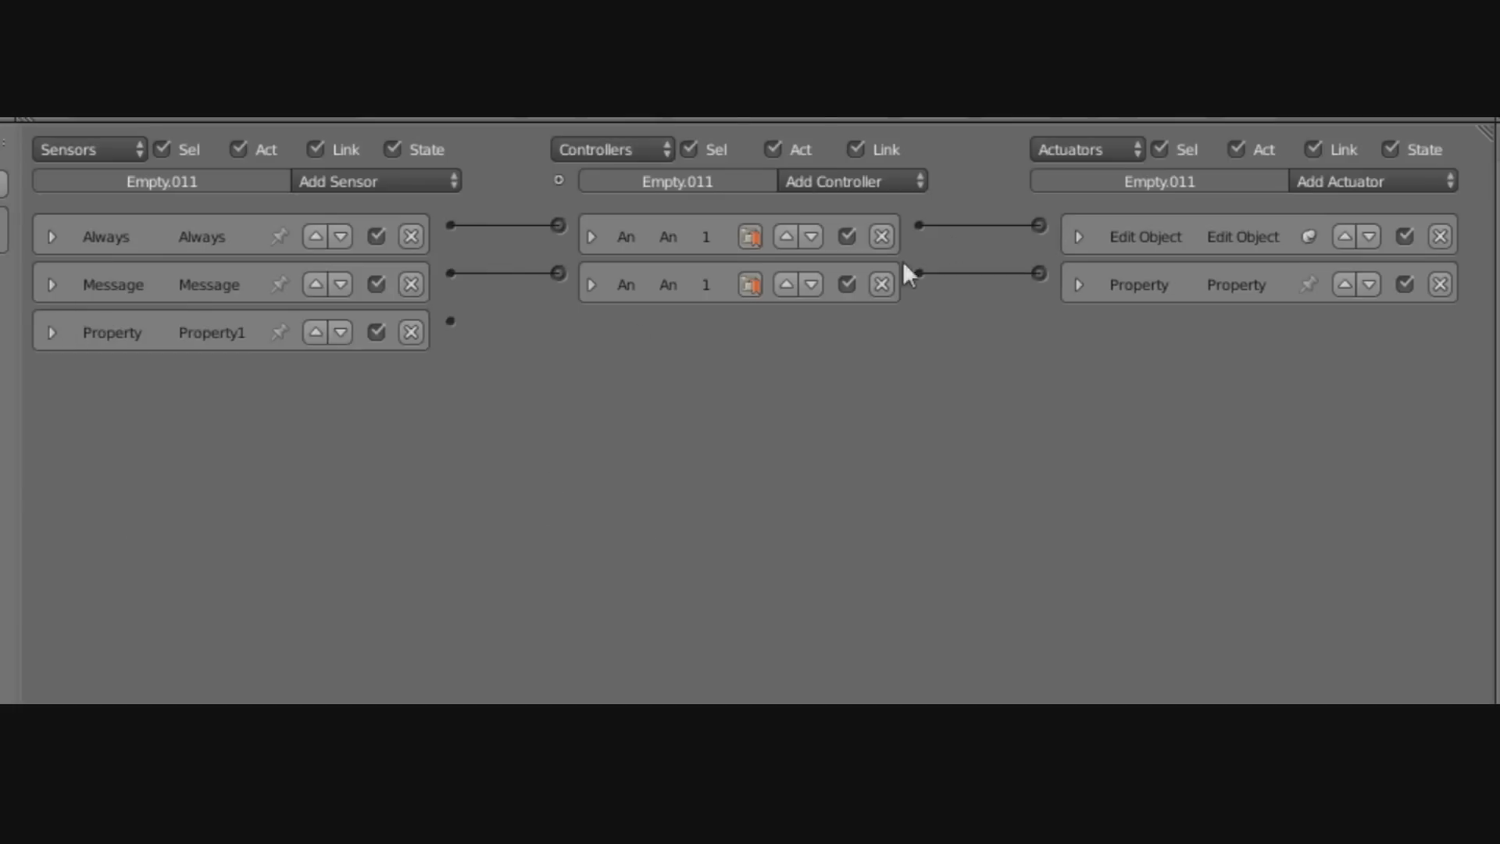
Add a new And controller and link the coins-equals-8 sensor to it.
click(900, 186)
click(908, 209)
drag(450, 320, 558, 321)
click(597, 332)
Link the third controller to a new Scene actuator set to Set Scene with Level 1.
click(1395, 181)
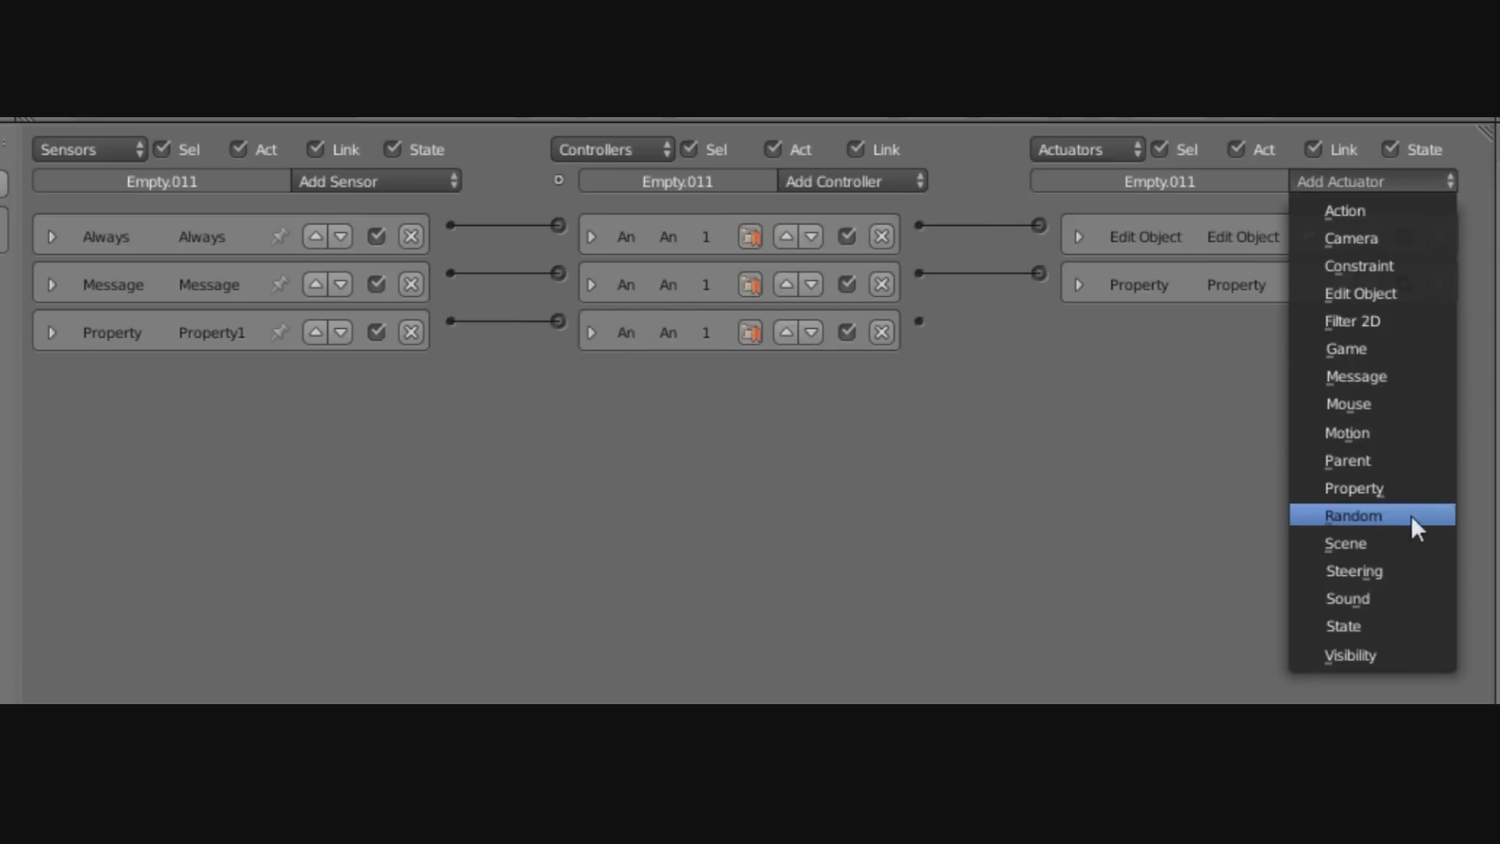
click(1425, 545)
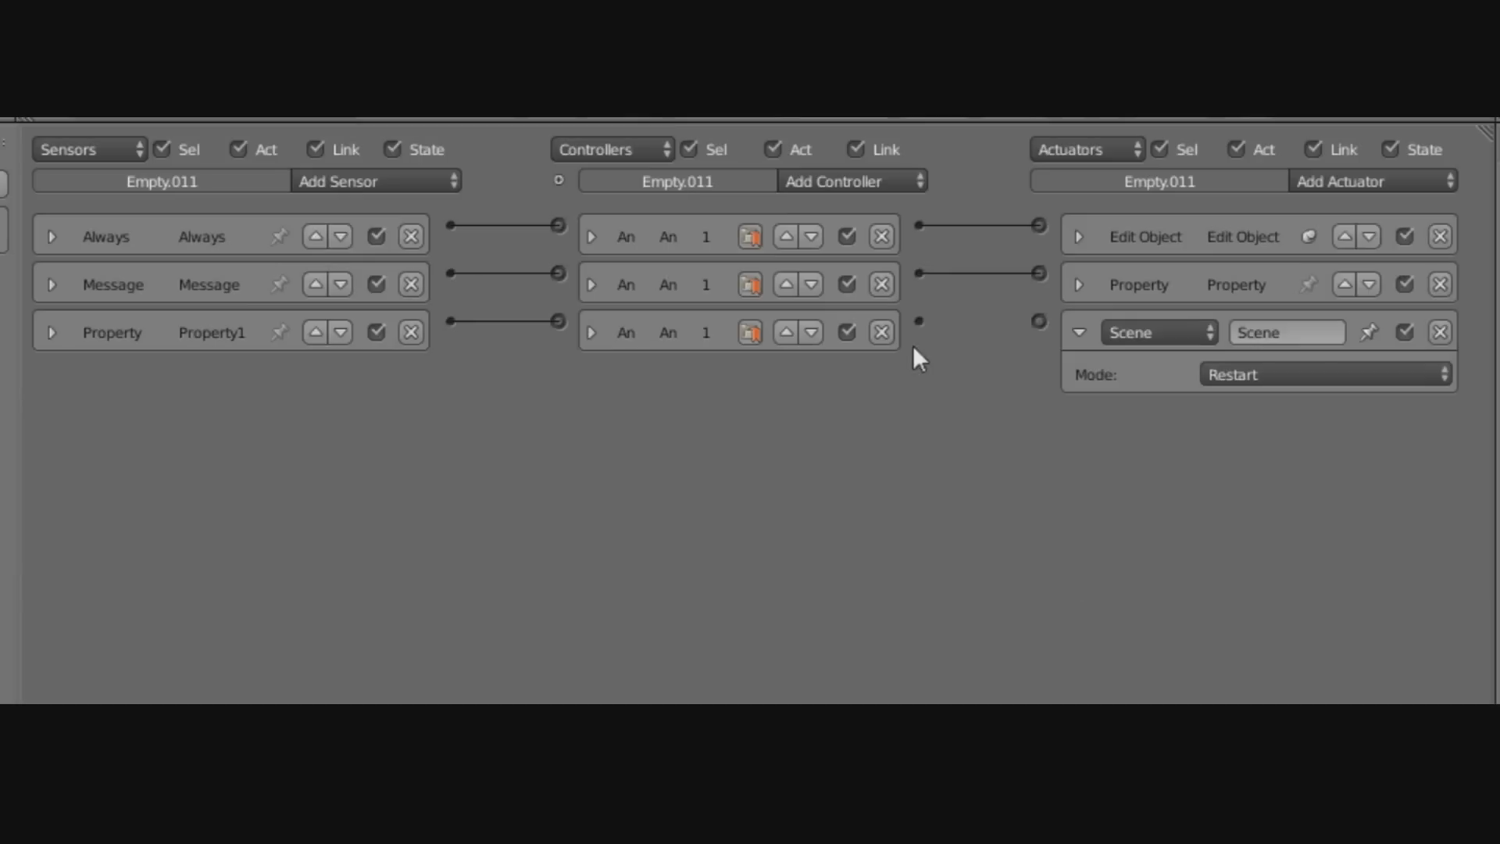
drag(986, 315, 1039, 321)
click(1303, 374)
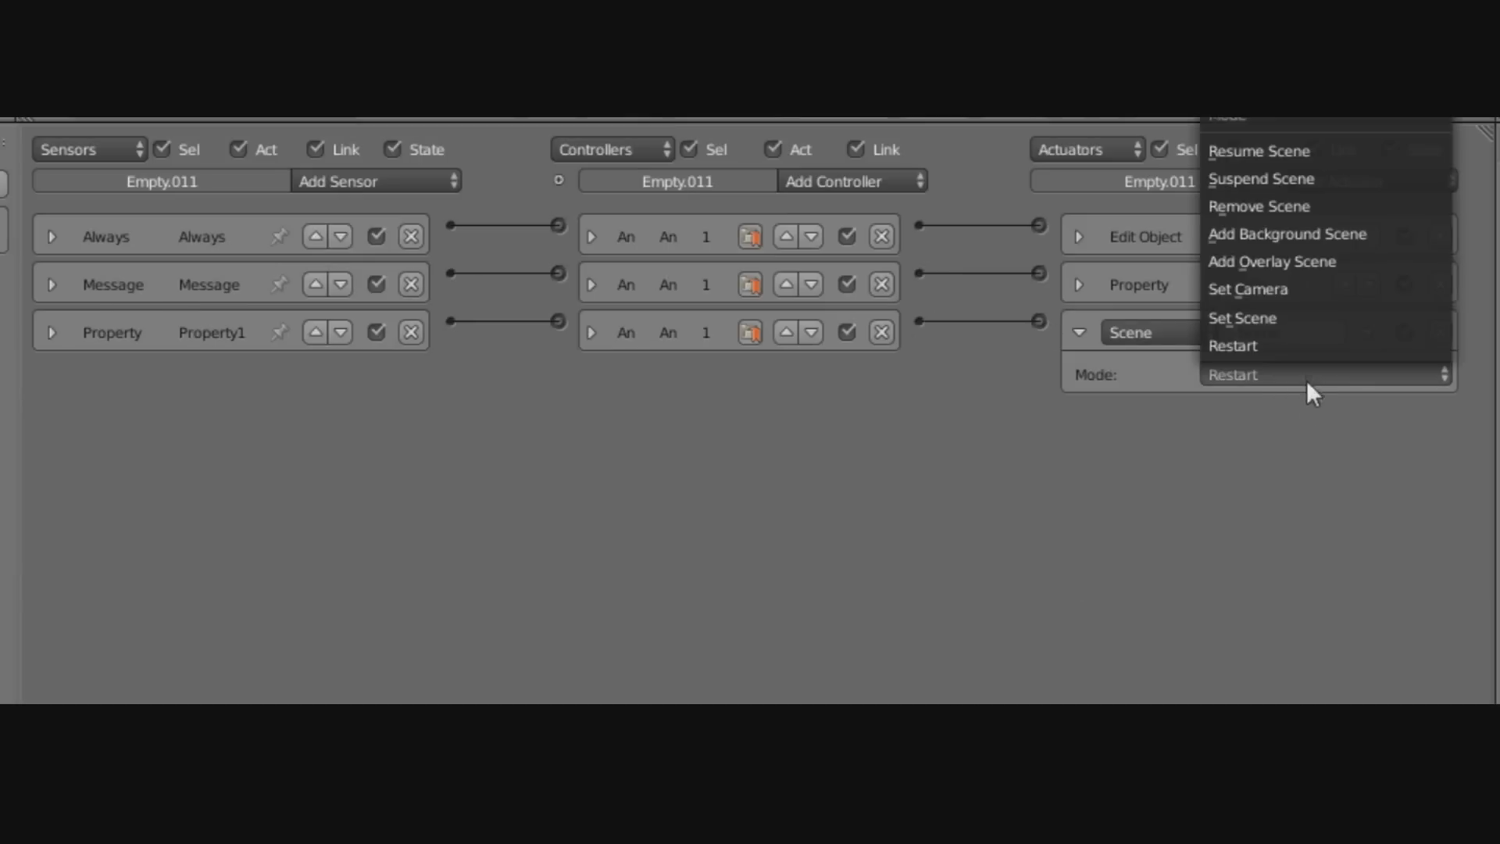
click(1262, 316)
click(1289, 410)
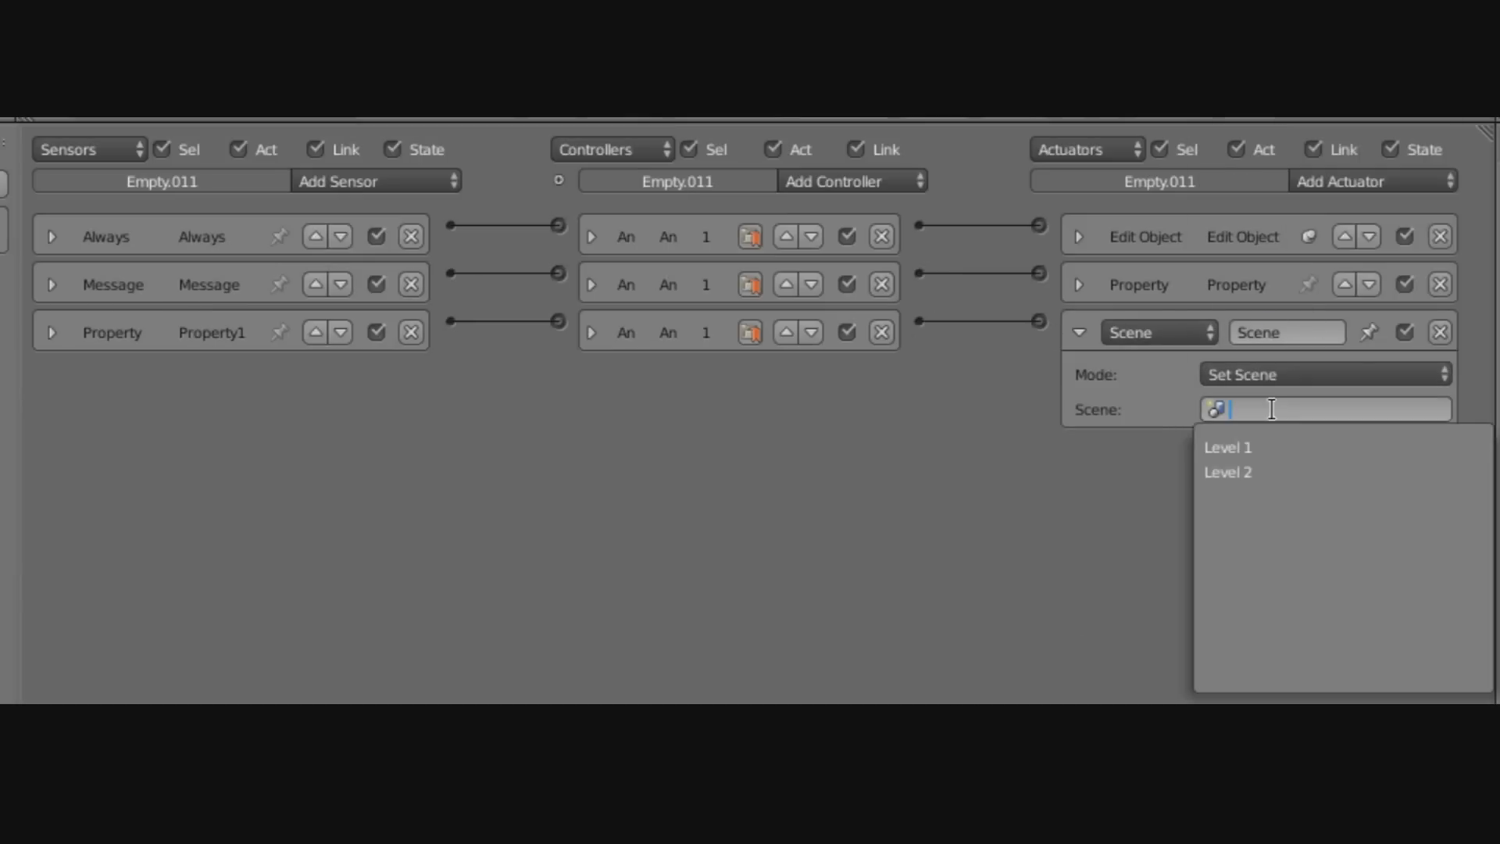
click(1254, 446)
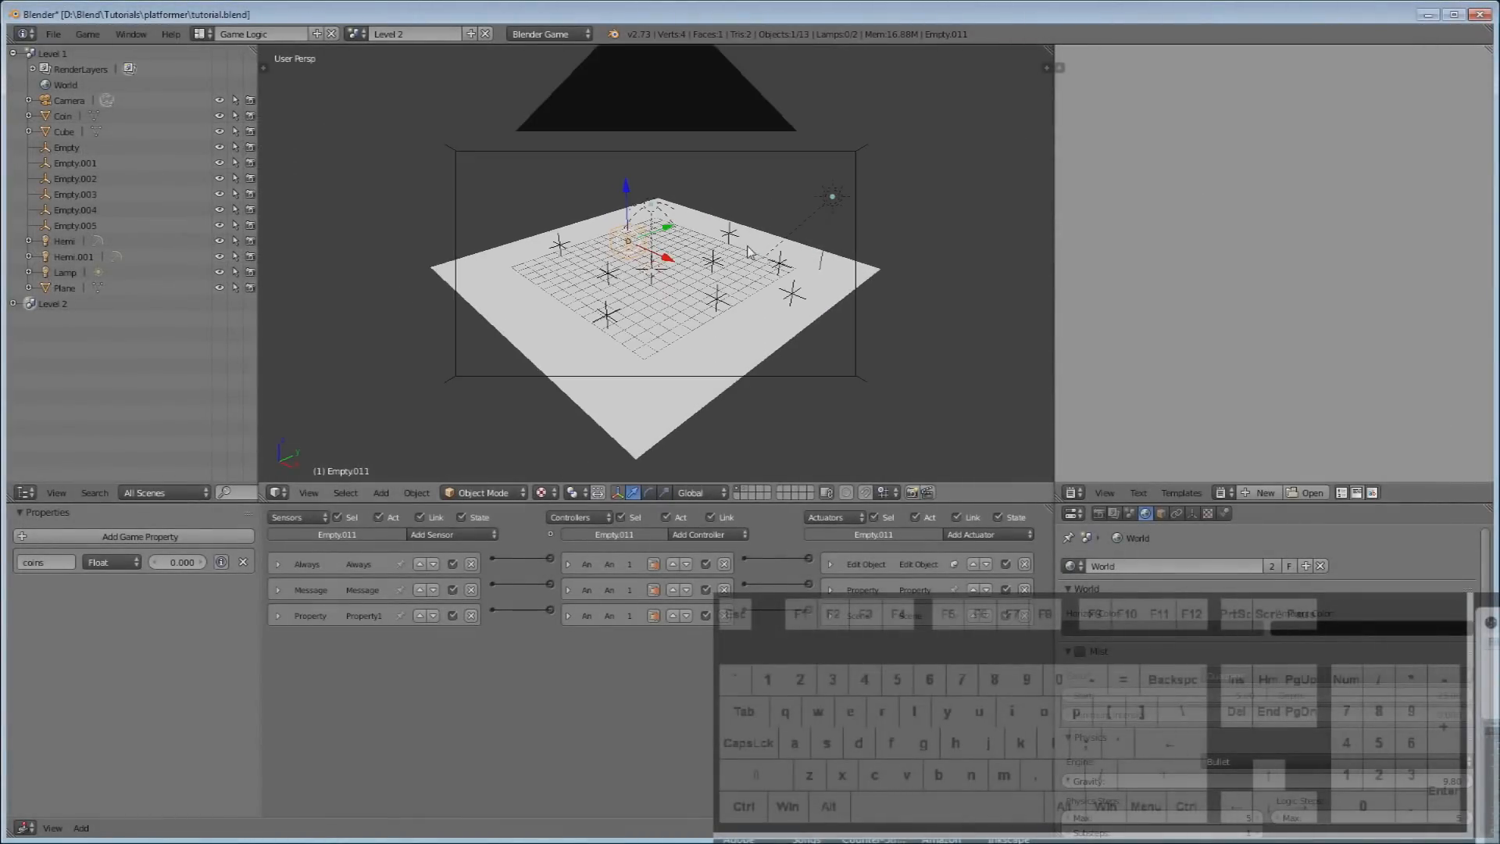
Create a new empty scene from the scene selector.
scroll(827, 322, down, 1)
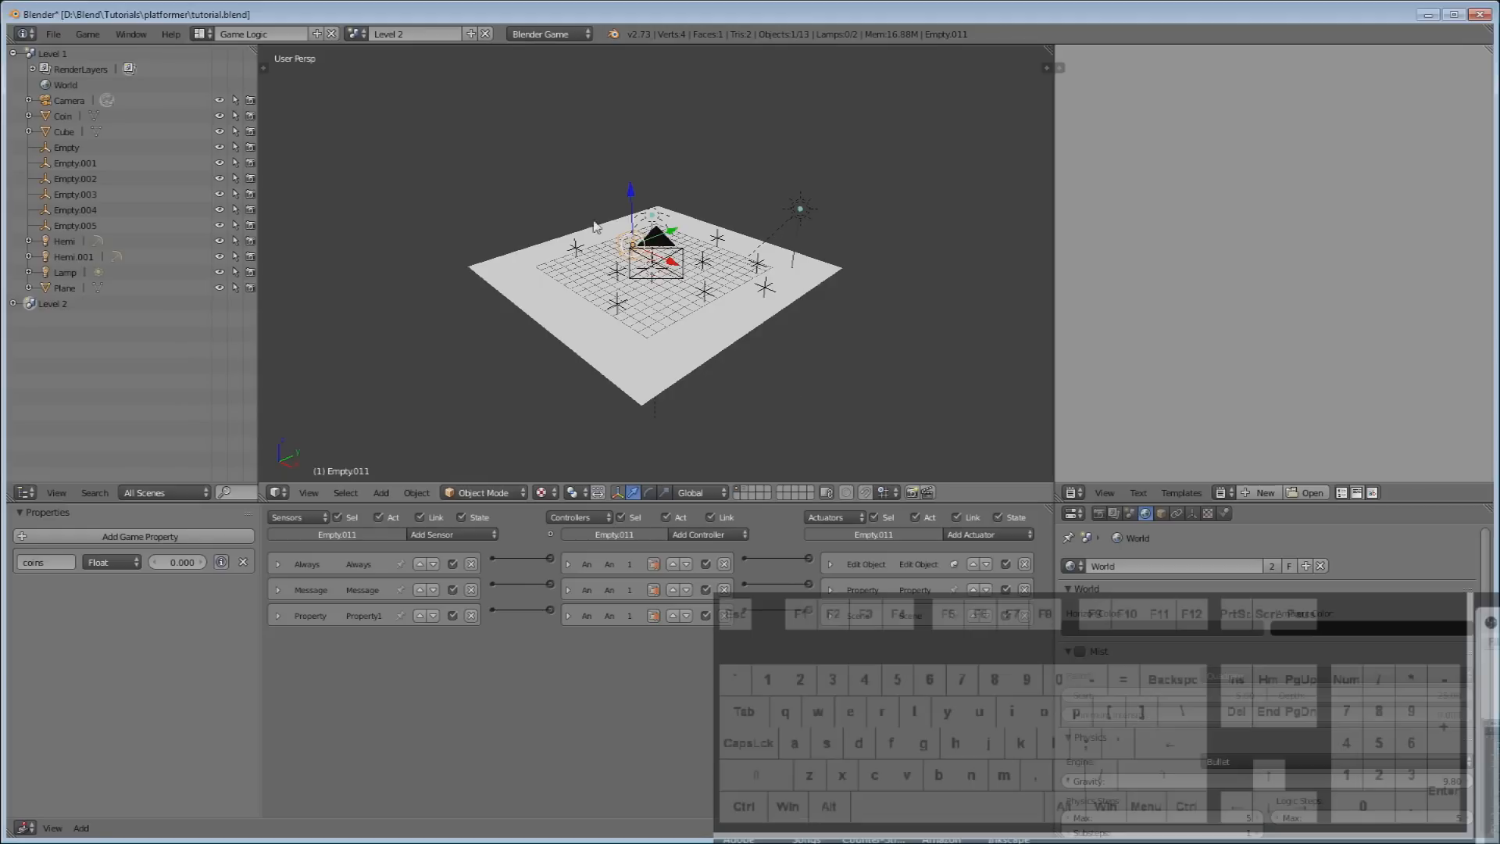
scroll(837, 194, up, 1)
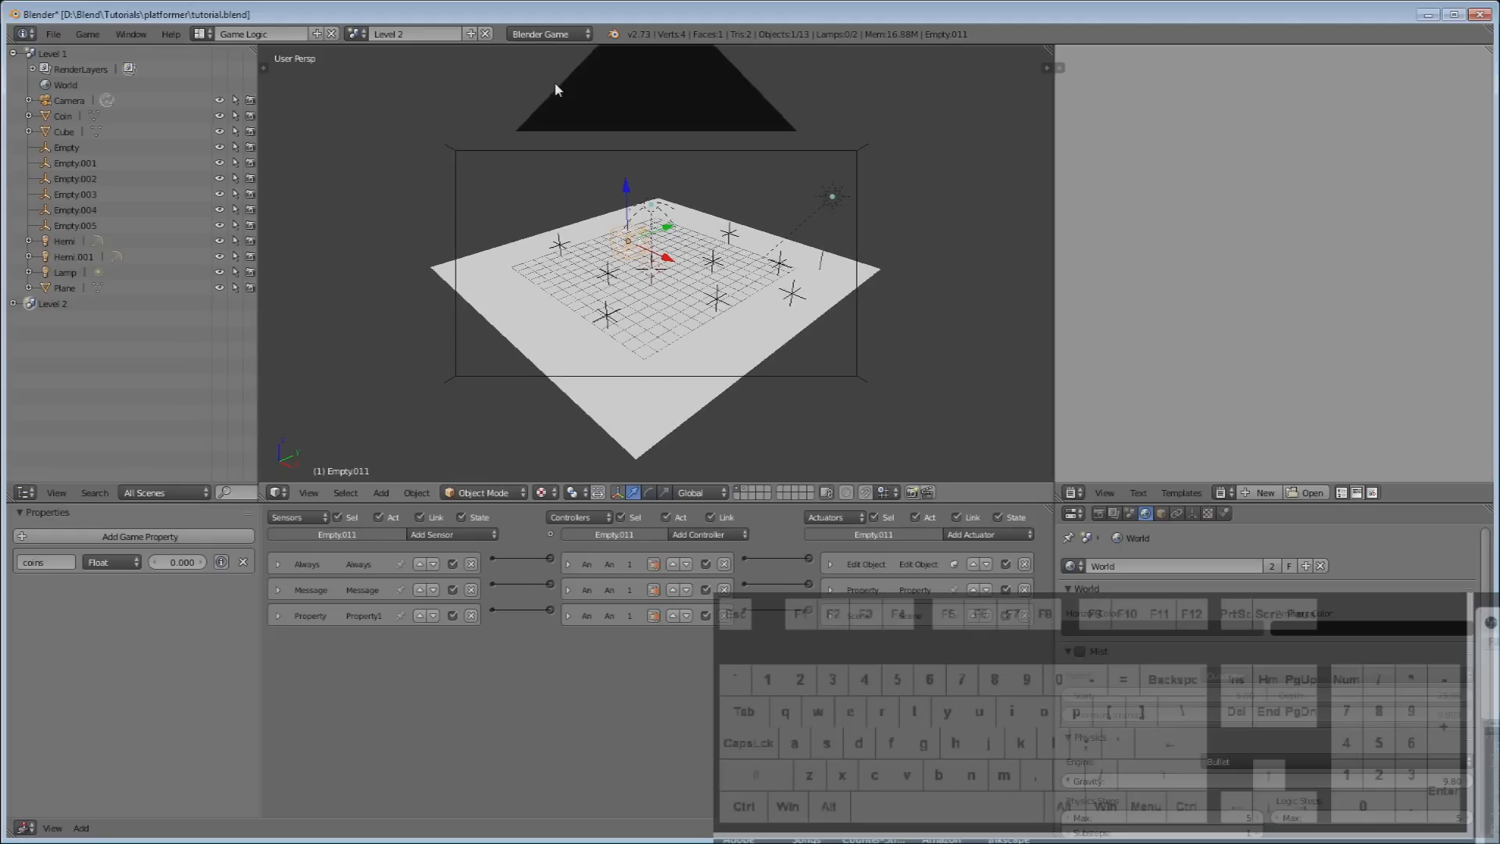
click(471, 34)
click(422, 68)
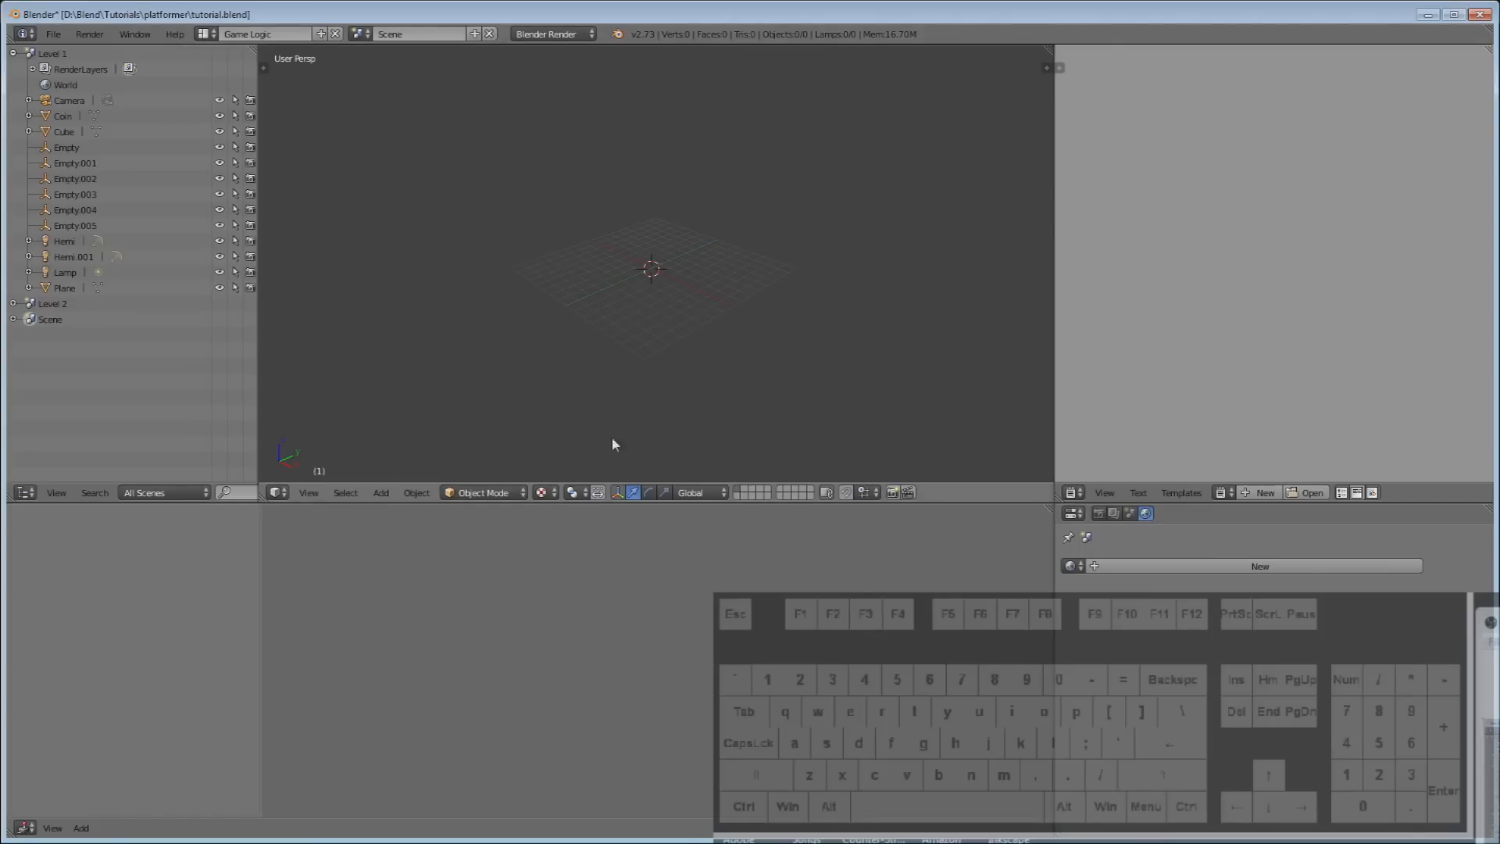
Switch the new scene to the Blender Game engine with GLSL shading.
click(557, 36)
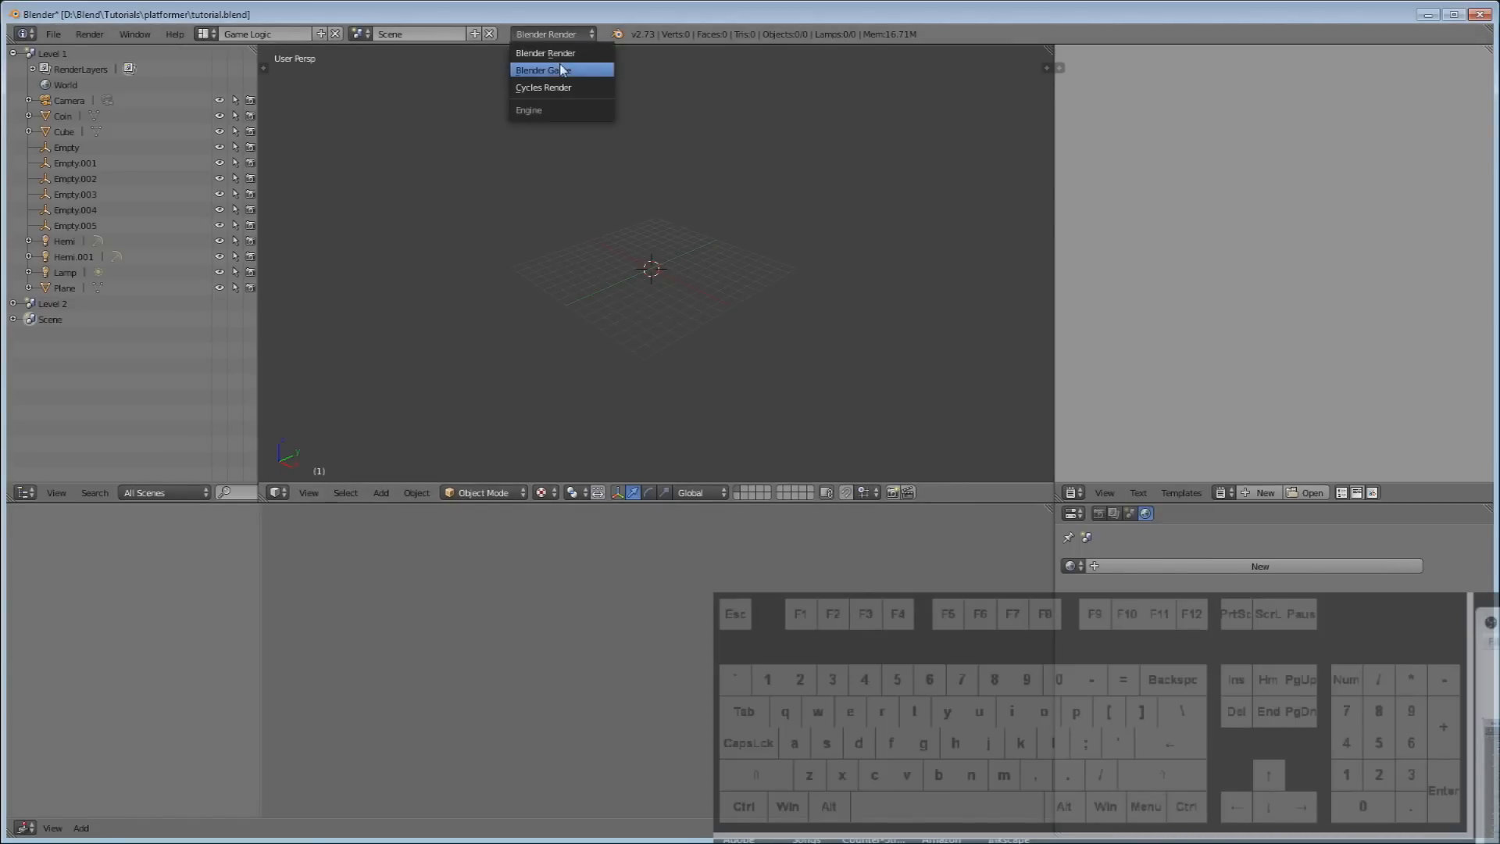
click(547, 70)
click(1099, 513)
click(1363, 614)
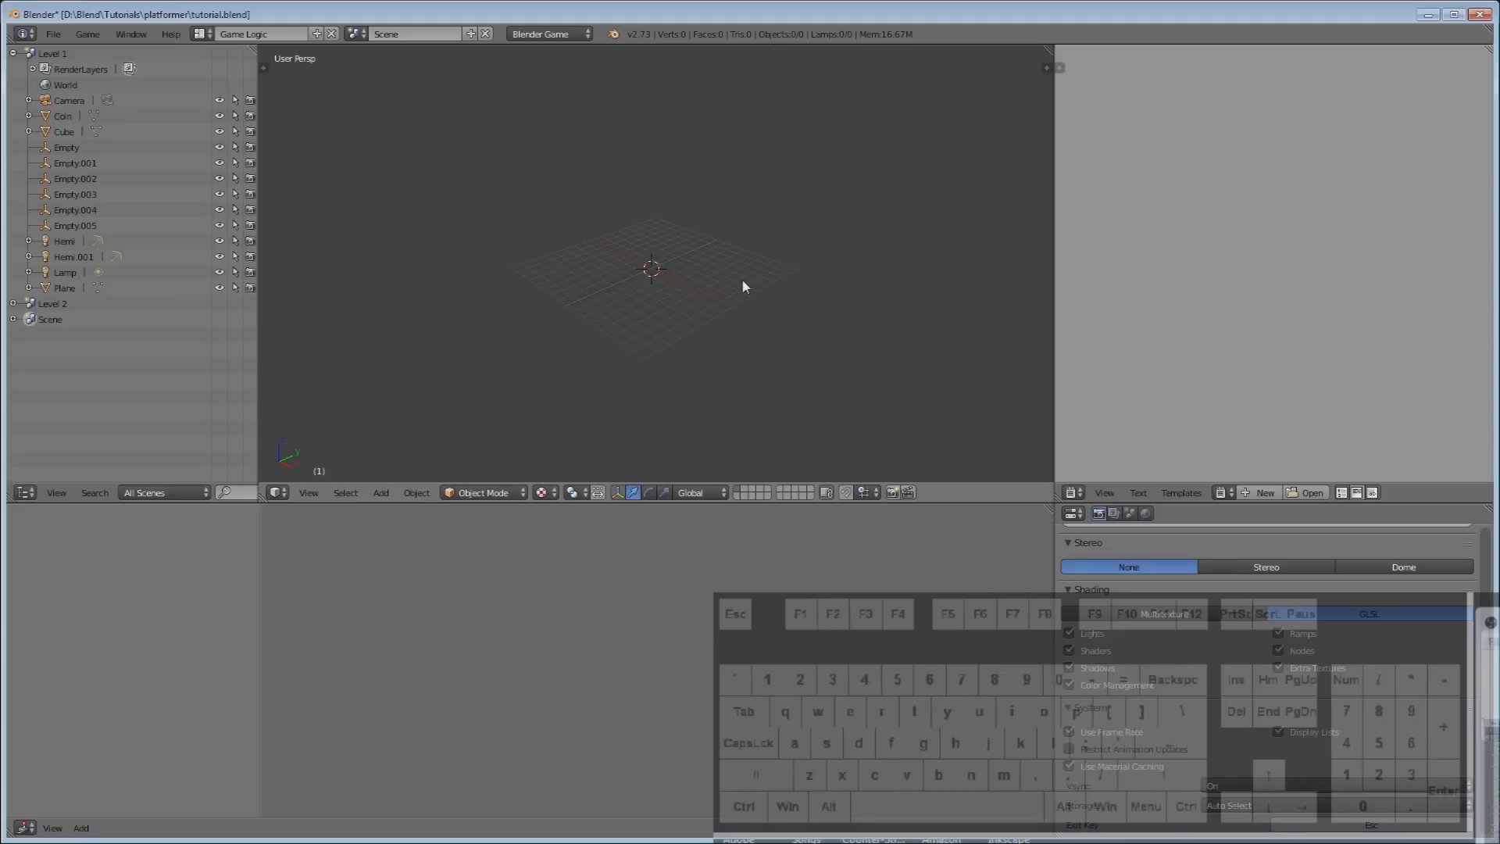
Rename the new scene to Overlay.
click(432, 36)
text(Overlay)
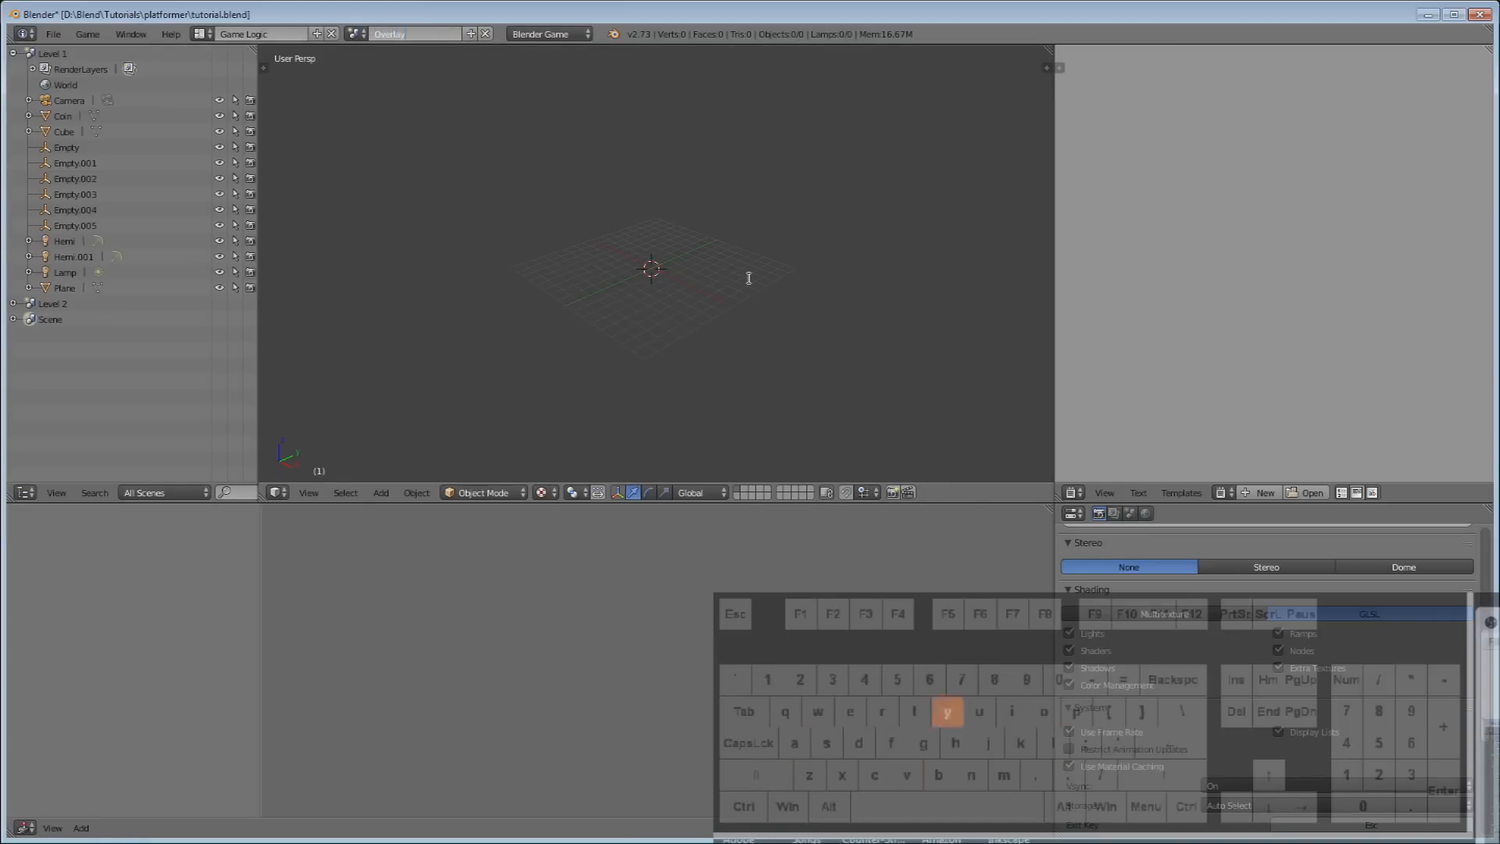
key(Return)
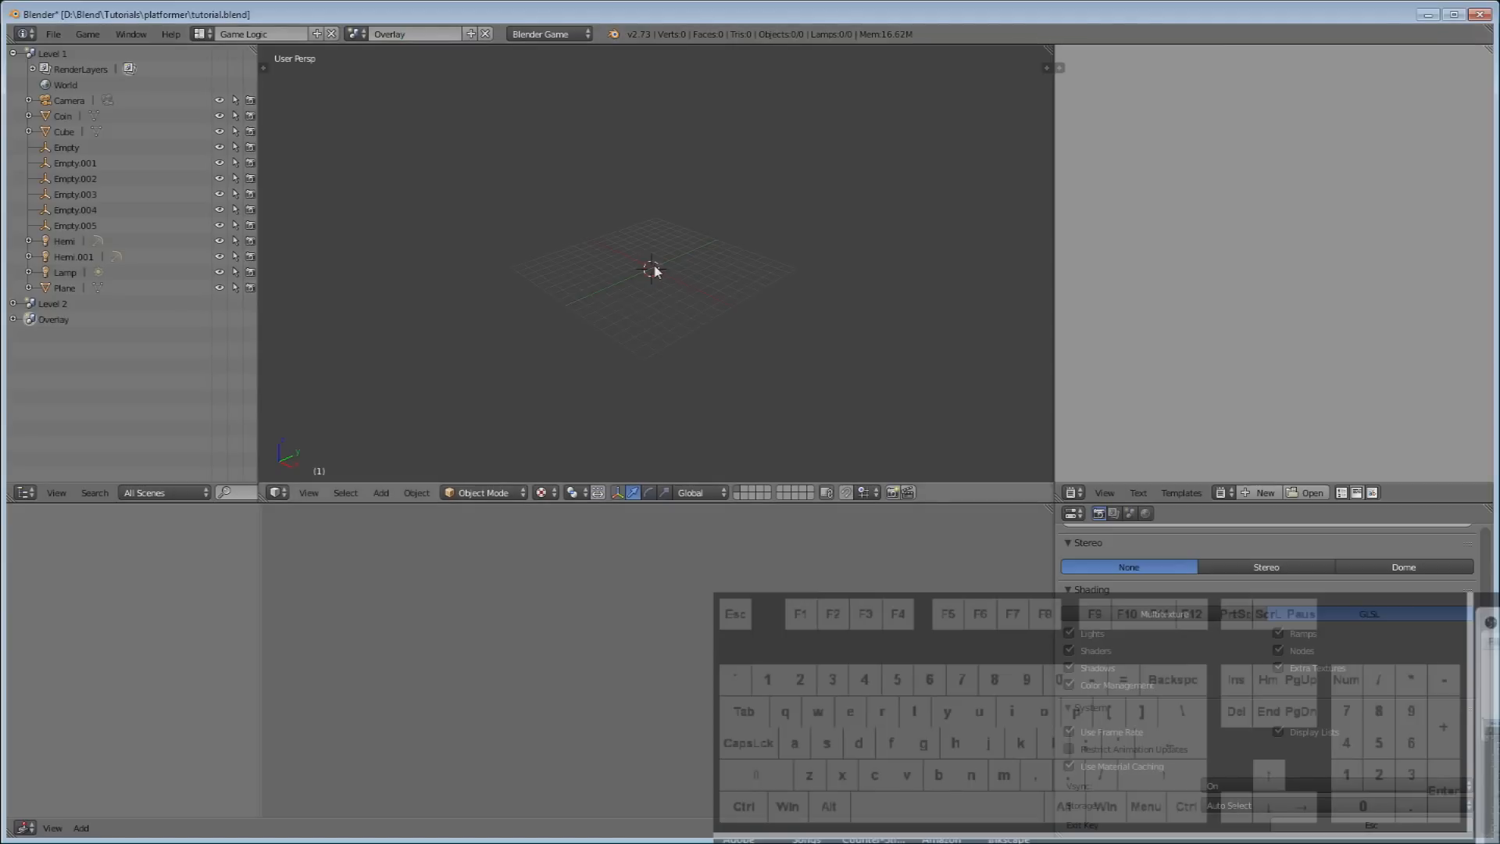
Add a camera to the Overlay scene and clear its rotation.
scroll(624, 201, up, 5)
key(shift+a)
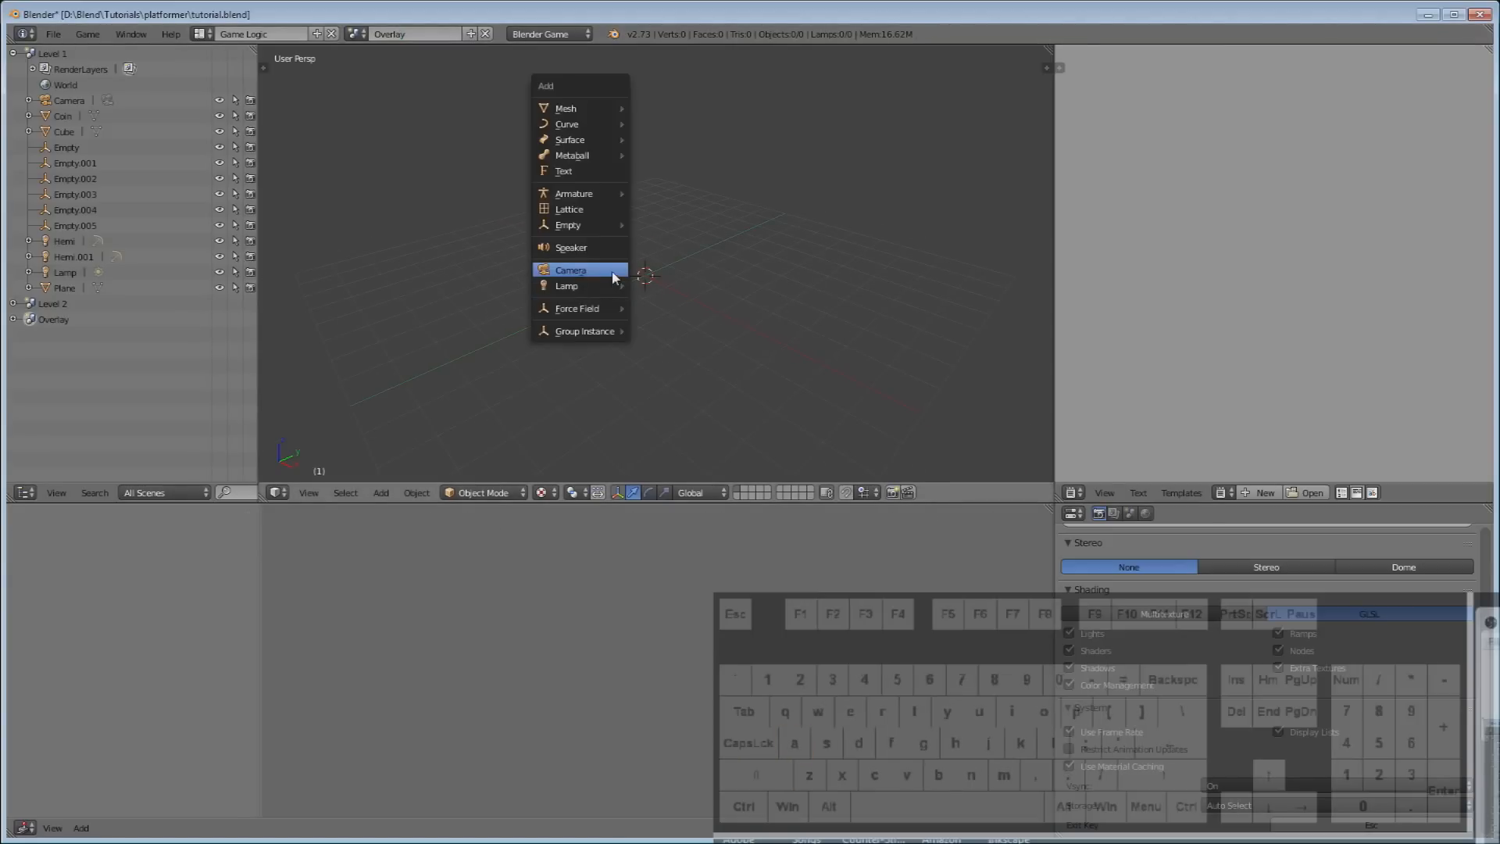
click(617, 274)
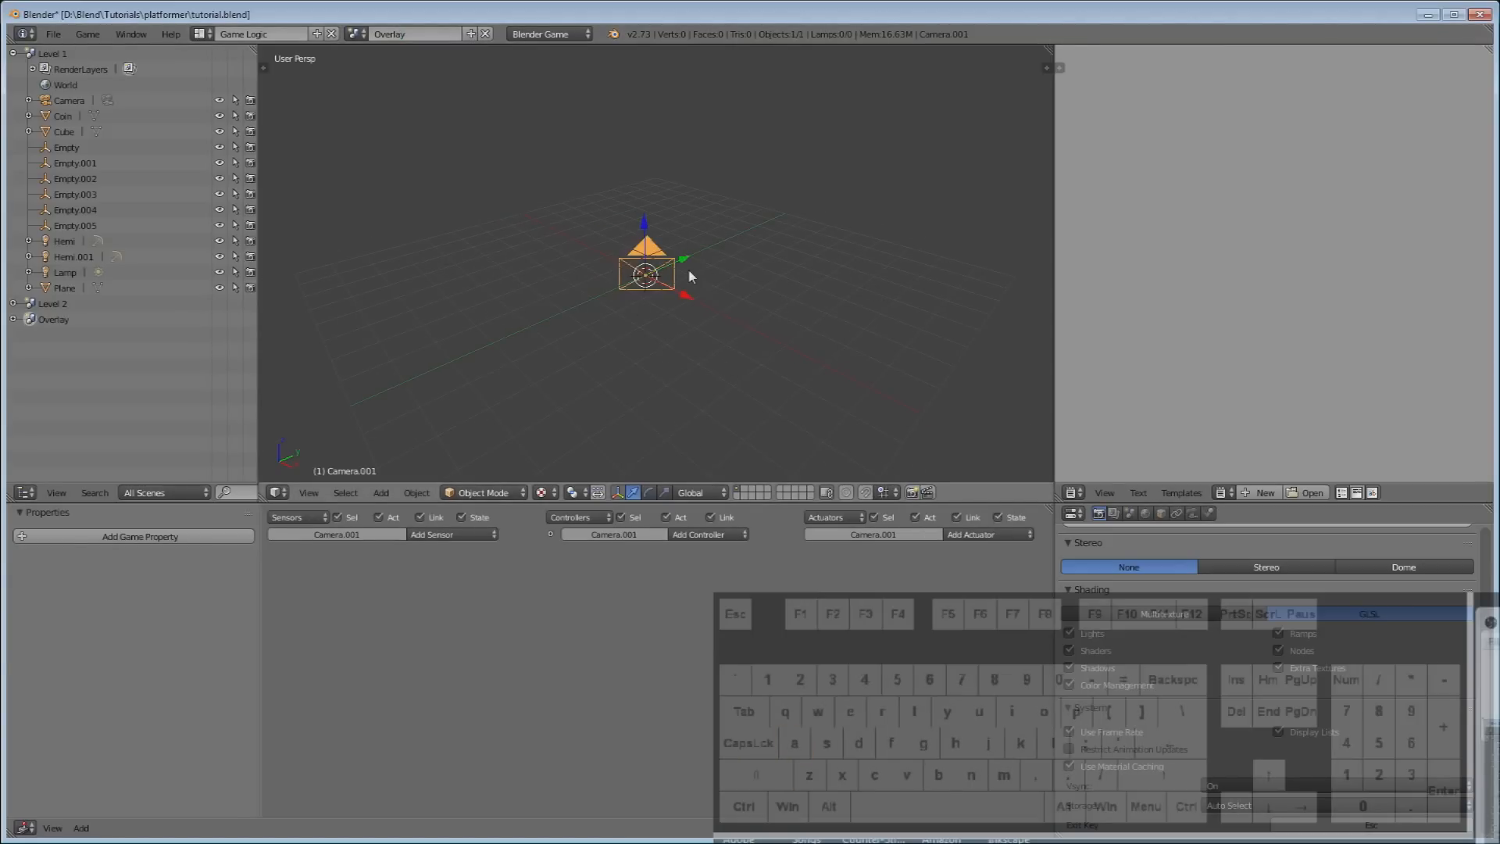
key(alt+r)
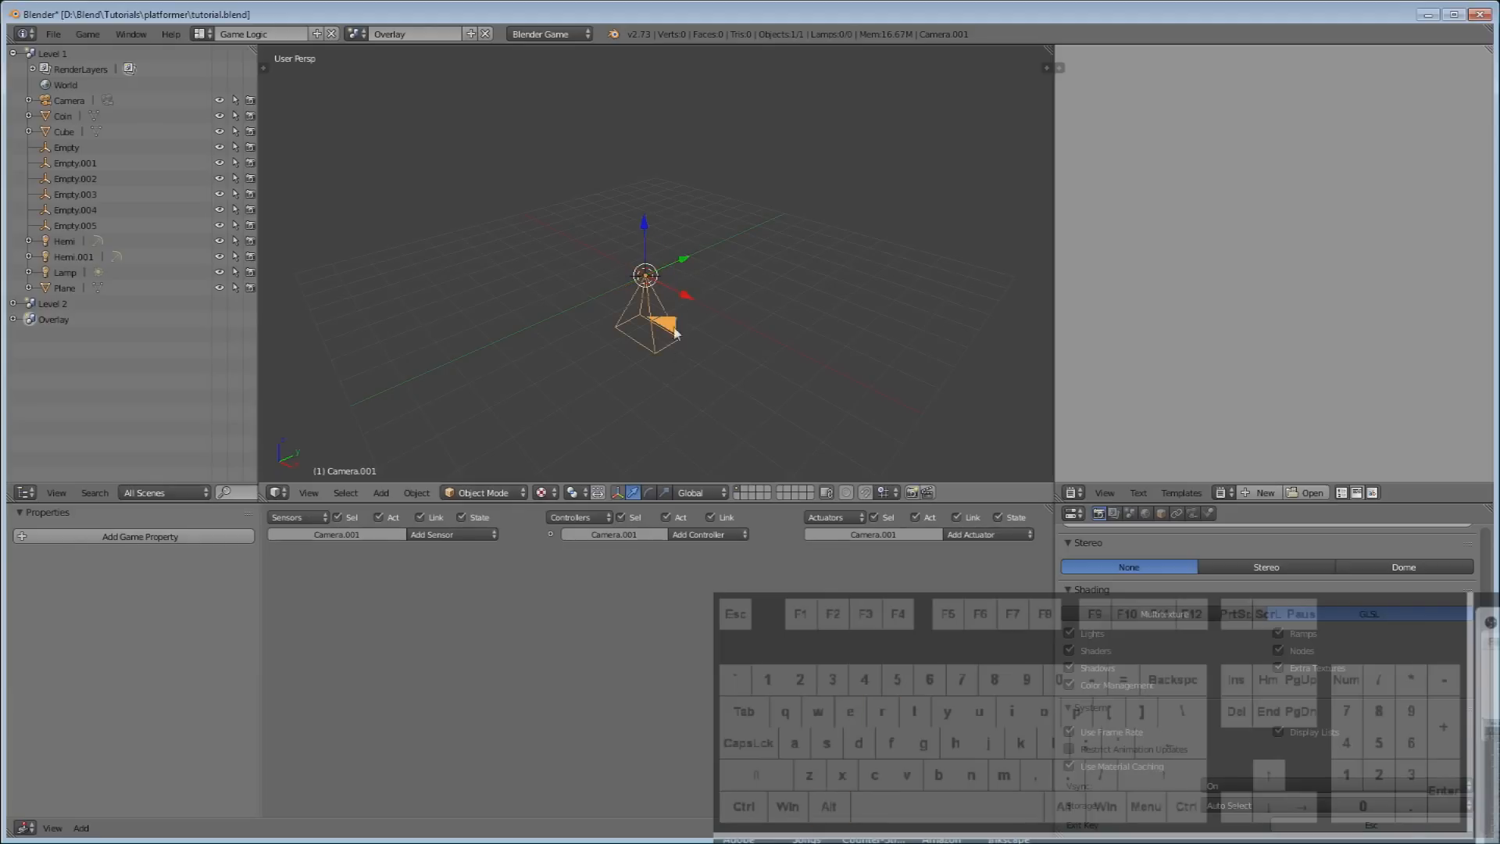
middle_drag(705, 360, 645, 297)
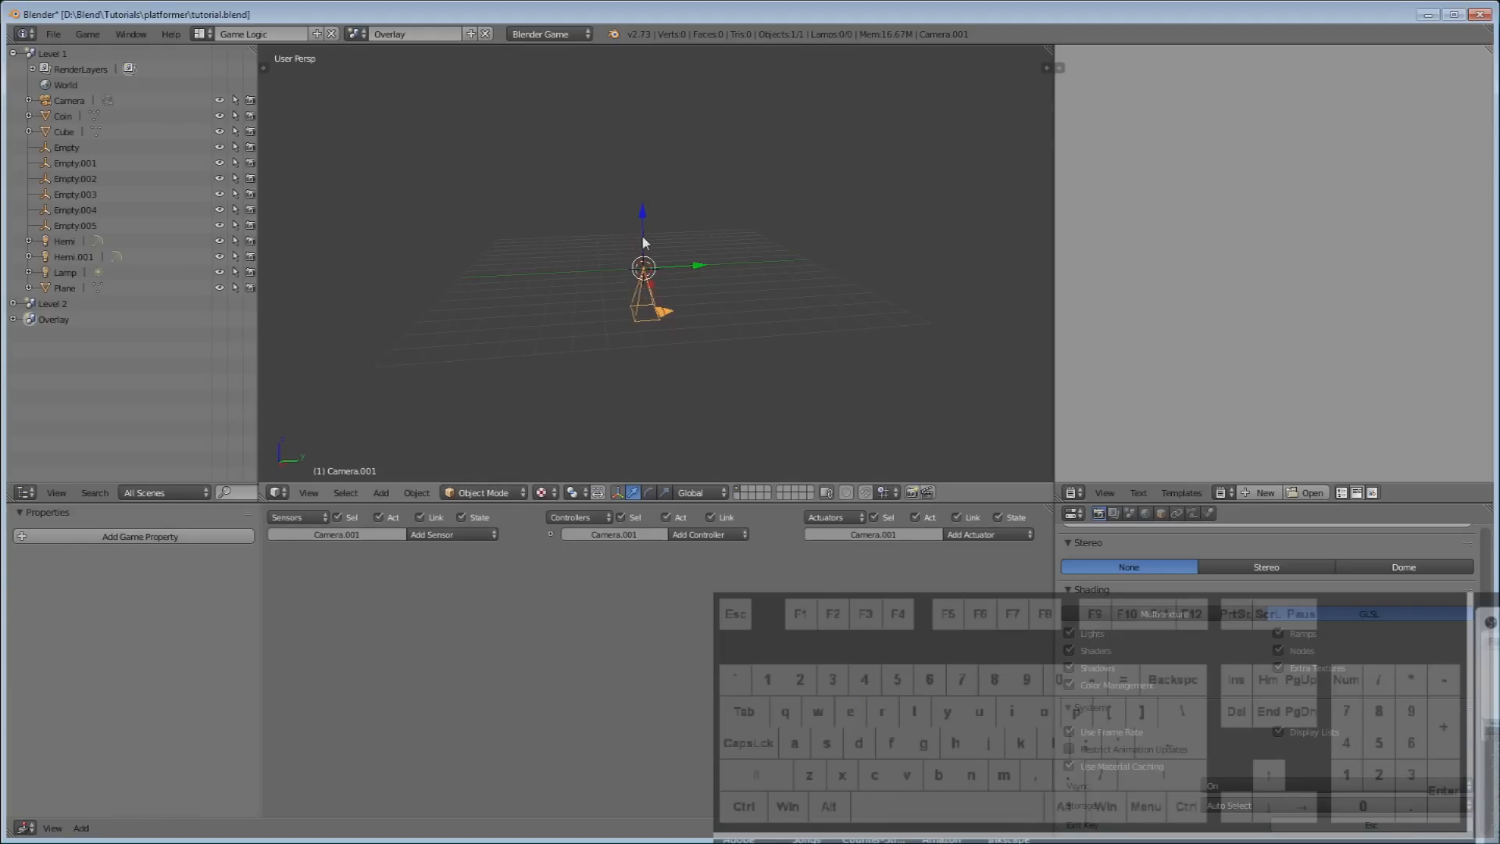
Raise the camera along Z above the grid and look through it.
key(g)
key(z)
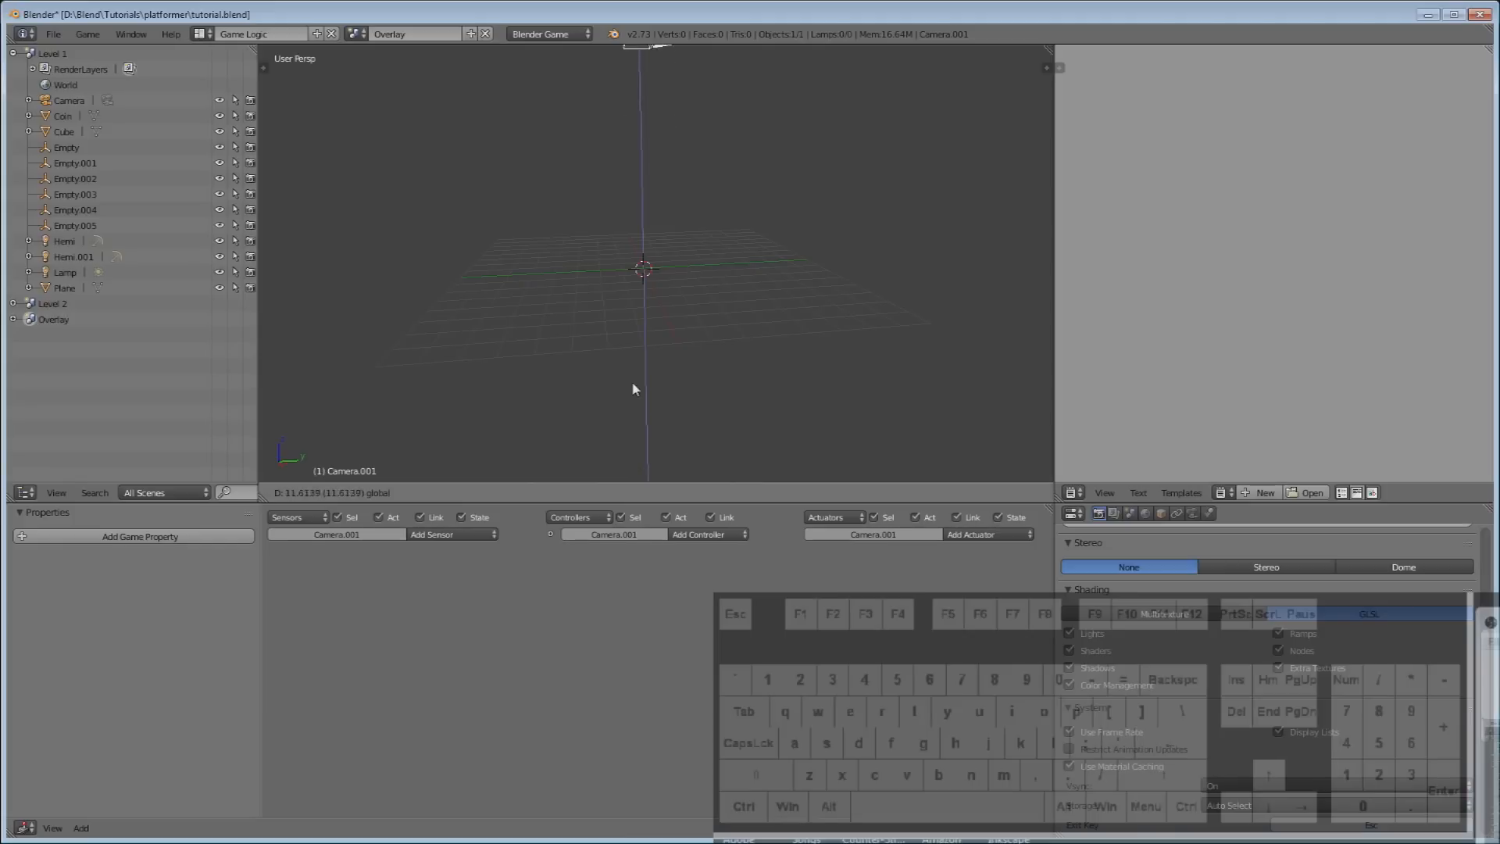
click(635, 377)
scroll(551, 233, down, 3)
middle_drag(551, 233, 603, 269)
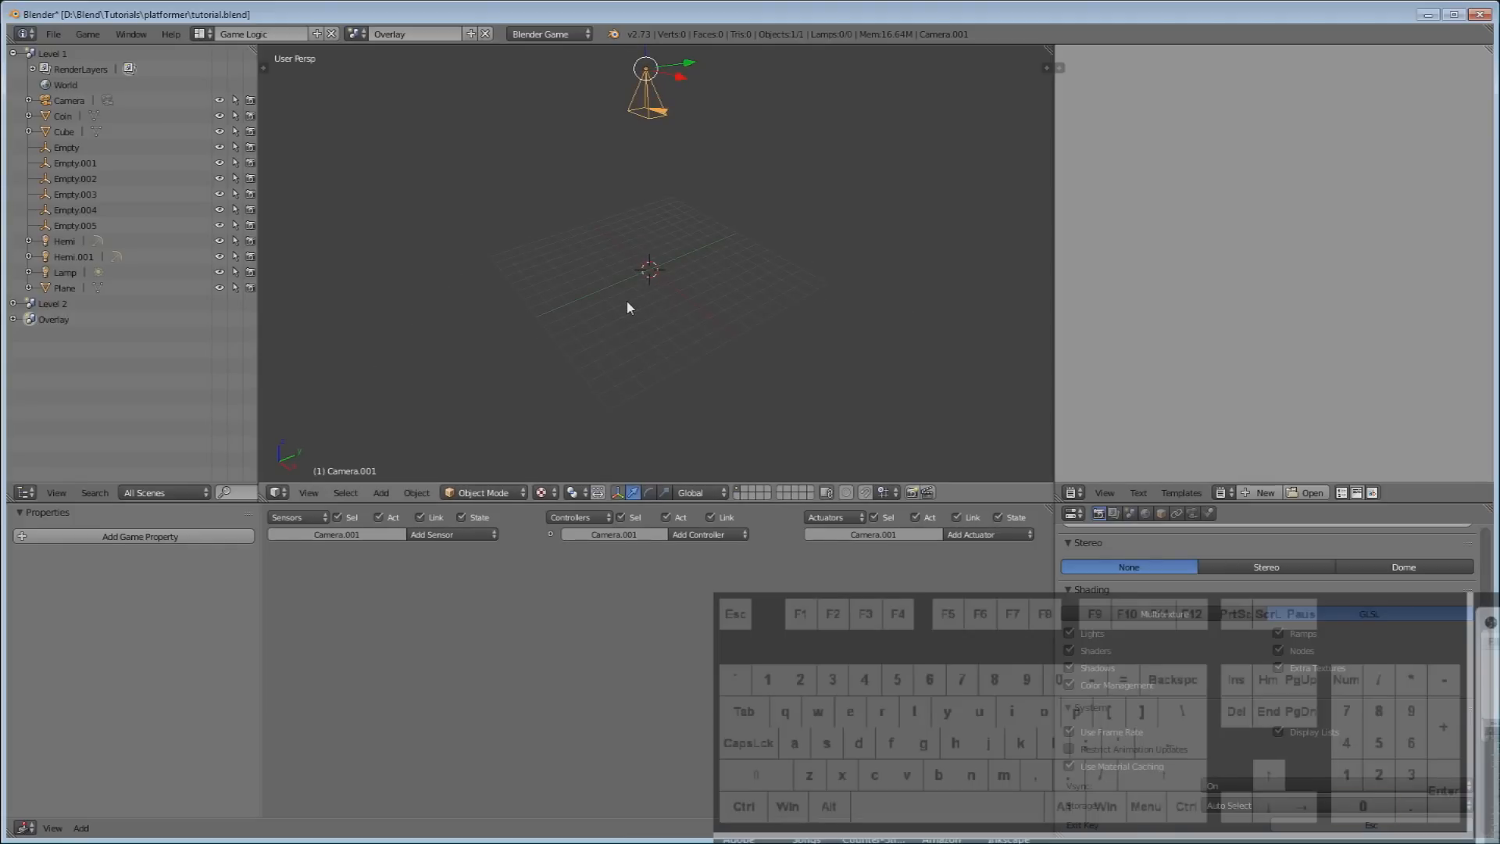
key(KP_0)
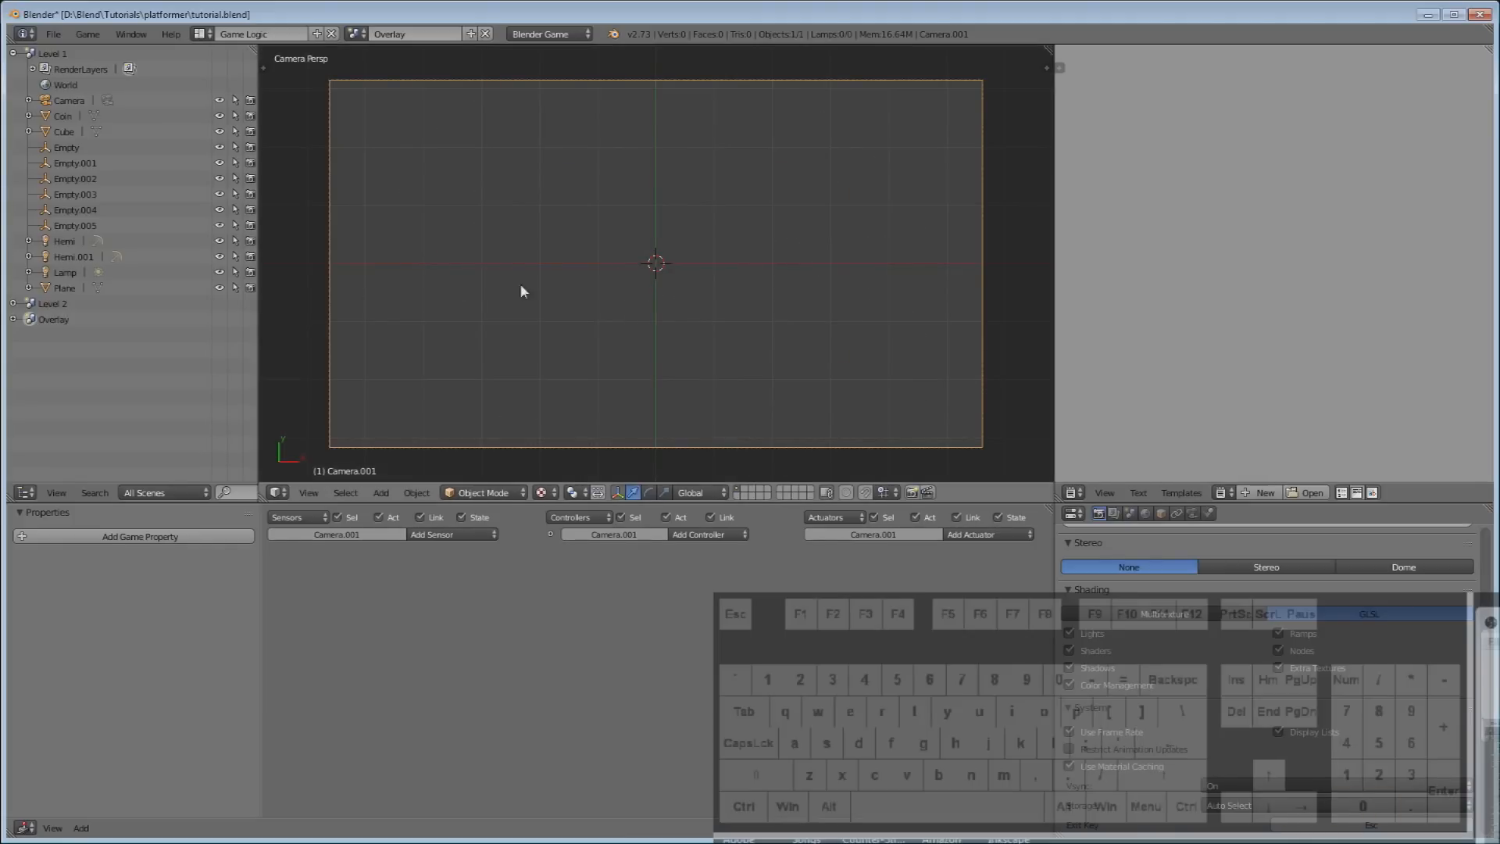
Add a text object reading 'Score:'.
click(308, 493)
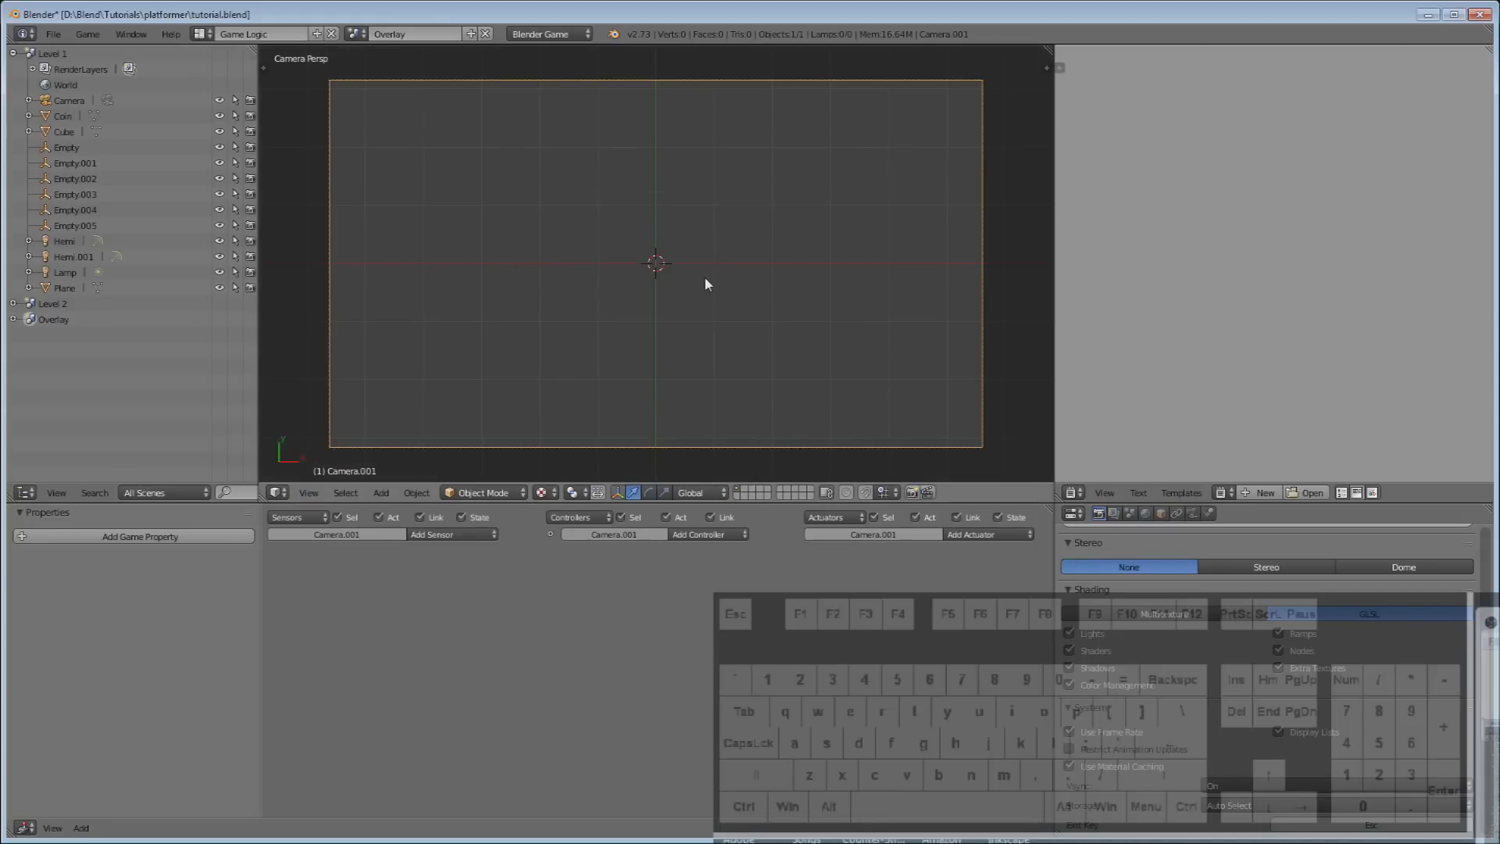
key(shift+a)
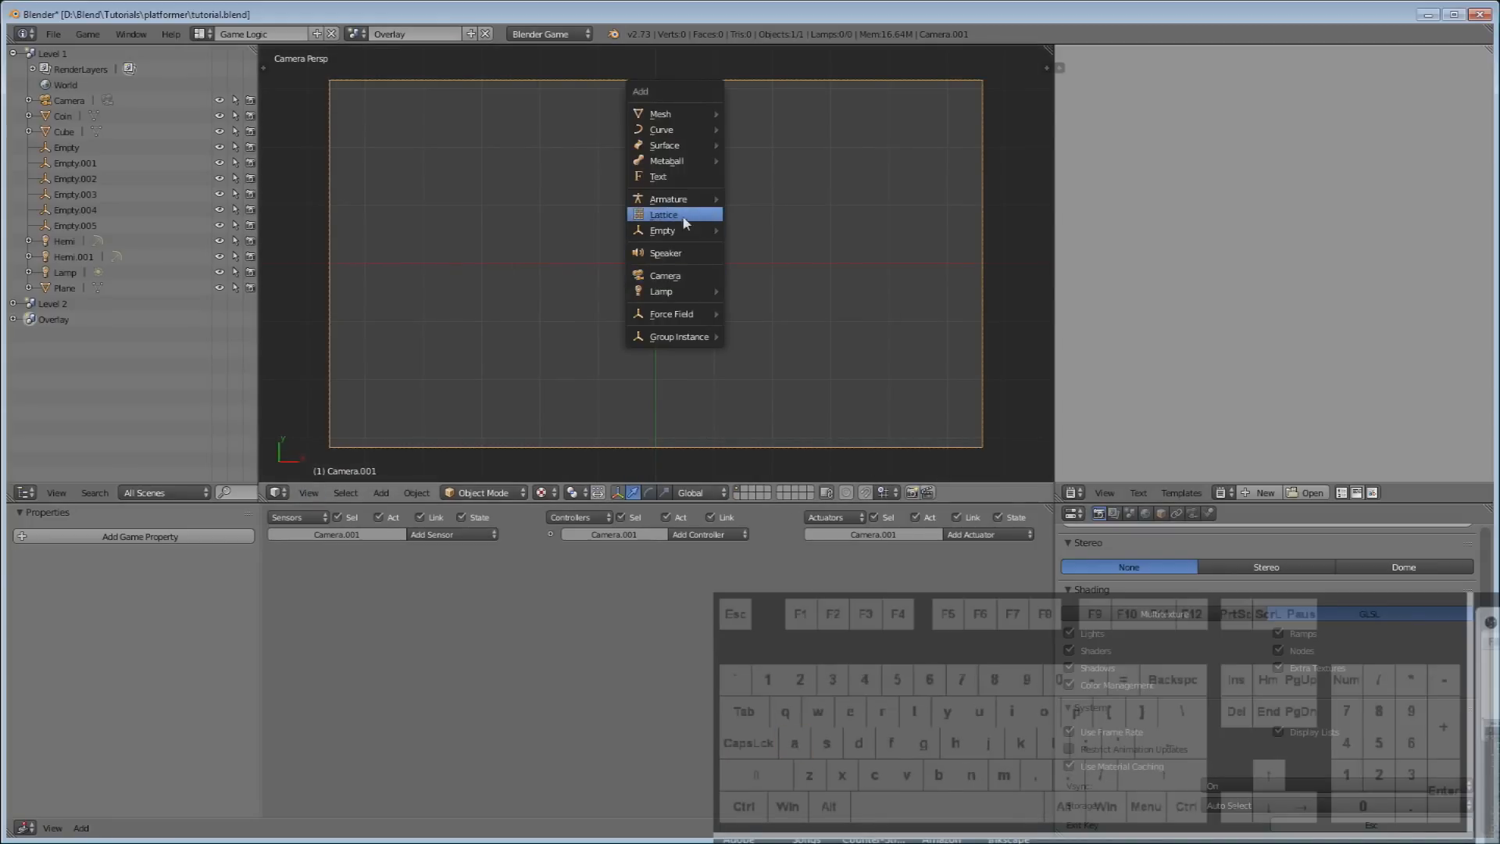
click(690, 182)
key(Tab)
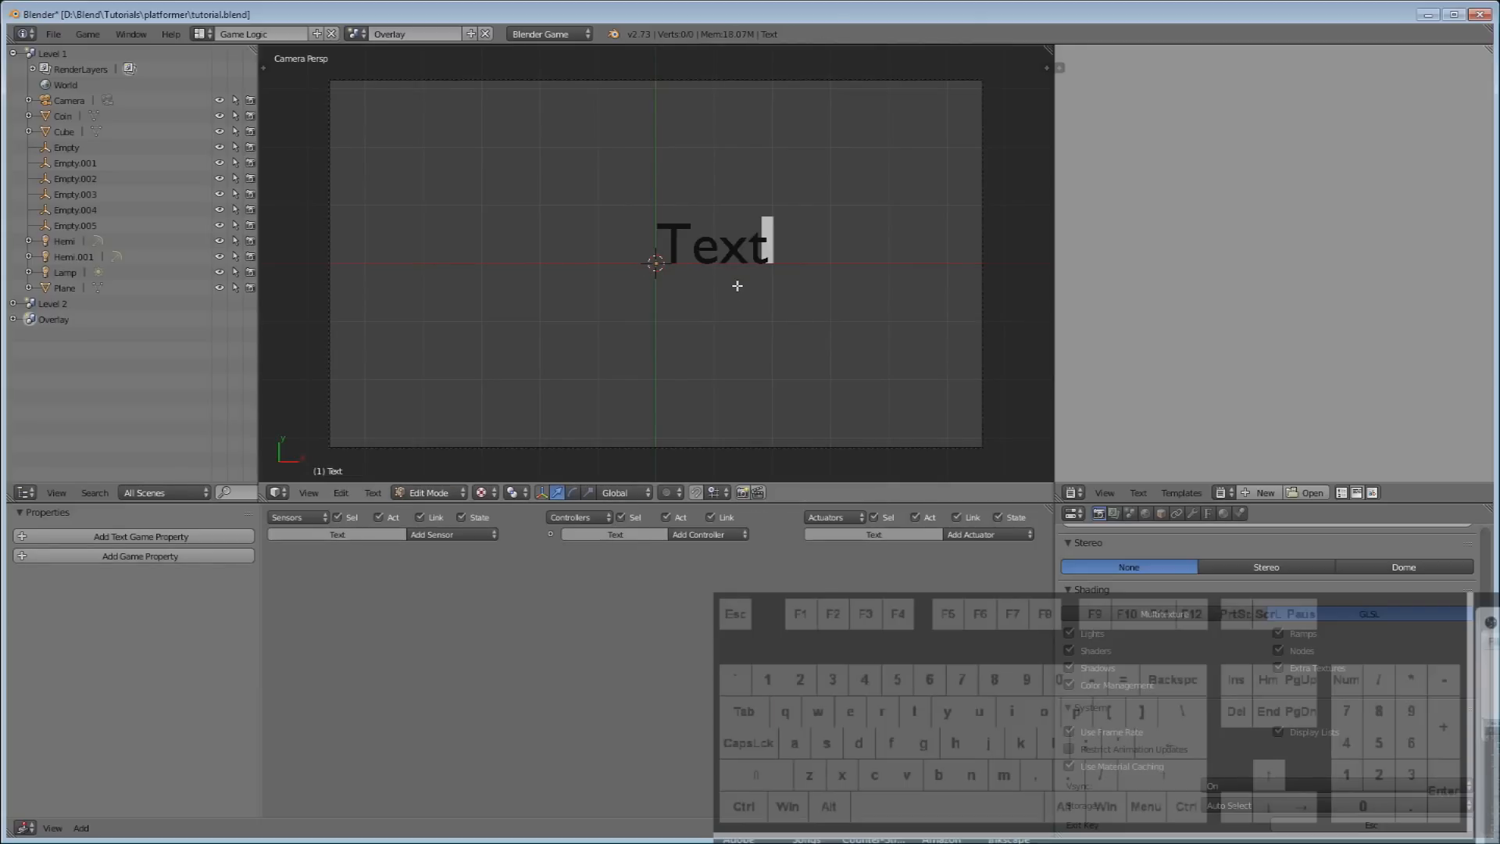
key(BackSpace)
key(BackSpace)
key(BackSpace)
key(BackSpace)
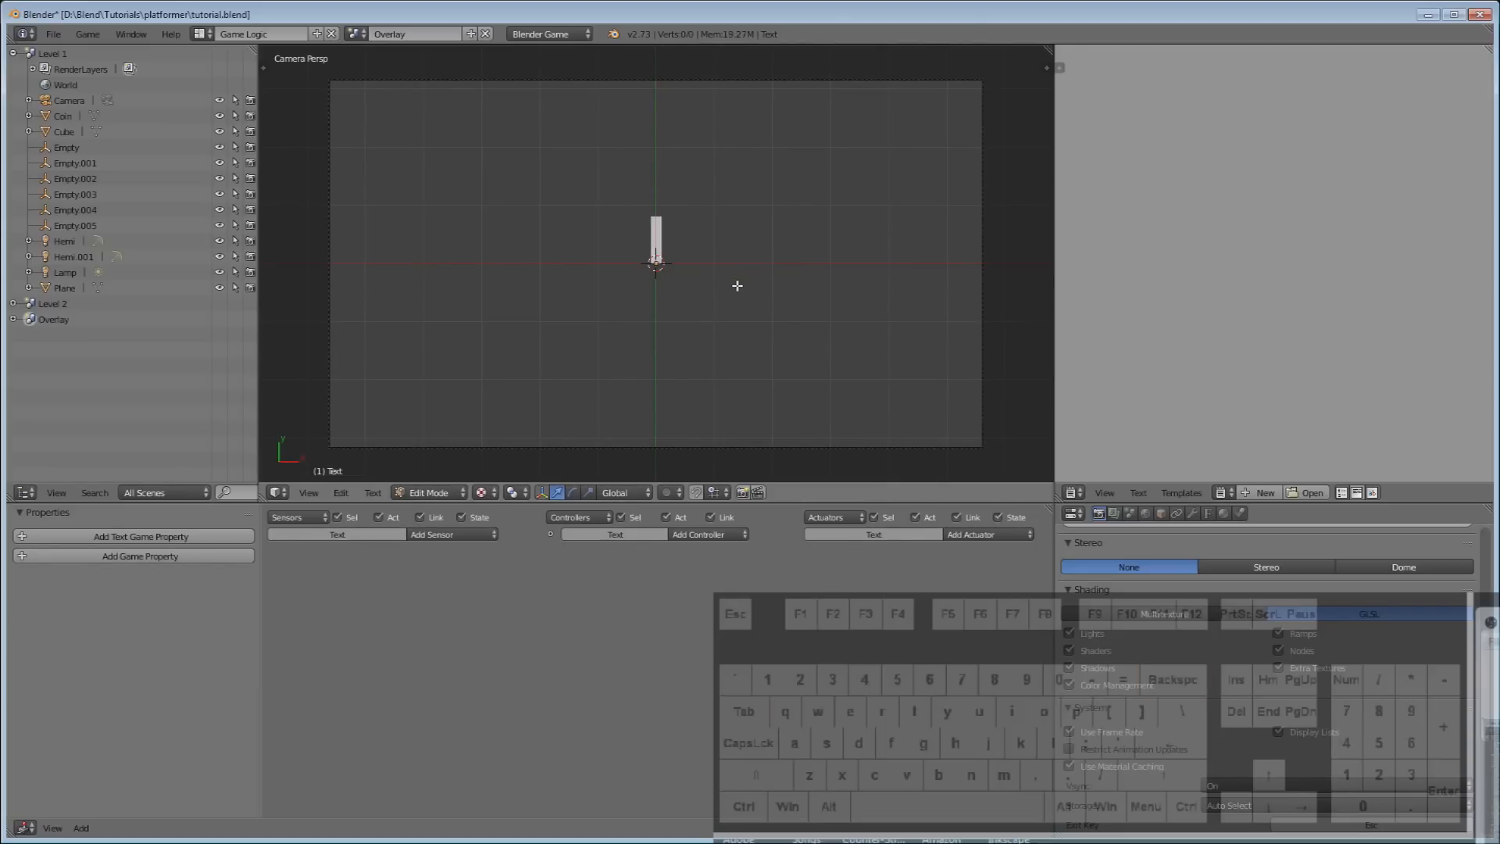
text(Score:)
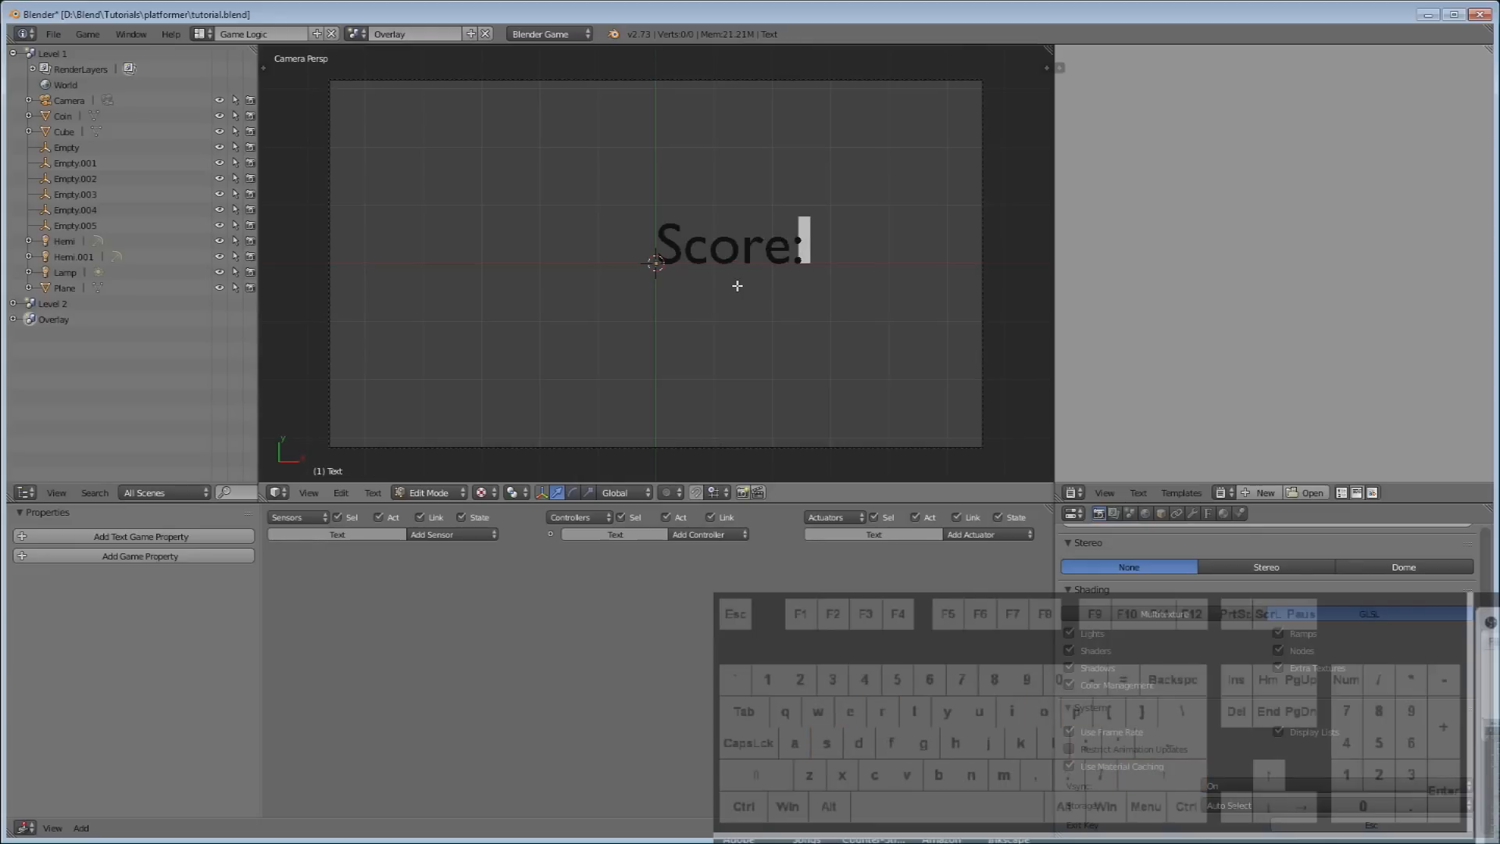
key(Tab)
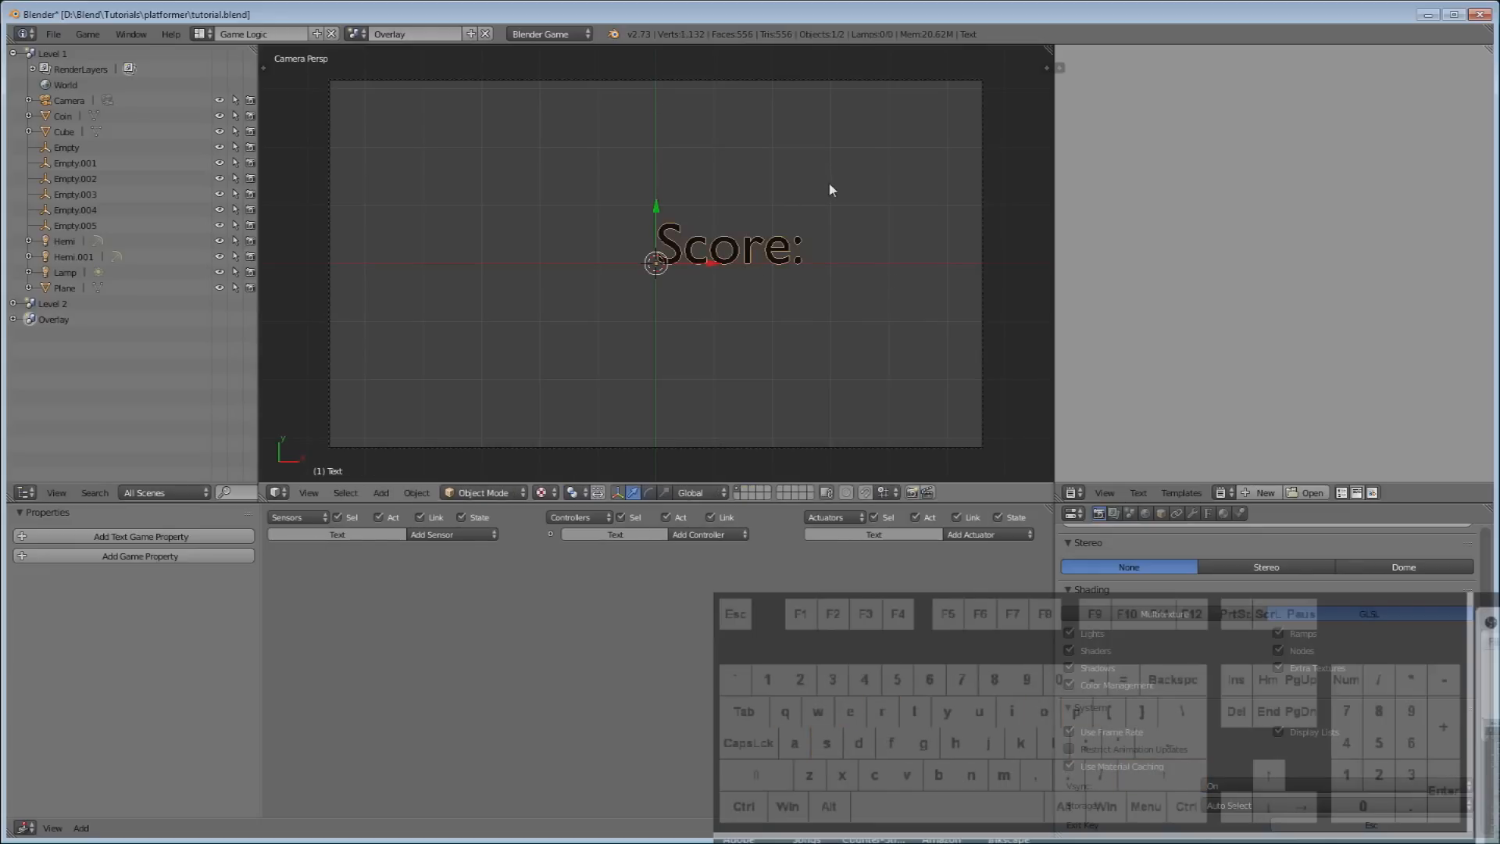
Shrink the Score: text and place it in the camera frame's top-left corner.
key(s)
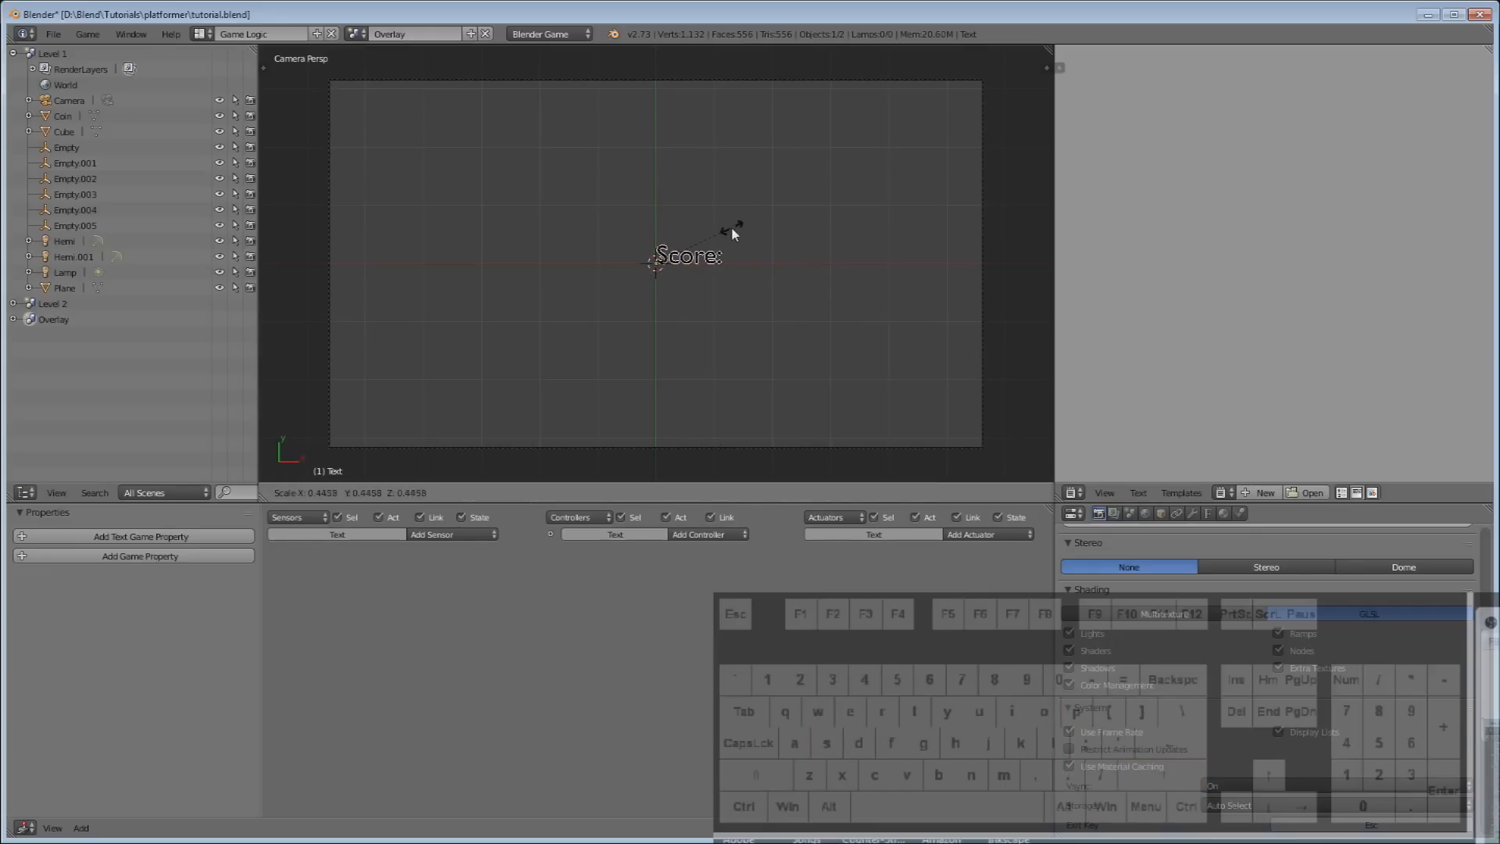
click(724, 229)
key(g)
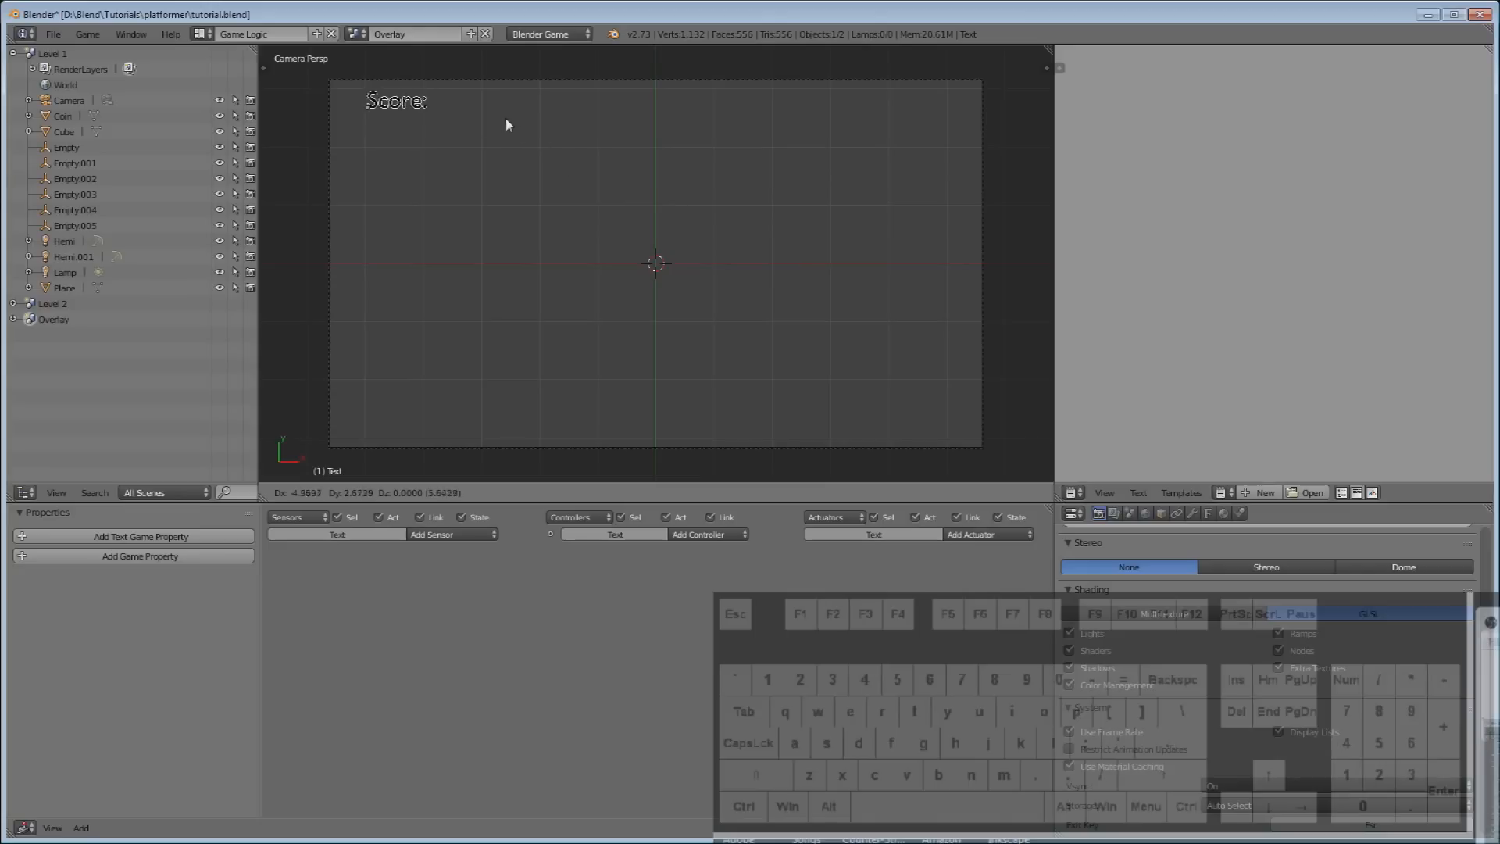
click(515, 142)
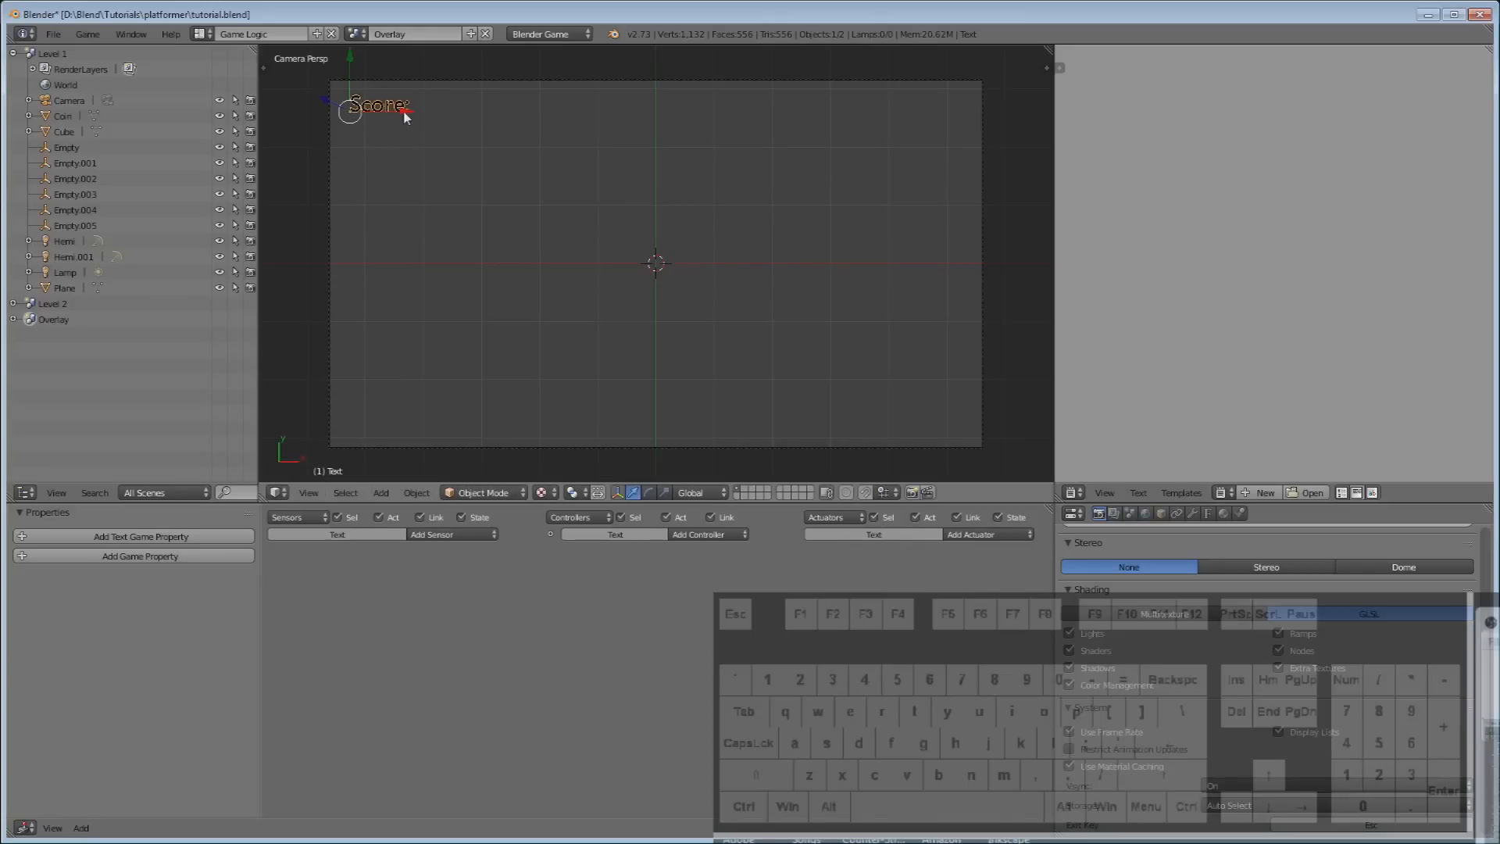
Duplicate the label along X beside it and change the copy to '0000'.
key(shift+d)
key(x)
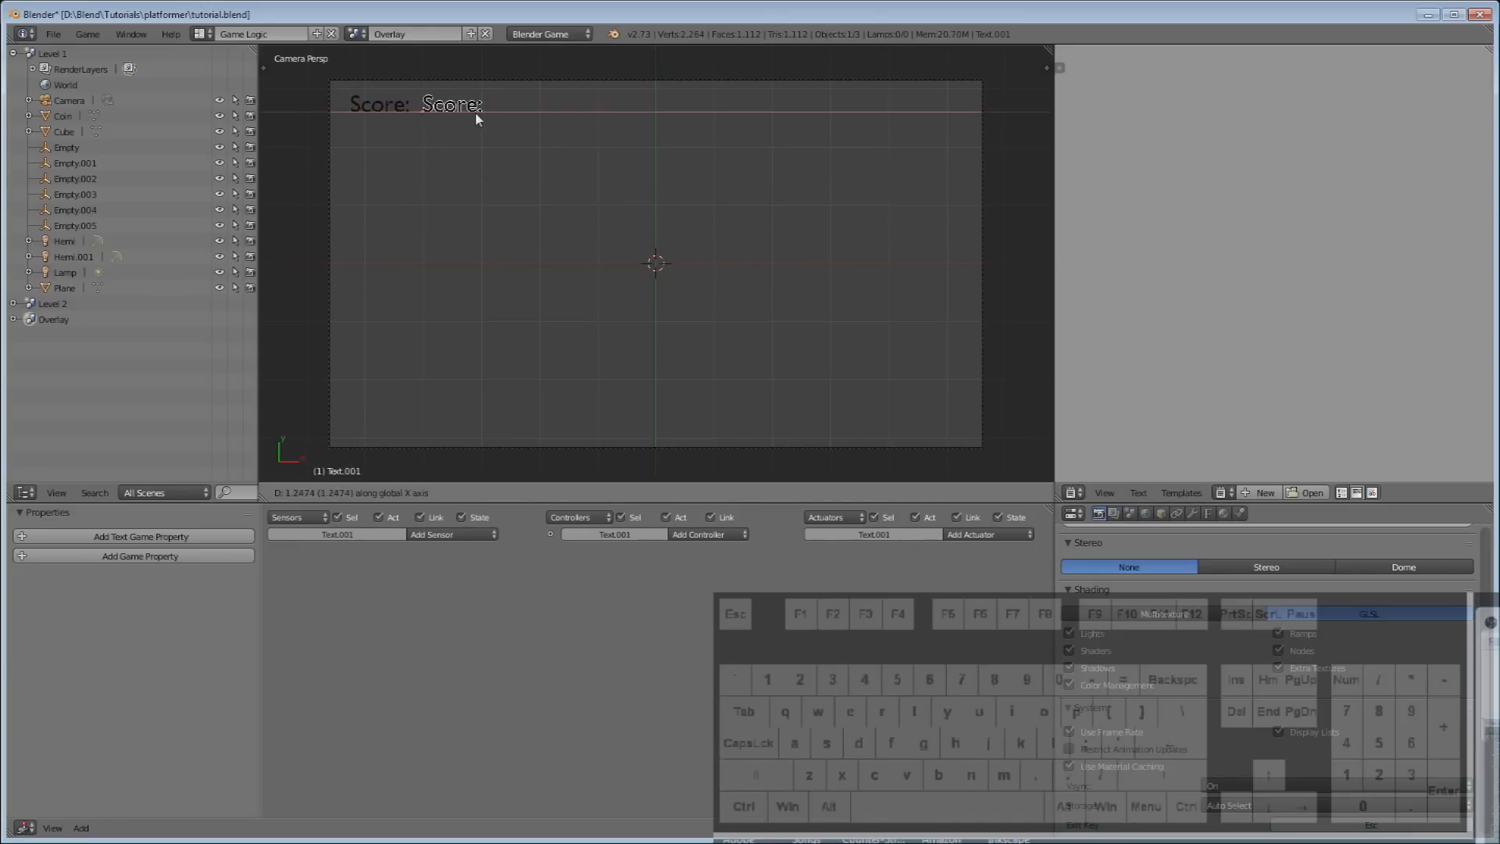
click(468, 116)
key(Tab)
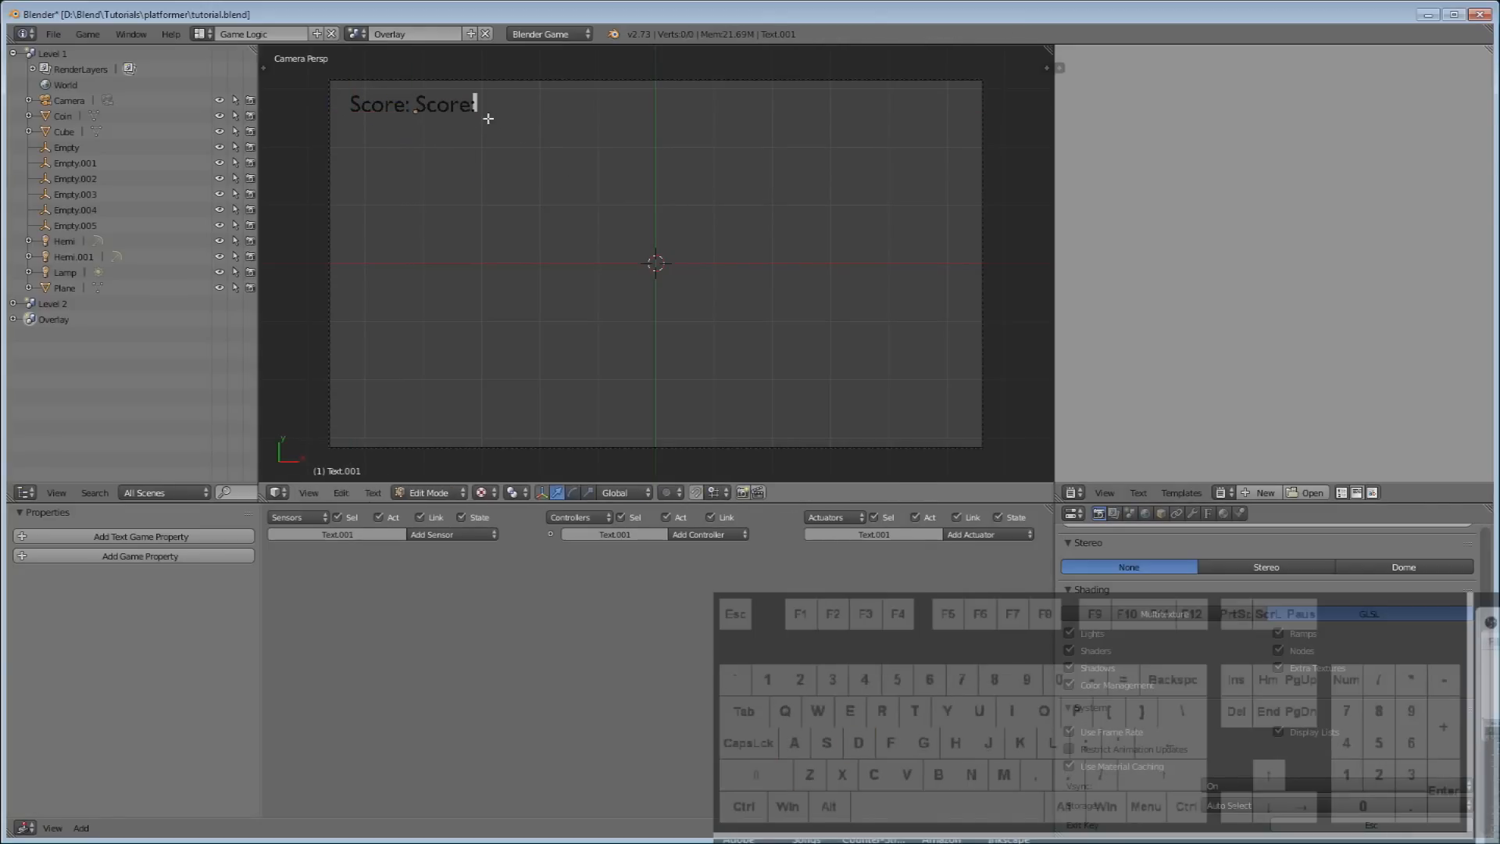
key(BackSpace)
key(BackSpace)
key(BackSpace)
key(BackSpace)
key(BackSpace)
key(BackSpace)
text(0000)
key(Tab)
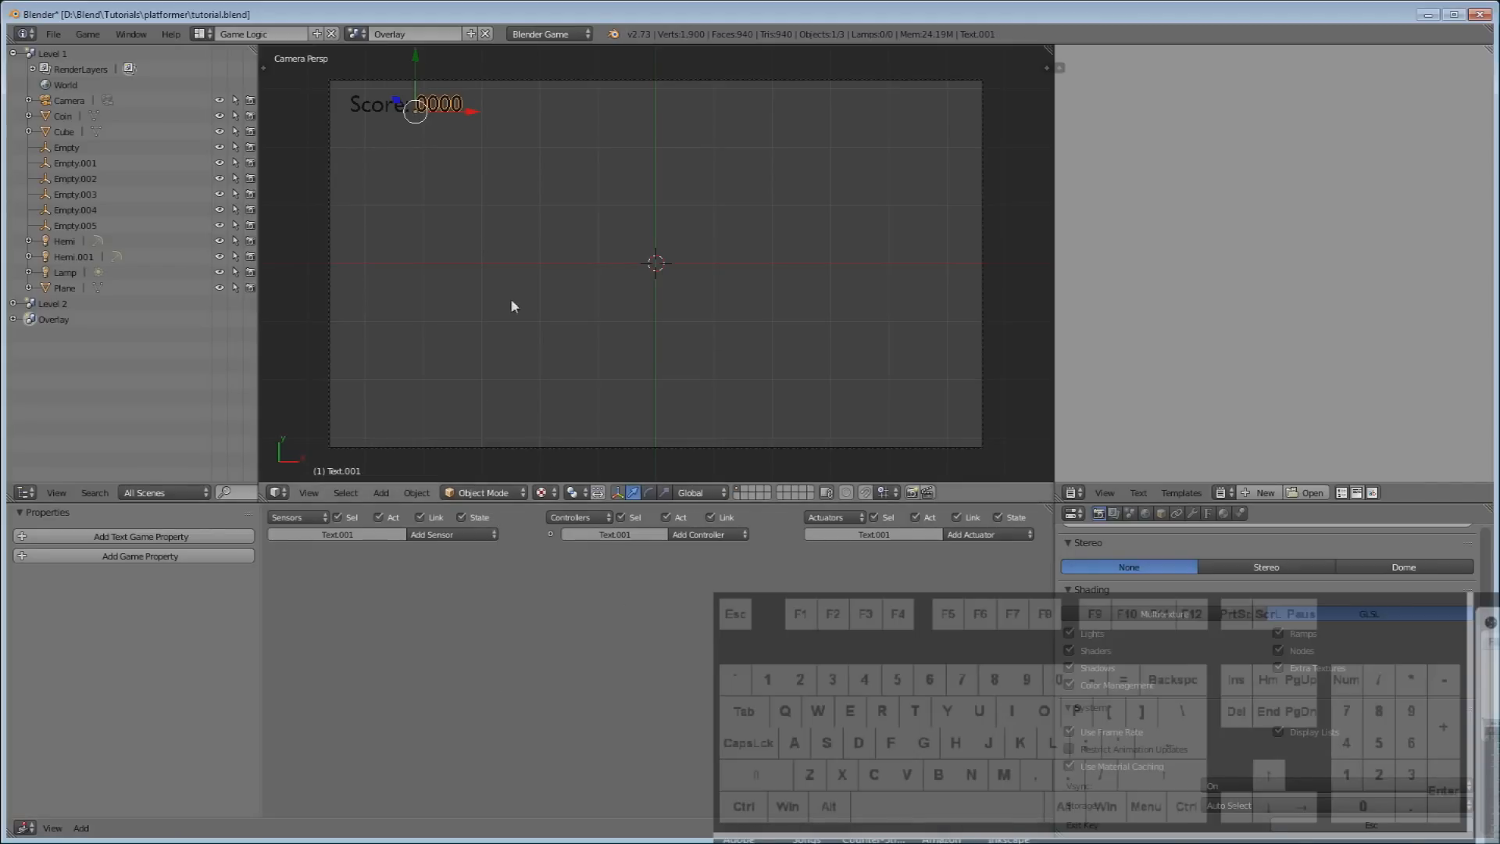
click(355, 34)
click(371, 56)
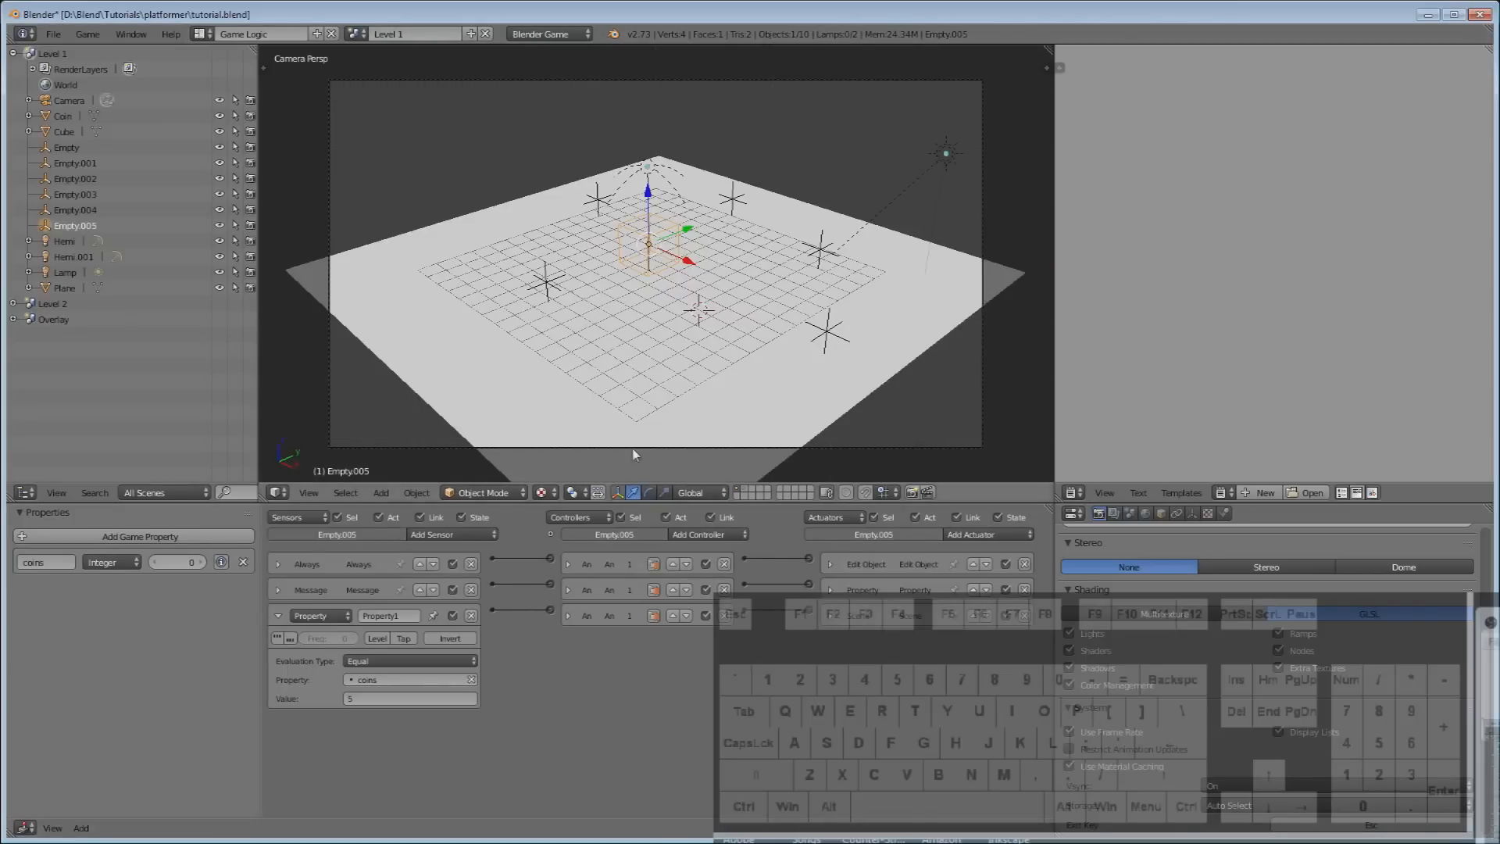
click(746, 489)
right_click(662, 244)
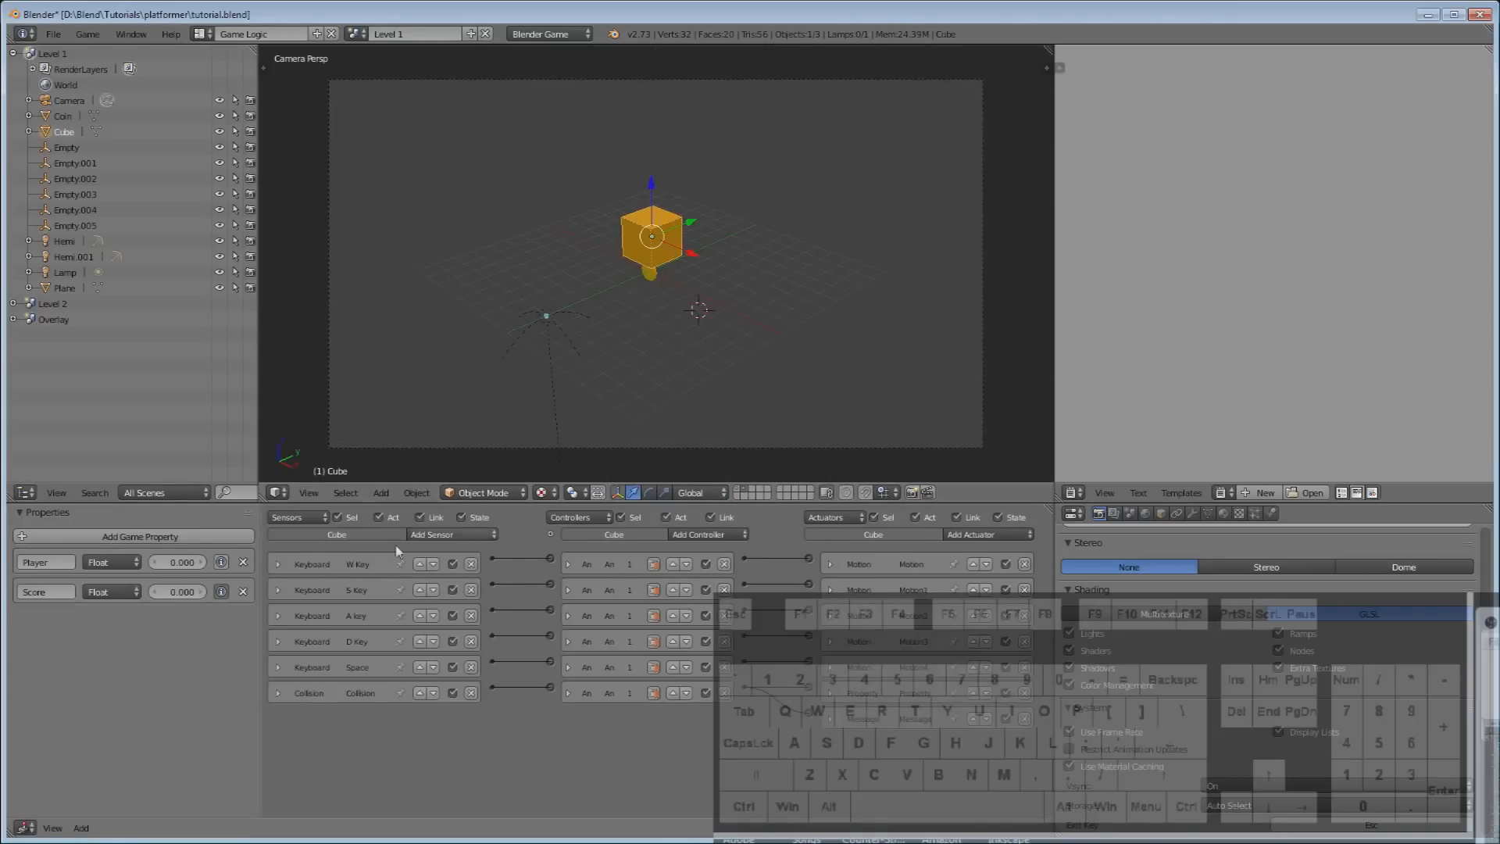
click(279, 693)
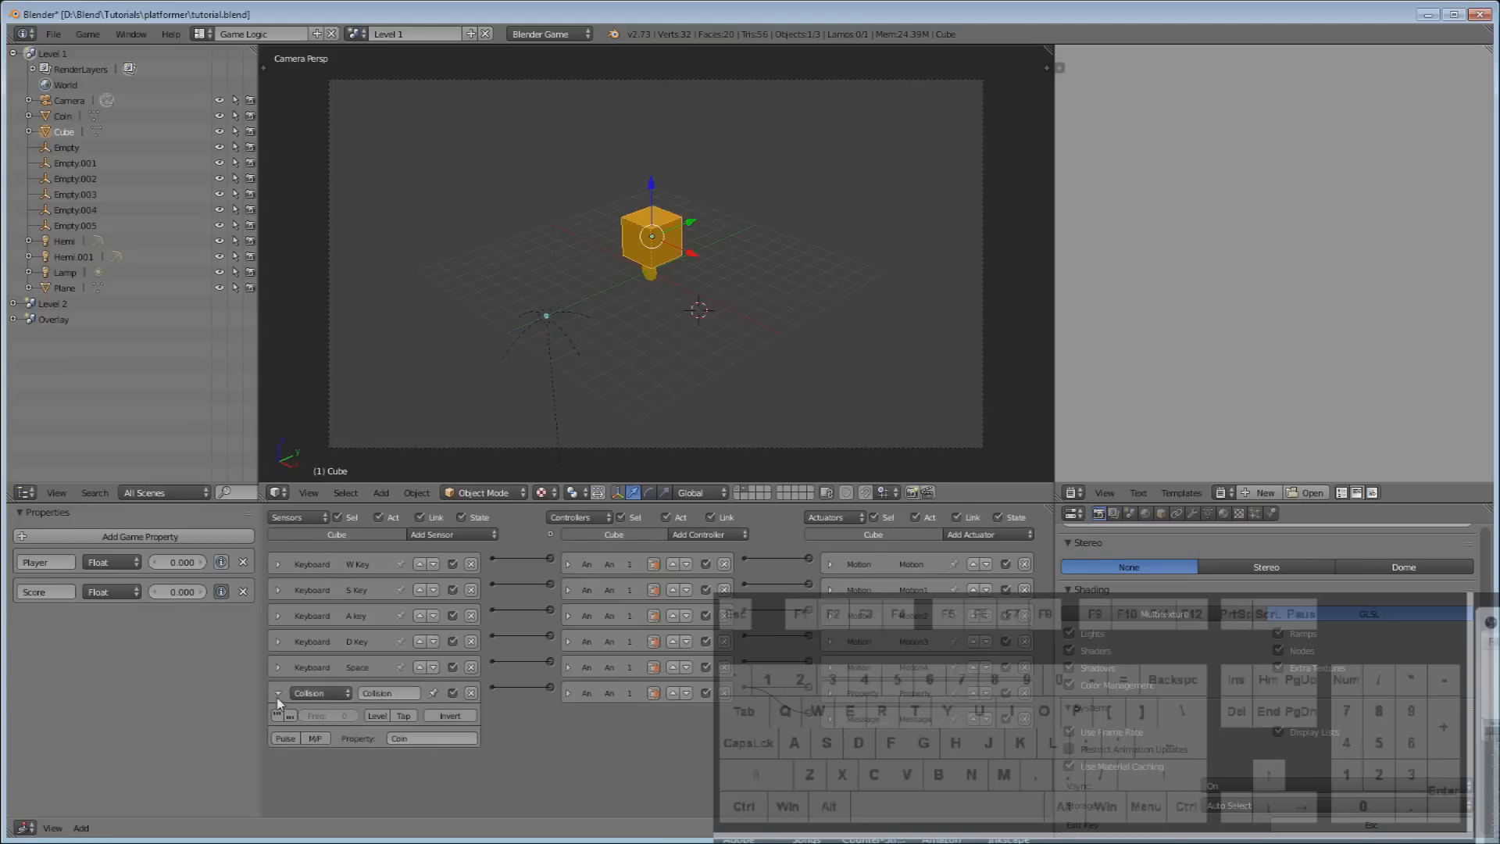
click(278, 693)
click(835, 716)
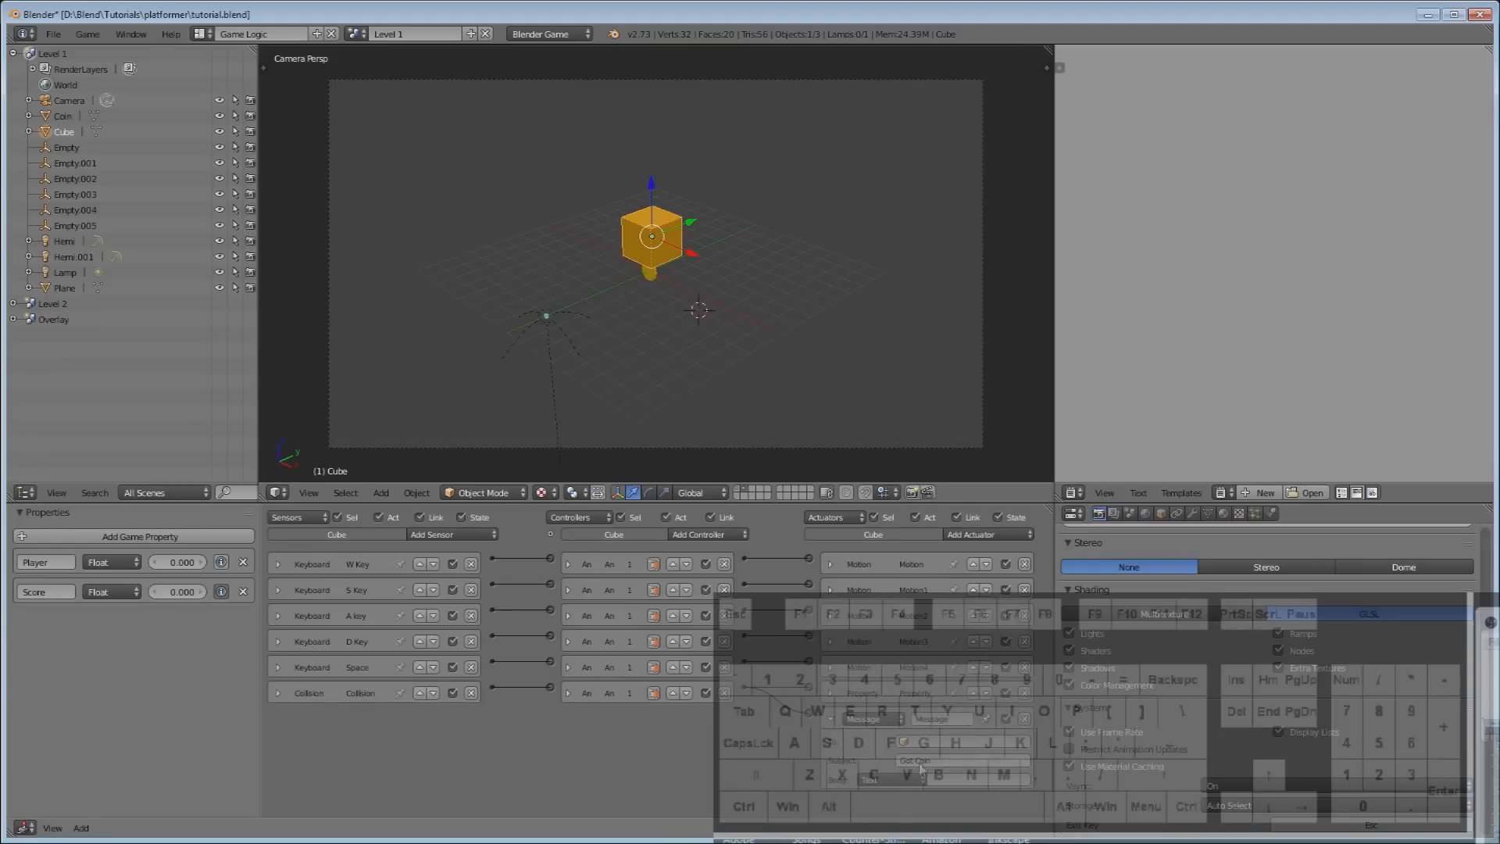
click(831, 719)
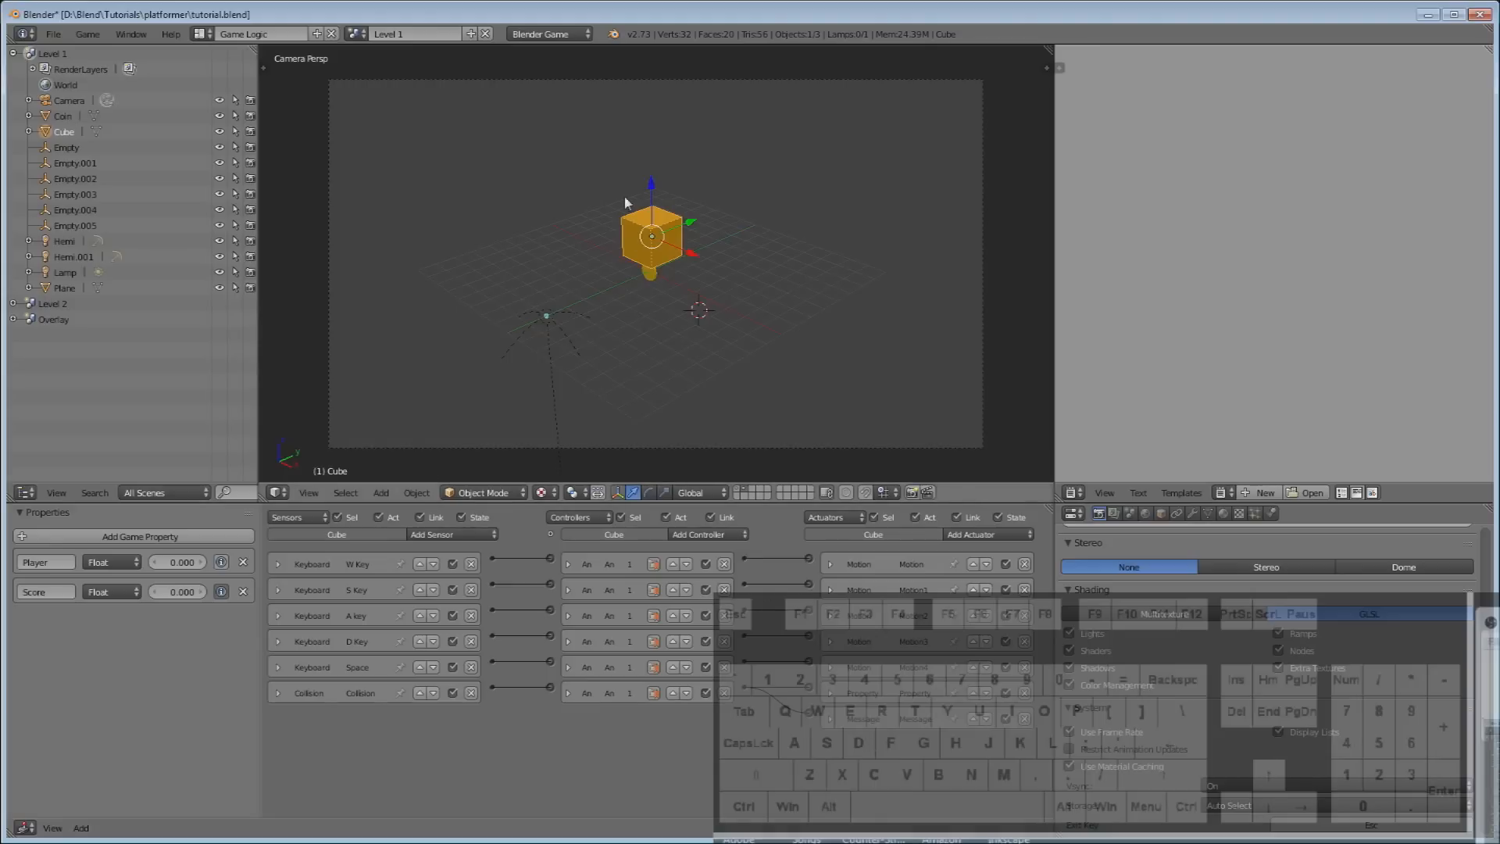
click(357, 34)
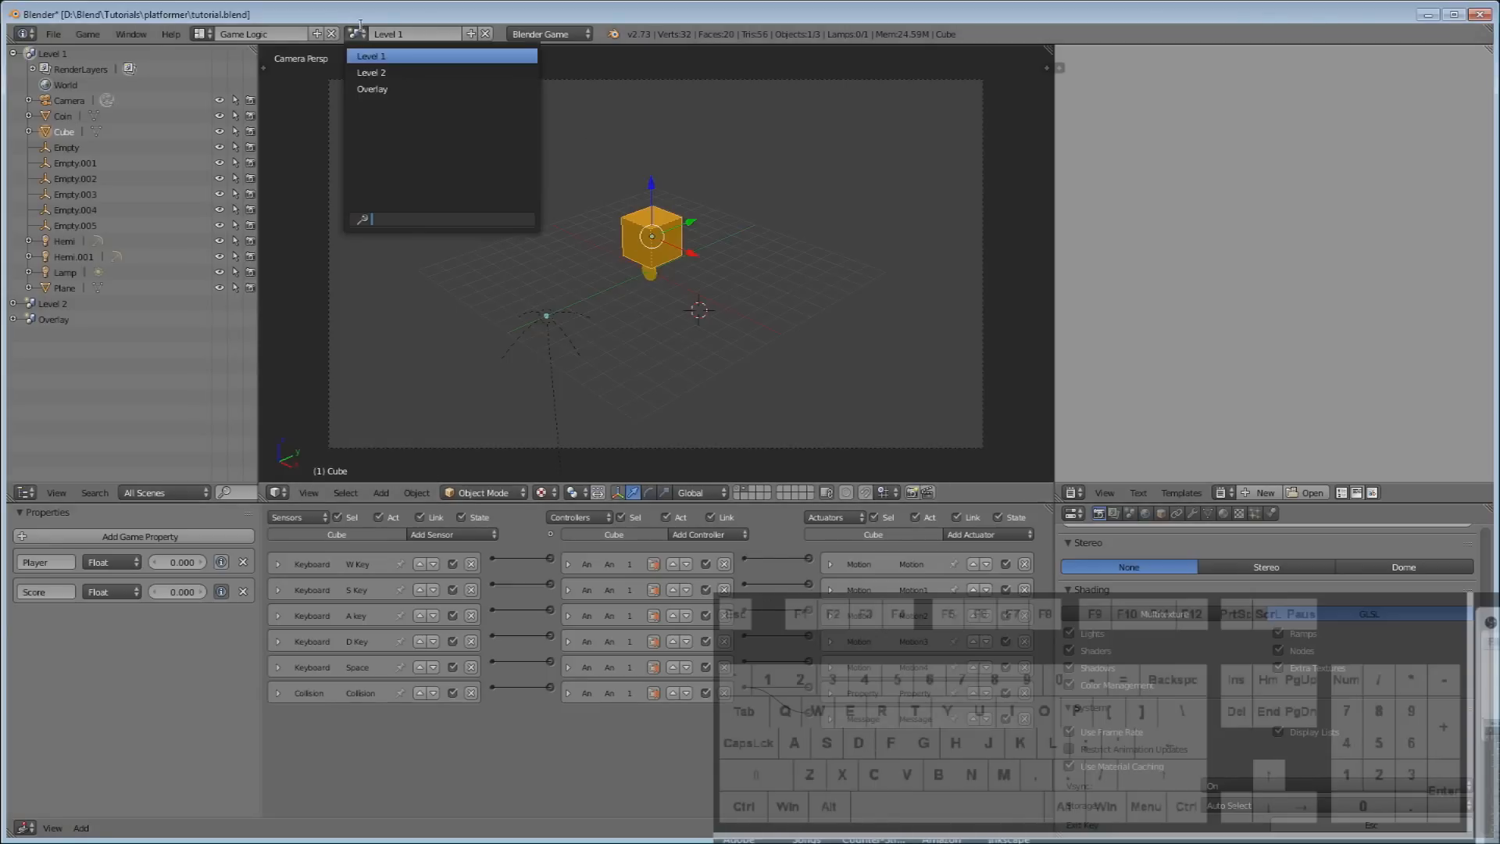
click(397, 86)
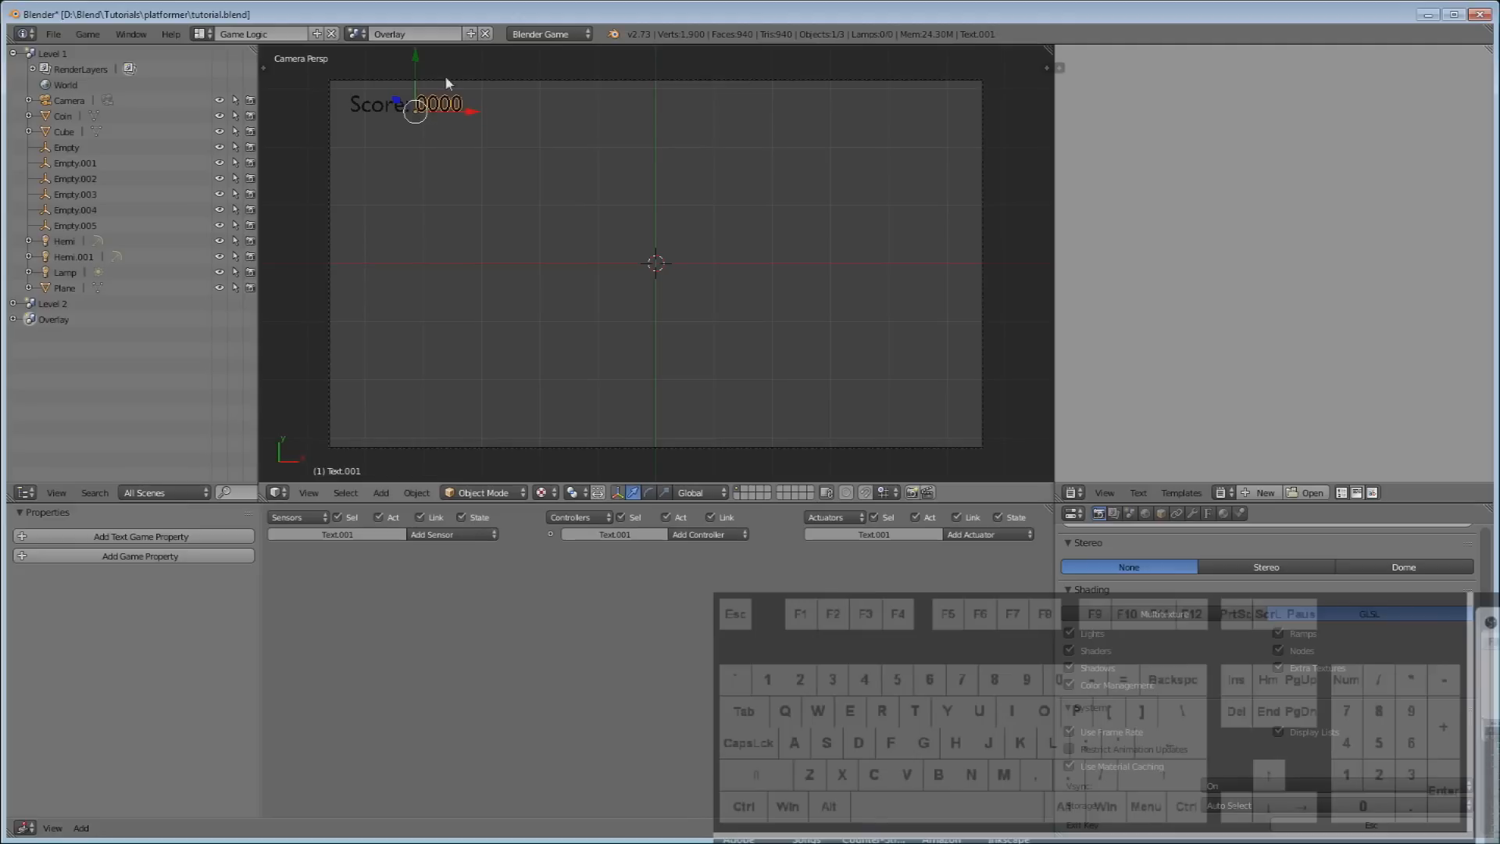
Give the counter text a Message sensor with subject 'Got Coin'.
click(472, 534)
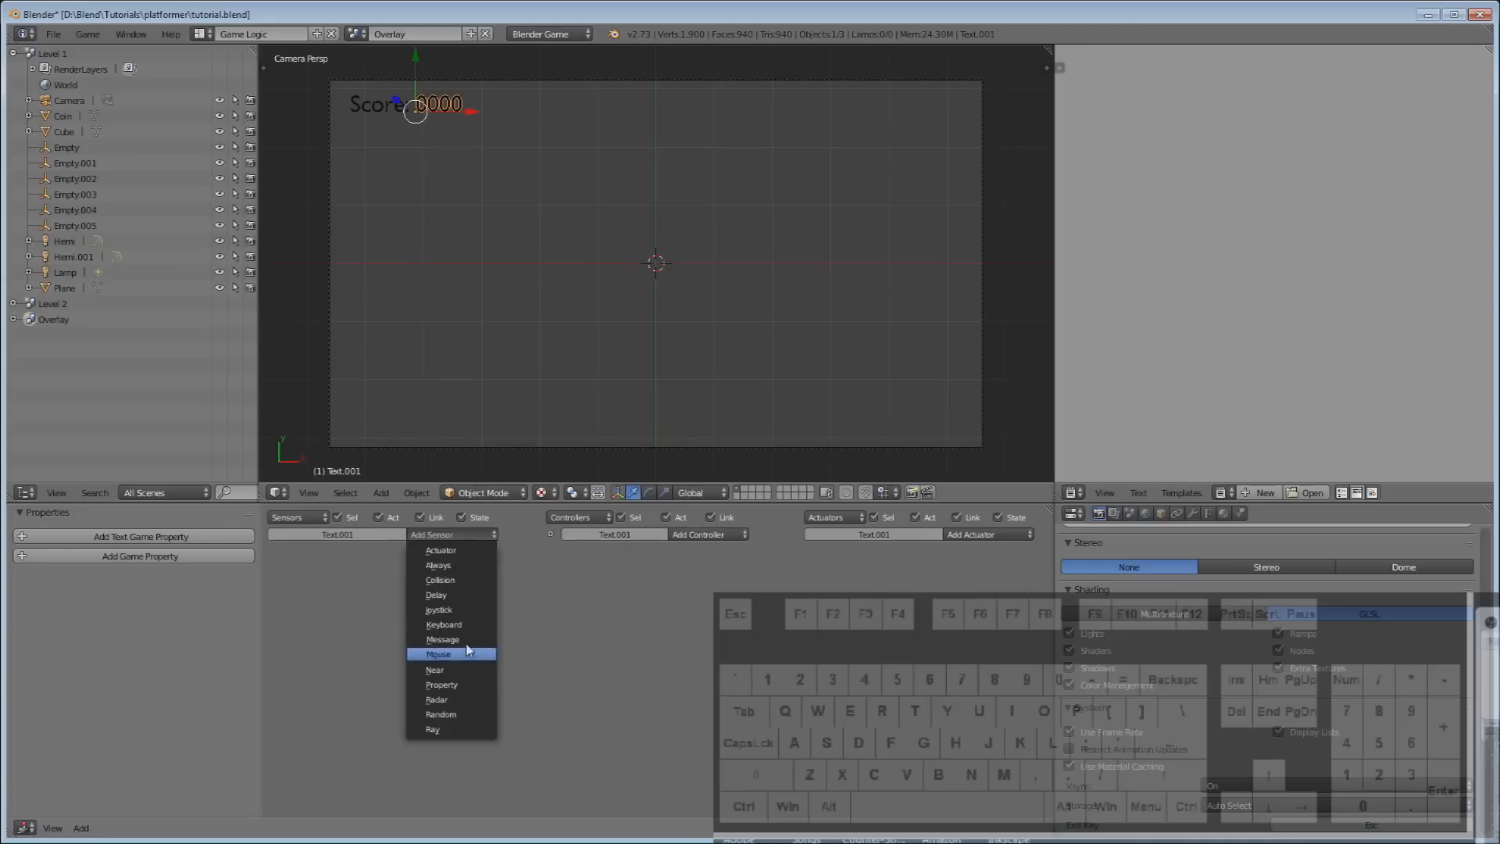
click(413, 639)
text(G)
key(BackSpace)
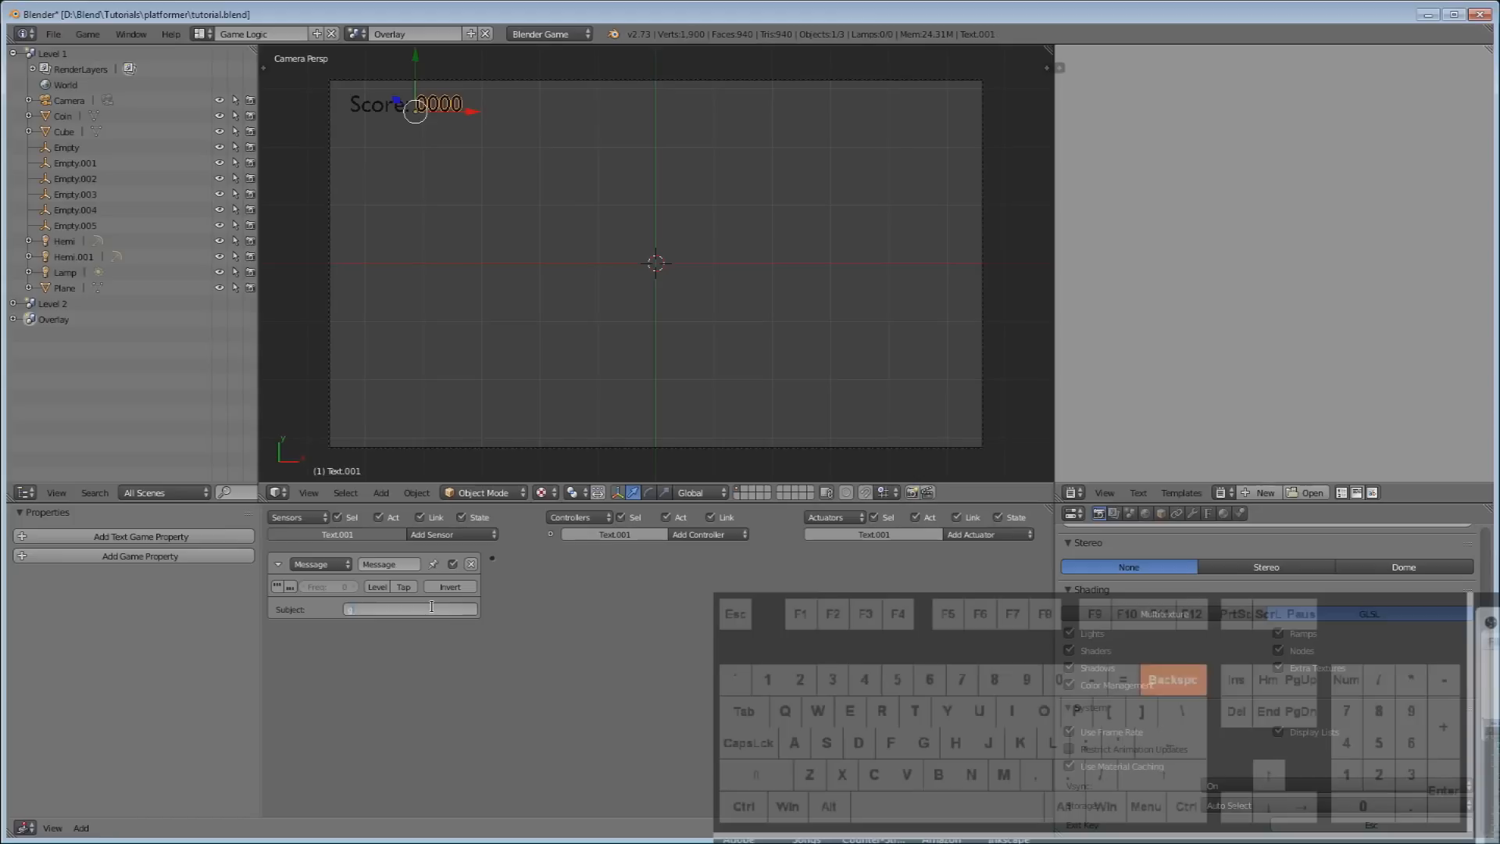
key(Caps_Lock)
text(Got)
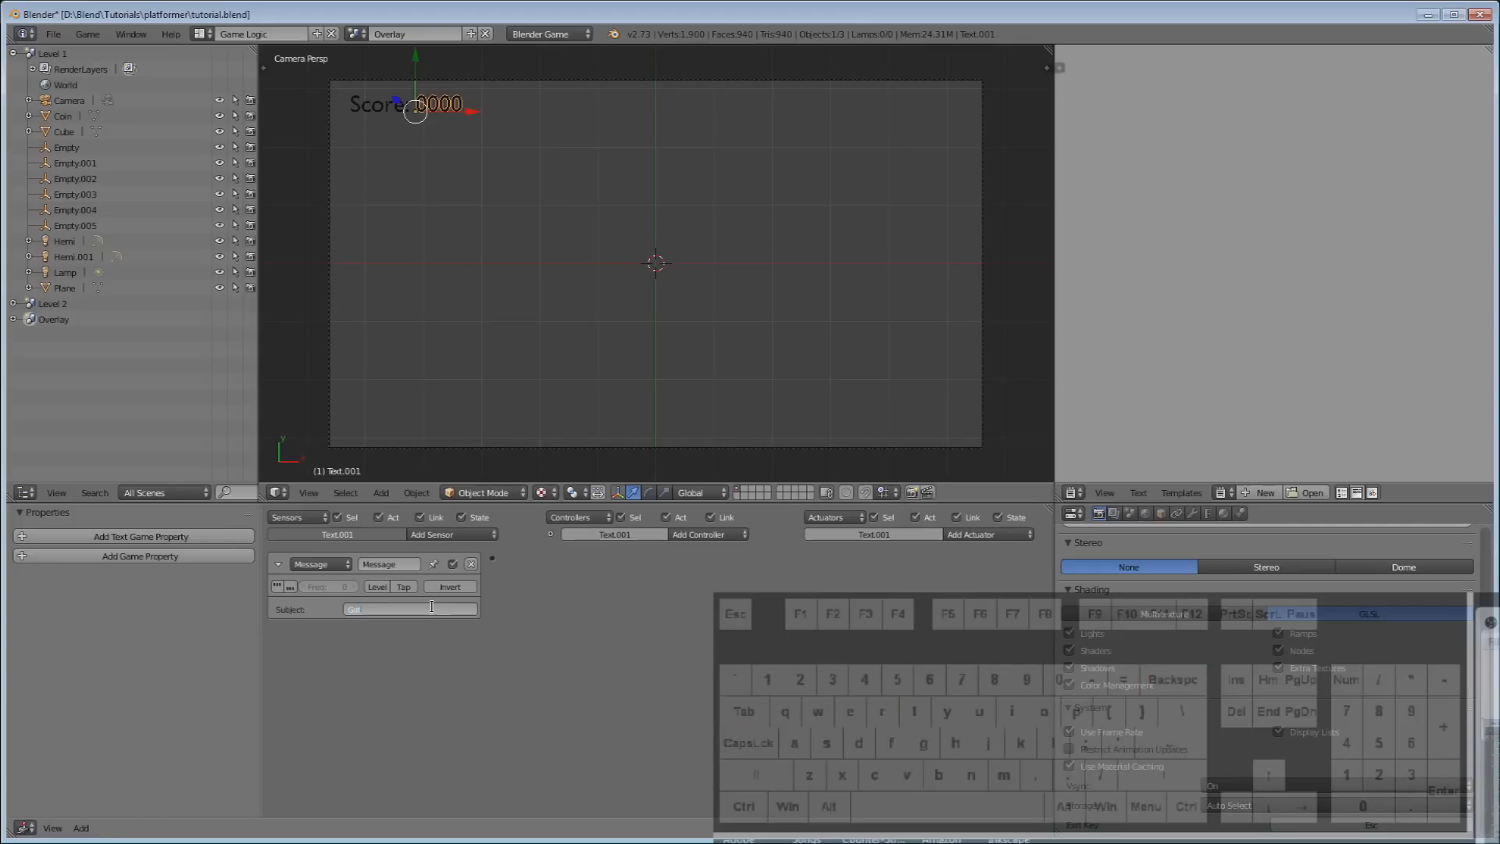
text( Coin)
key(Return)
click(278, 563)
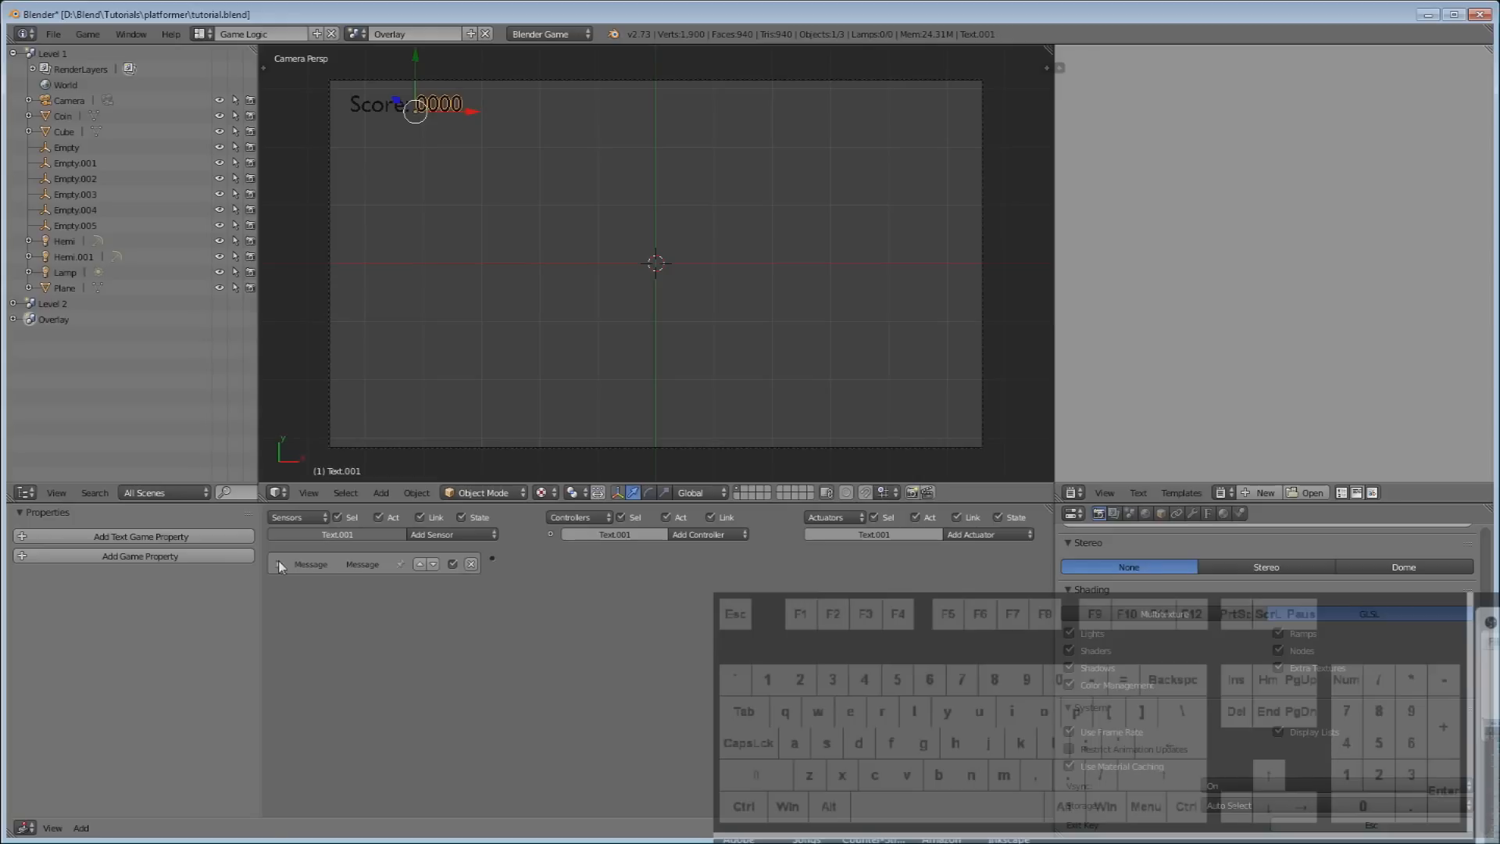
Add an And controller and a Property actuator, and link them.
click(739, 534)
click(714, 547)
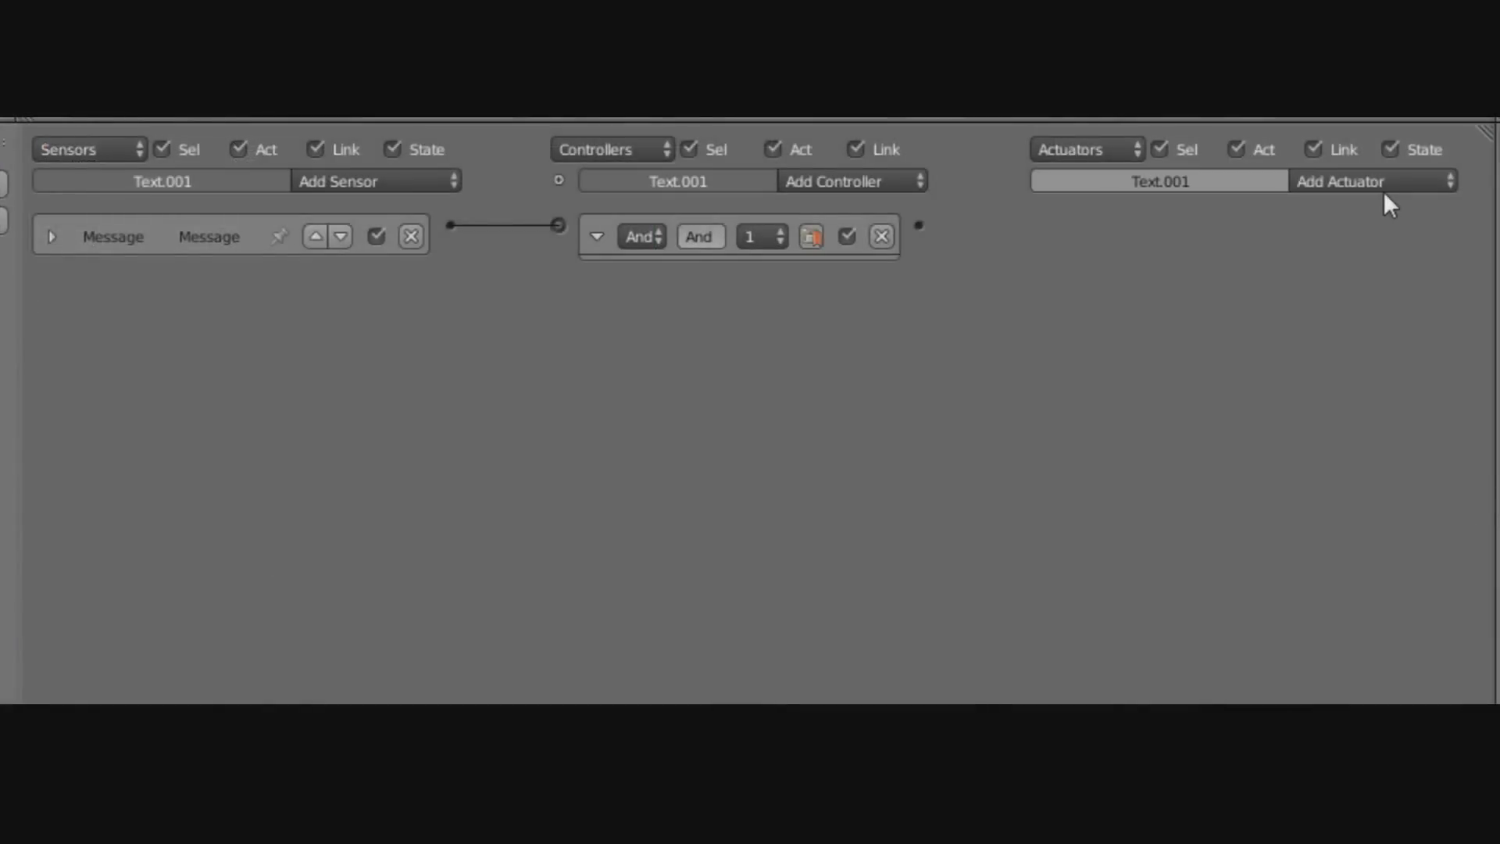
click(993, 536)
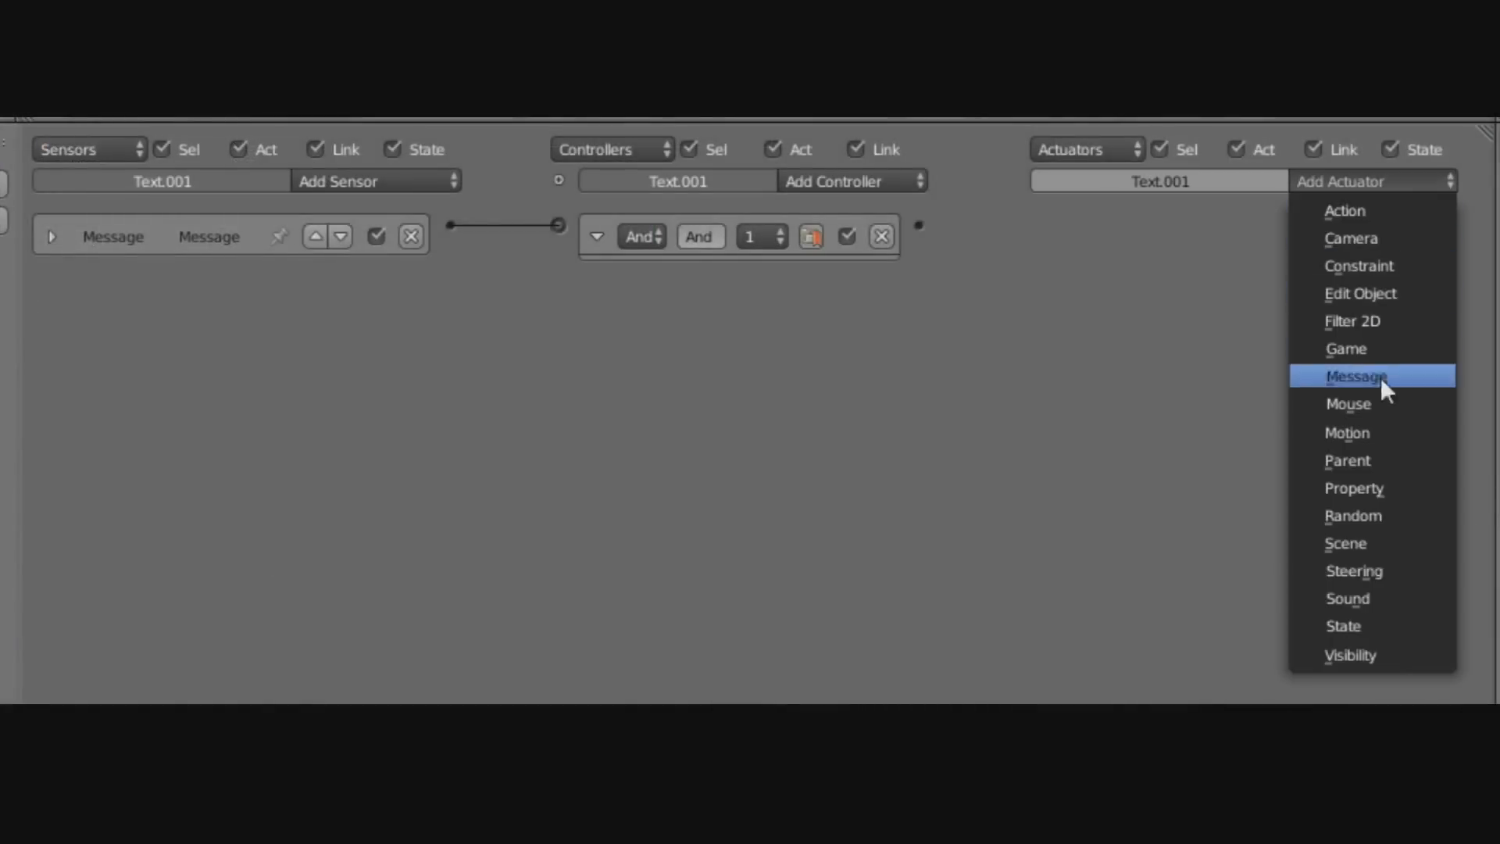
click(1404, 487)
drag(1011, 231, 1039, 226)
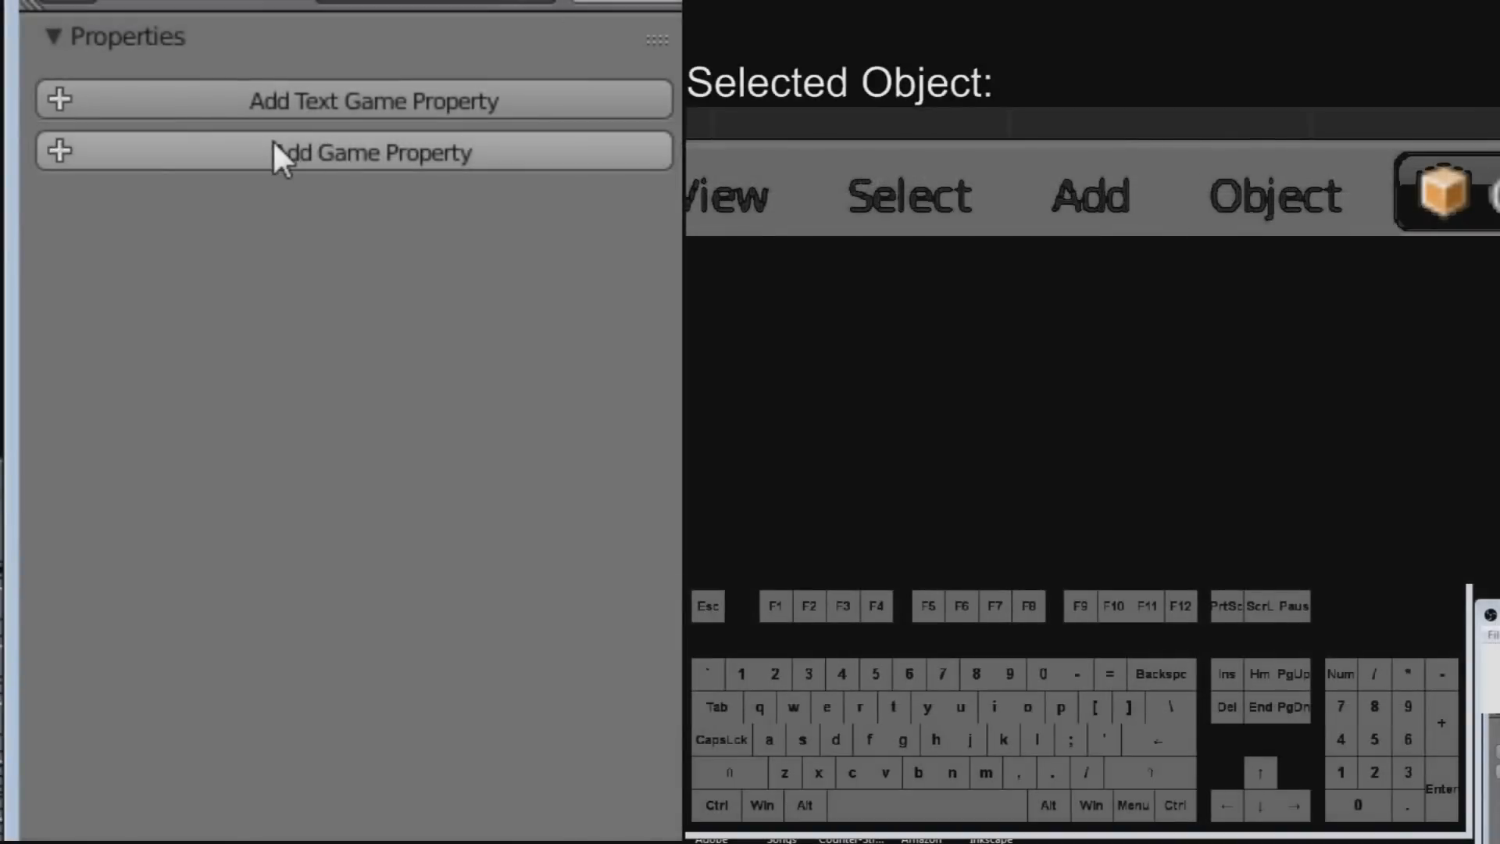
Add an Integer Text game property to the score text.
click(323, 99)
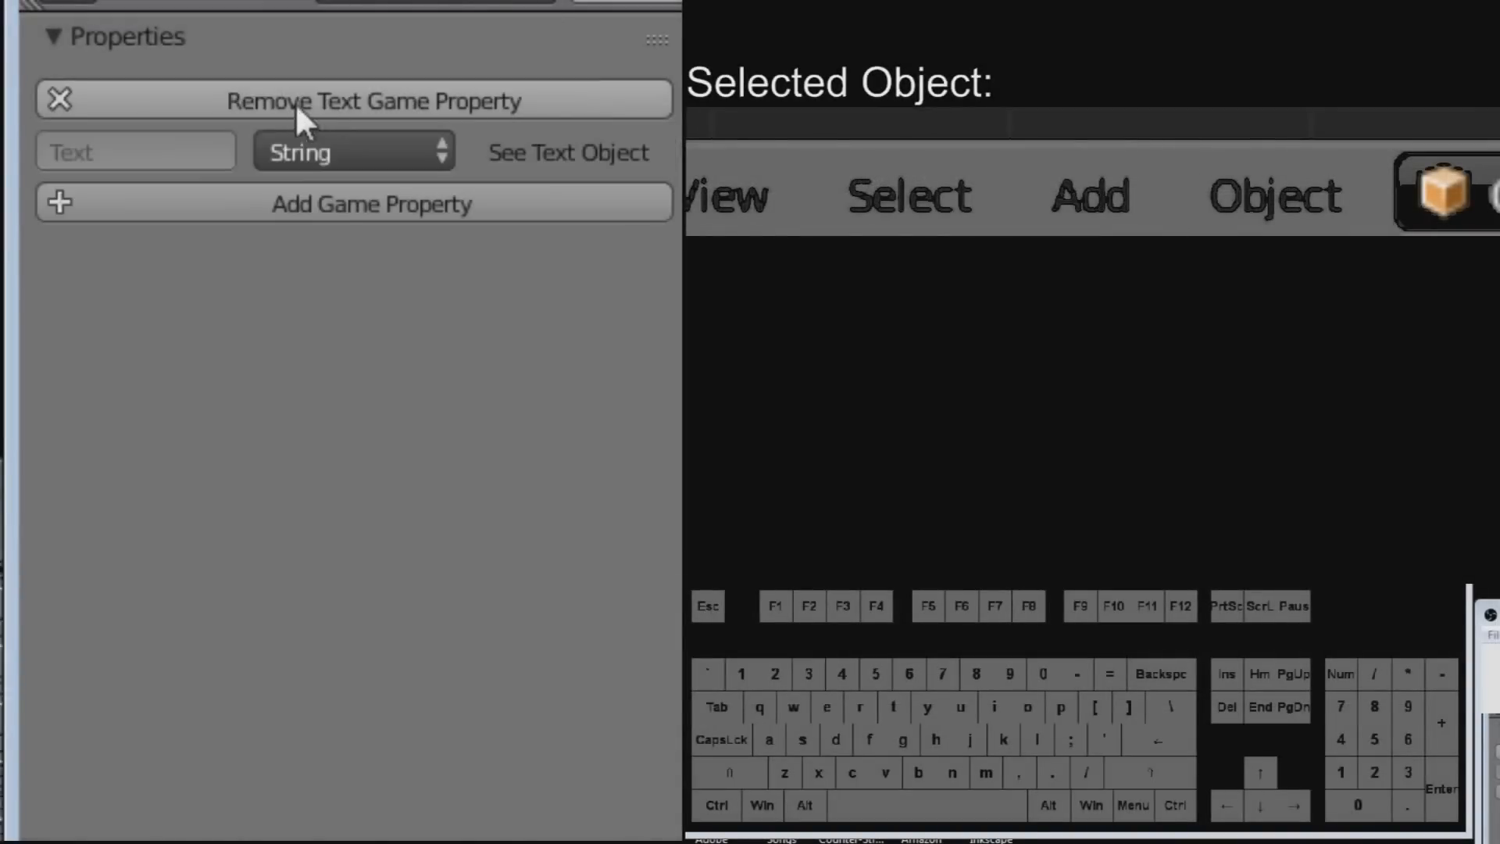
click(338, 155)
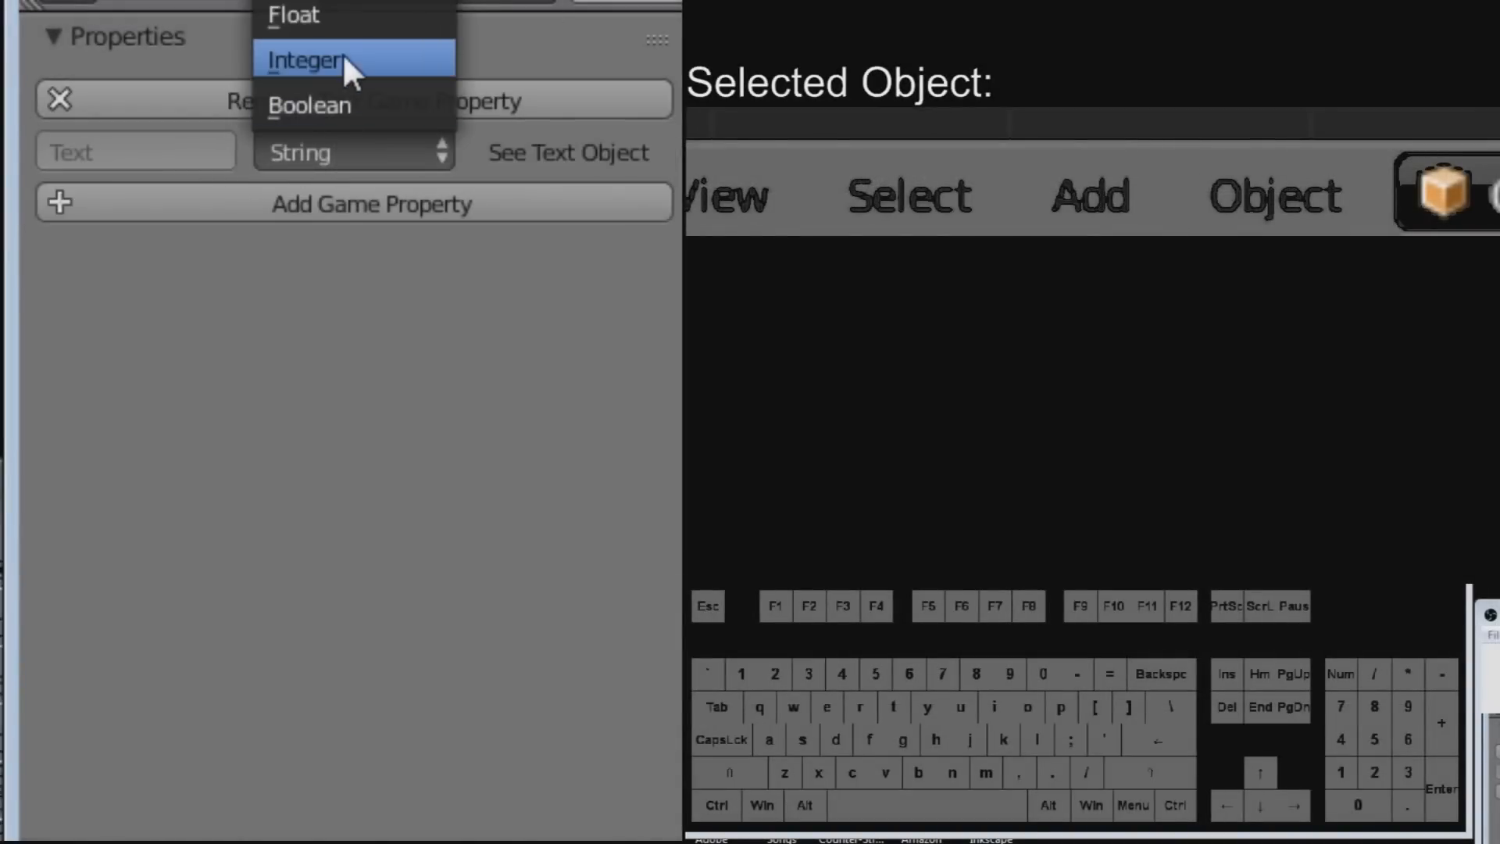
click(297, 58)
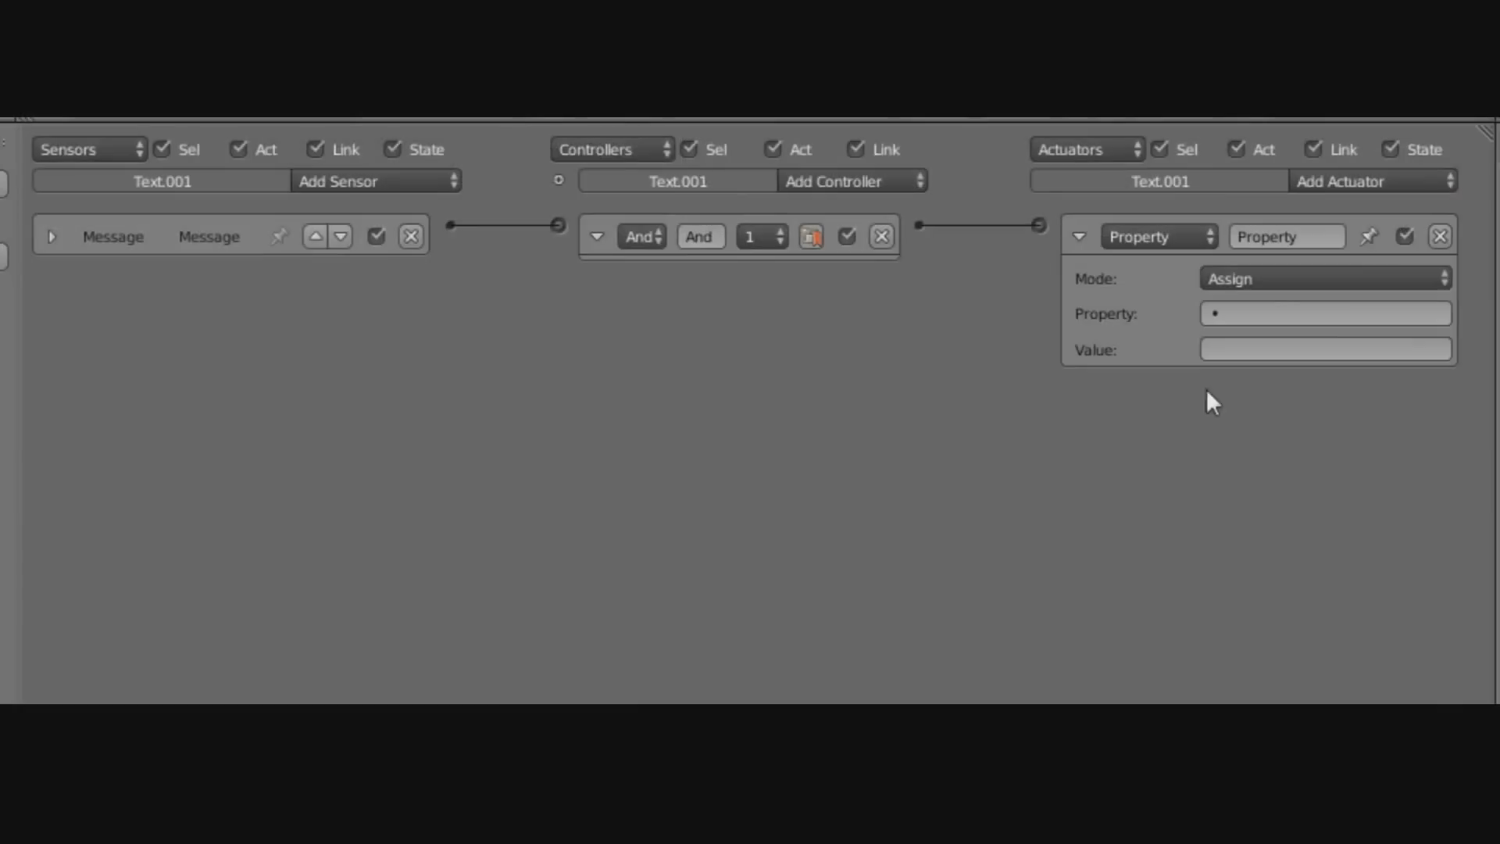
Set the Property actuator to add 10 to the Text property.
click(1269, 311)
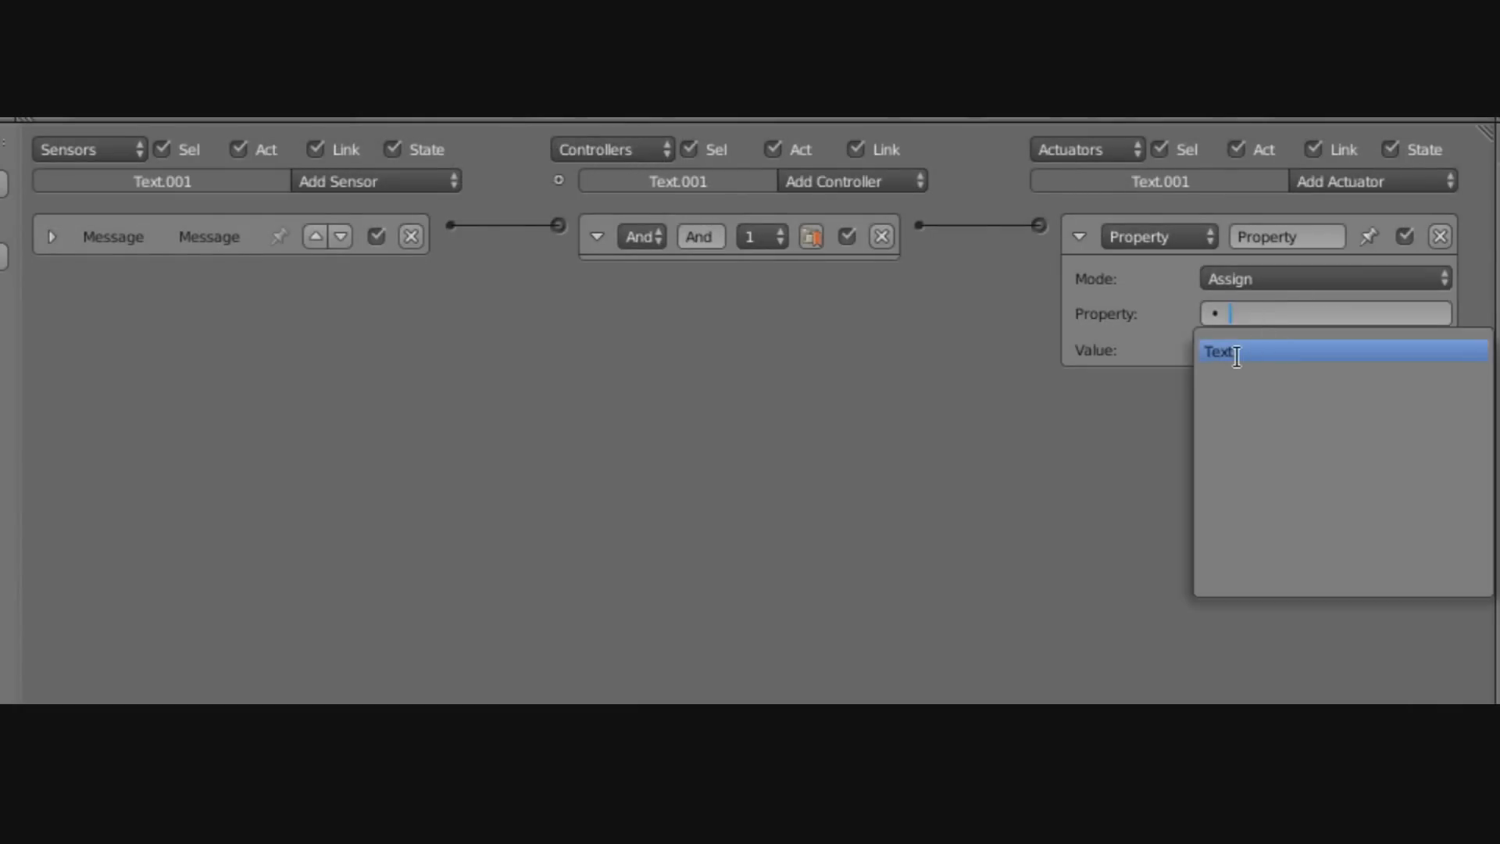
click(1279, 353)
click(1280, 352)
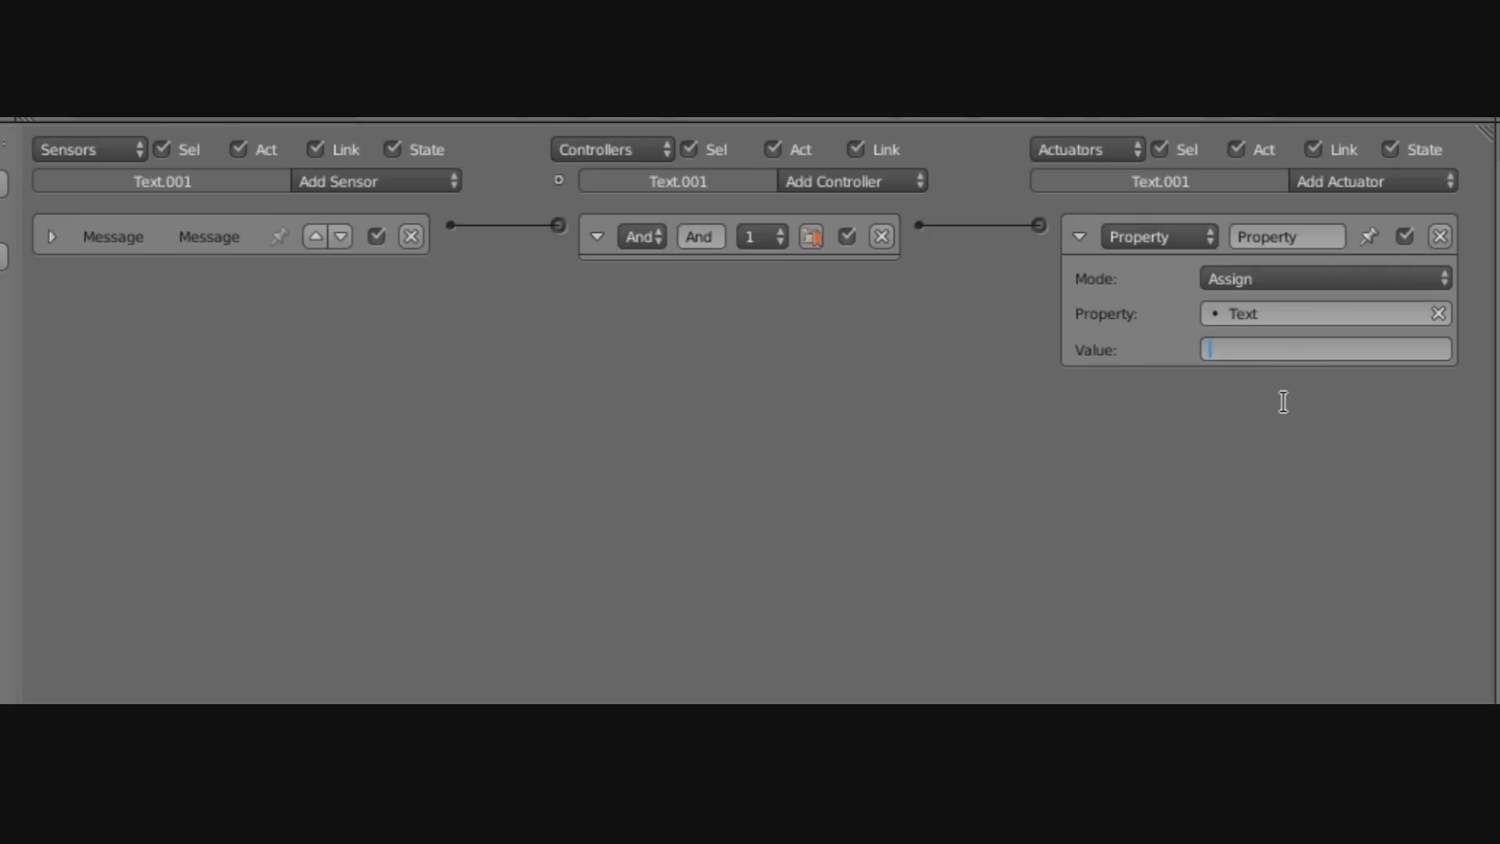
click(1289, 282)
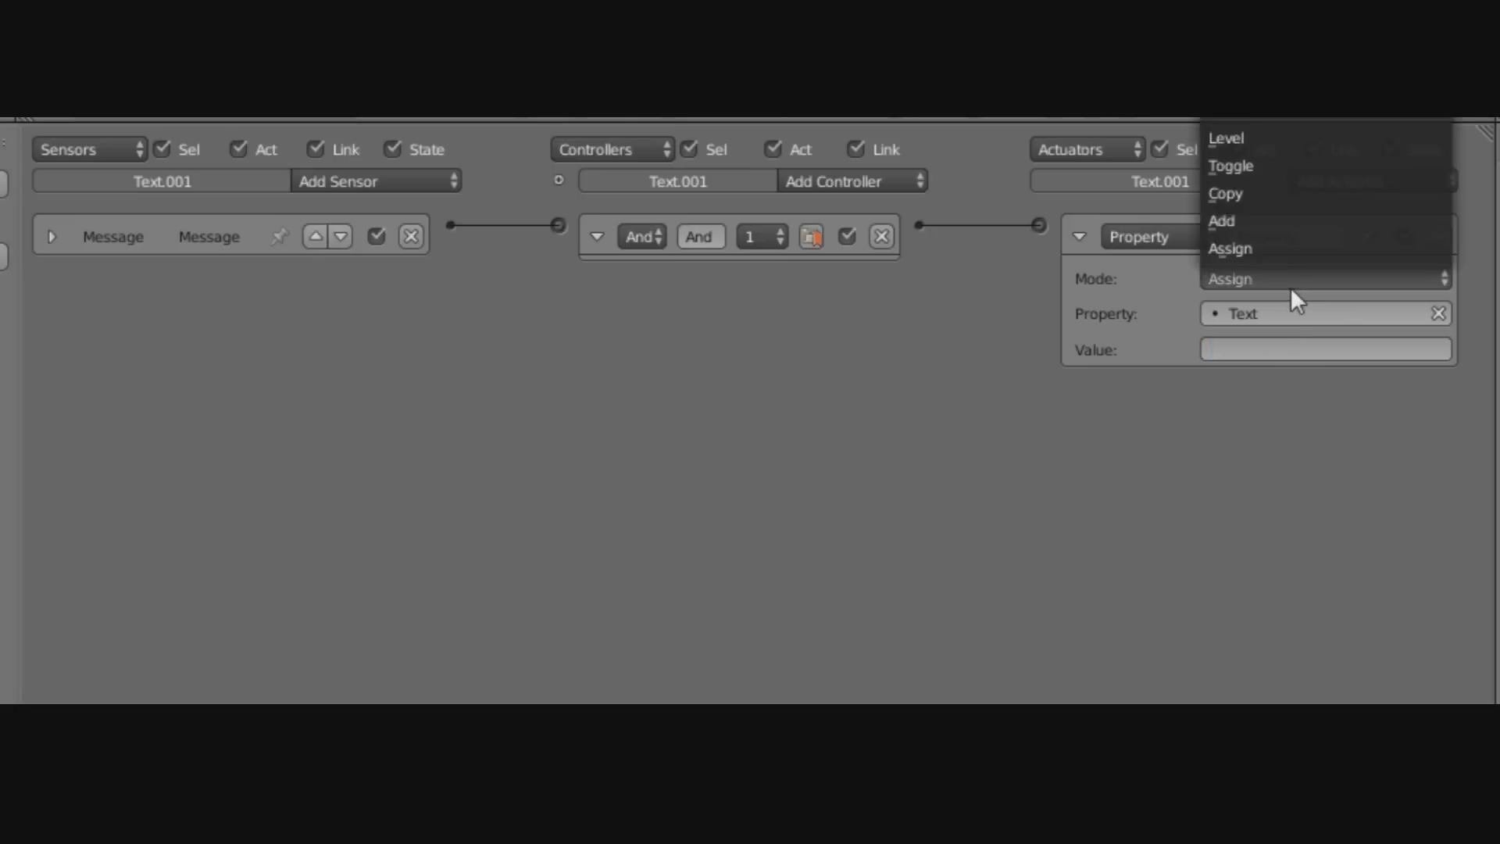
click(1221, 220)
click(1267, 351)
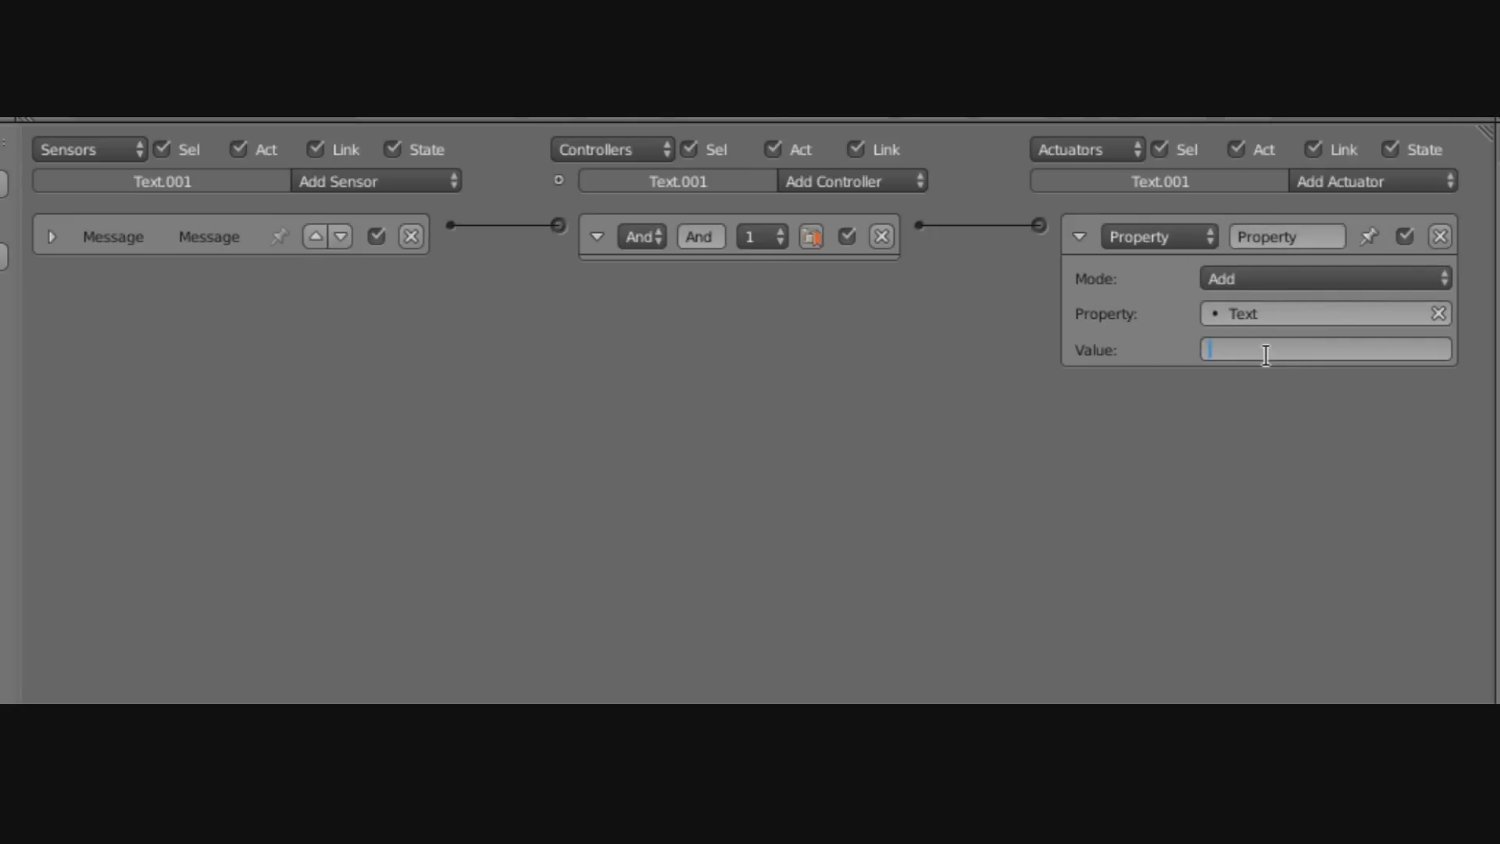
text(10)
key(Return)
click(1080, 233)
click(594, 236)
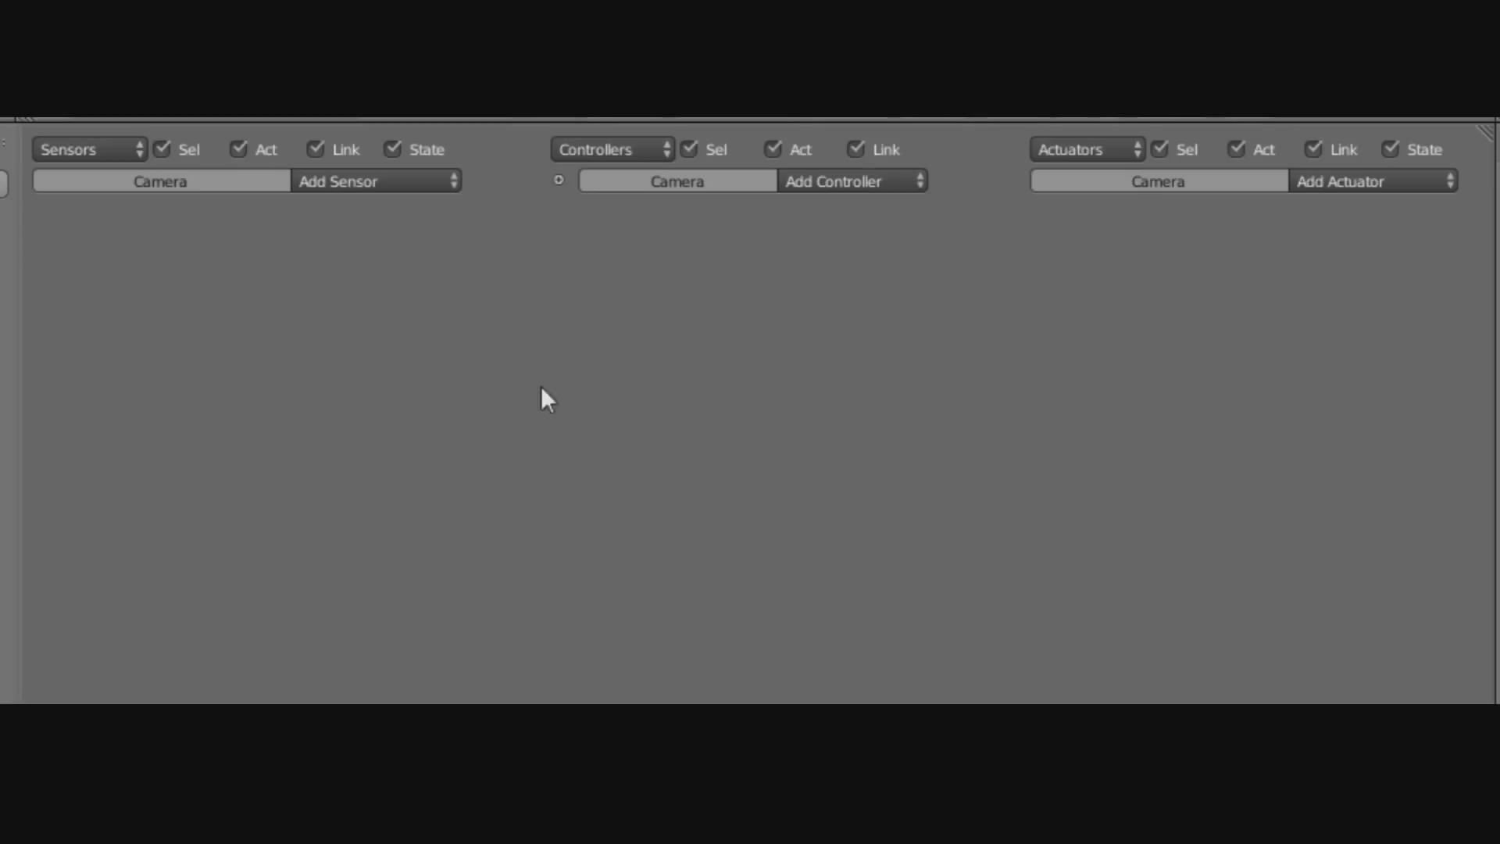
Give the camera an Always sensor linked to a new And controller.
click(428, 184)
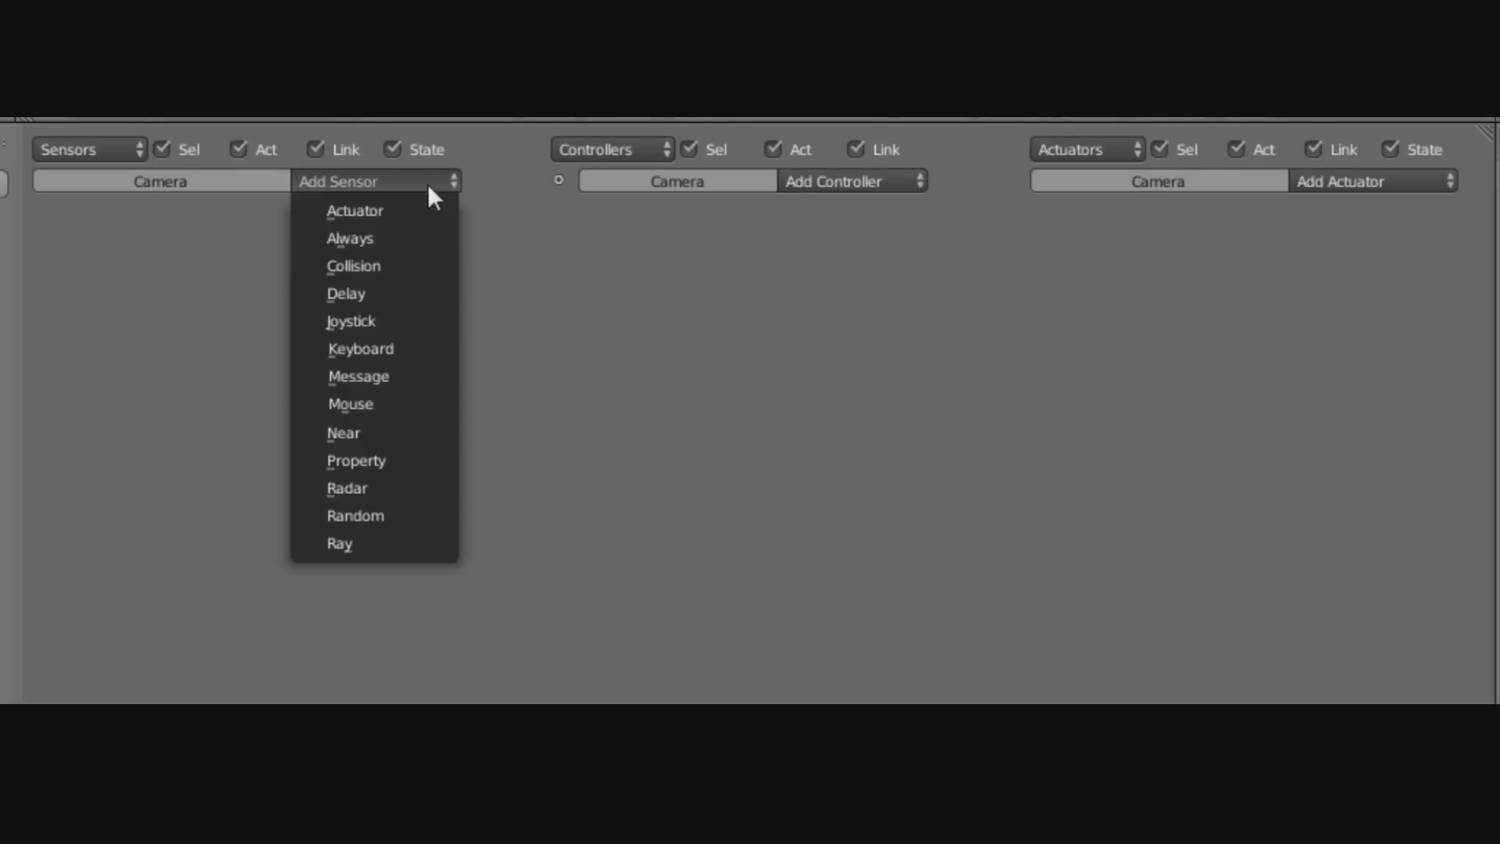
click(346, 236)
click(867, 181)
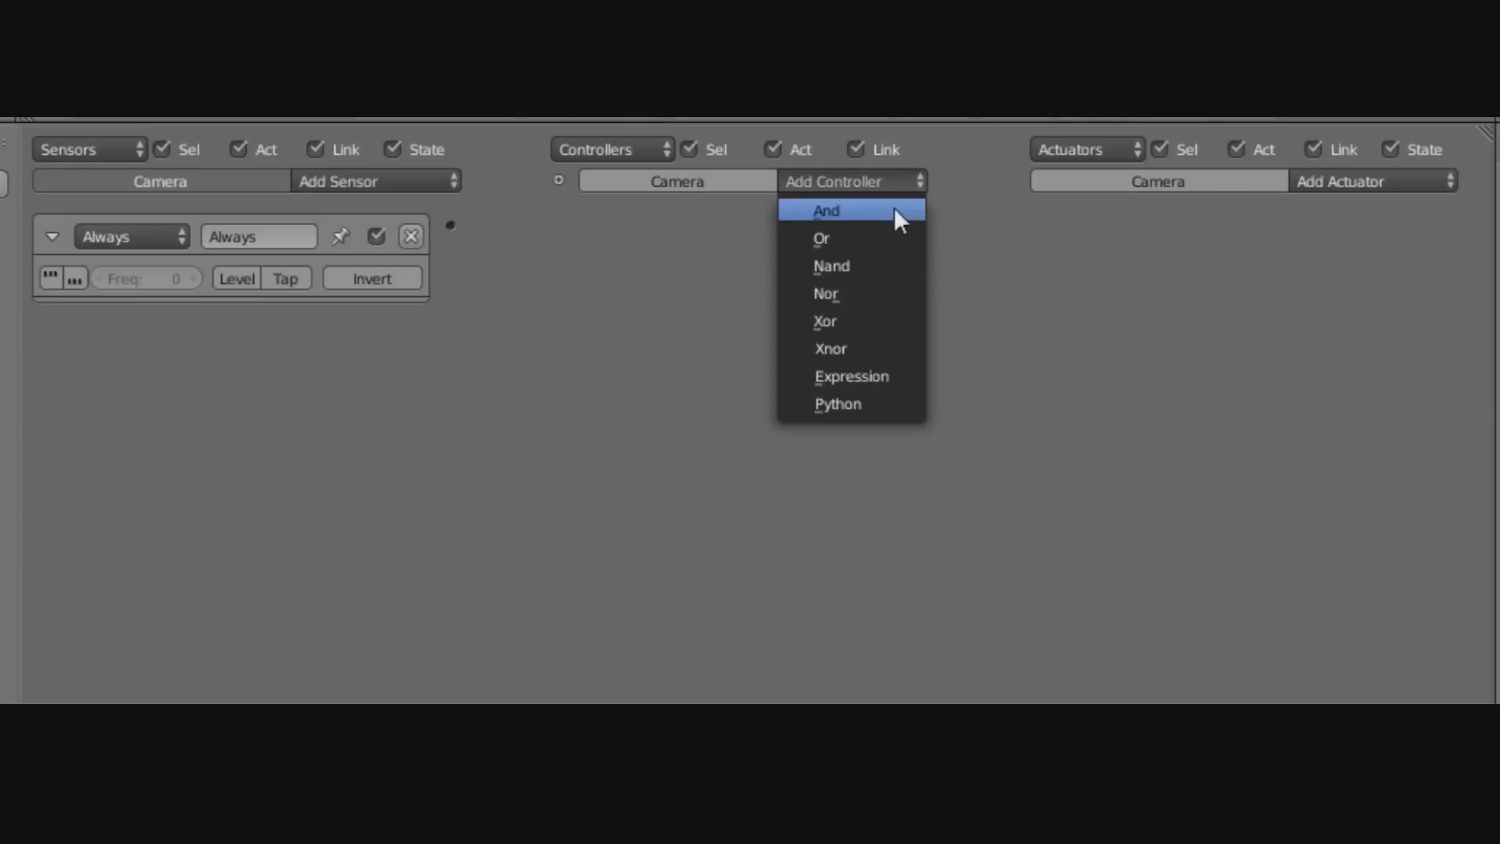
click(895, 207)
drag(575, 229, 580, 231)
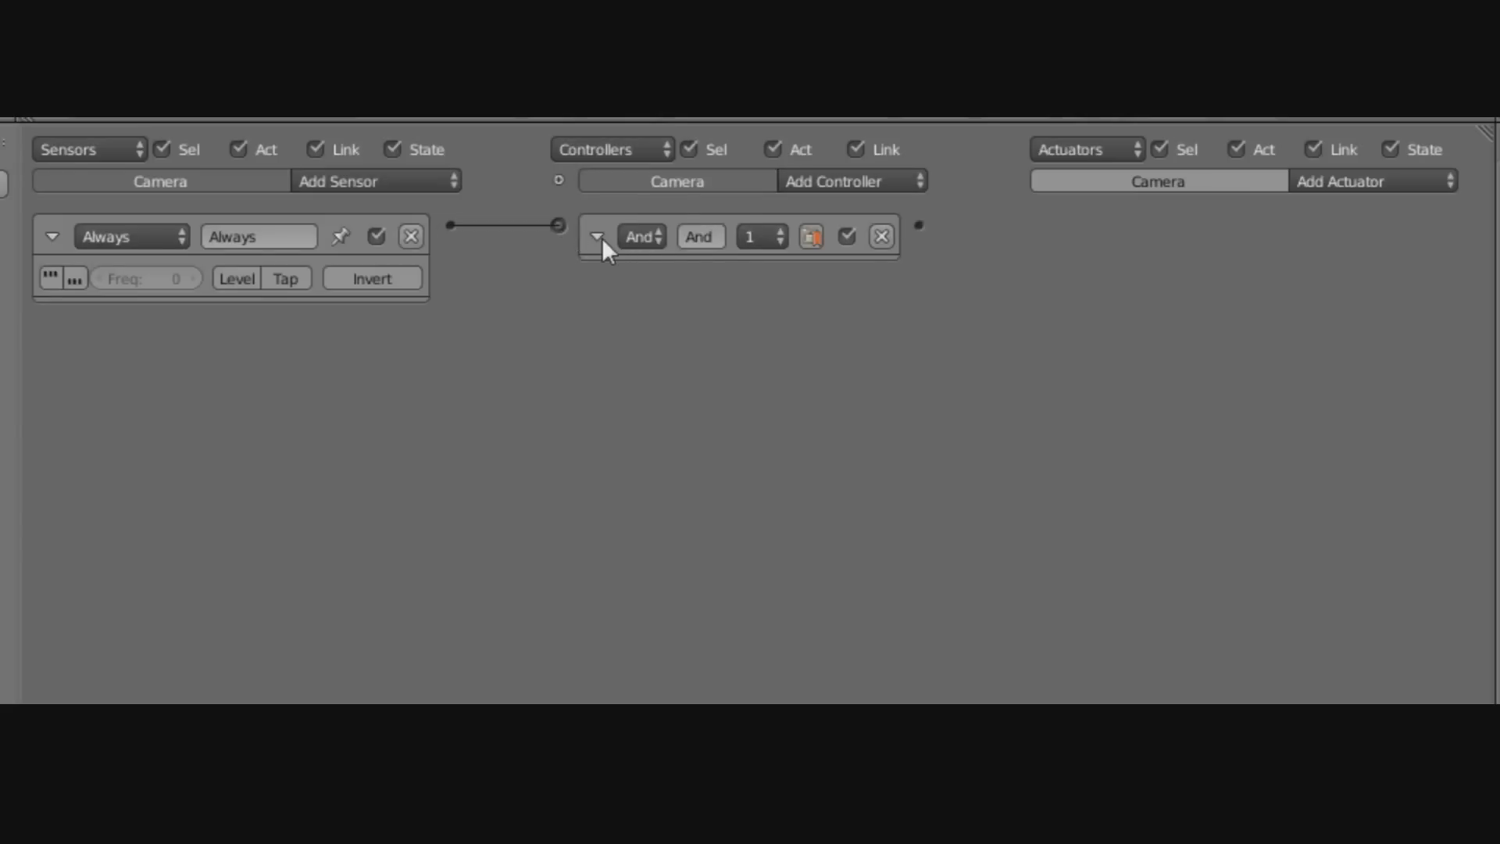
click(597, 236)
click(52, 236)
Link a Scene actuator set to Add Overlay Scene with Overlay.
click(1369, 180)
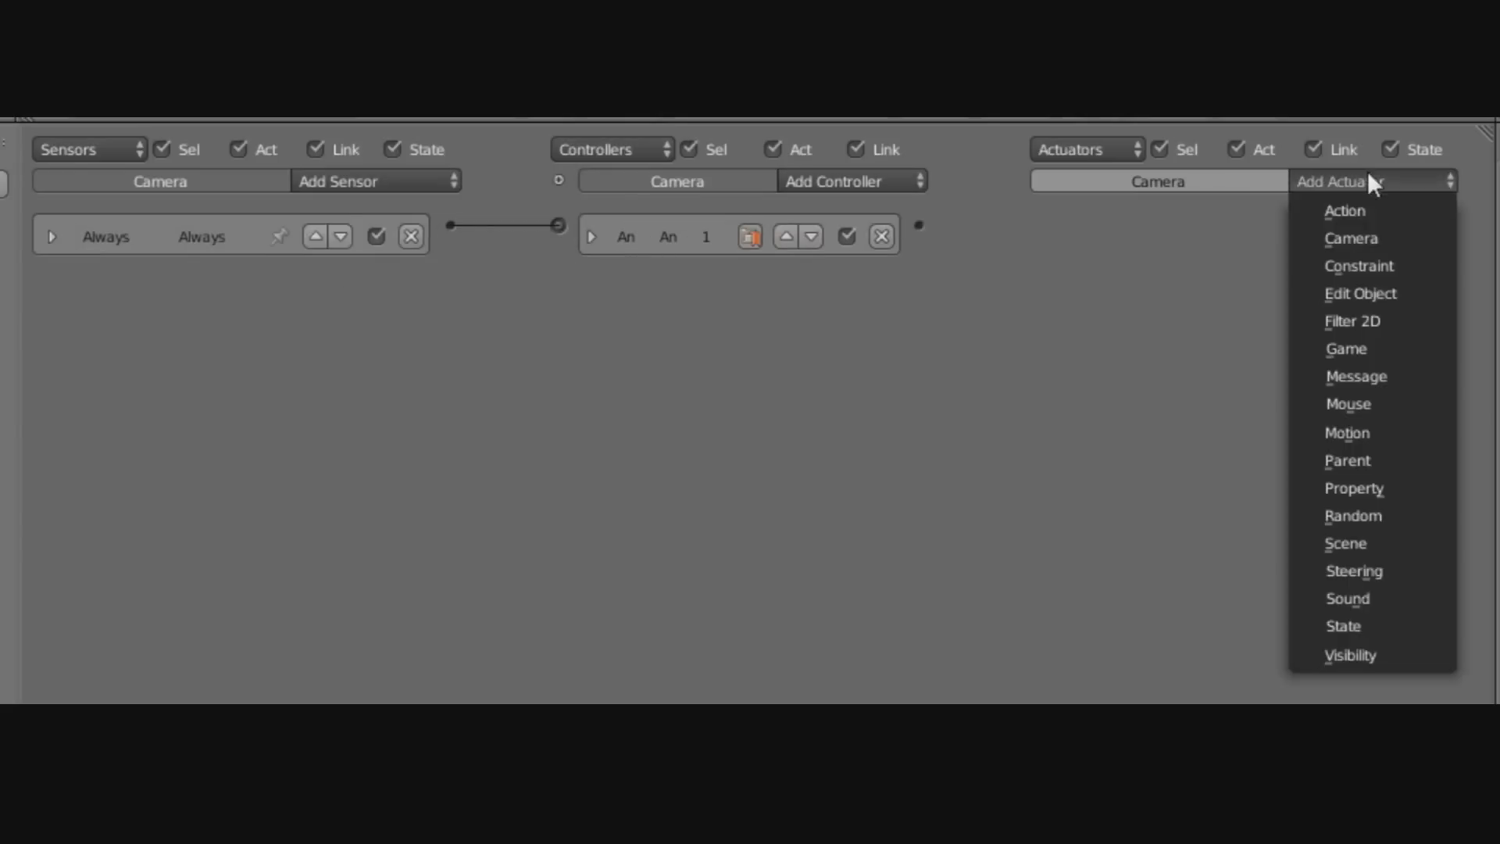
click(1366, 542)
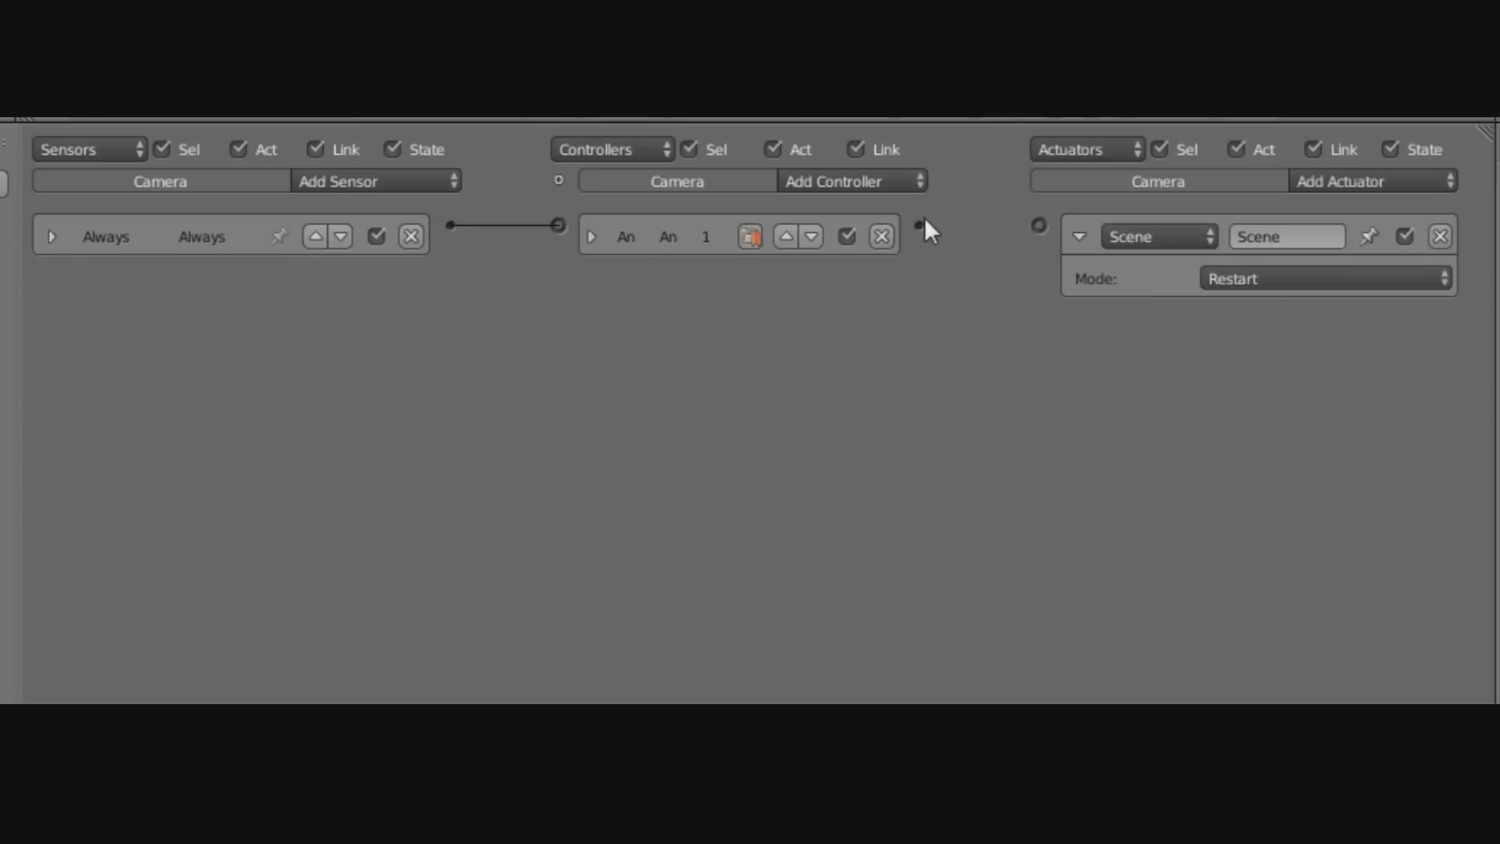
drag(1044, 227, 1041, 226)
click(1281, 279)
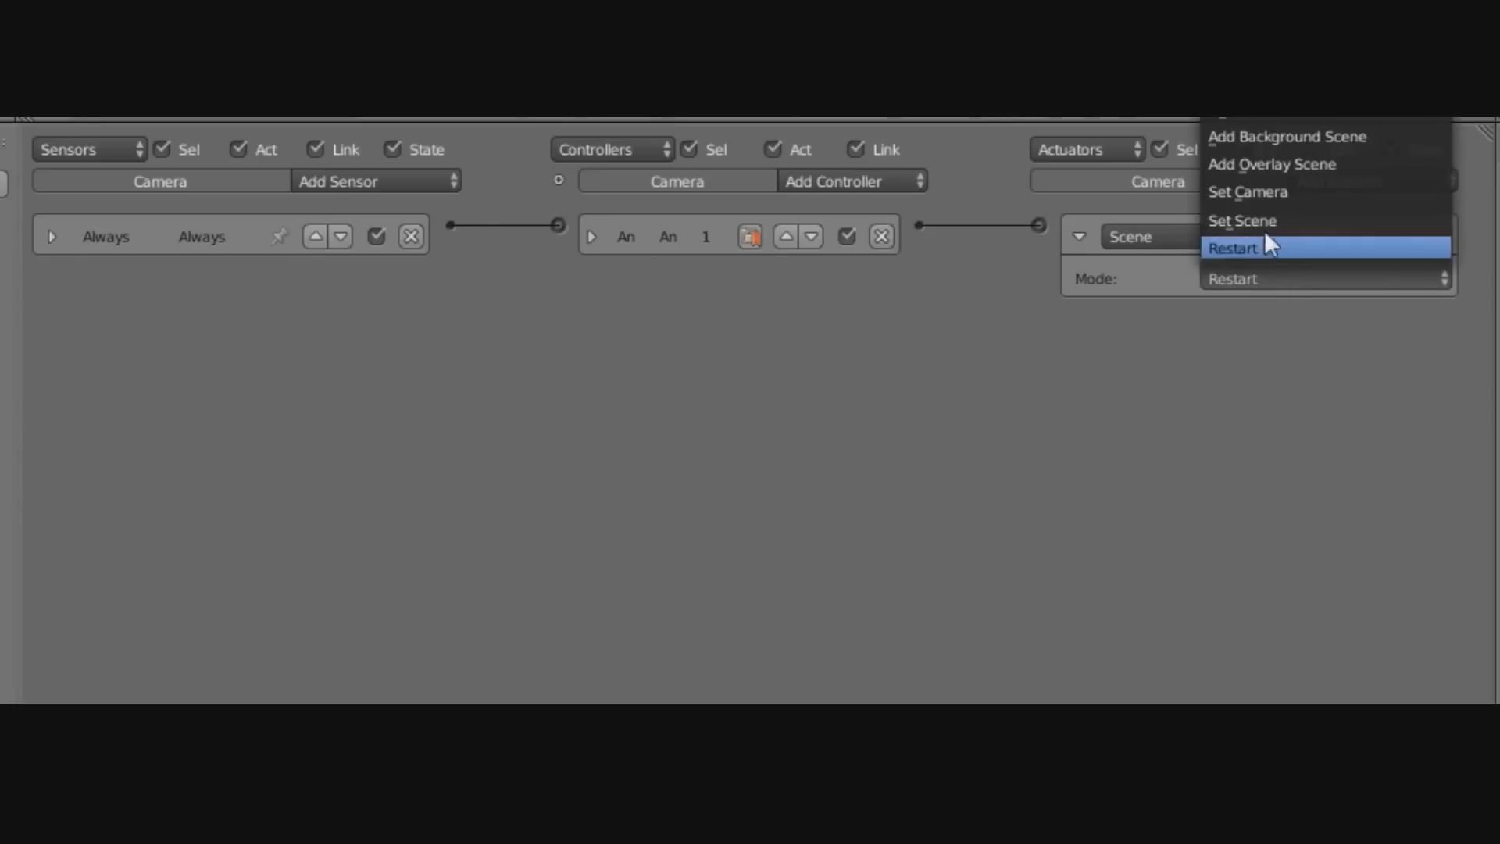
click(1265, 164)
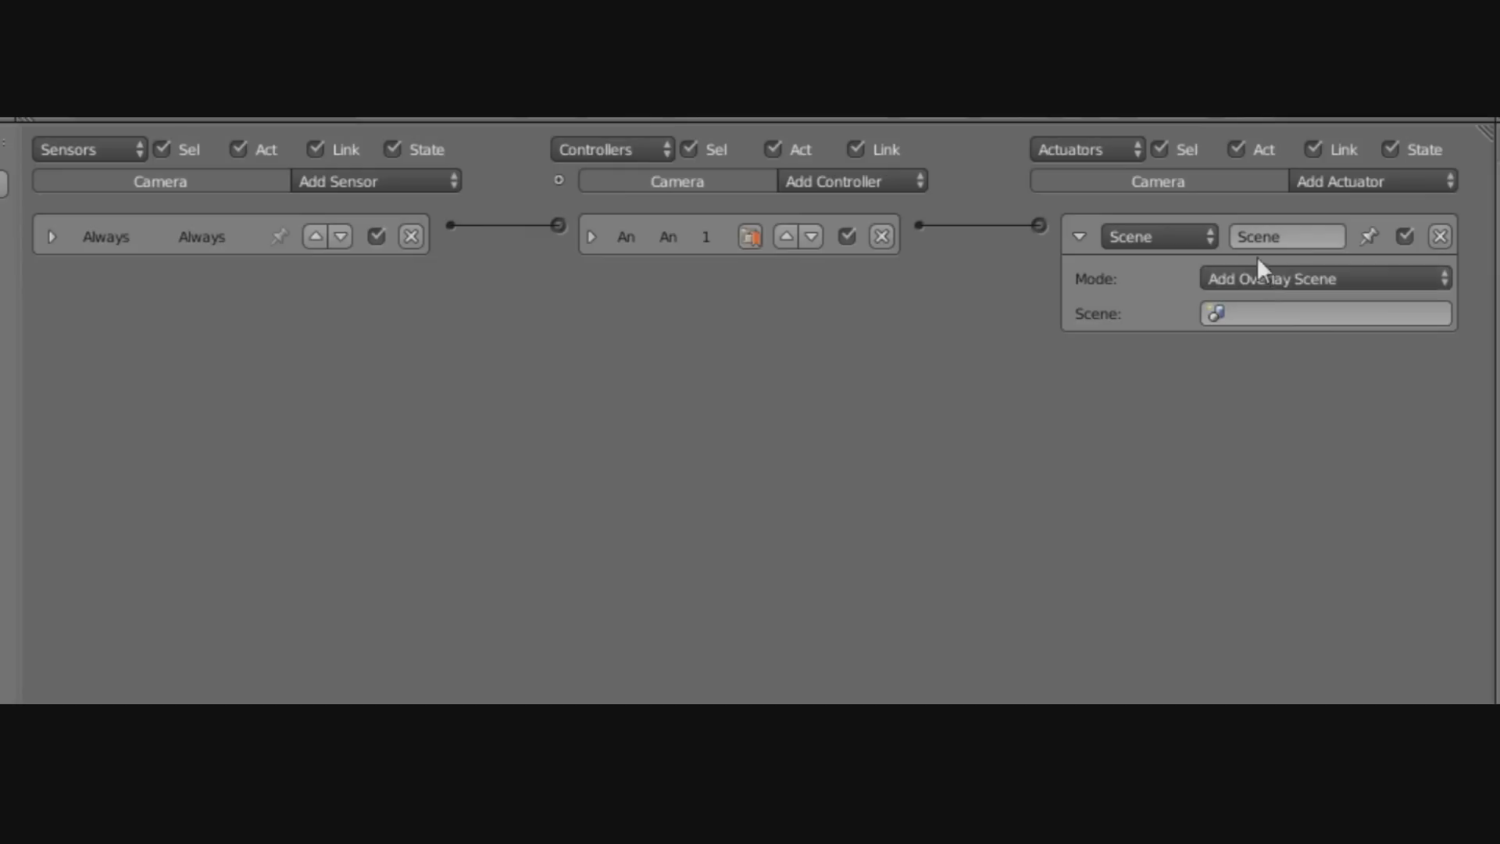
click(1266, 314)
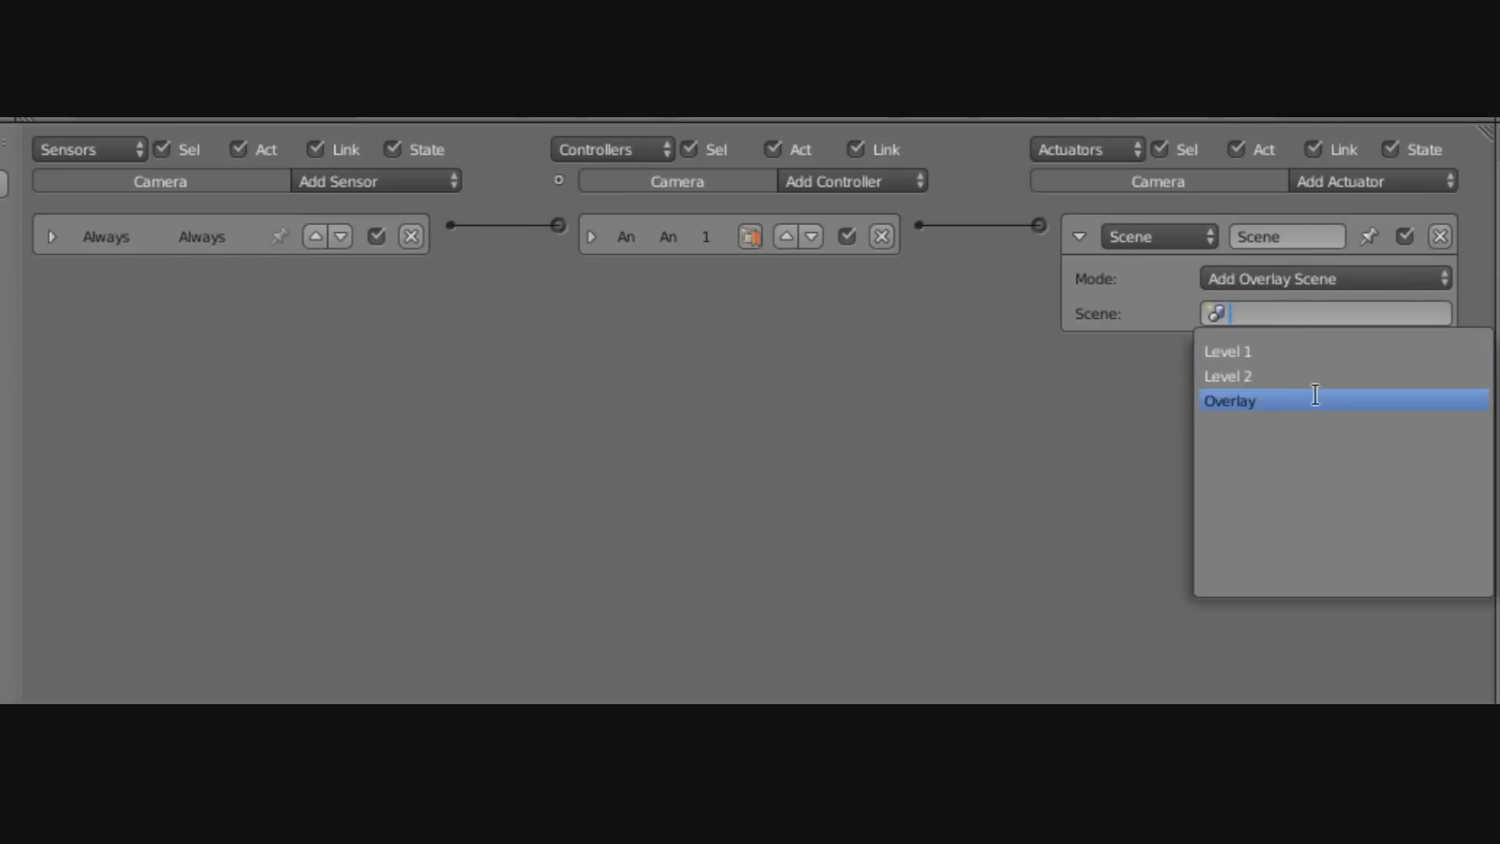
click(1265, 400)
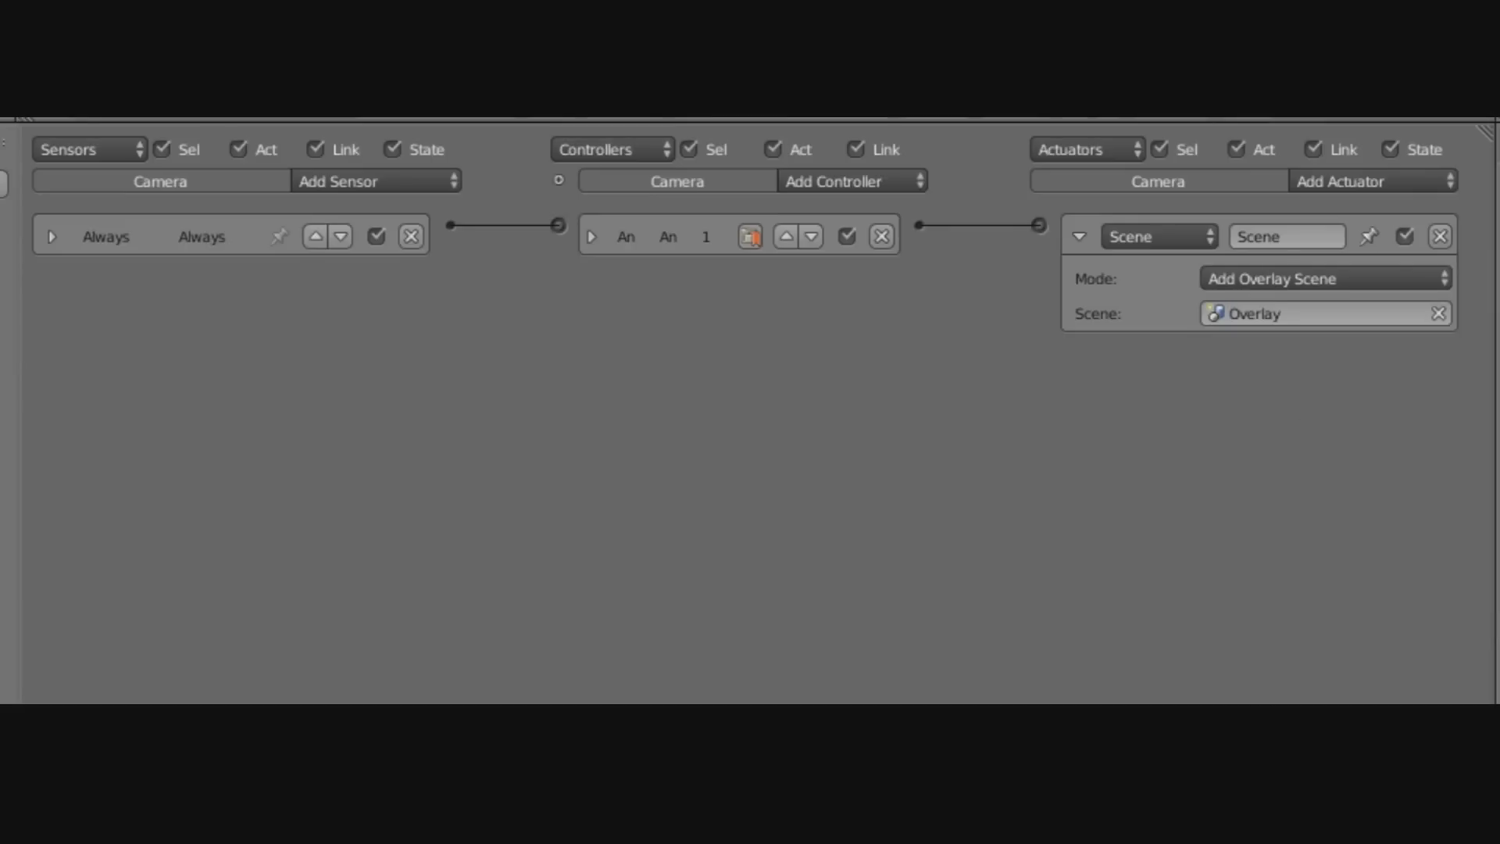
click(1082, 234)
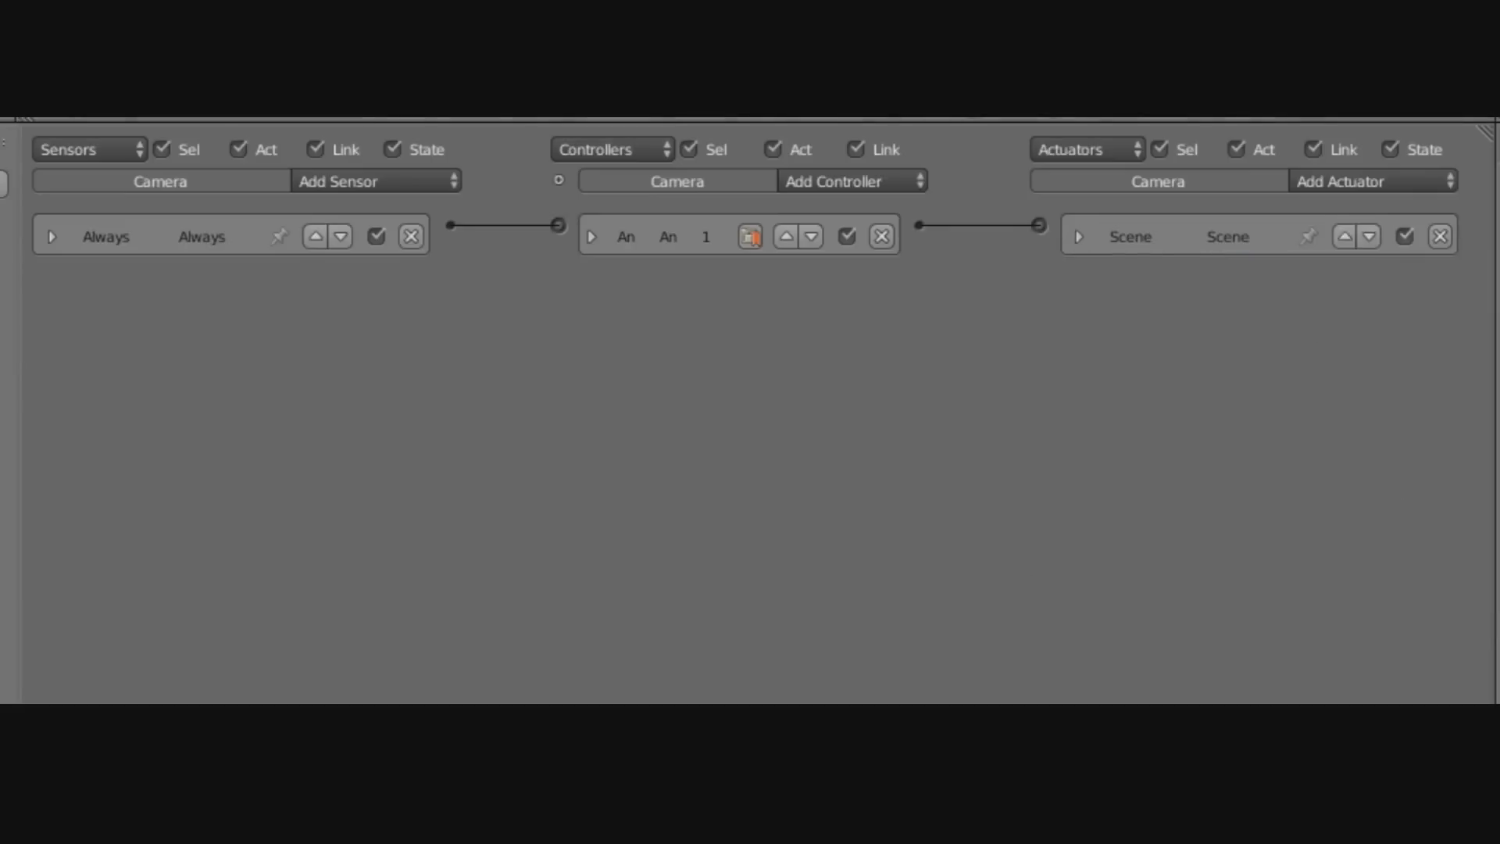